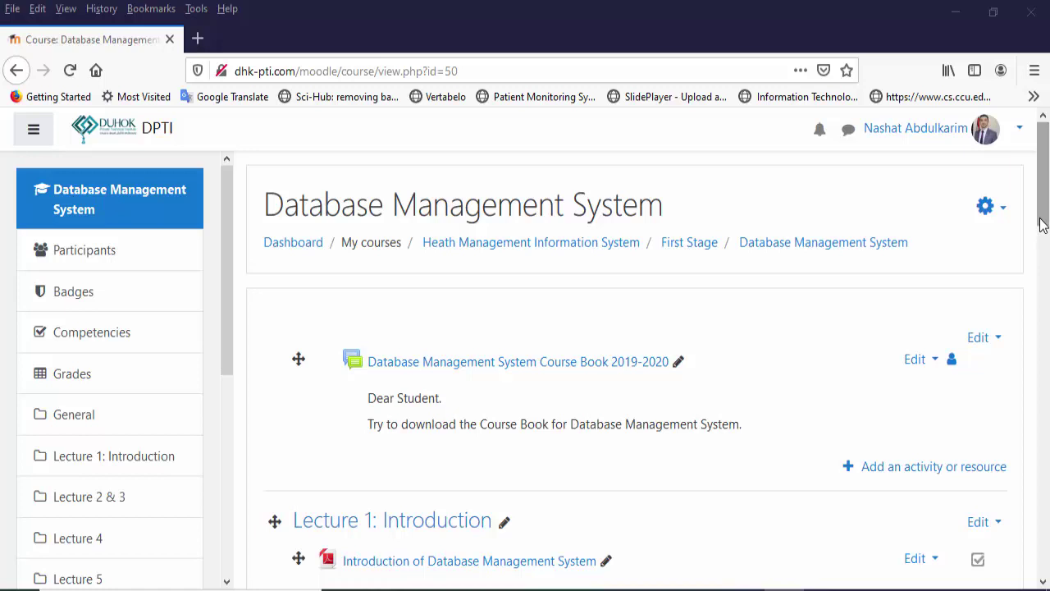
- Turn editing off for the Database Management System course and turn it back on
scroll(1043, 246, down, 2)
drag(1043, 279, 1036, 223)
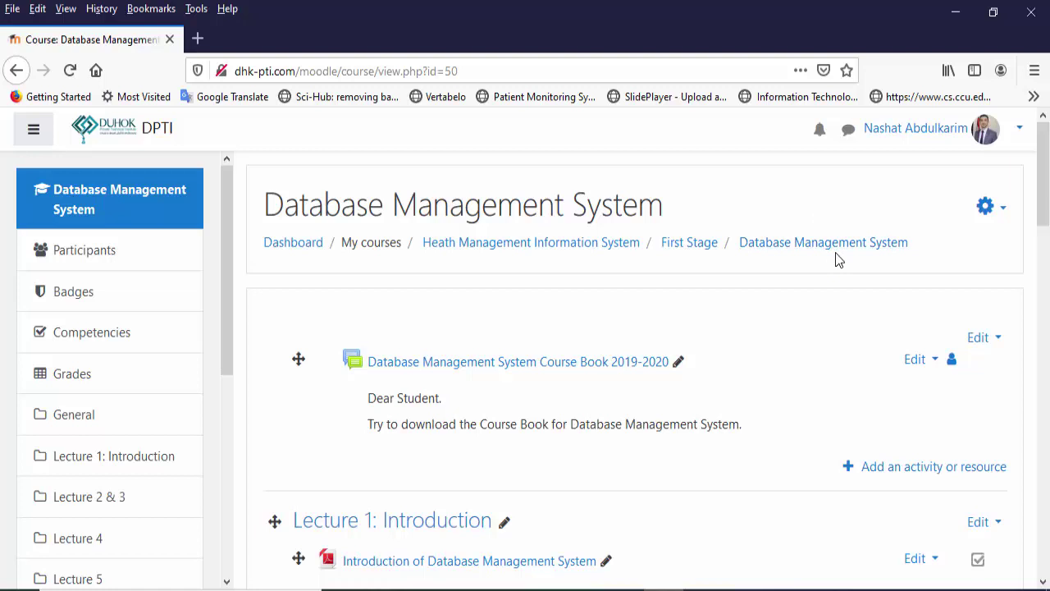
click(986, 210)
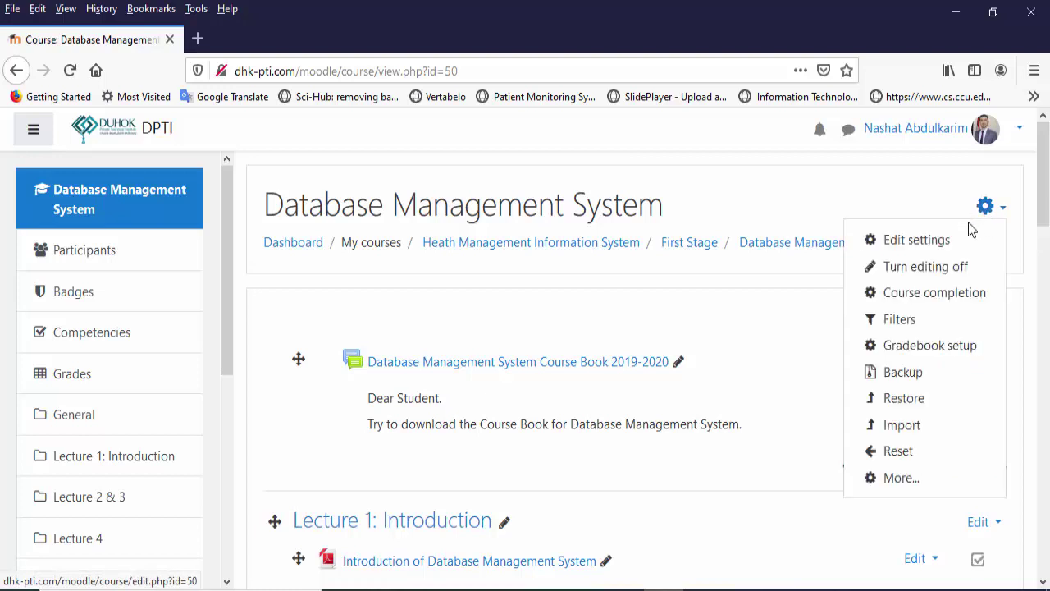
click(919, 269)
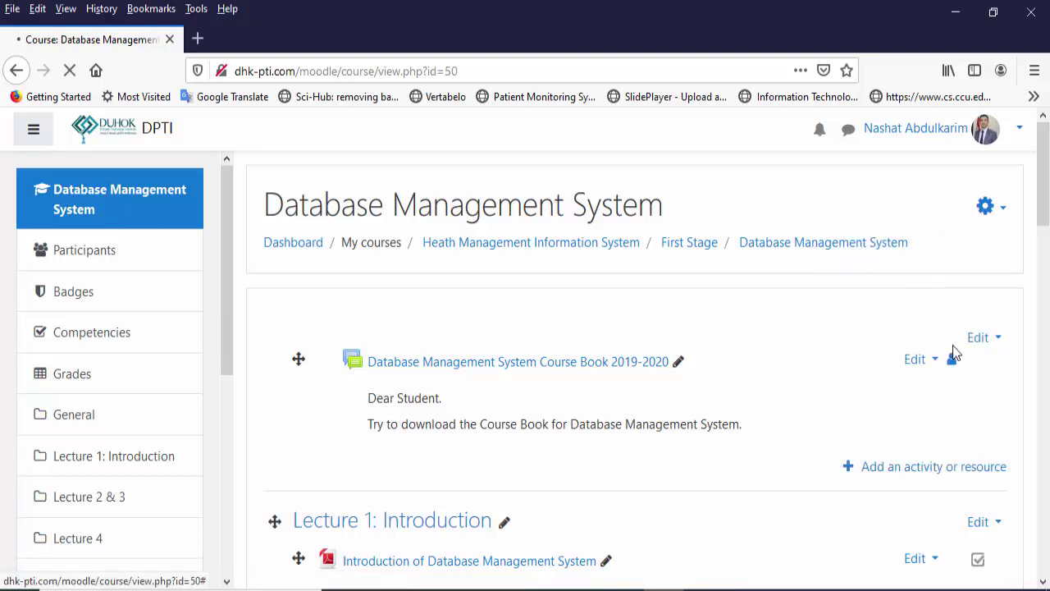
click(986, 211)
click(925, 268)
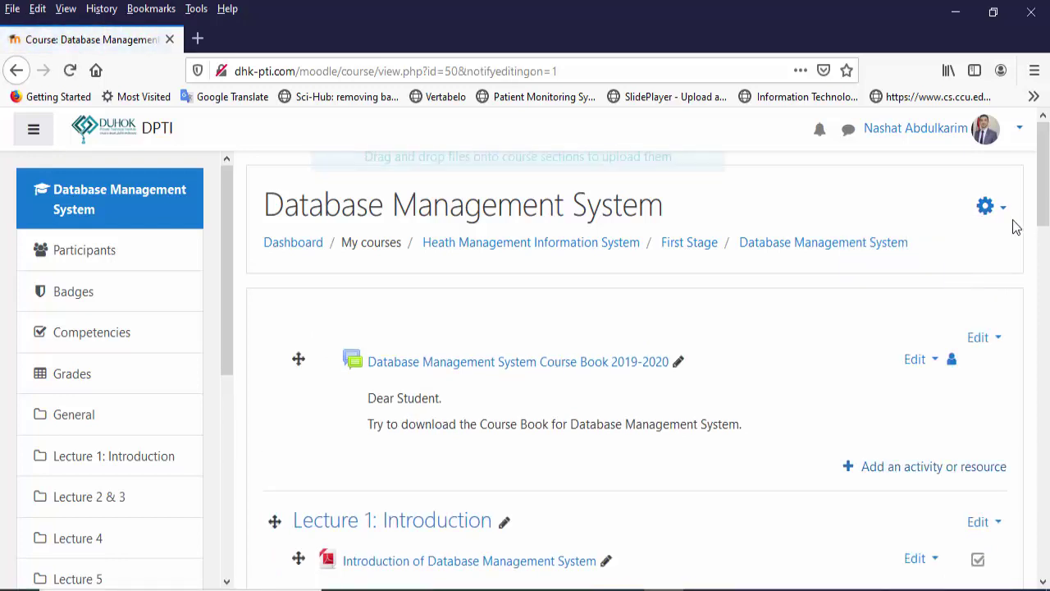
- Add a new Quiz activity to the Lecture 6 section of the course
drag(1042, 216, 1010, 497)
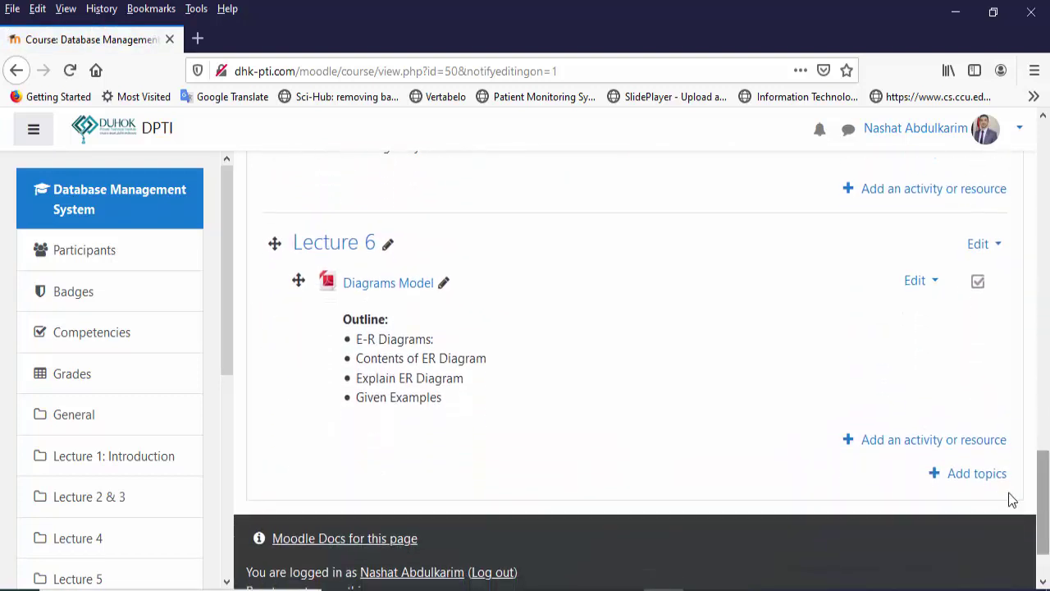
click(914, 443)
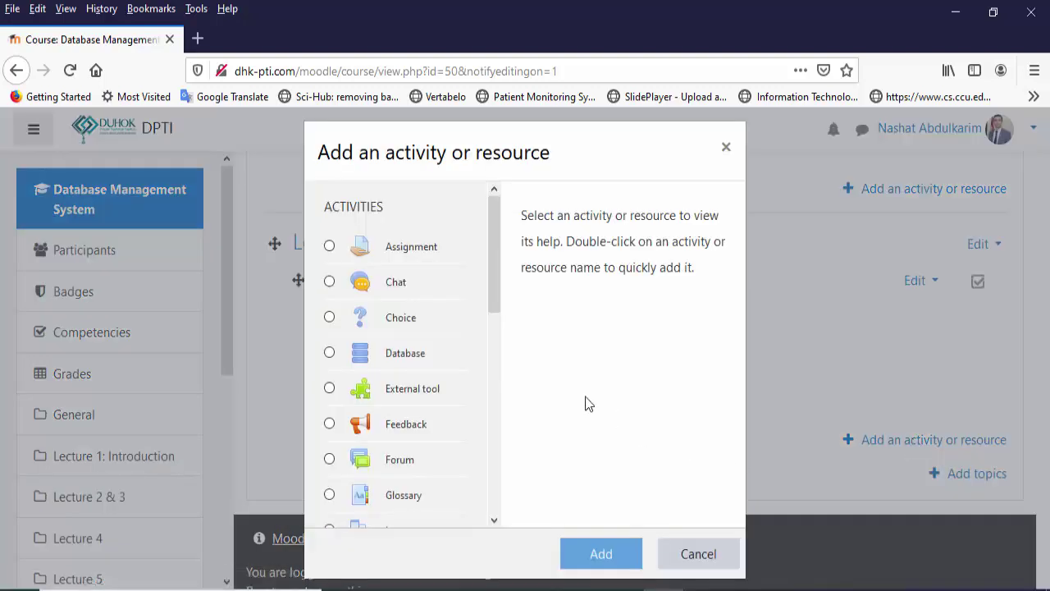
drag(496, 290, 497, 386)
click(330, 350)
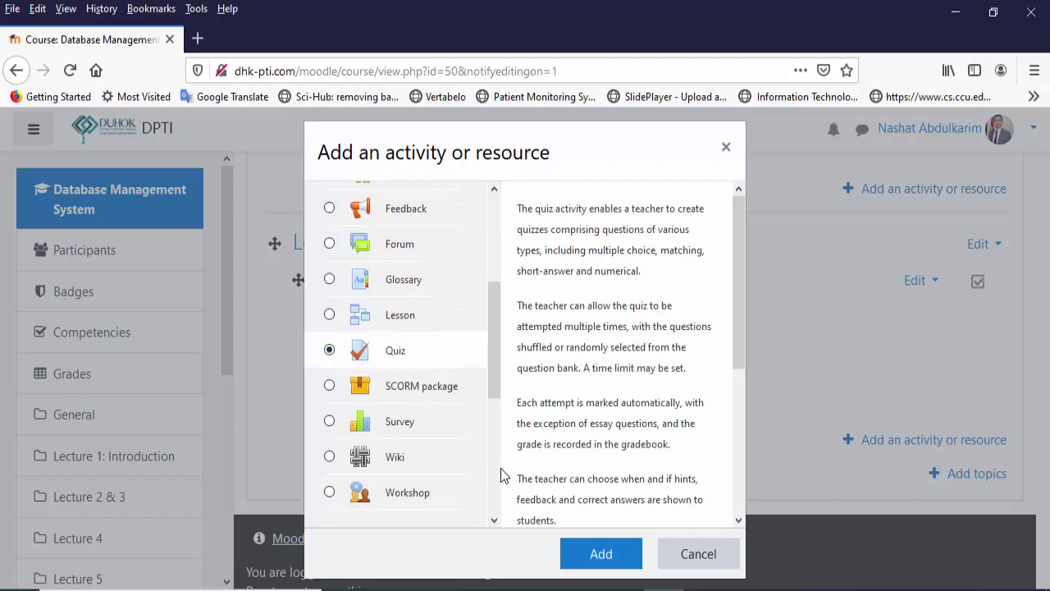
click(581, 560)
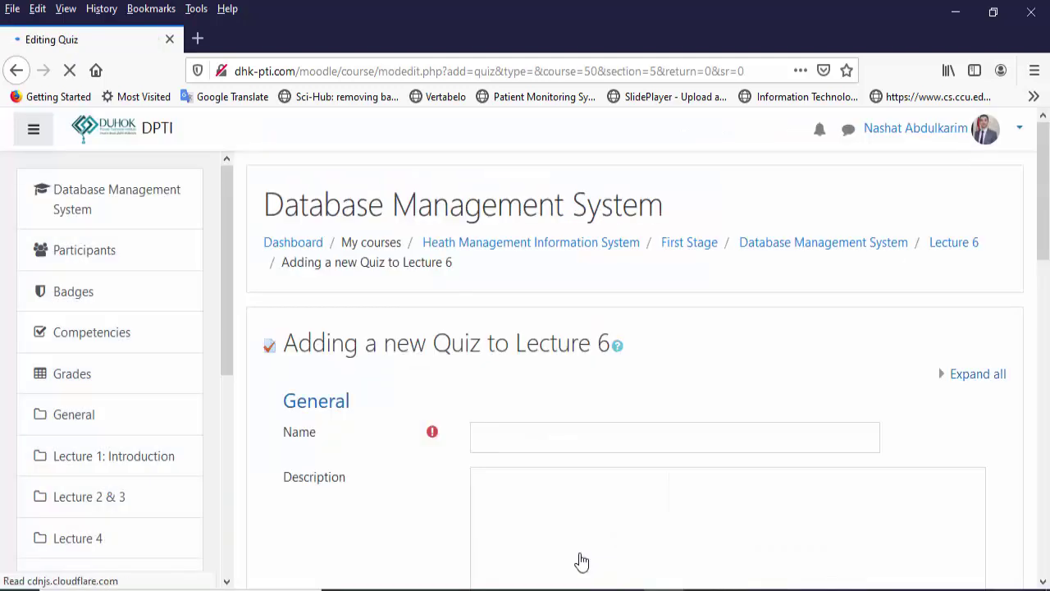
- Name the quiz "E-R Diagram Quez" and add the description "This is first Quiz After Midterm", displayed on the course page
click(560, 442)
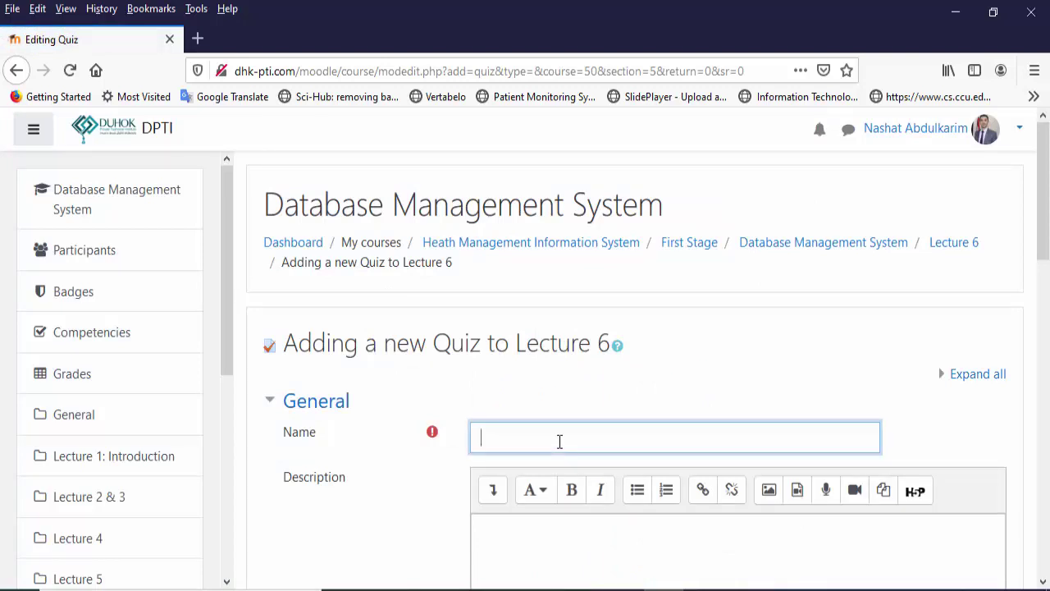
text(E-R Diagram Quez)
scroll(1046, 236, down, 4)
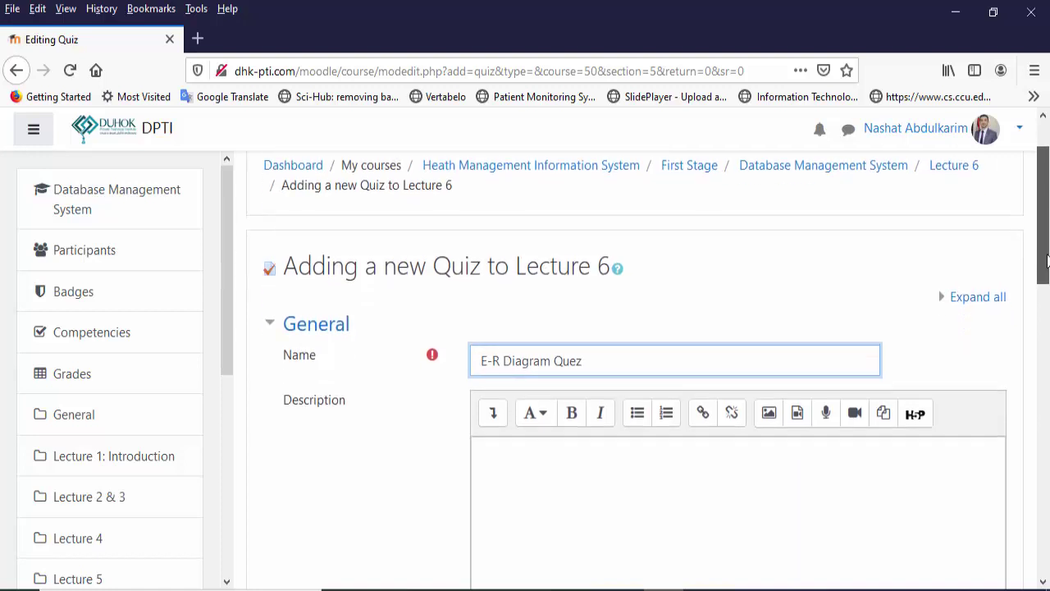
click(811, 413)
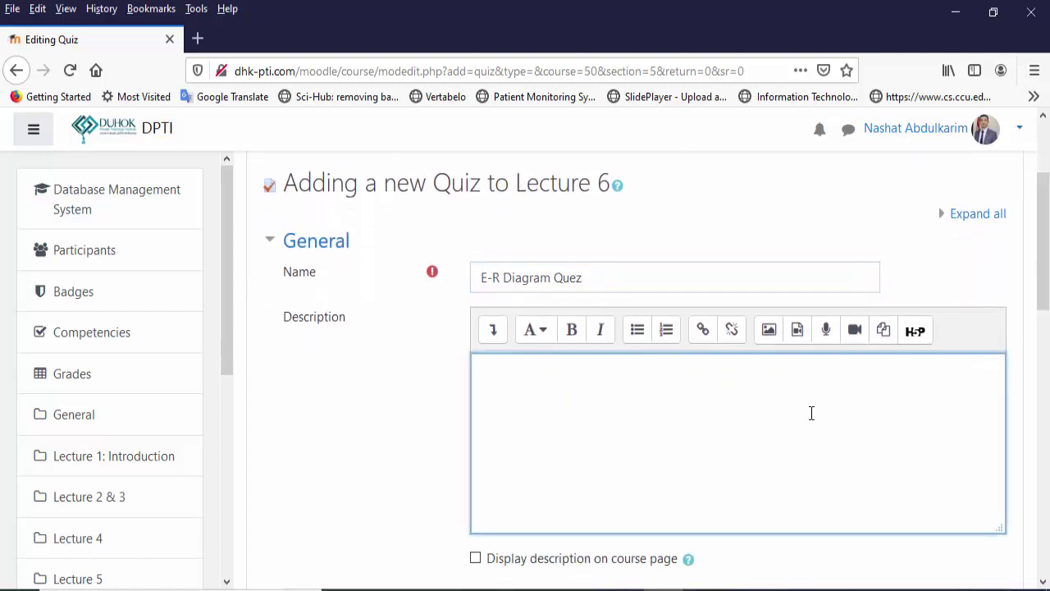
text(This is first Quiz Af)
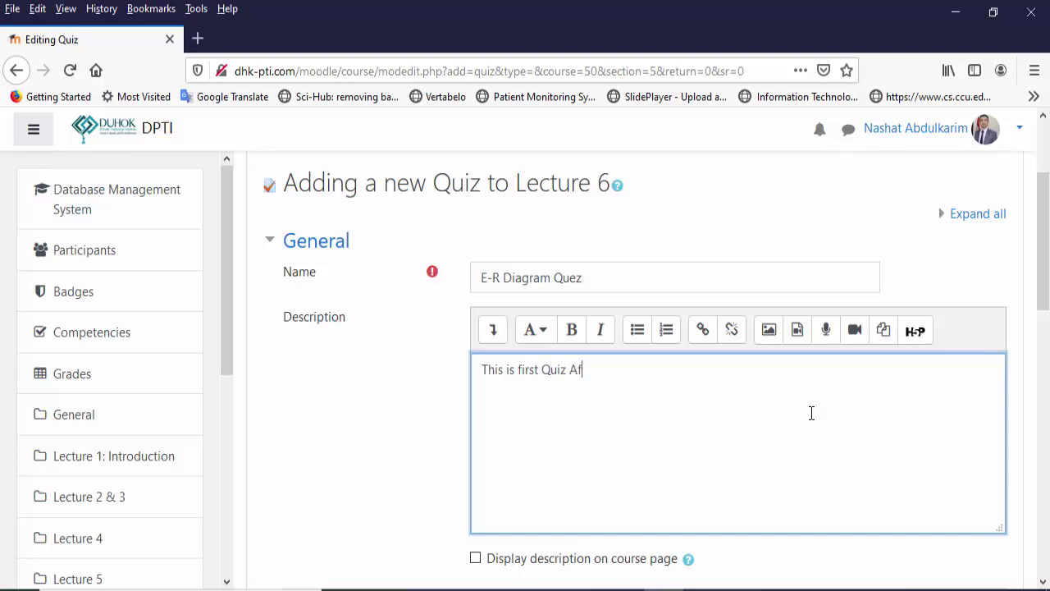
text(ter Midterm)
click(488, 559)
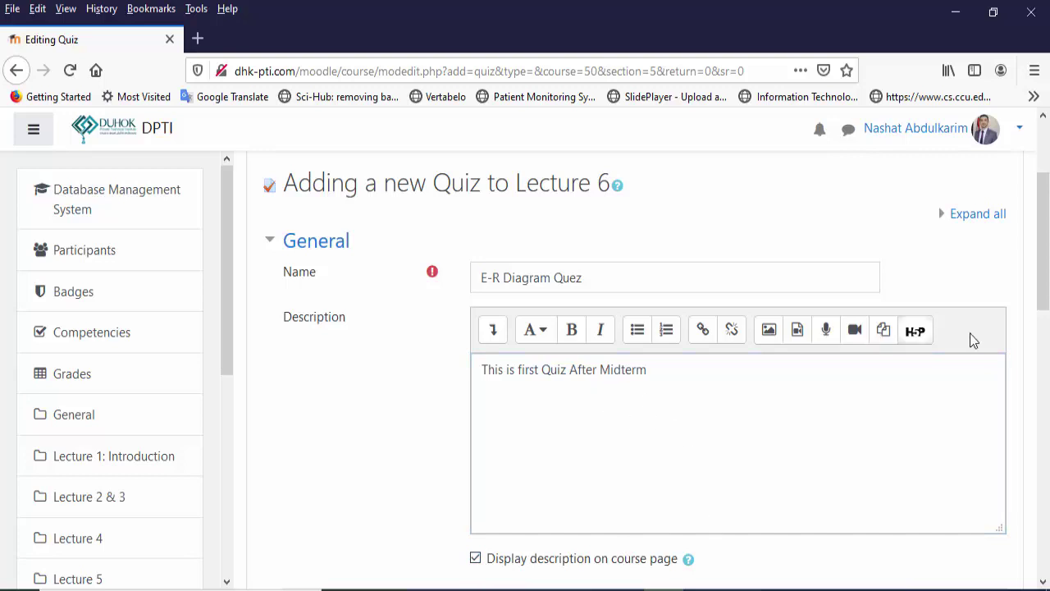
- Enable both the opening and the closing date in the quiz's timing settings
mouse_move(1043, 288)
mouse_down()
mouse_move(1048, 336)
mouse_move(1045, 262)
mouse_move(1044, 311)
mouse_move(1044, 297)
mouse_up()
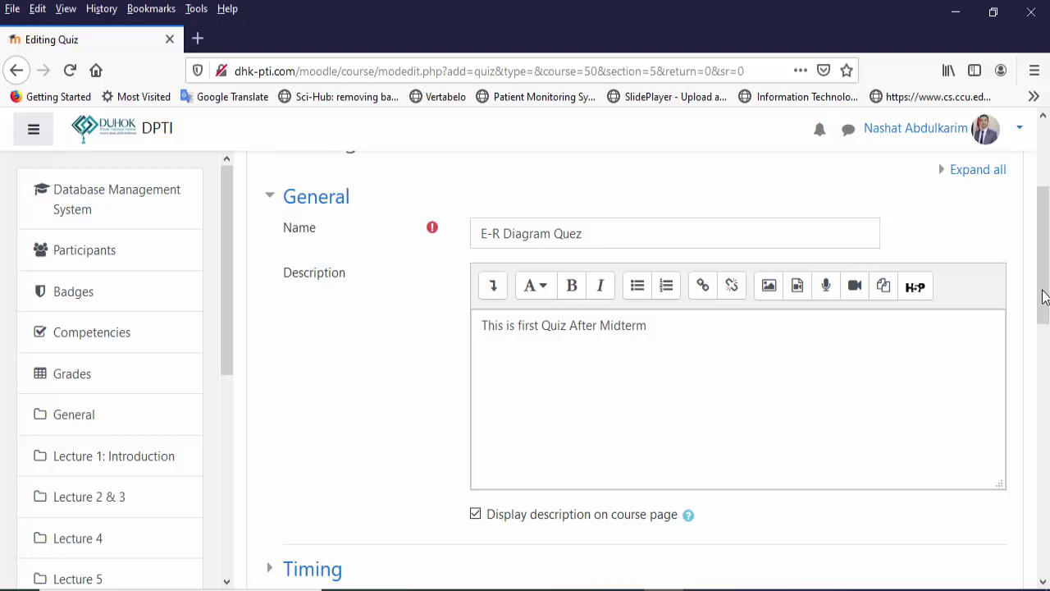
drag(1044, 297, 1041, 380)
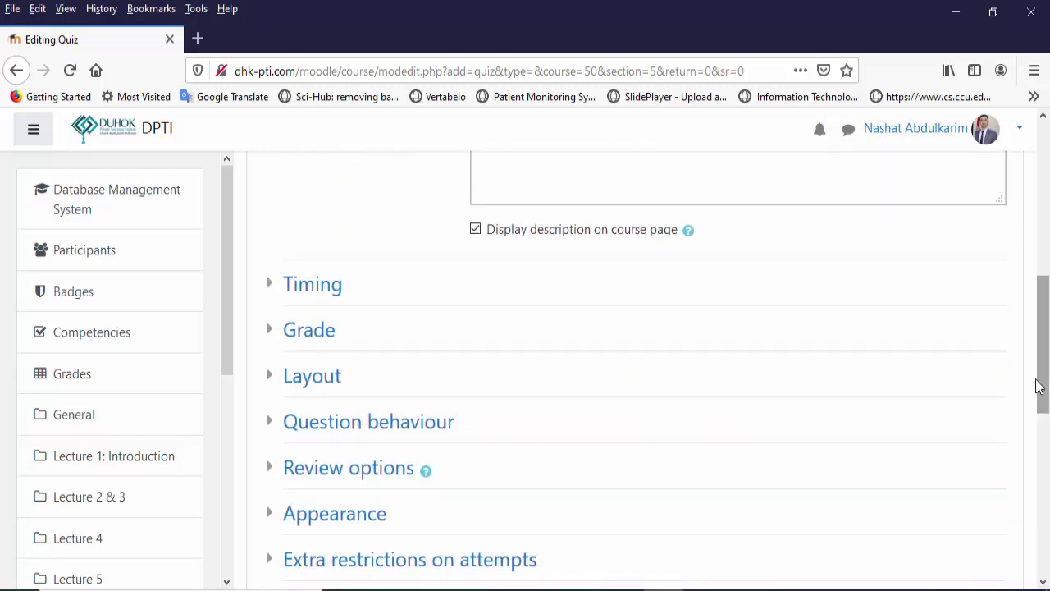
click(335, 294)
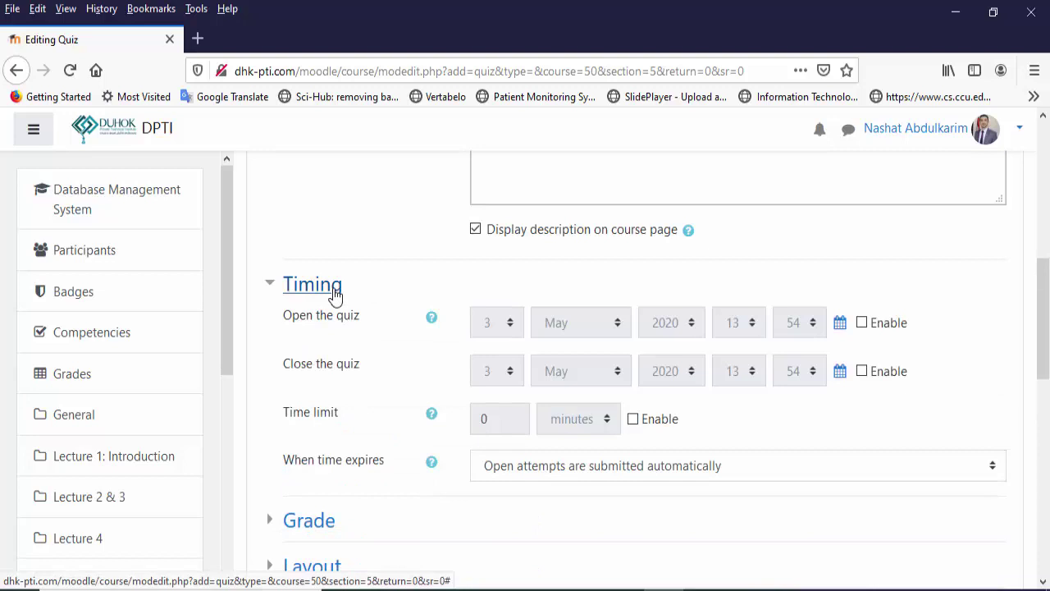
click(862, 323)
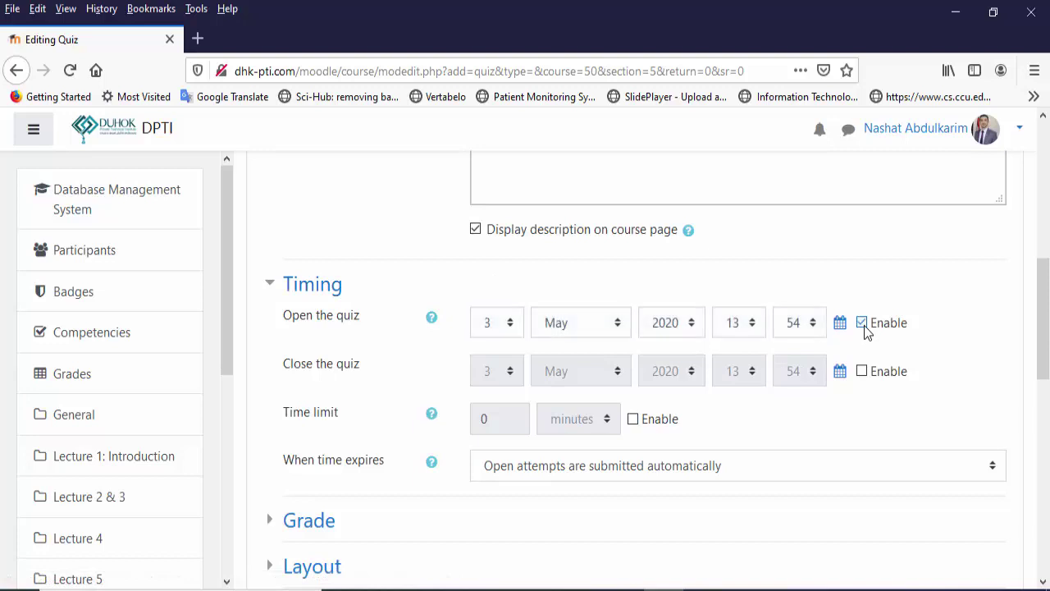
click(863, 405)
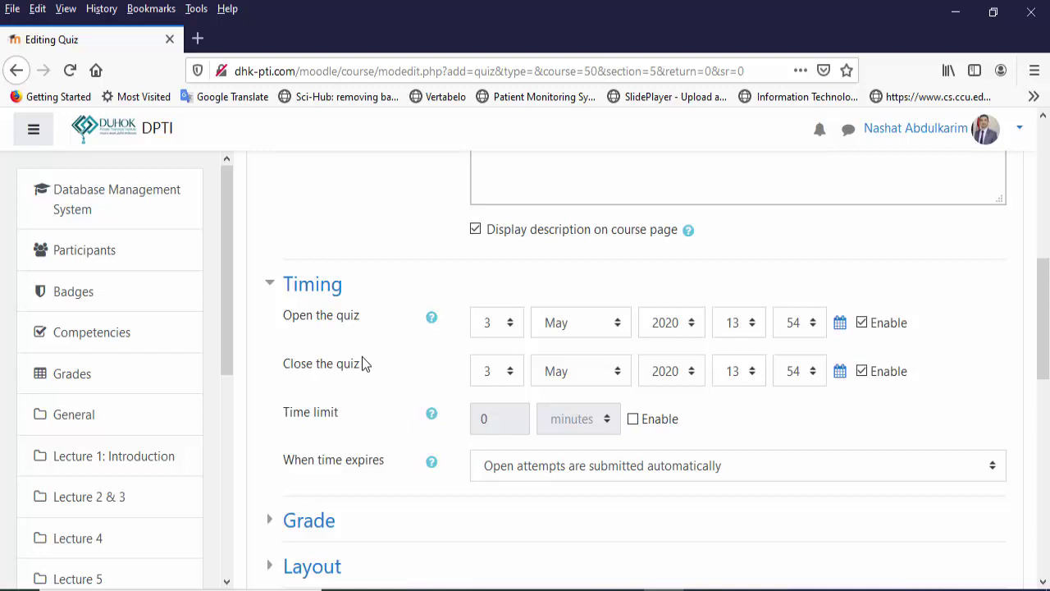
- Set the quiz to open on 10 May 2020 at 16:00
click(512, 324)
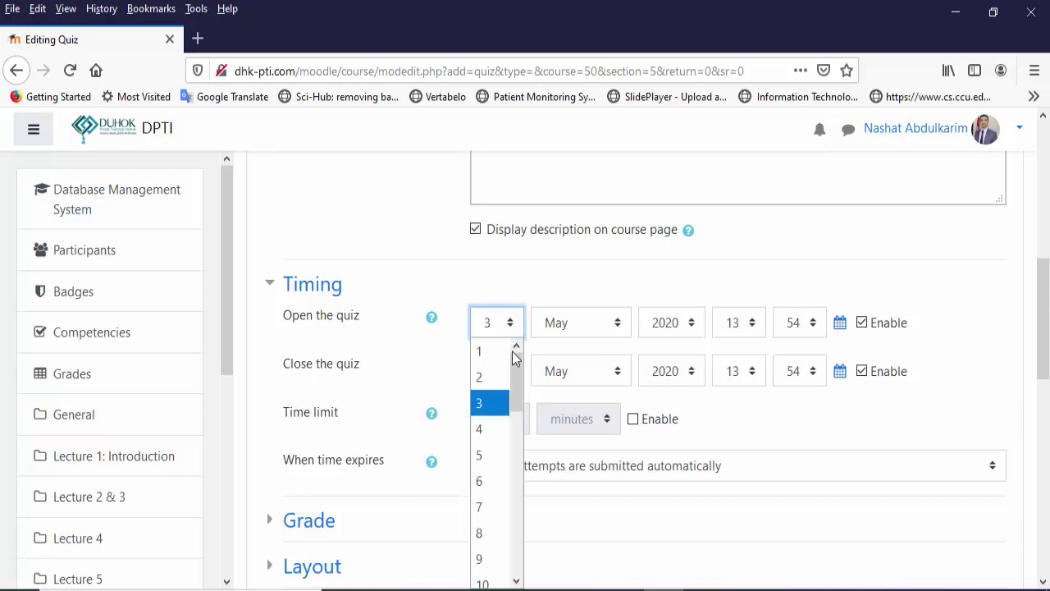
drag(512, 383, 517, 421)
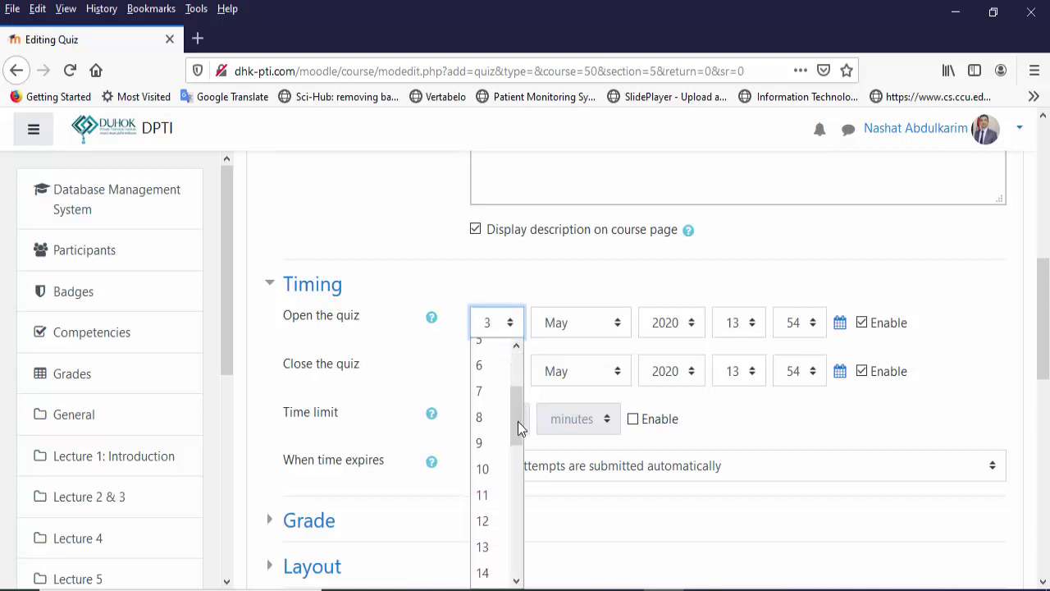
click(492, 470)
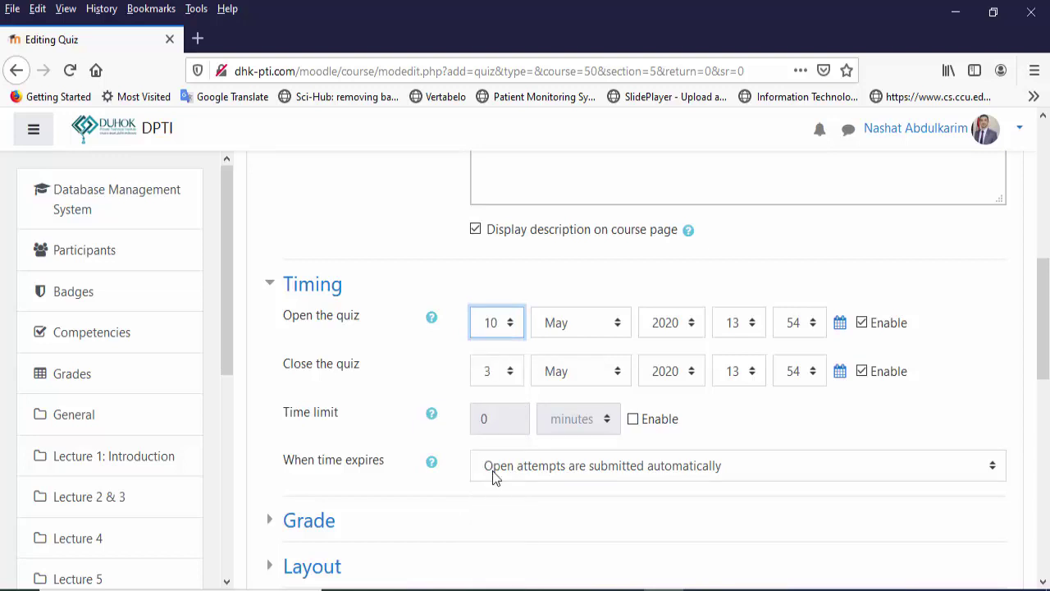
click(754, 327)
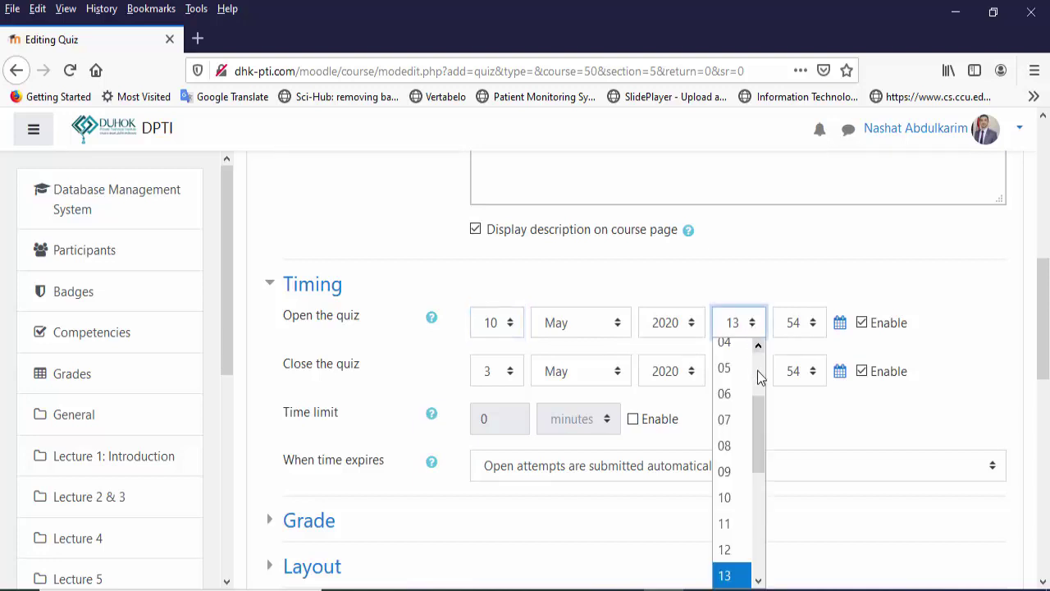
drag(762, 416, 765, 506)
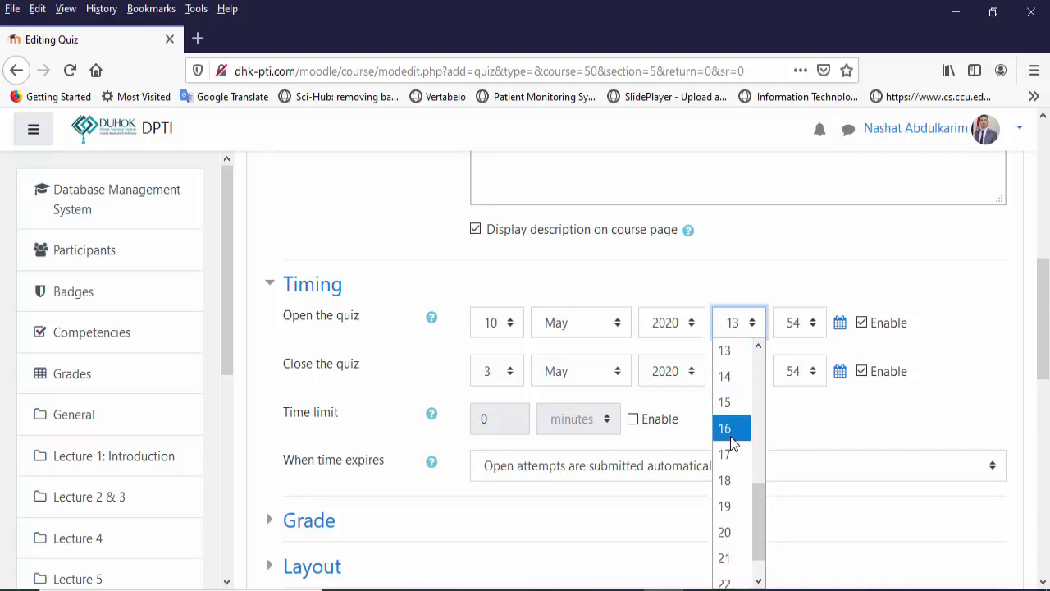
click(730, 430)
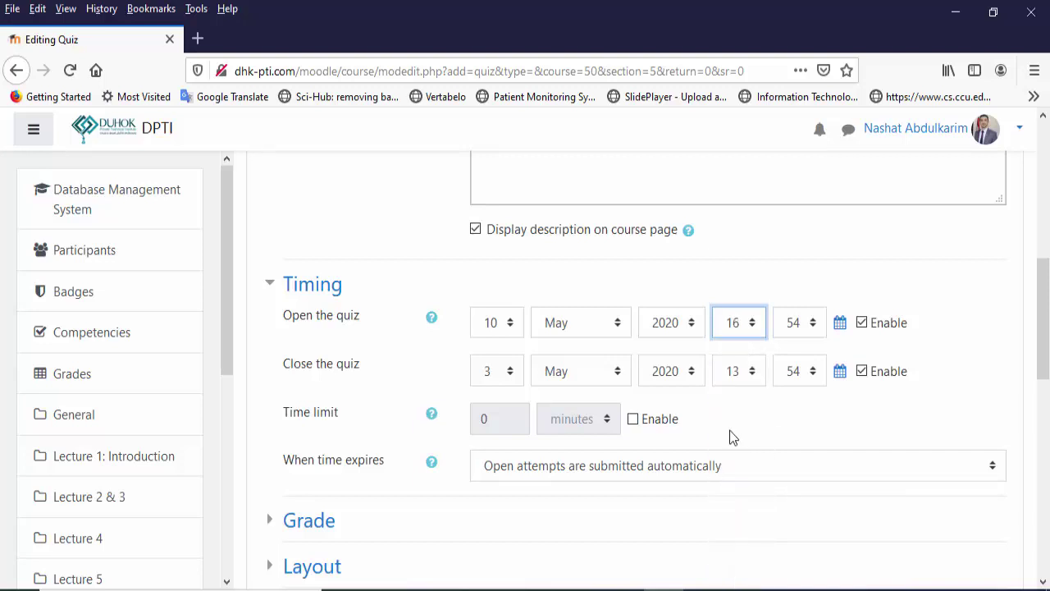
click(814, 325)
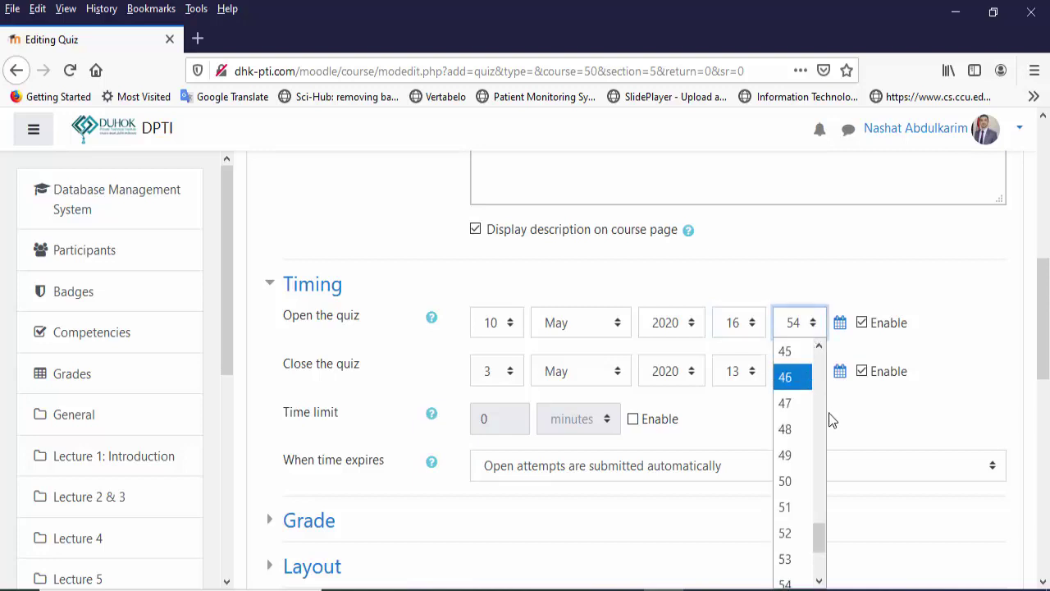
drag(819, 541, 804, 368)
click(791, 355)
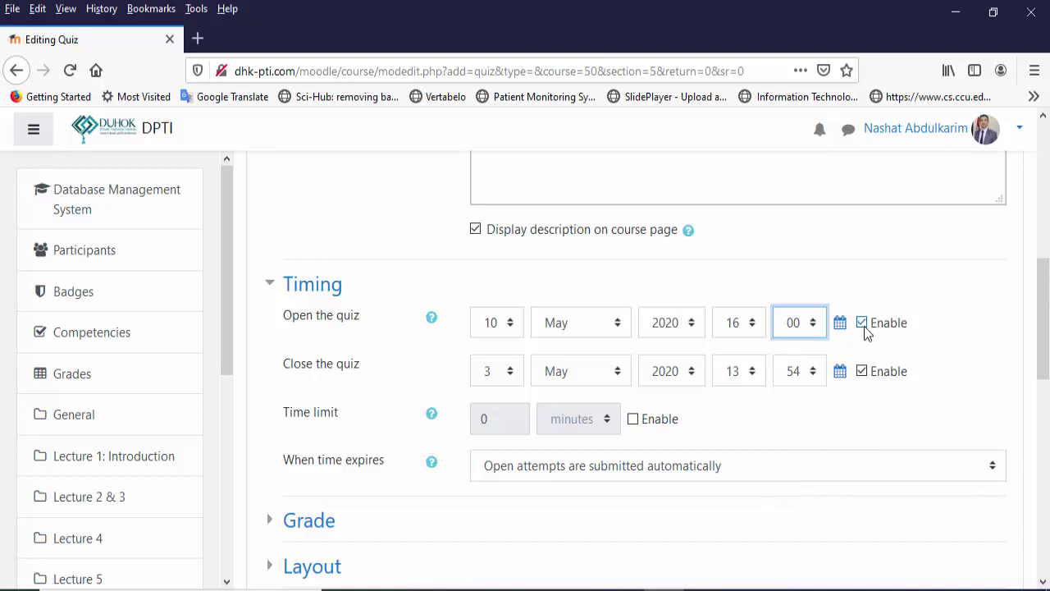
- Set the quiz to close on 10 May 2020 at 16:30
click(510, 372)
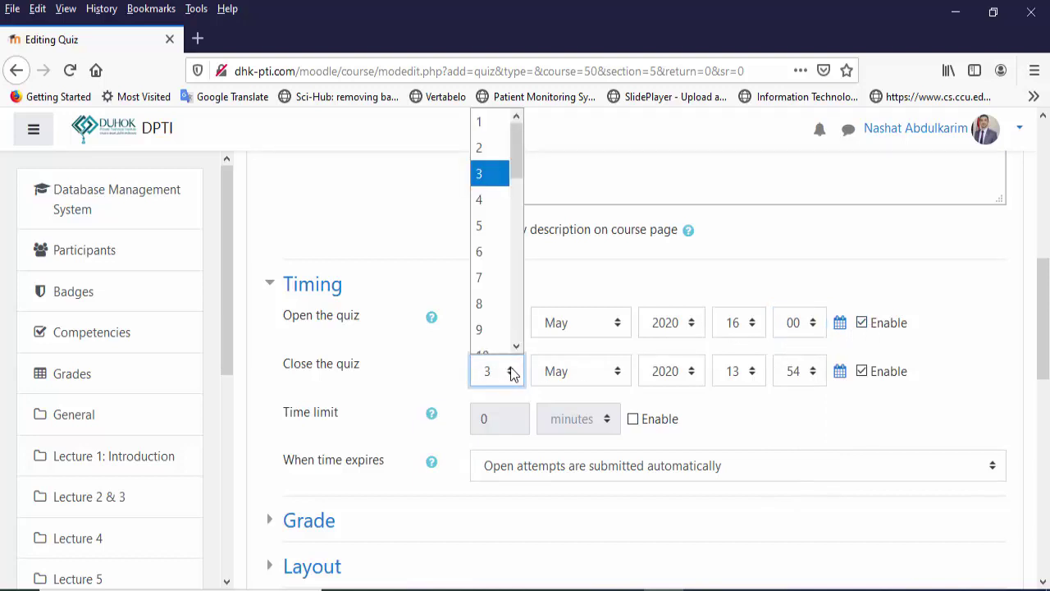
scroll(517, 328, down, 2)
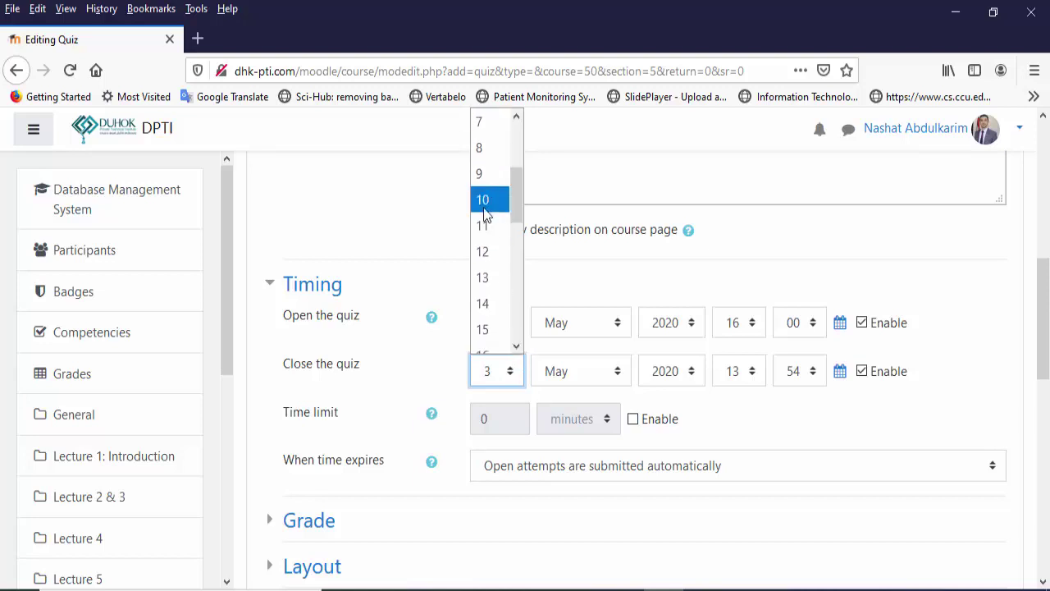
click(484, 198)
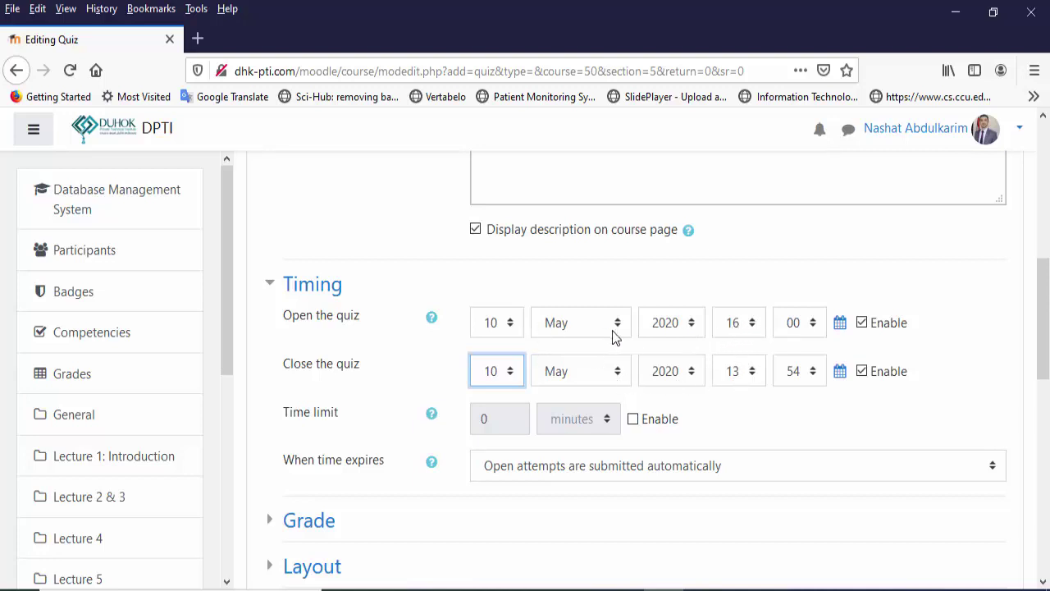
click(745, 374)
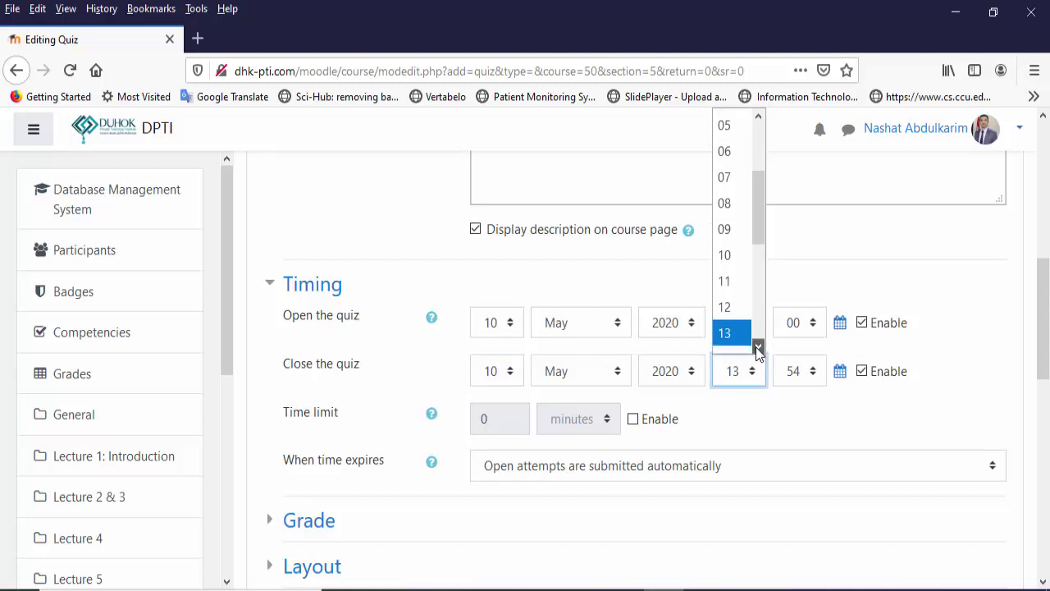
click(758, 349)
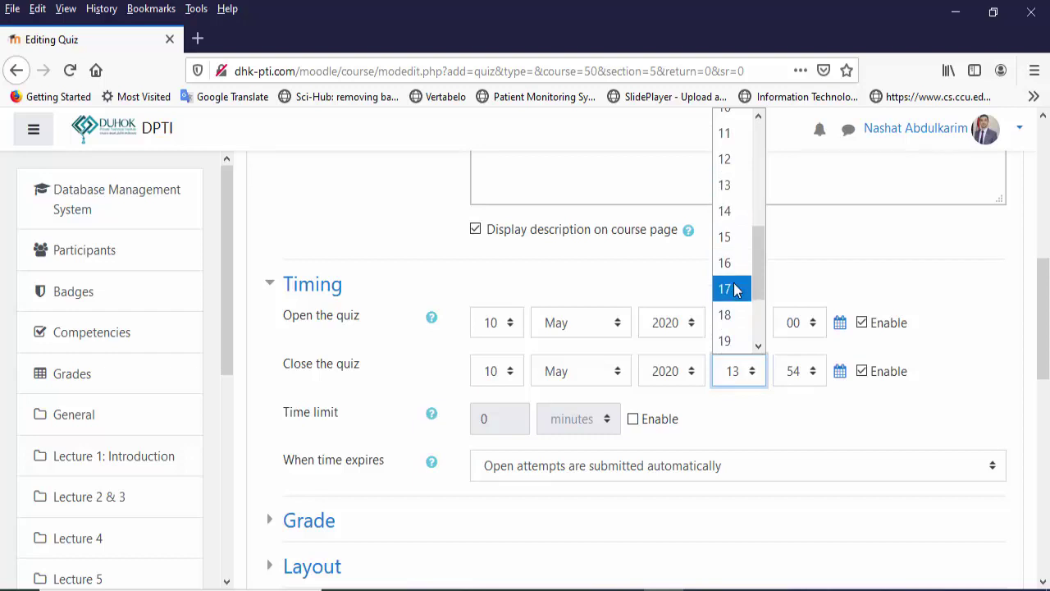
click(726, 289)
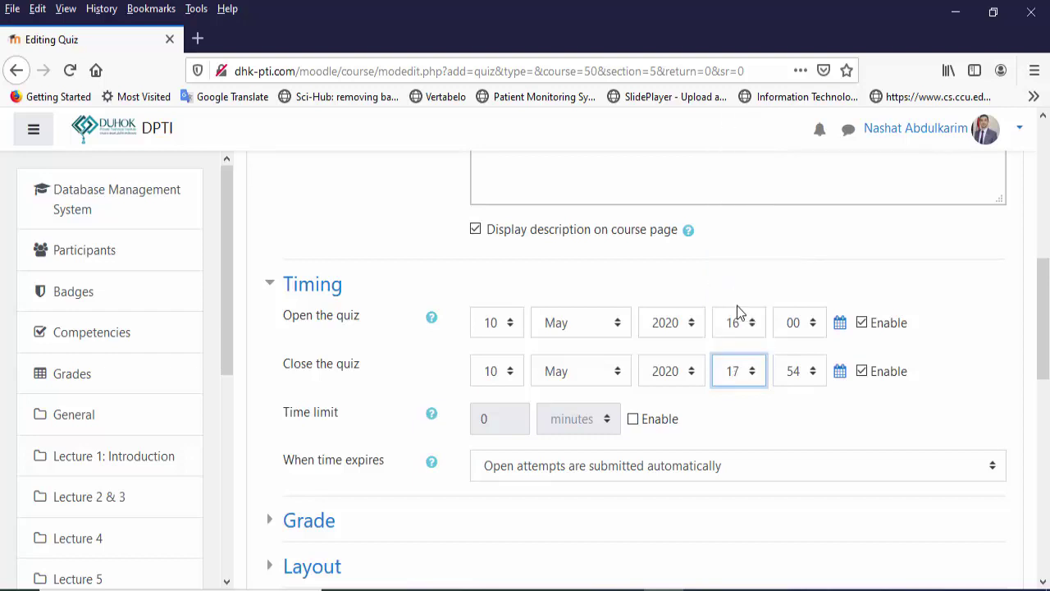
click(755, 382)
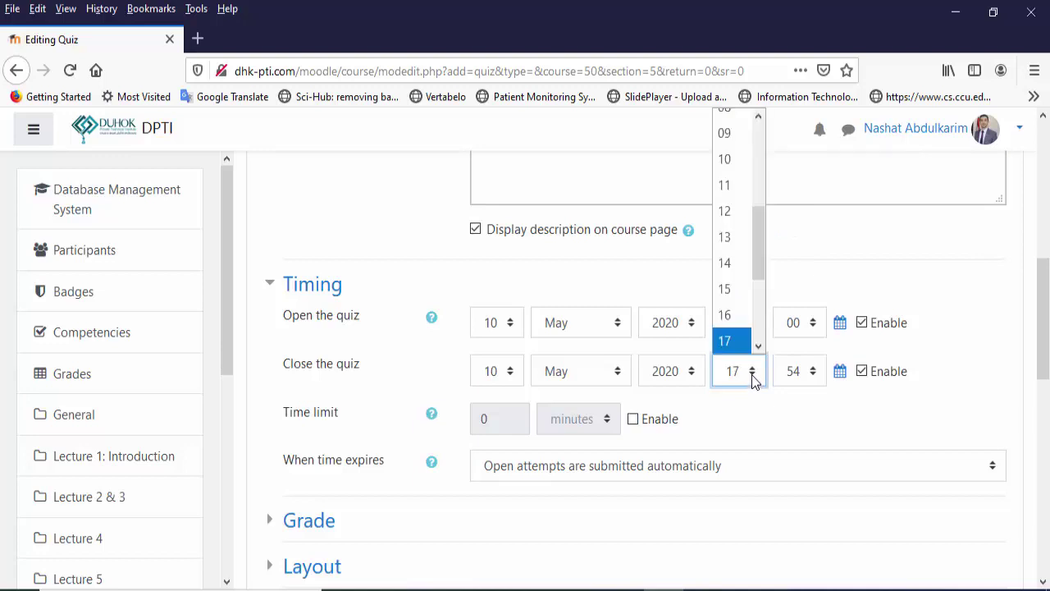
click(739, 333)
key(Up)
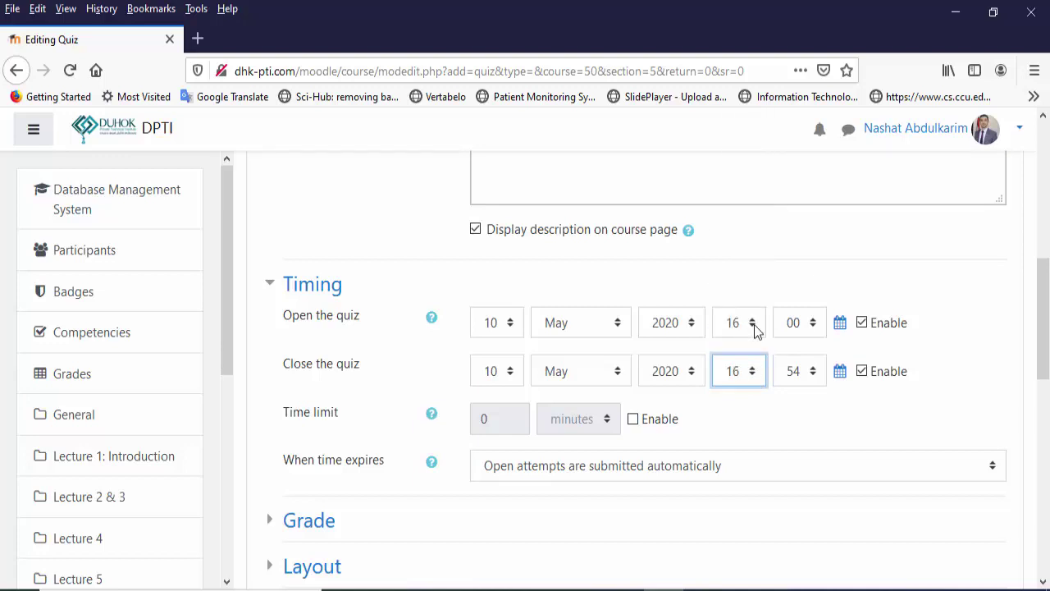
click(815, 374)
drag(818, 313, 812, 227)
click(796, 192)
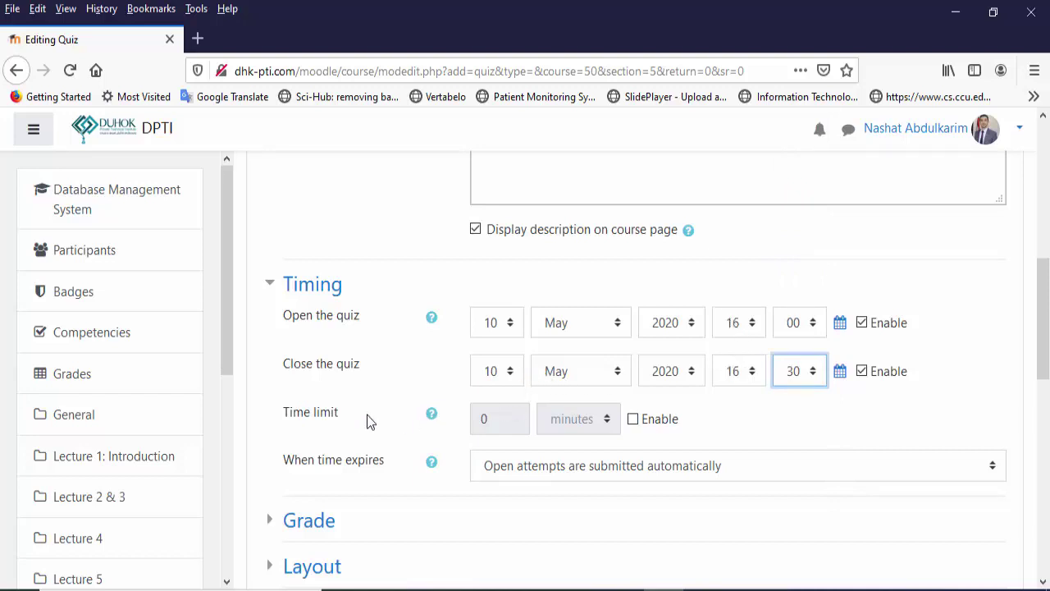
- Enable the quiz's time limit and set it to 5 minutes
click(634, 422)
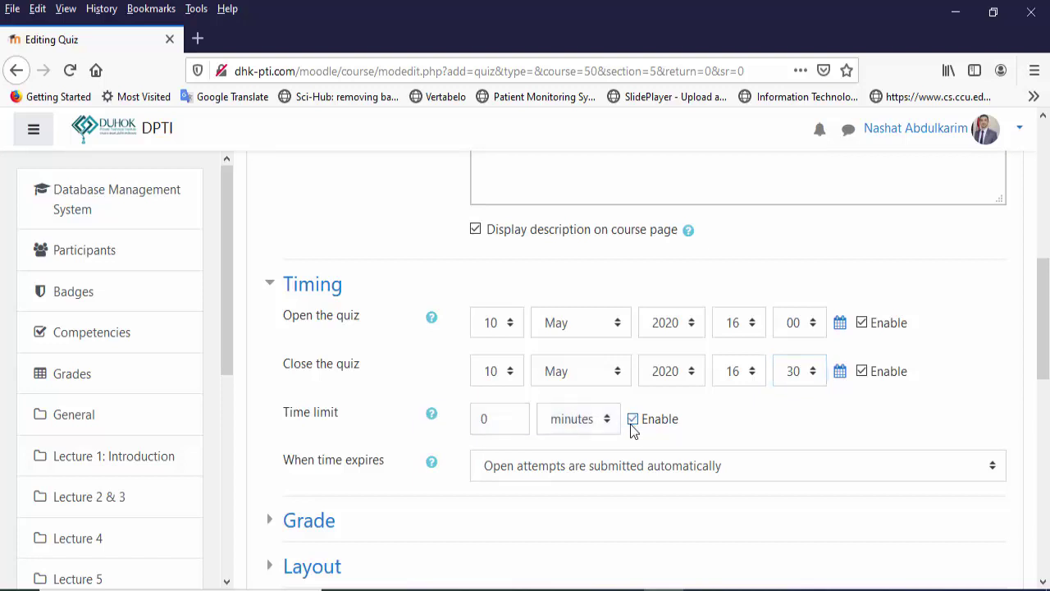
double_click(495, 419)
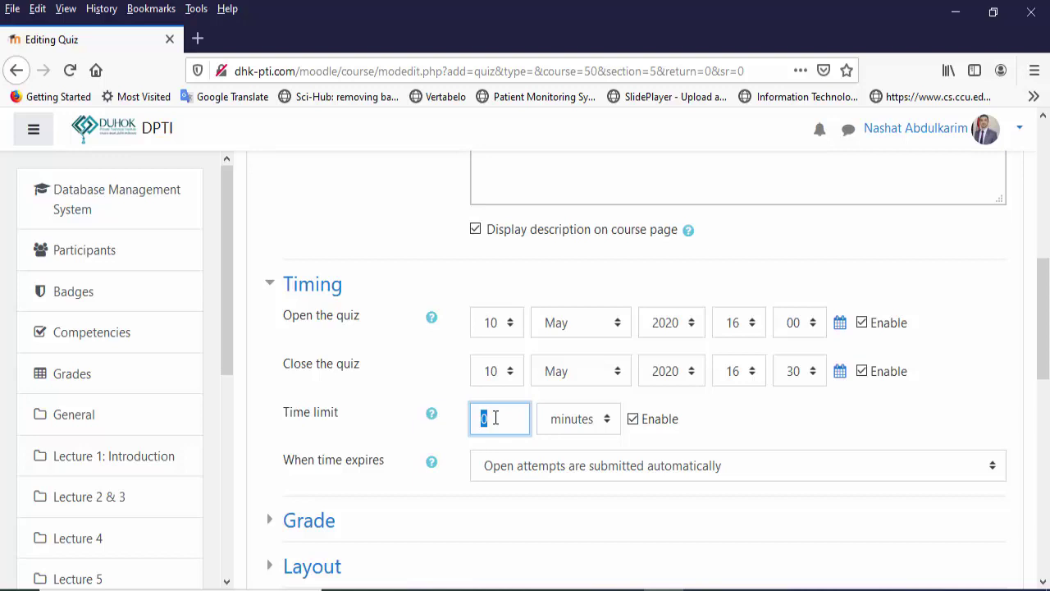
text(5)
scroll(1044, 363, down, 4)
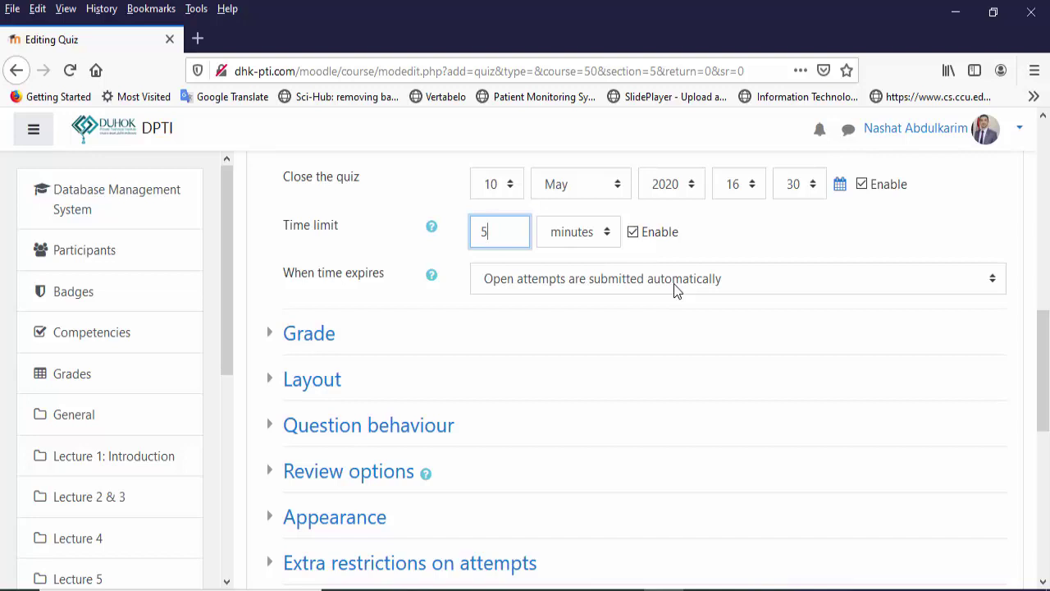
click(623, 313)
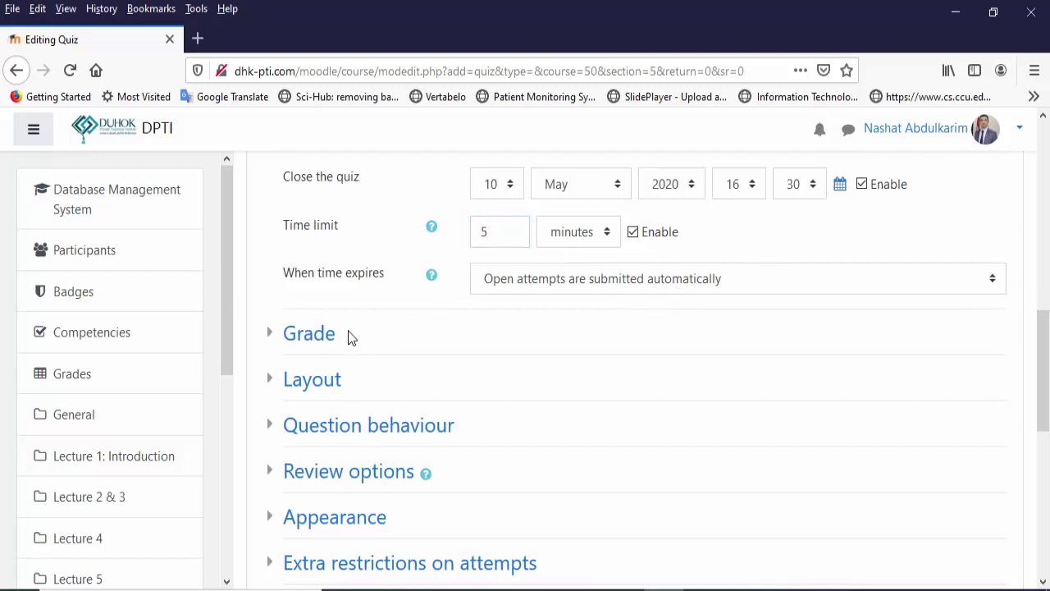
- In the quiz's grade settings, set the grade to pass to 5 and the attempts allowed to 1
click(326, 341)
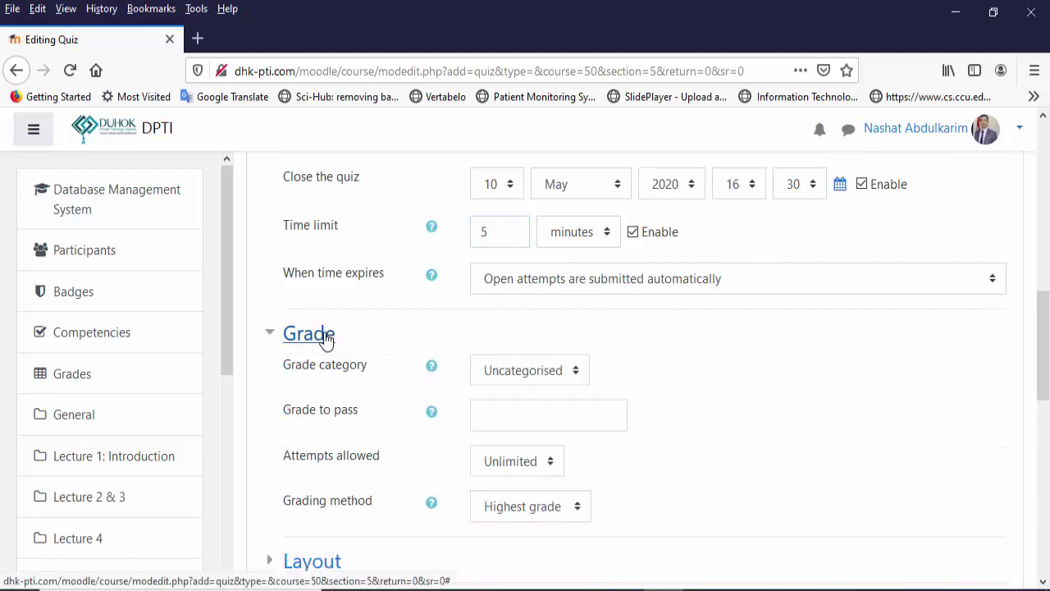
click(487, 414)
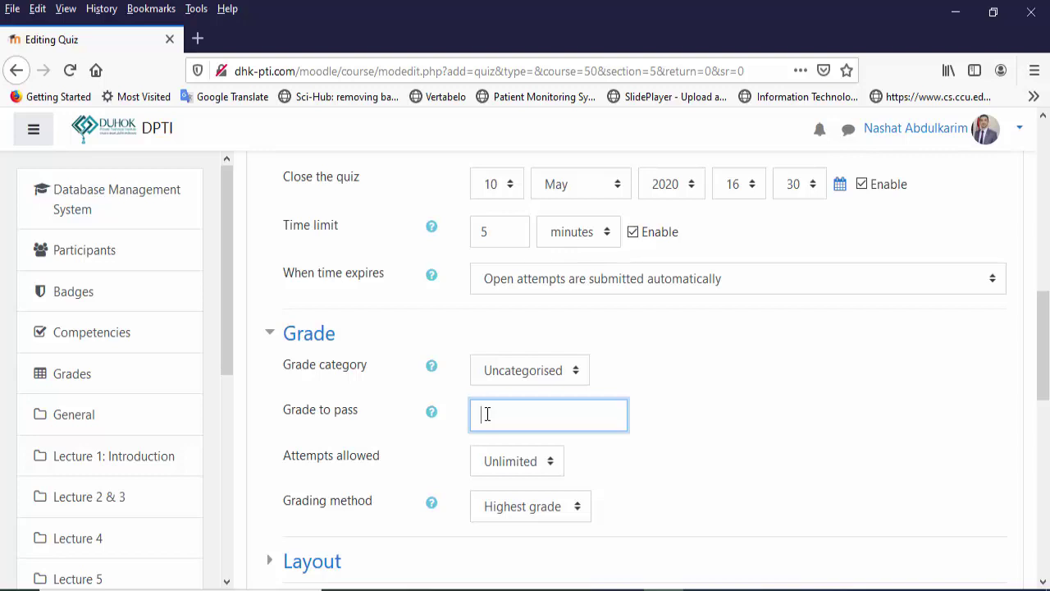
text(5)
scroll(992, 357, down, 2)
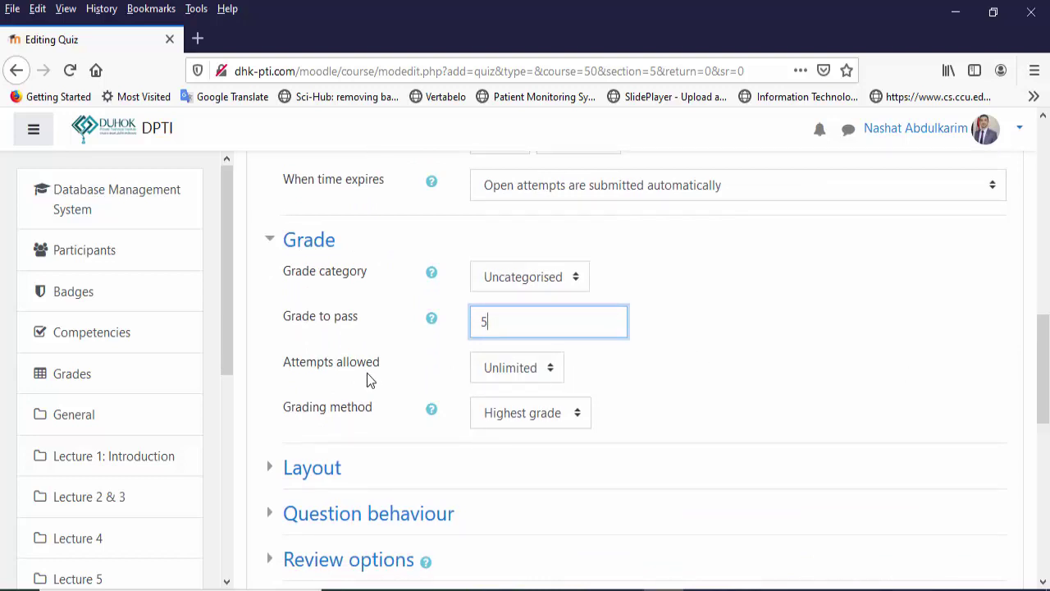
click(500, 368)
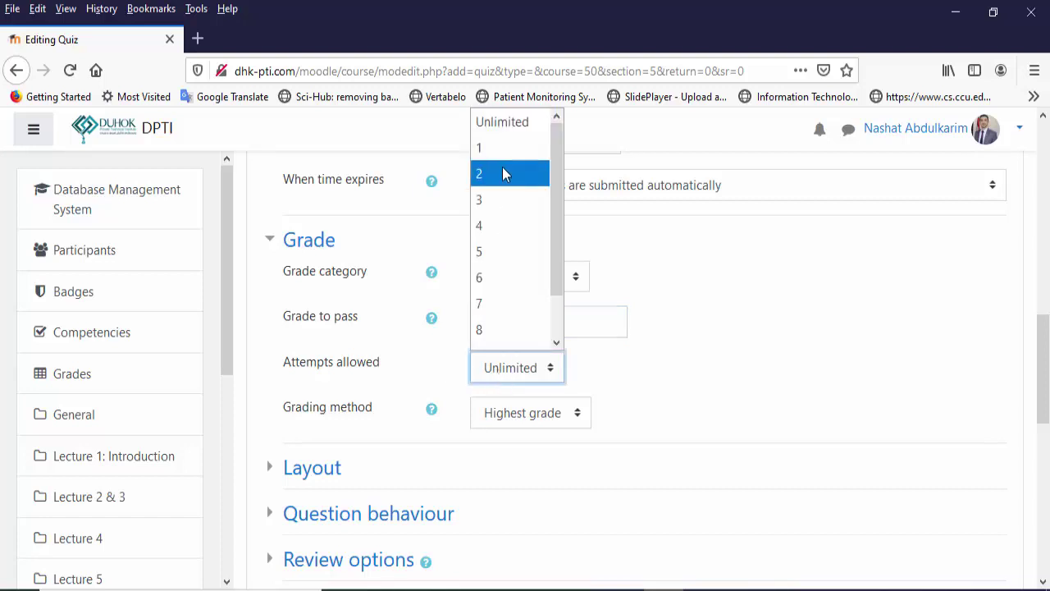
click(503, 151)
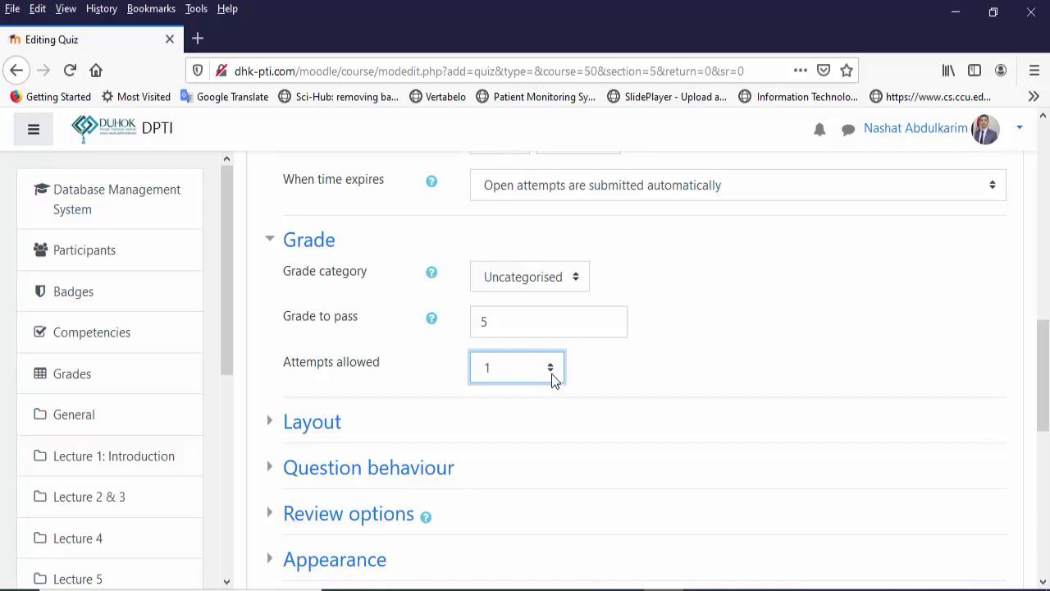
- Try 2 allowed attempts to review the grading method choices, and return the attempts allowed to 1
click(552, 374)
click(514, 174)
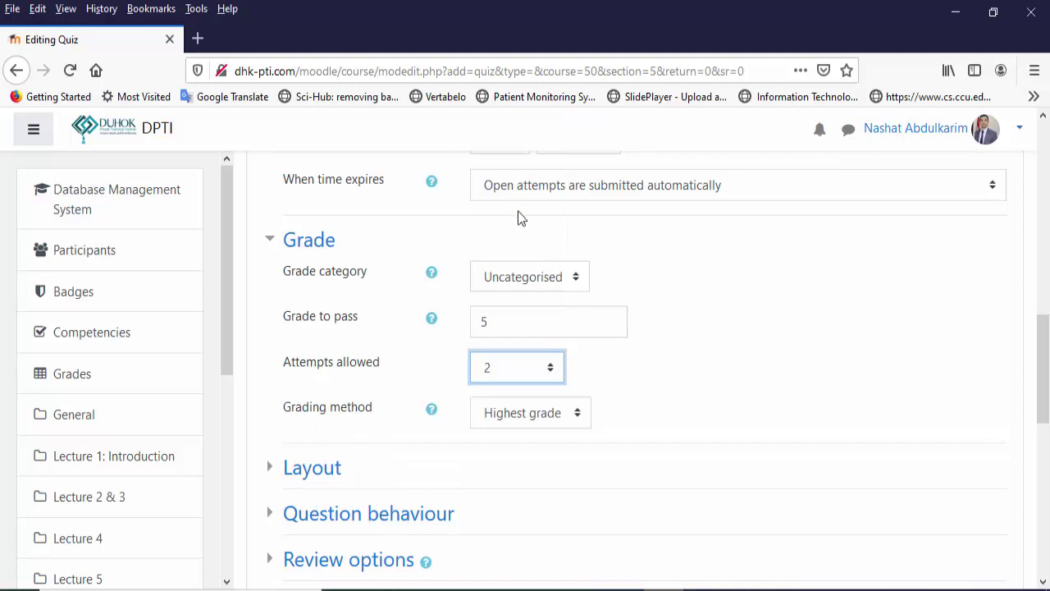
click(508, 417)
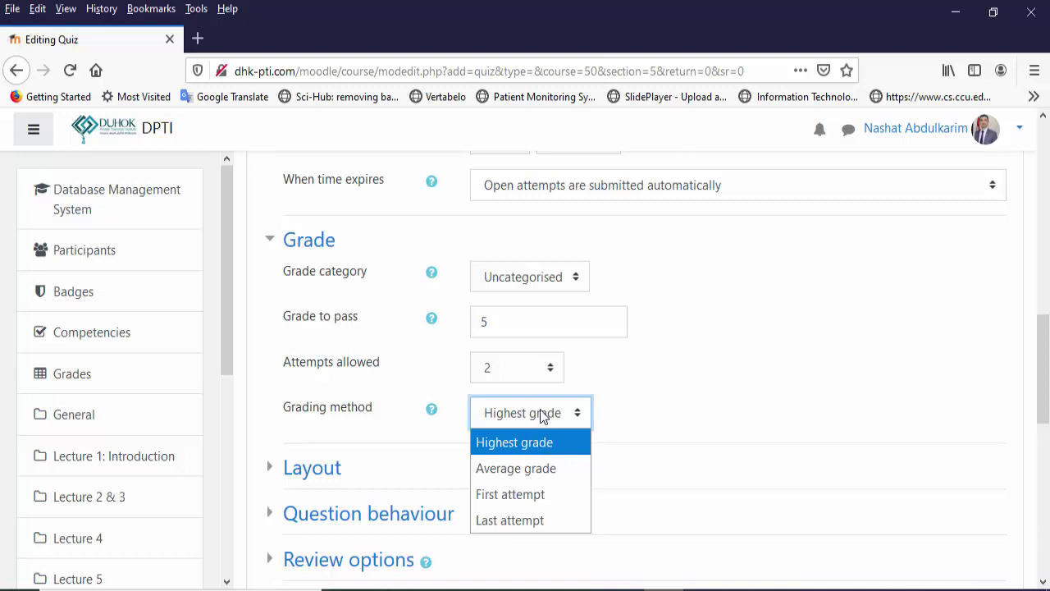
click(550, 369)
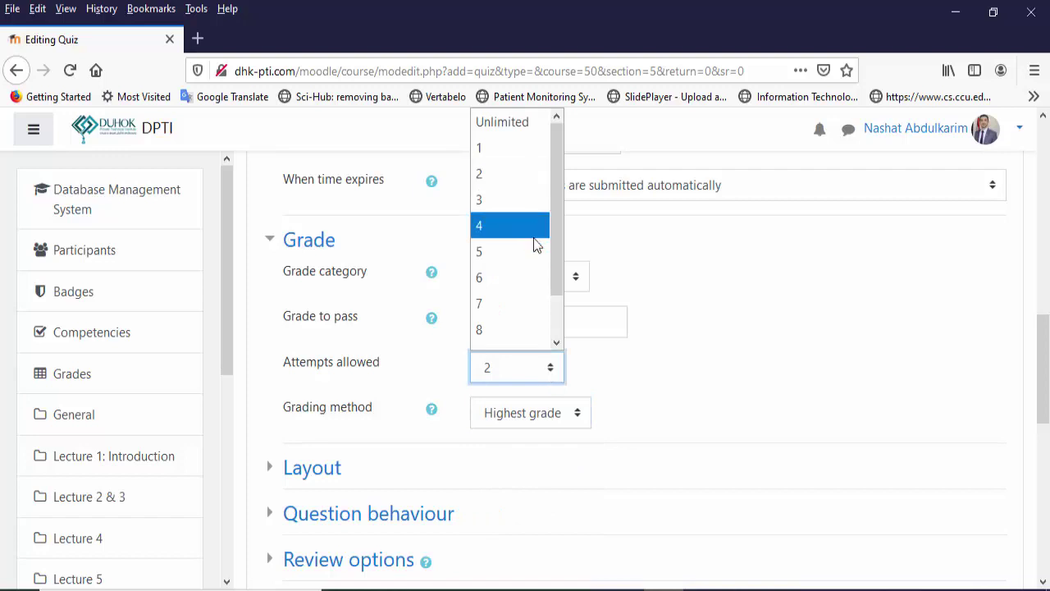
click(527, 153)
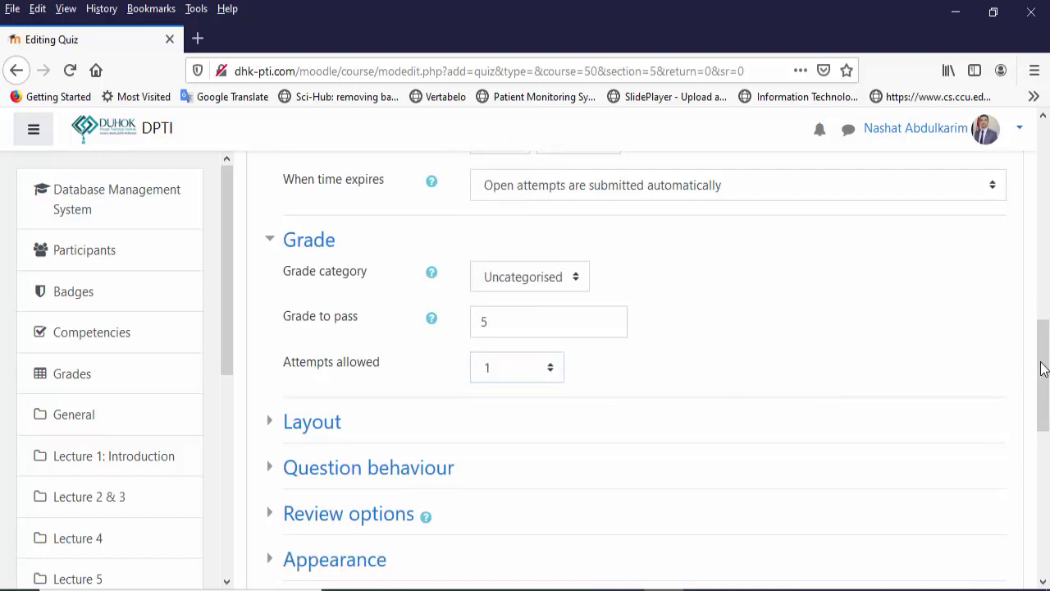
- In the full layout settings, choose a new page for every question and the Free navigation method
drag(1046, 371, 1046, 389)
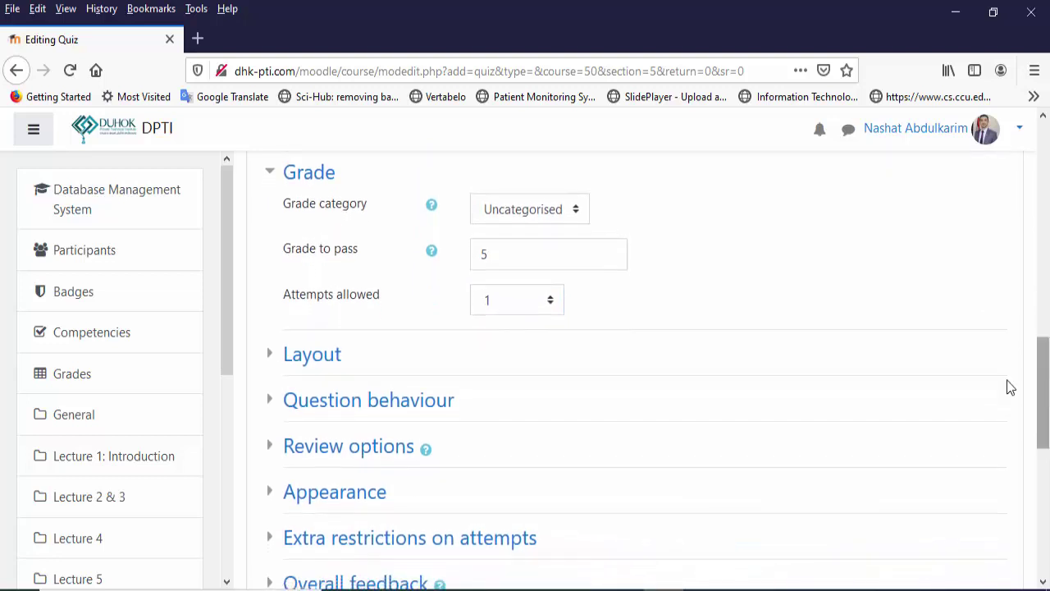
click(321, 361)
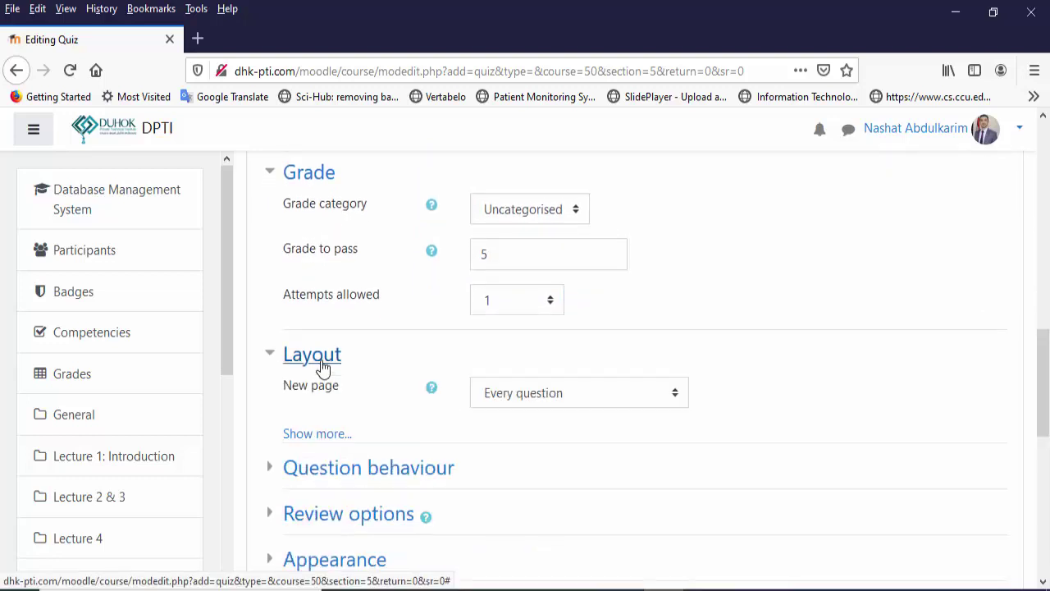
click(339, 434)
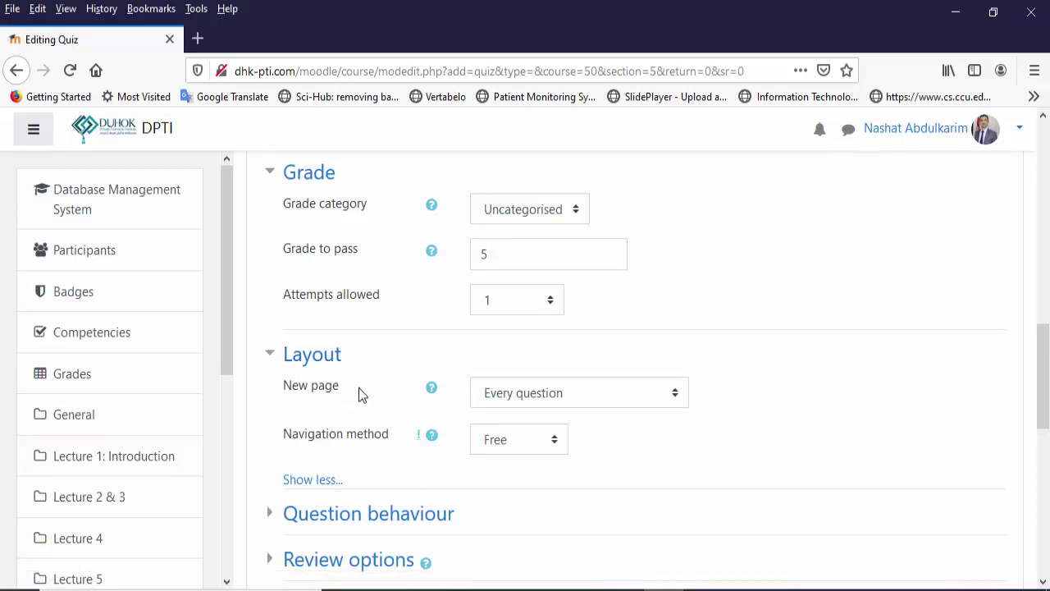
click(524, 398)
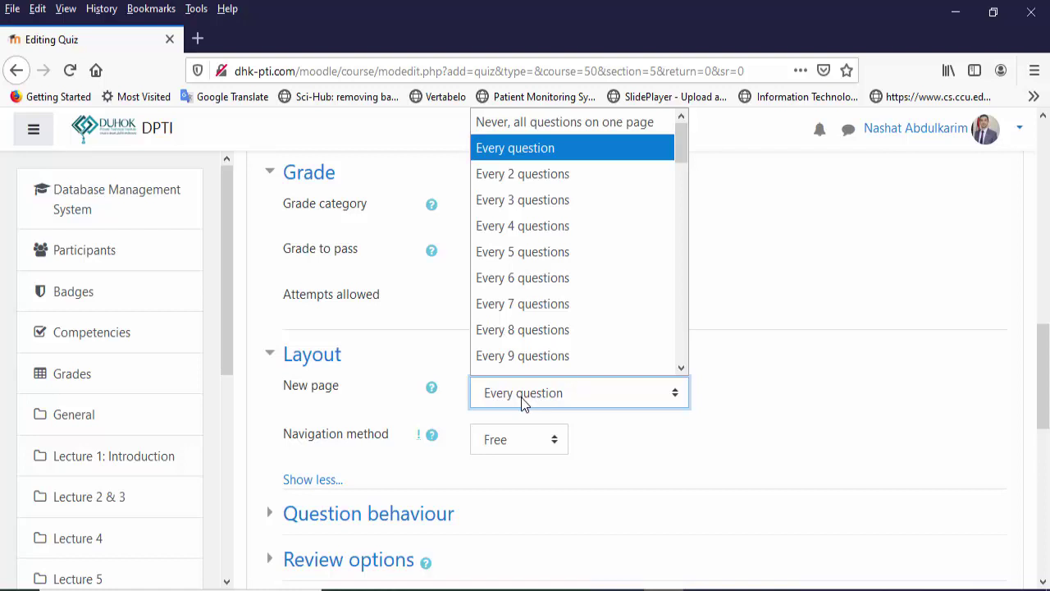
click(552, 147)
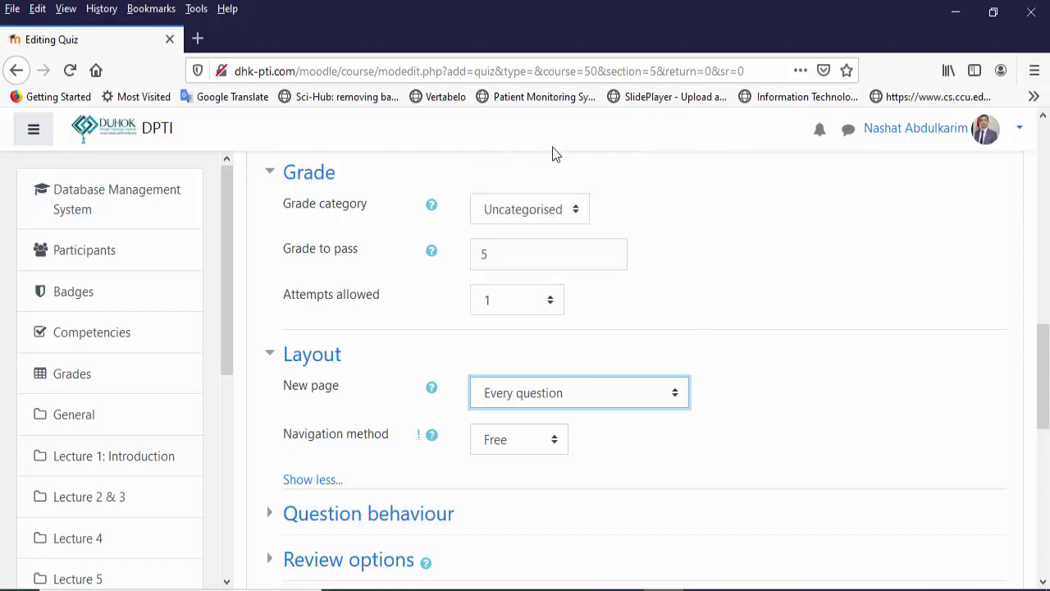
click(524, 440)
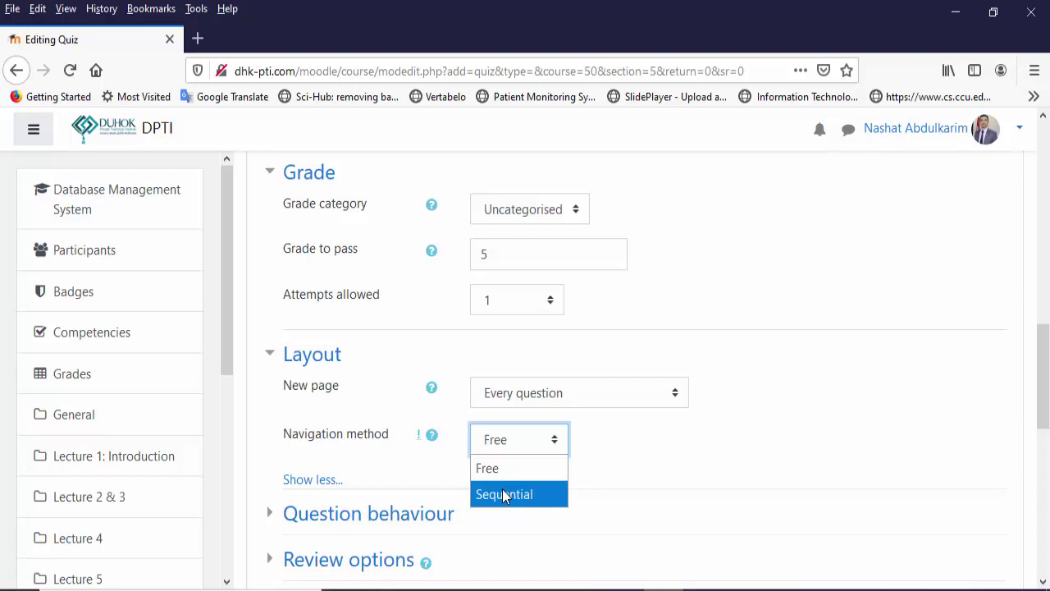
click(503, 468)
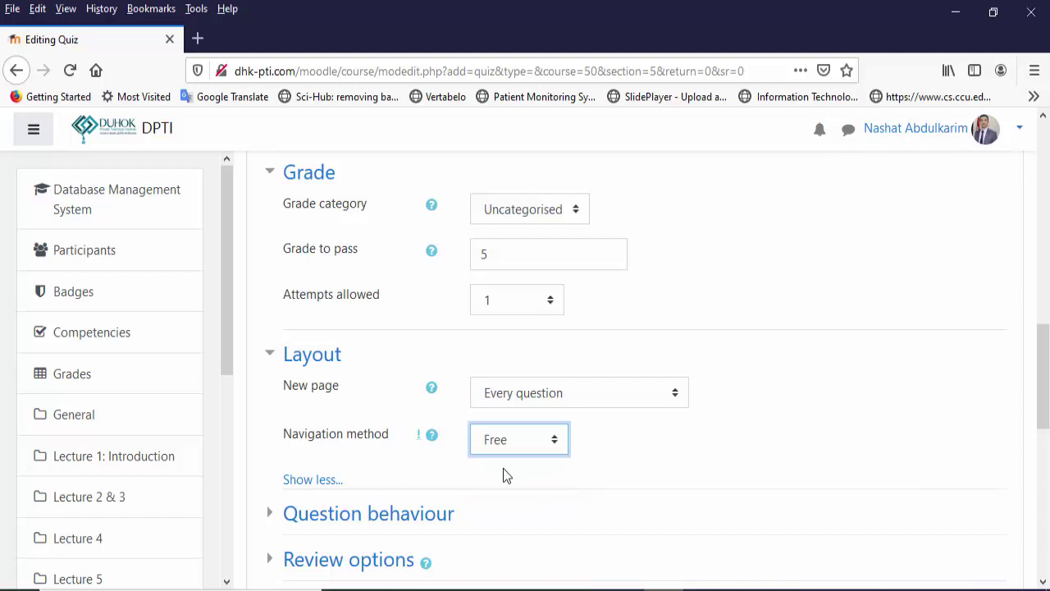
- Save the quiz settings and return to the course
drag(1044, 411, 1043, 477)
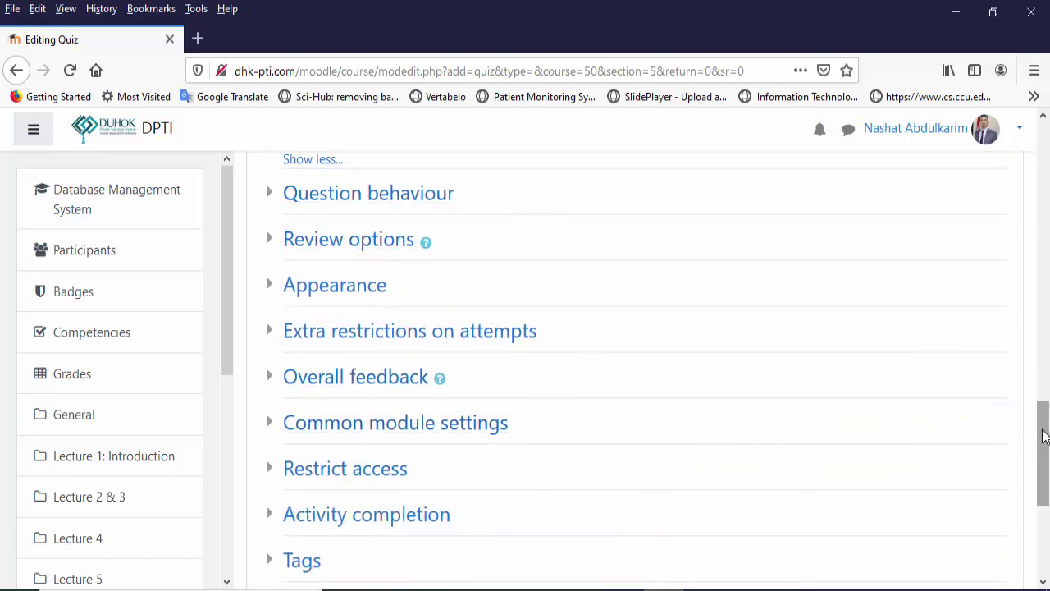
drag(1044, 439, 1042, 488)
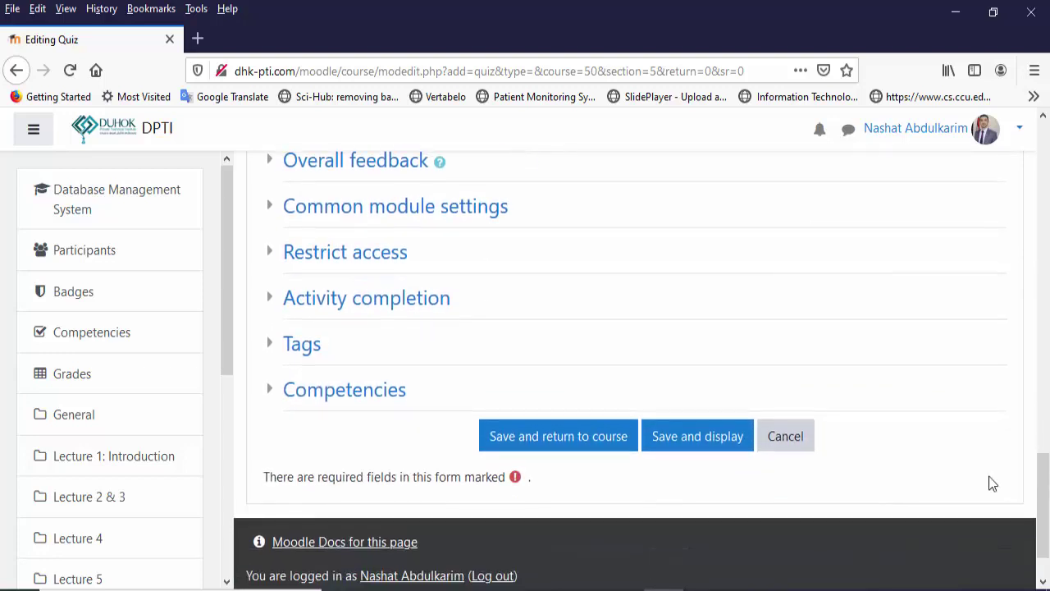
click(588, 443)
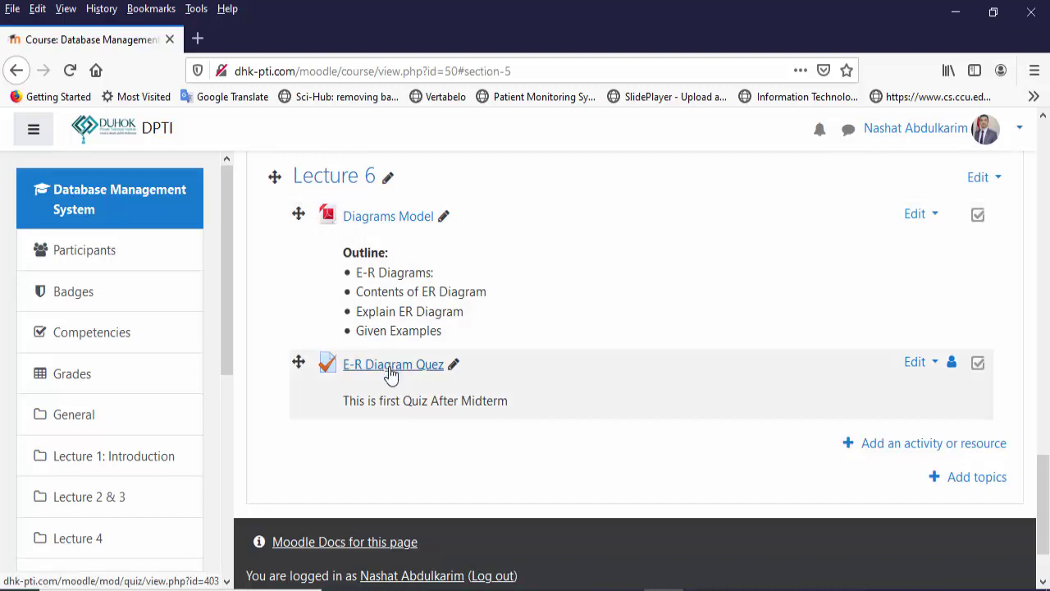
- Open the E-R Diagram Quez in Lecture 6 for question editing and enable question shuffling
click(391, 366)
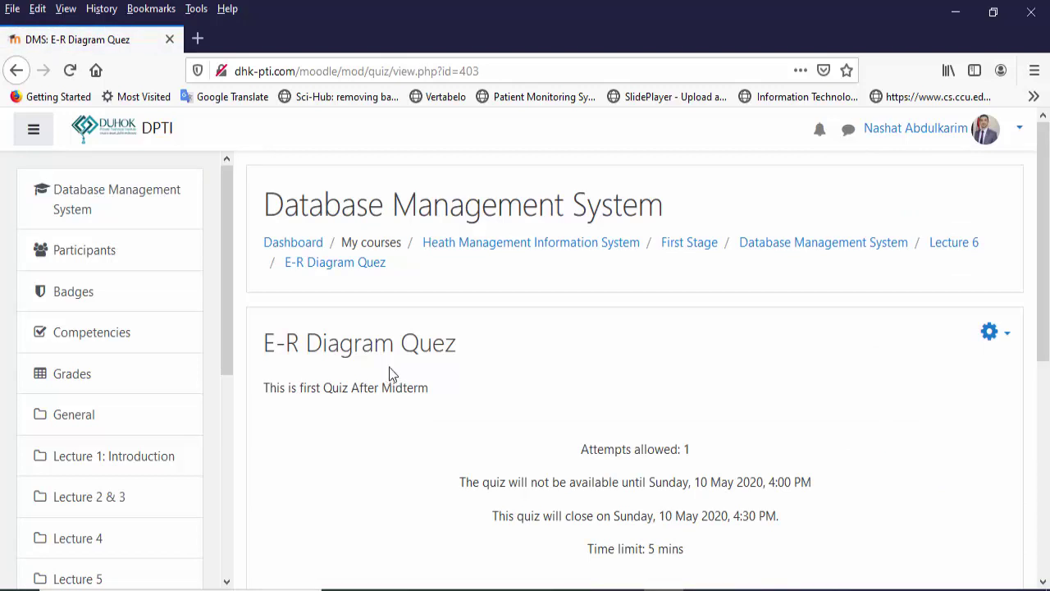
drag(1043, 223, 1048, 309)
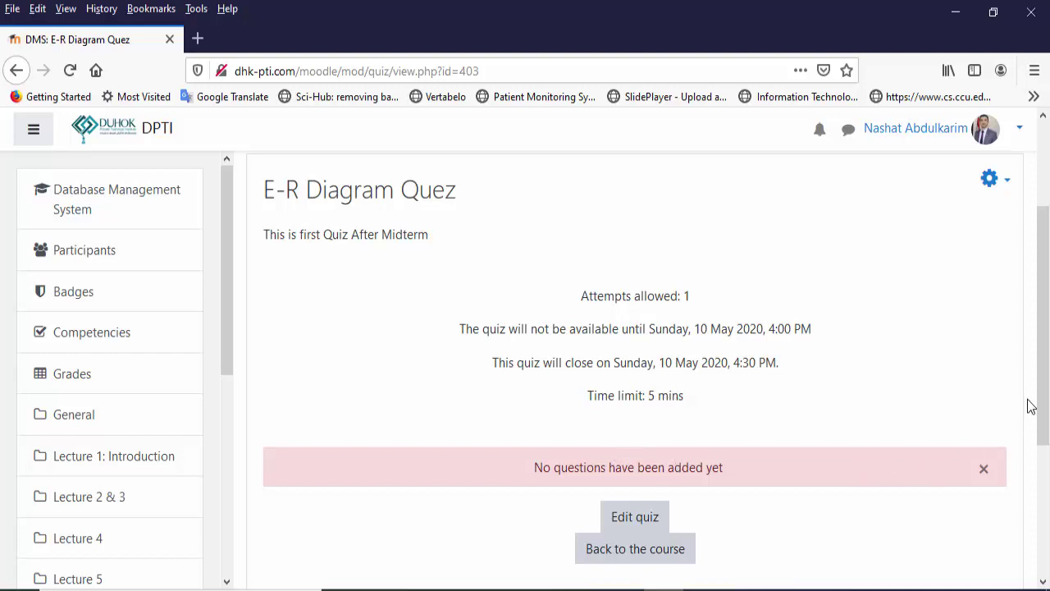
click(650, 525)
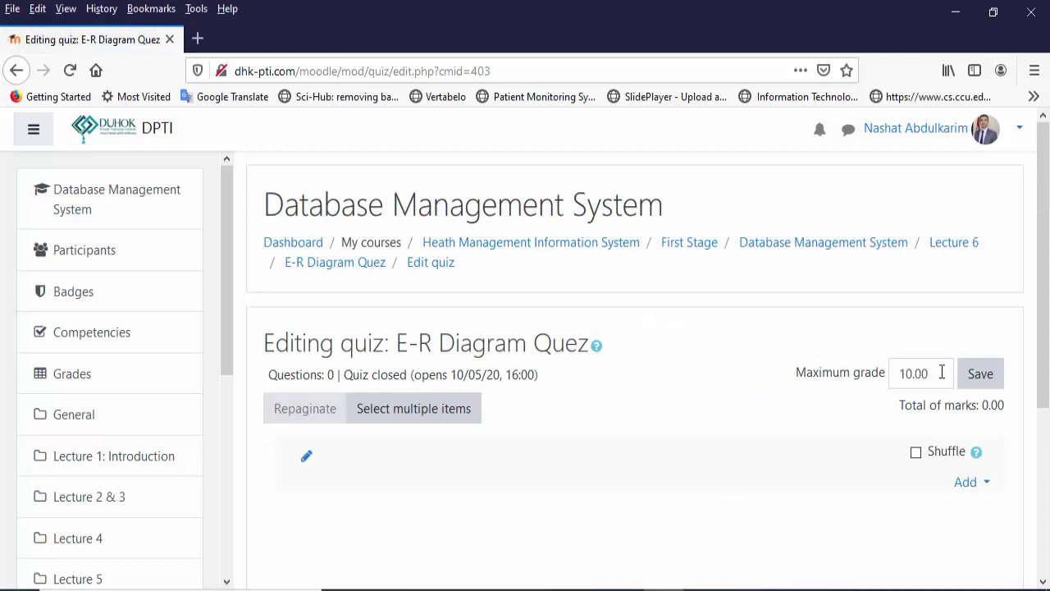
drag(1045, 340, 1046, 398)
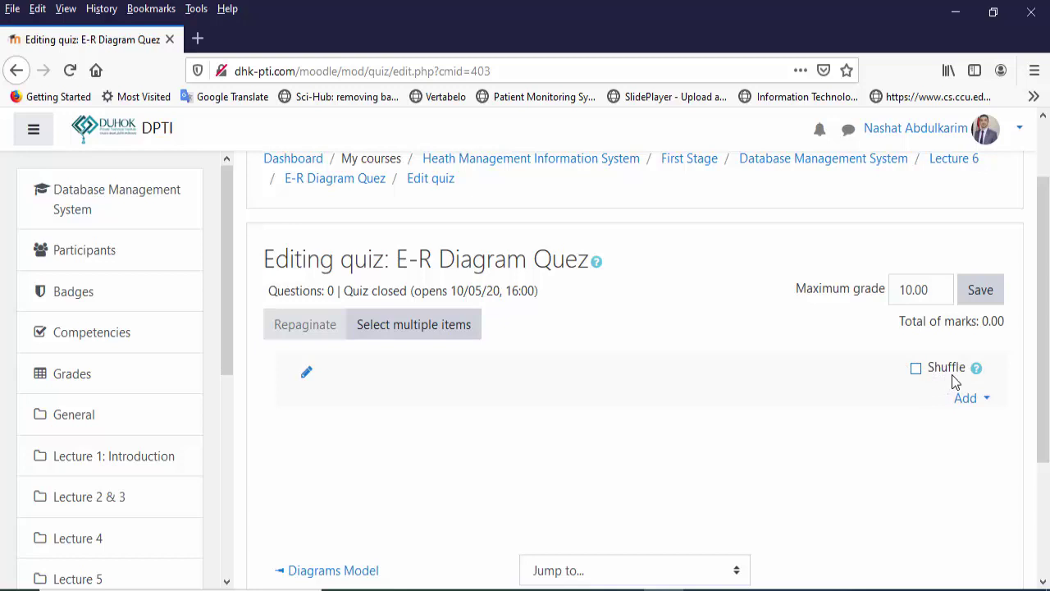
click(916, 368)
- Review the available question types and add a new Multiple choice question to the quiz
click(968, 404)
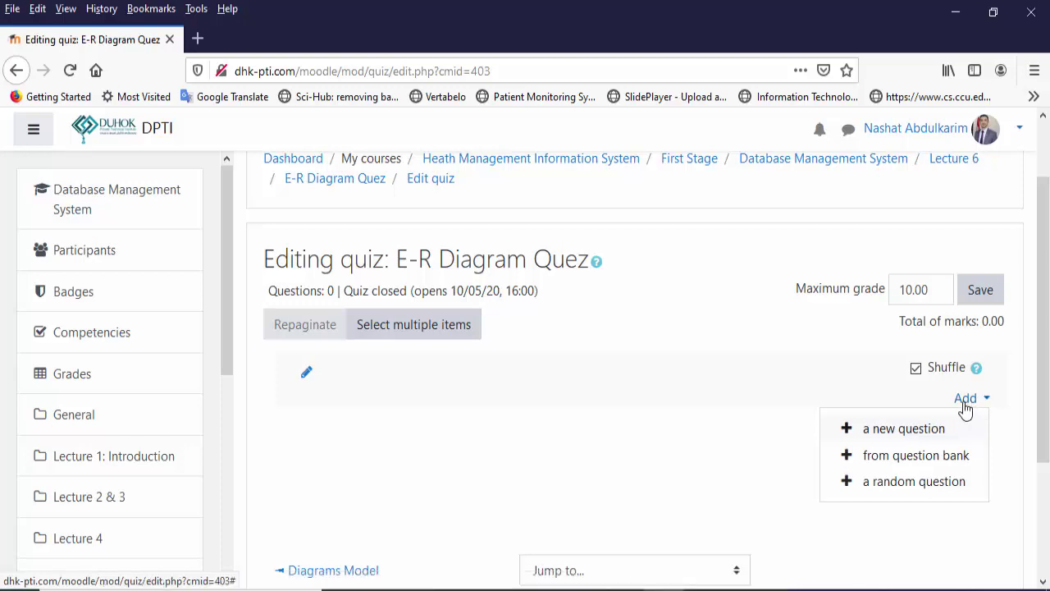
click(926, 433)
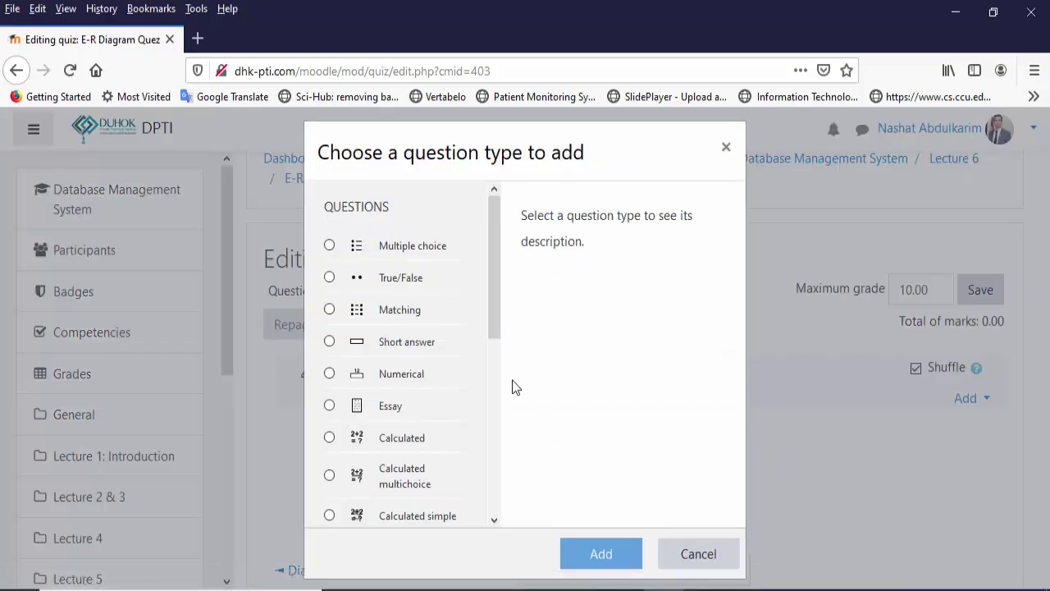
mouse_move(495, 302)
mouse_down()
mouse_move(488, 430)
mouse_move(488, 308)
mouse_up()
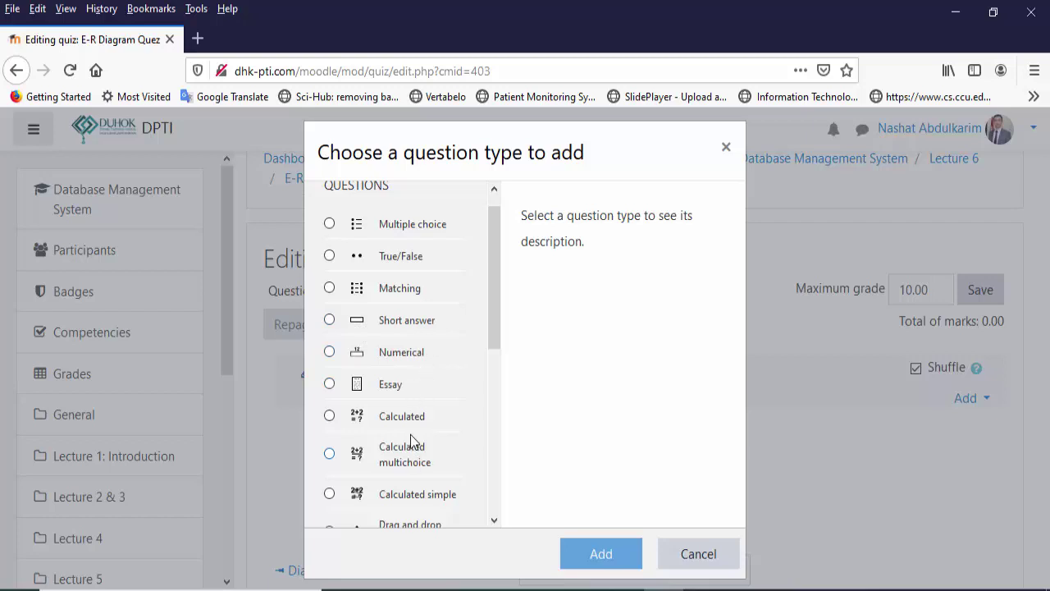
drag(496, 344, 487, 424)
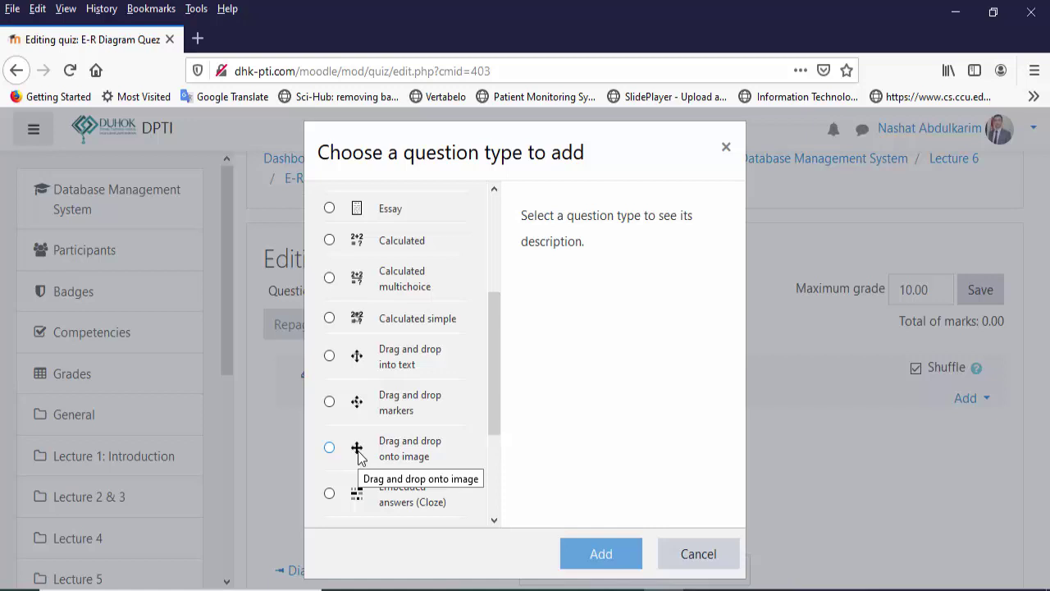
drag(497, 387, 490, 228)
click(404, 249)
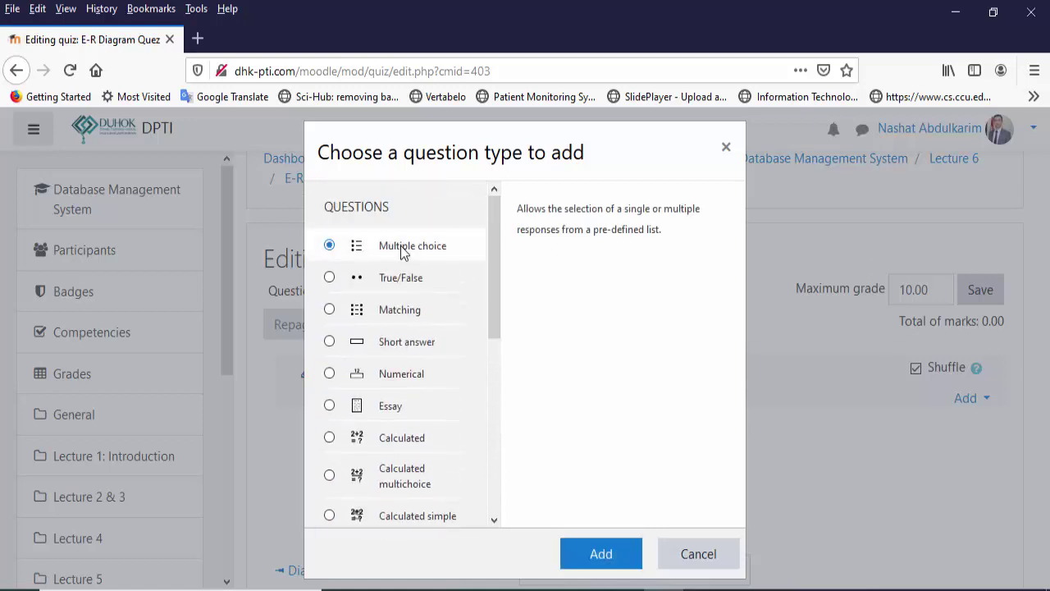
click(609, 563)
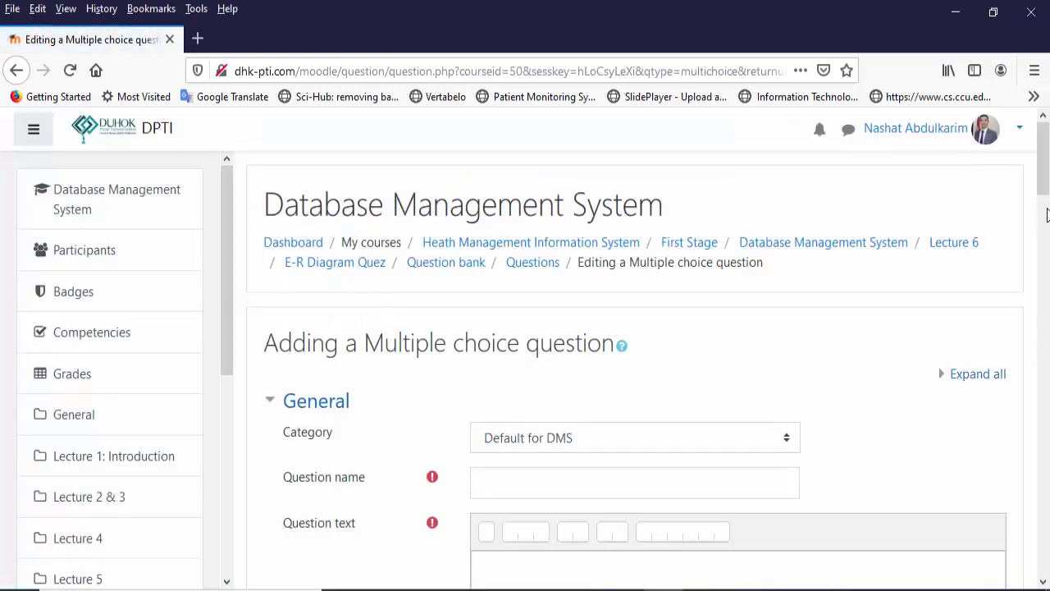
- Name the new multiple choice question Q1
drag(1044, 187, 1044, 220)
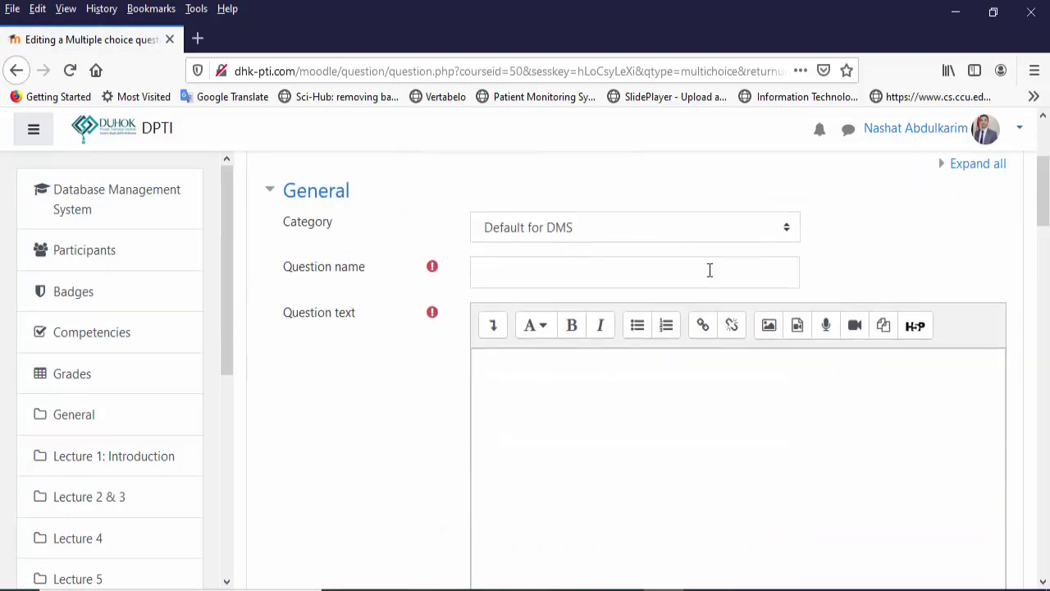
click(667, 271)
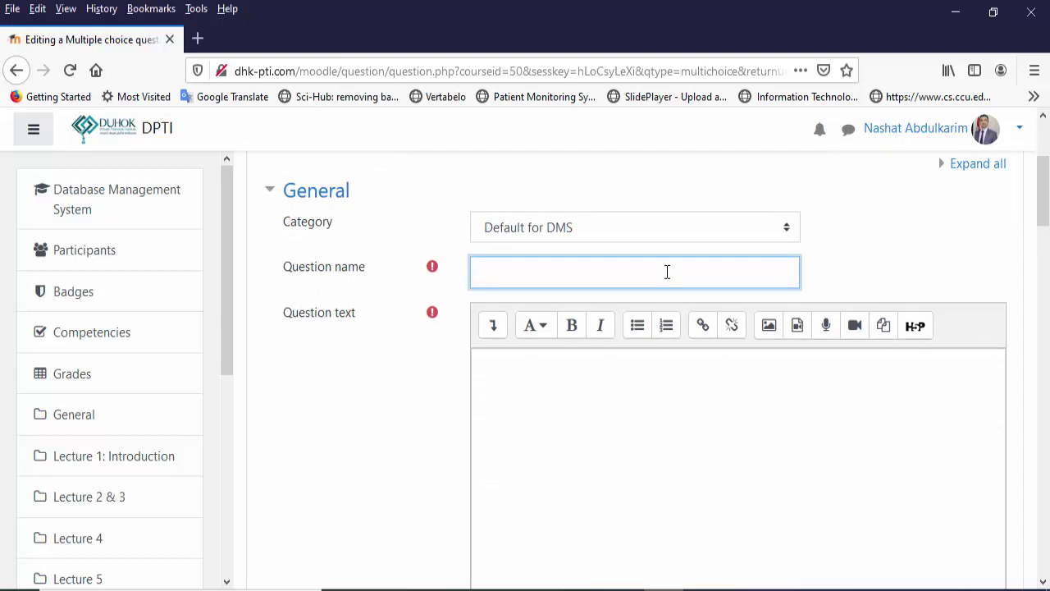
text(Q1)
- Copy "Which of the following gives a logical structure of the database graphically?" from the Notepad question file into the question text
click(608, 422)
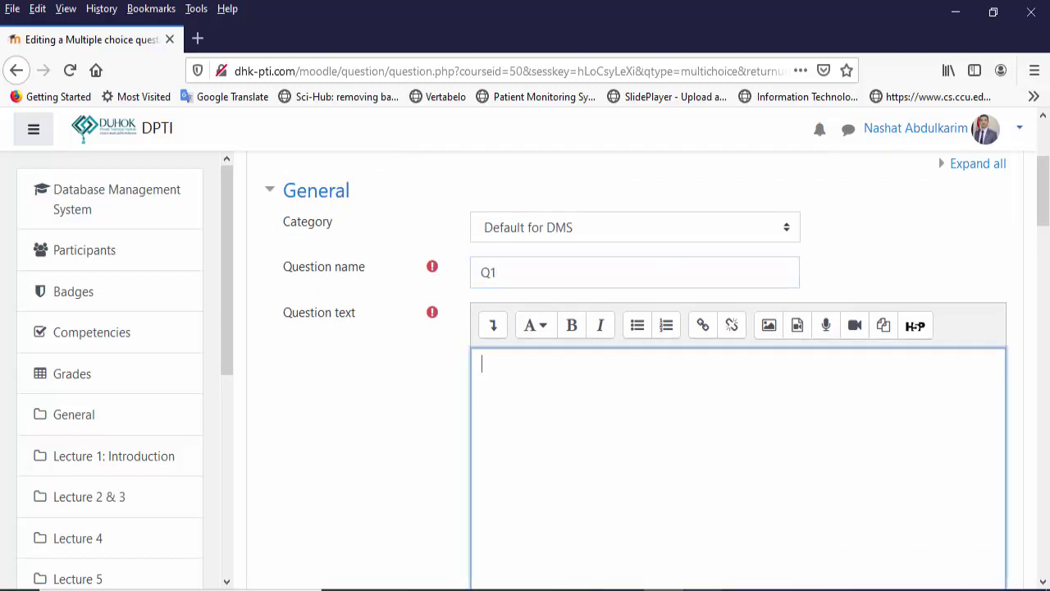
click(704, 590)
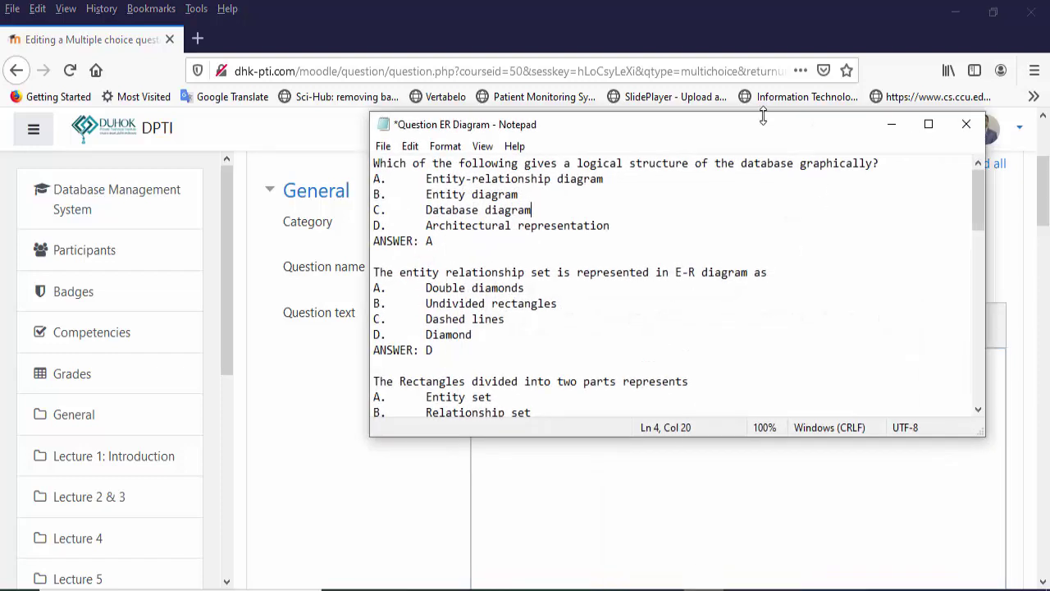
drag(760, 123, 632, 86)
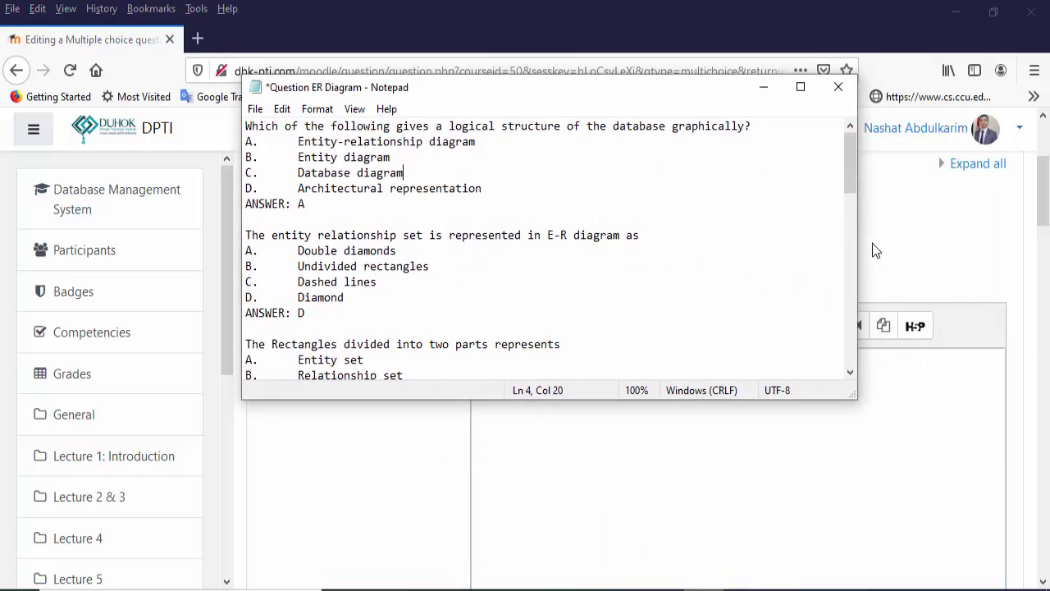
drag(745, 400, 752, 543)
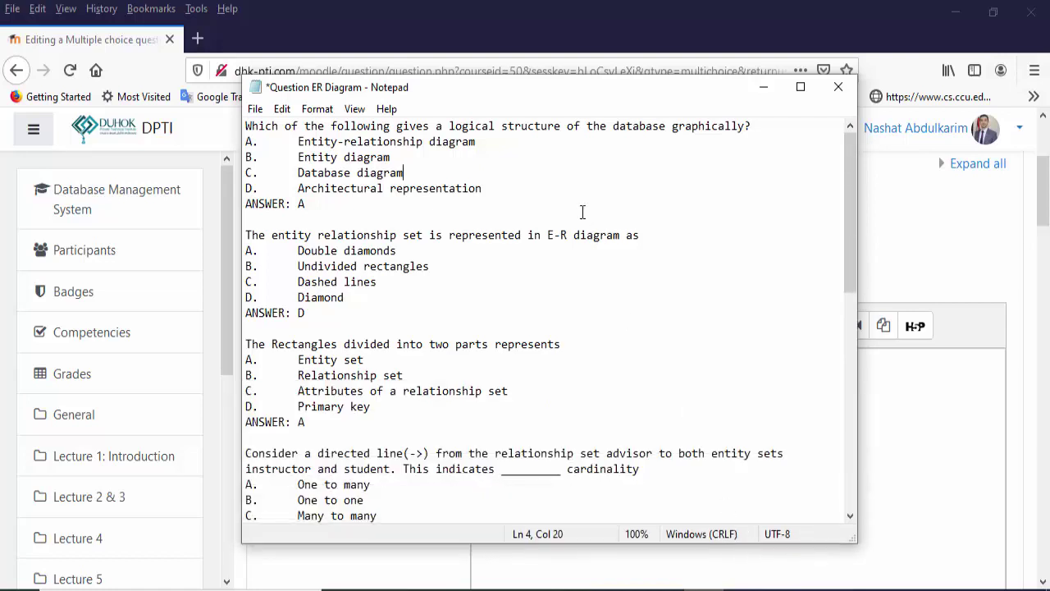
drag(758, 125, 244, 129)
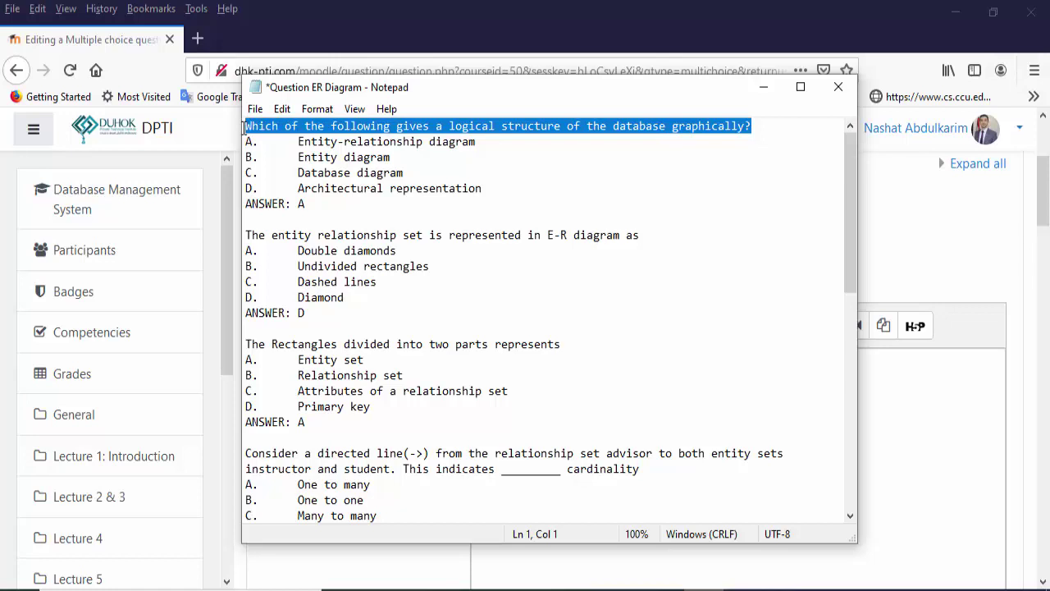
click(251, 549)
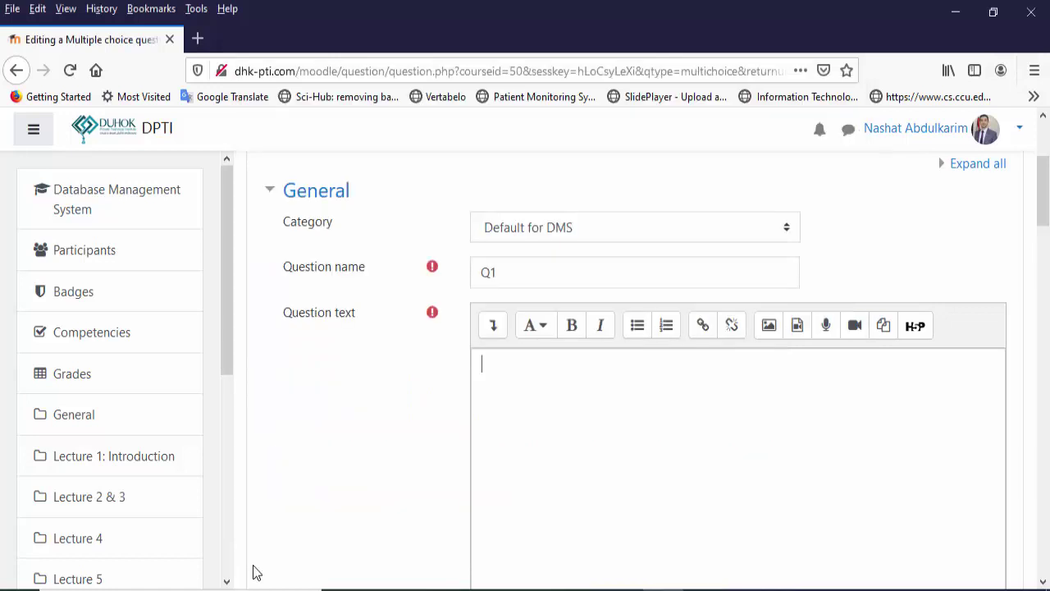
scroll(459, 350, down, 1)
click(509, 336)
text(Which of the following gives a logical structure of the database graphically?)
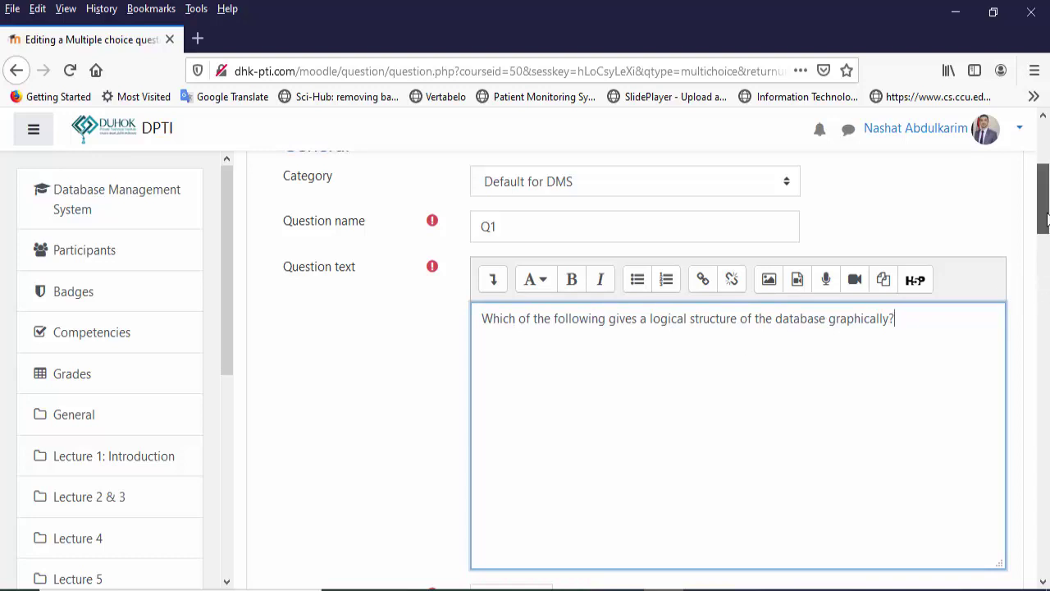
- Set the question's default mark to 2
scroll(902, 295, down, 4)
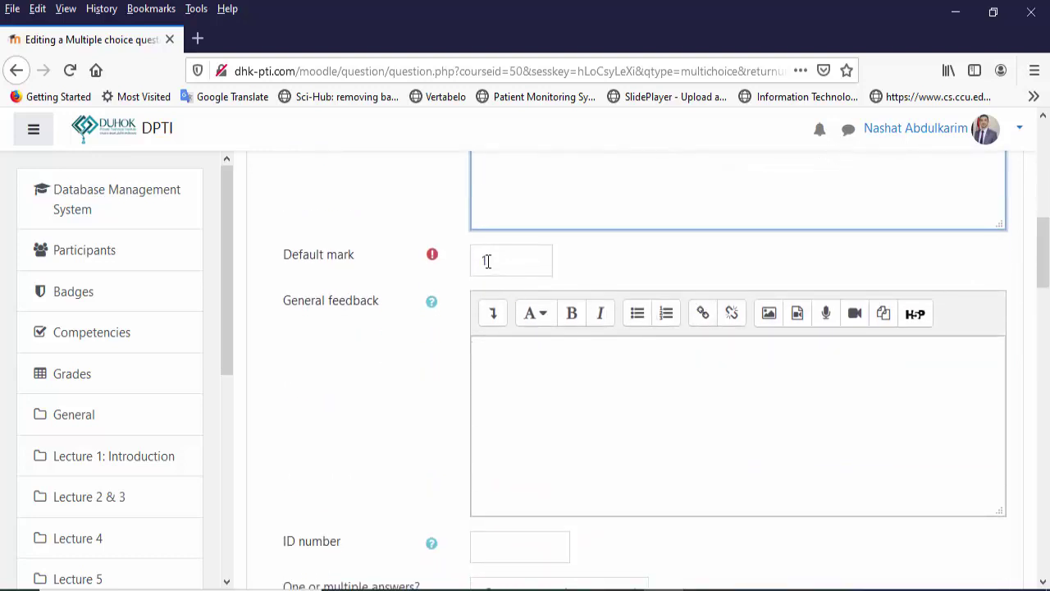
double_click(487, 261)
text(2)
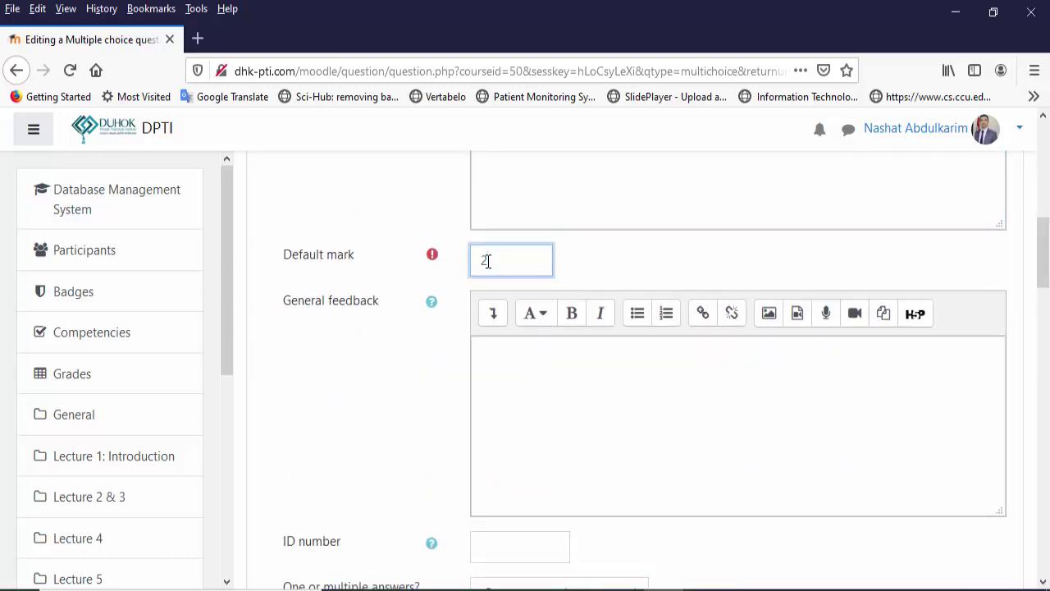
click(515, 362)
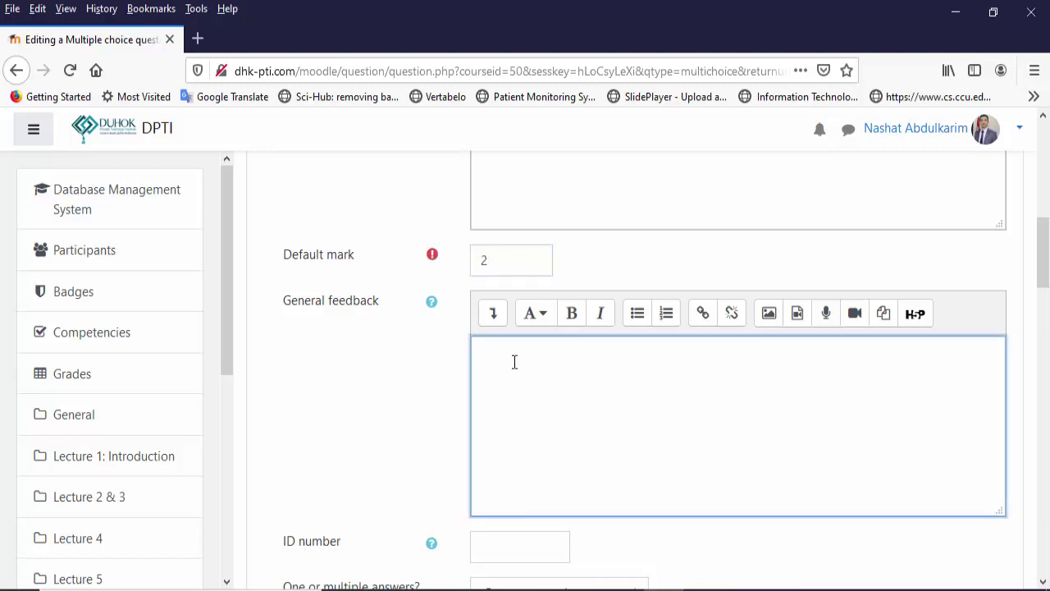
- Copy option A, "Entity-relationship diagram", from the Notepad question file and return to the question form
click(703, 589)
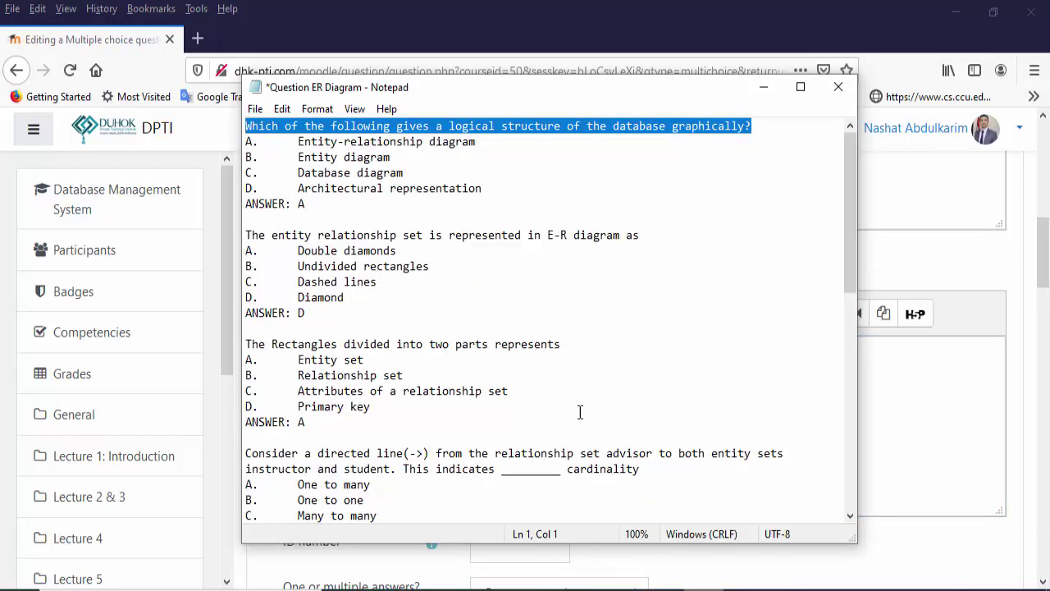
drag(479, 141, 300, 145)
key(ctrl+c)
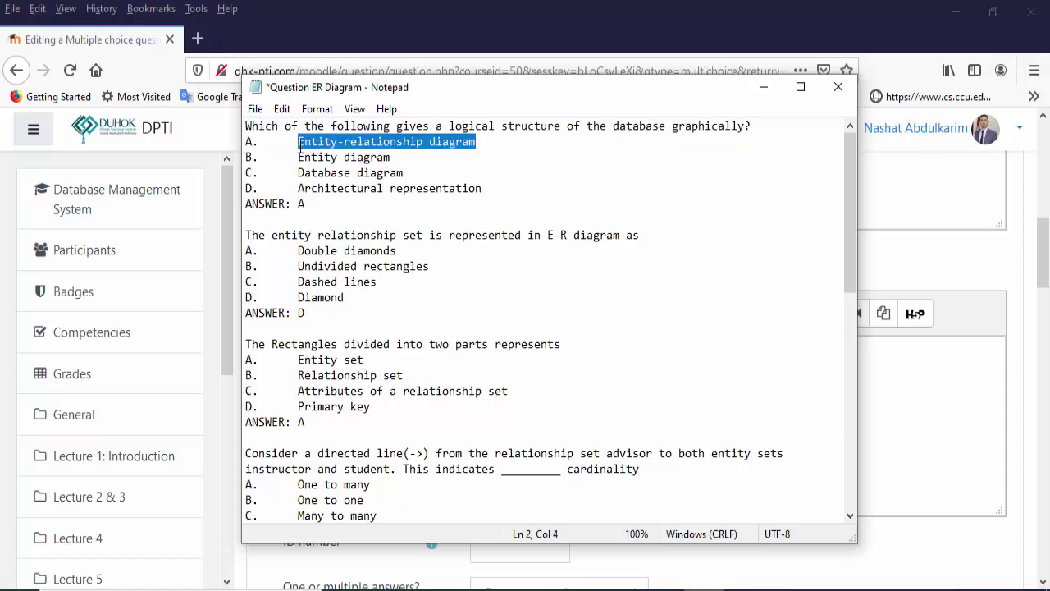
click(940, 402)
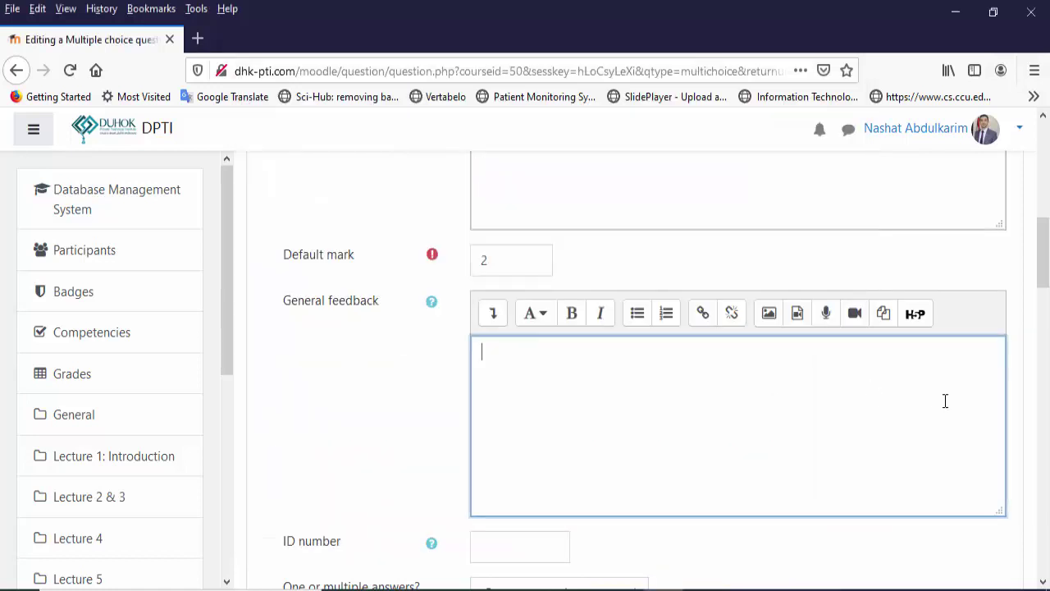
- Keep One answer only for the question and number the choices A., B., C
drag(1046, 272, 1045, 325)
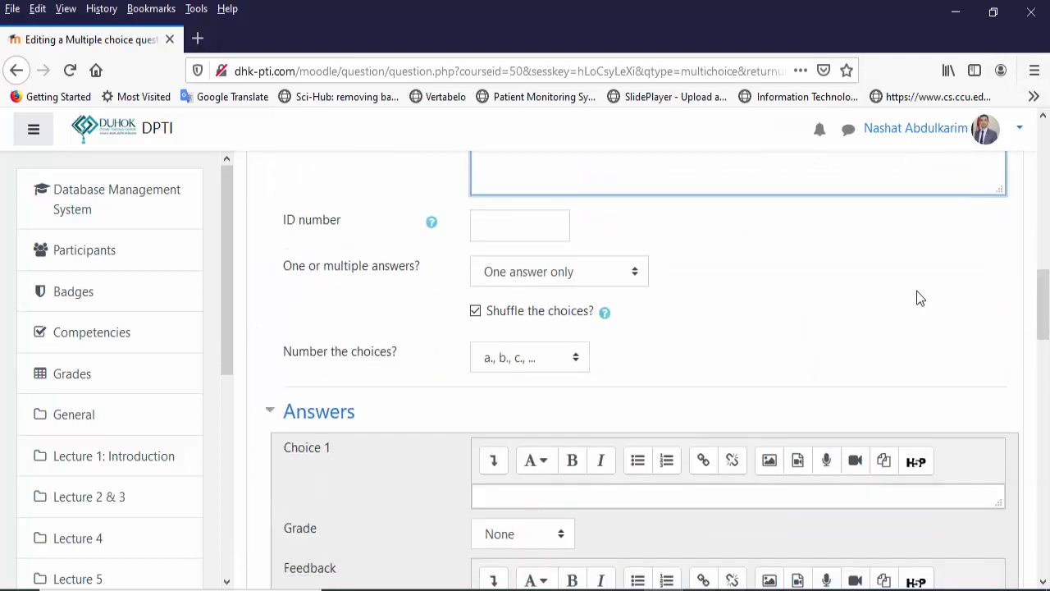
click(502, 277)
click(503, 277)
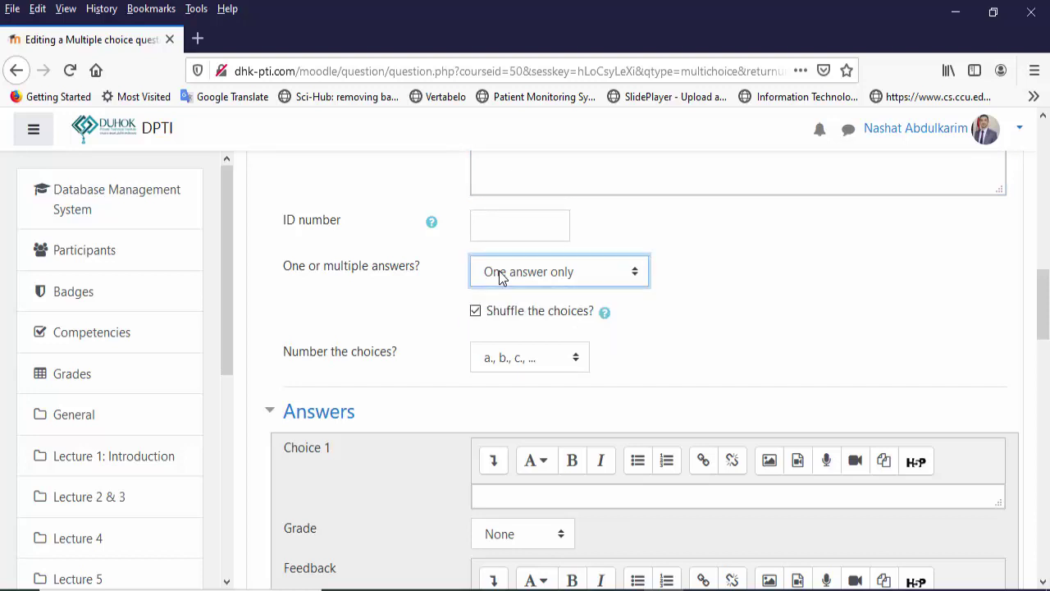
click(512, 359)
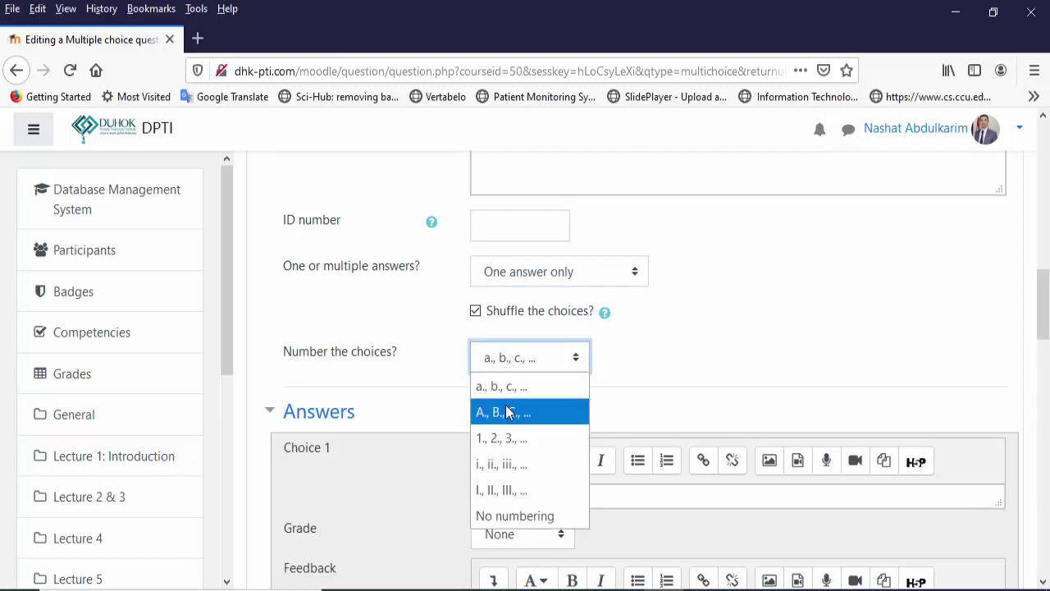
scroll(507, 412, up, 1)
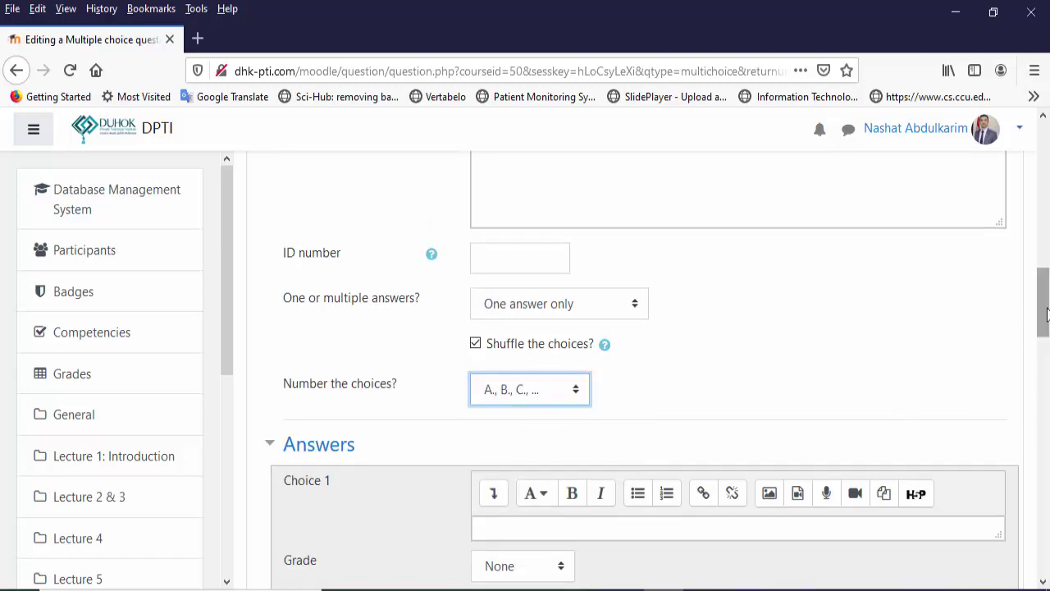
- Paste the copied option "Entity-relationship diagram" as the Choice 1 answer
drag(1047, 315, 1047, 347)
click(696, 316)
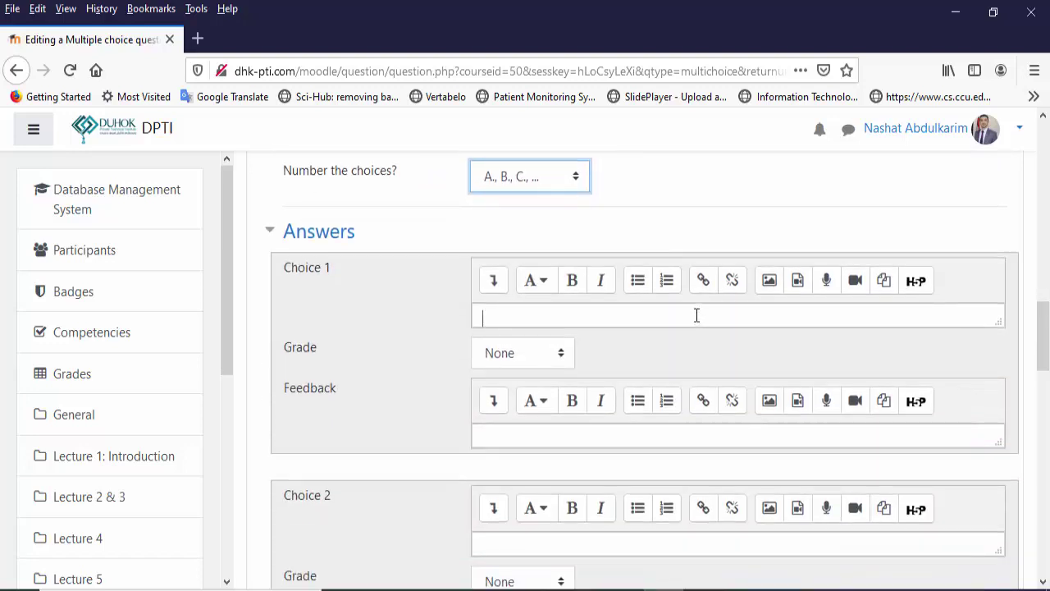
scroll(696, 315, down, 1)
key(ctrl+v)
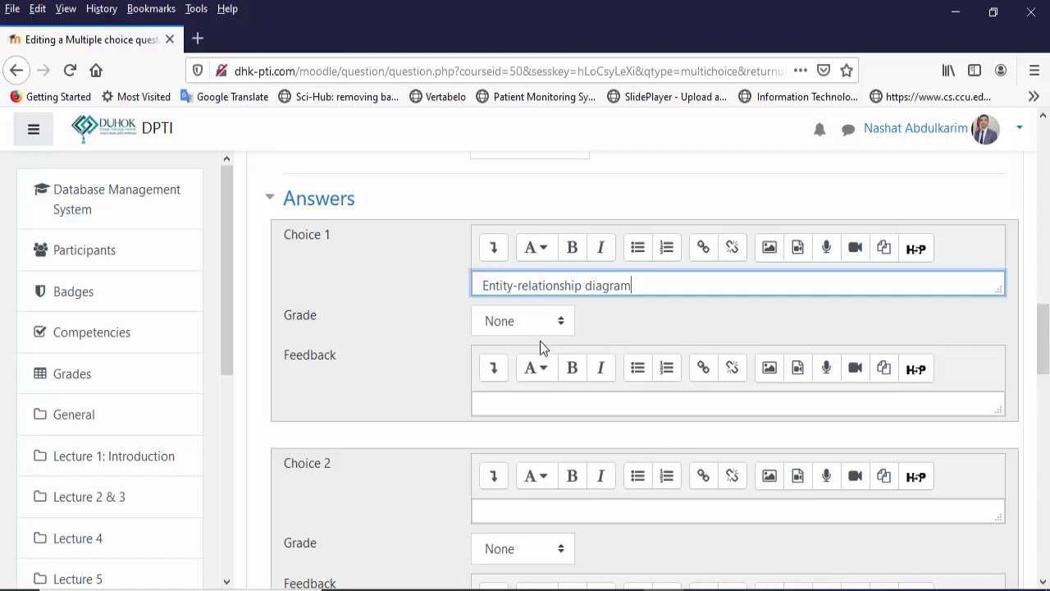
- Copy option B, "Entity diagram", from the Notepad question file into the Choice 2 answer
click(551, 510)
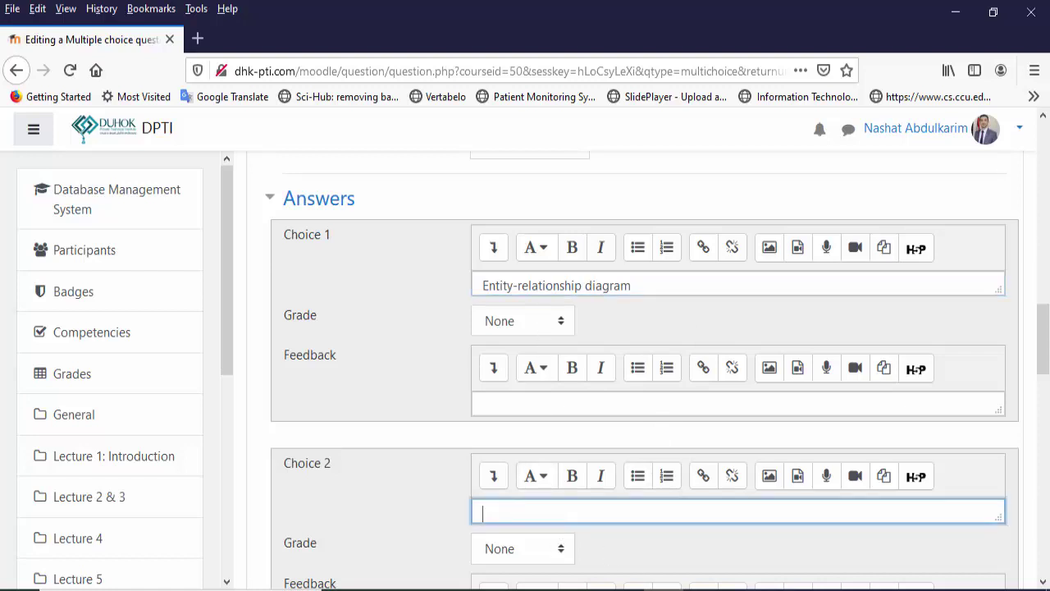
key(alt+Tab)
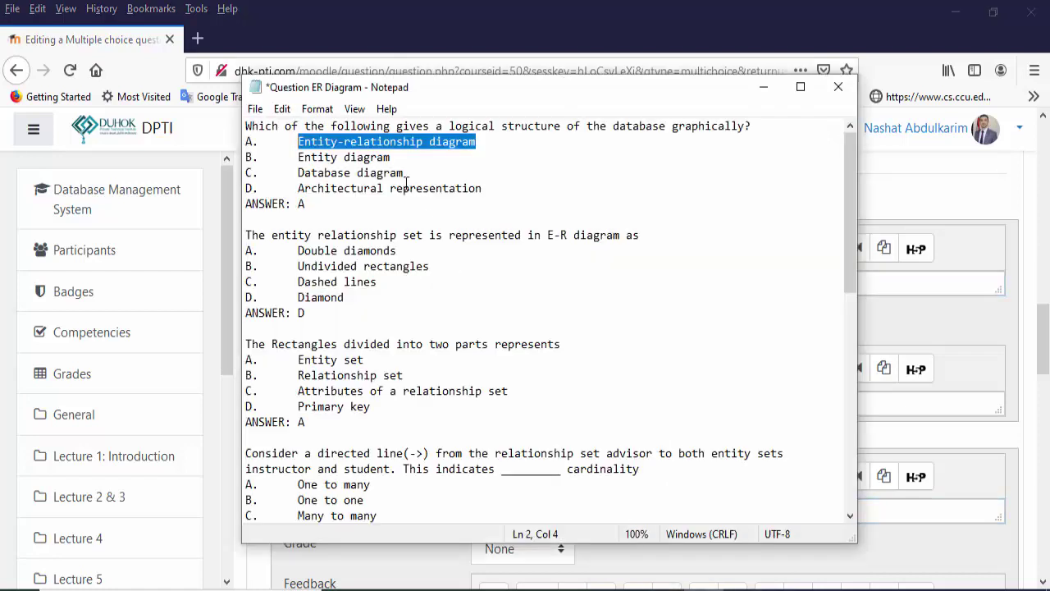
drag(390, 157, 299, 160)
key(ctrl+c)
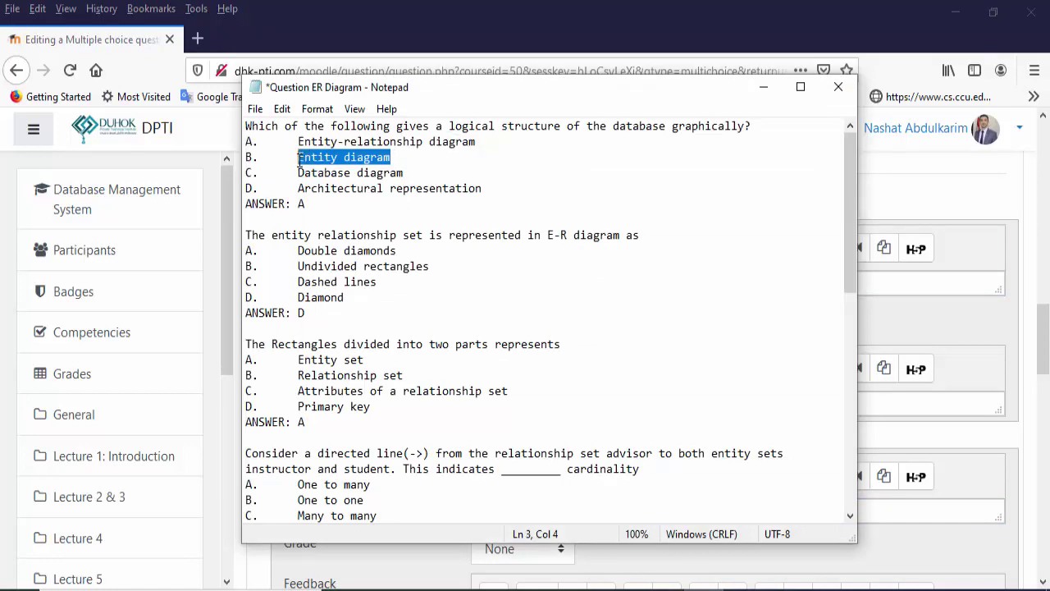
click(888, 321)
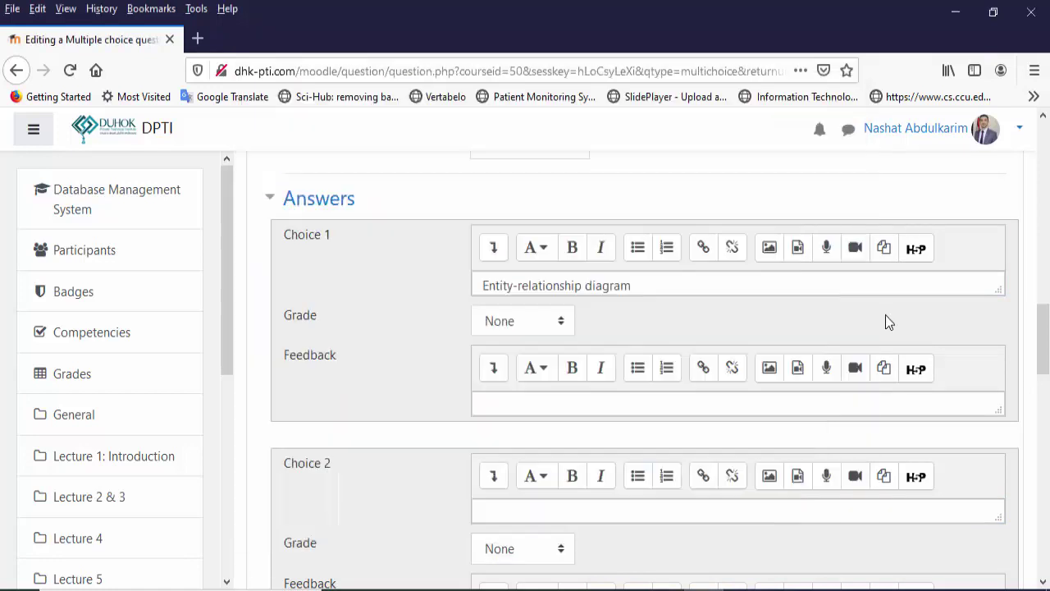
click(541, 508)
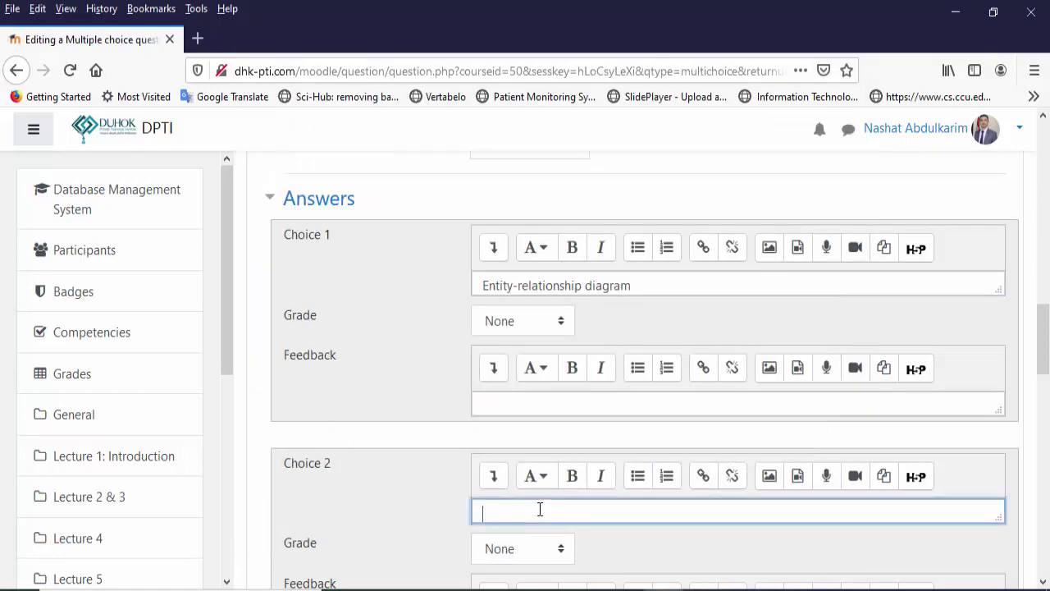
key(ctrl+v)
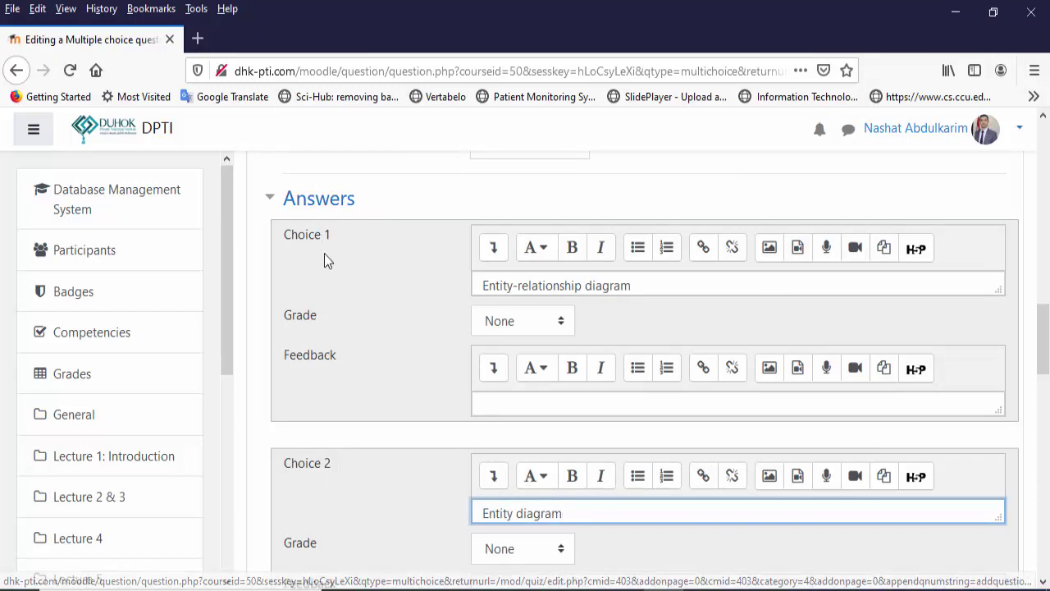
- Copy option C, "Database diagram", from the Notepad question file into the Choice 3 answer
drag(1043, 339, 1044, 445)
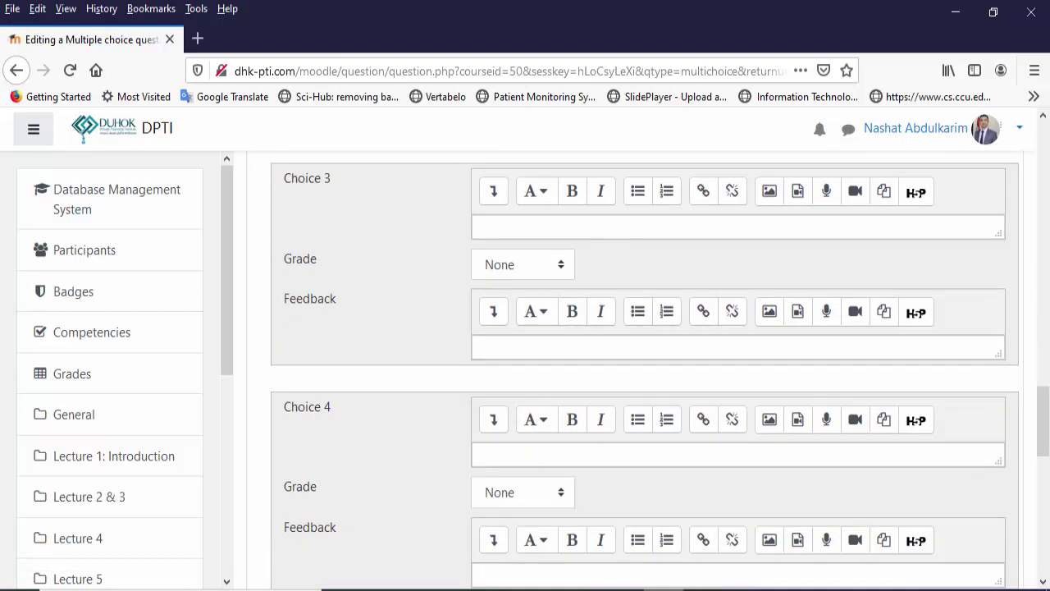
click(705, 590)
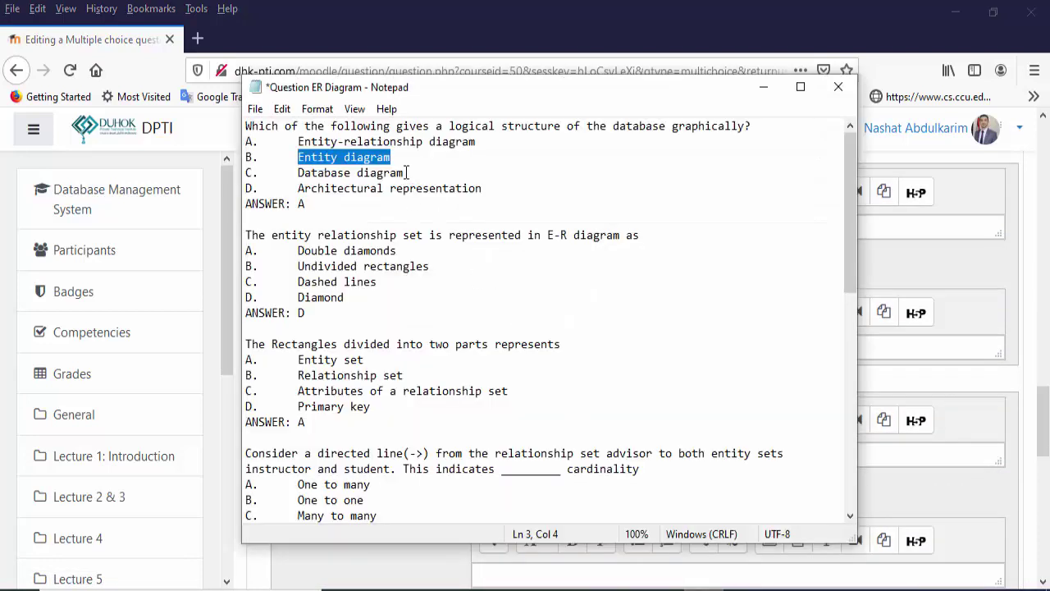
drag(405, 173, 298, 171)
key(ctrl+c)
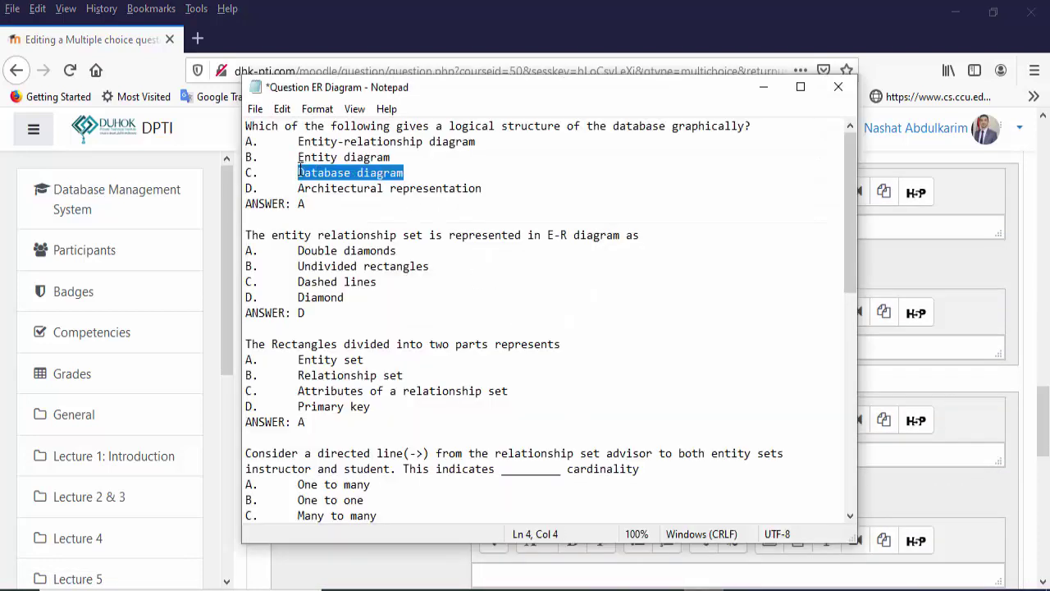
click(970, 367)
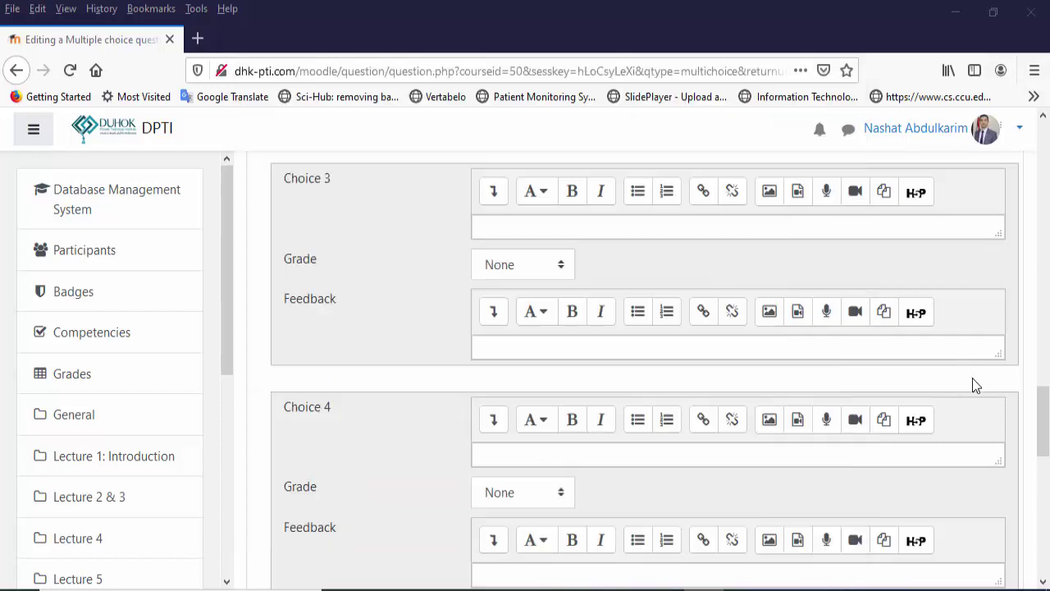
click(553, 230)
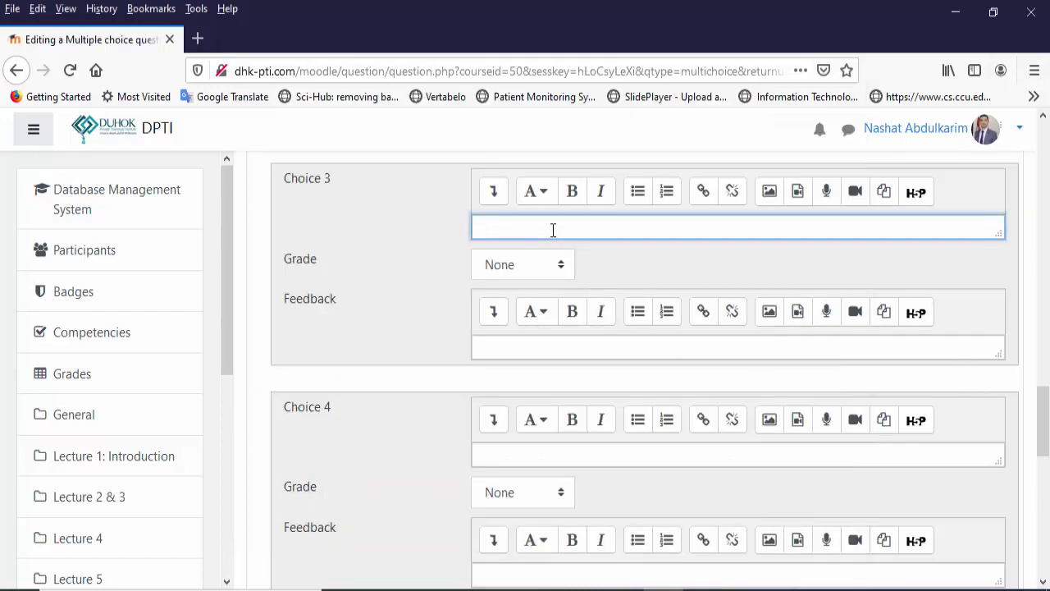
key(ctrl+v)
- Copy option D, "Architectural representation", from the Notepad question file into the Choice 4 answer
key(alt+Tab)
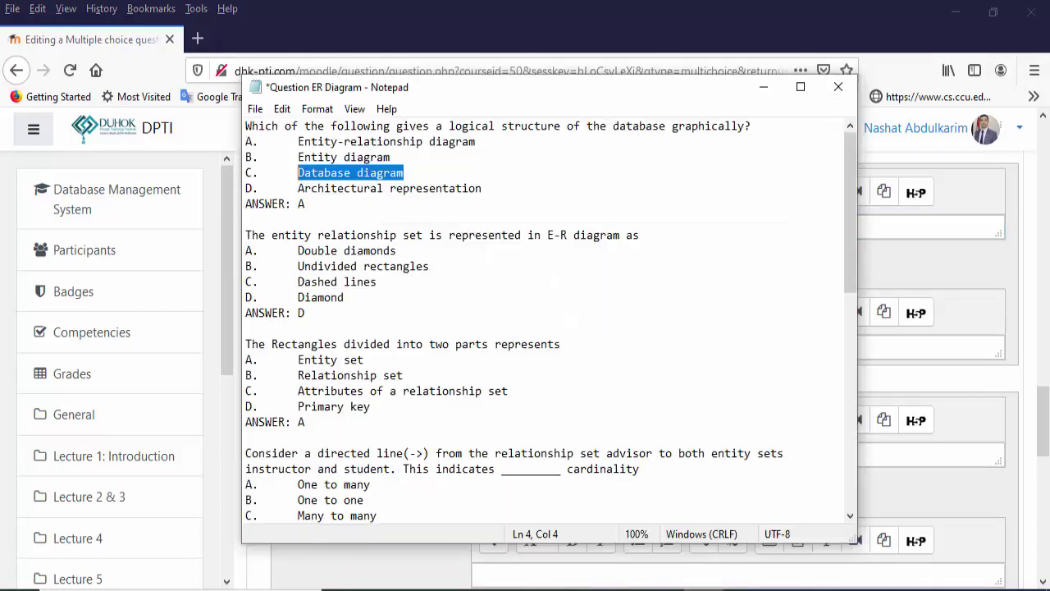
drag(482, 189, 299, 190)
key(ctrl+c)
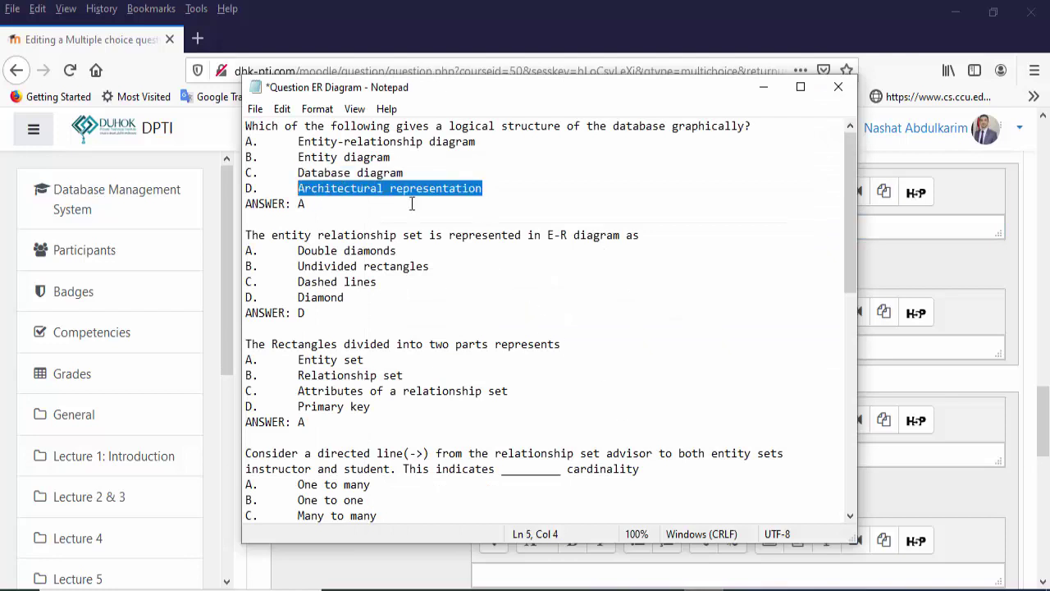
click(959, 265)
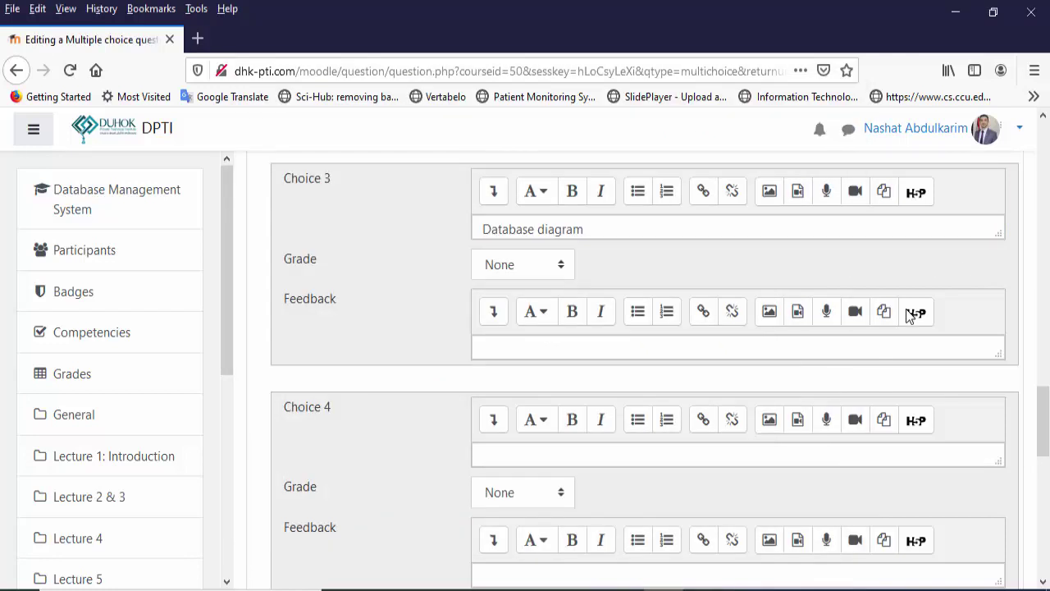
click(647, 458)
key(ctrl+v)
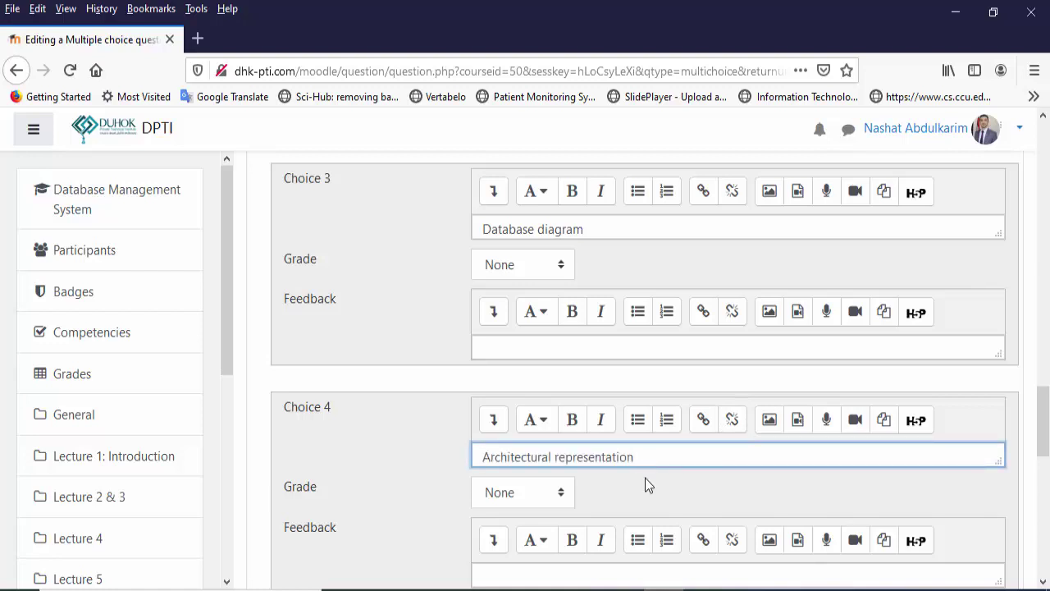
- Check the first question's answer in the Notepad file and set the Choice 1 grade to 100%
click(704, 589)
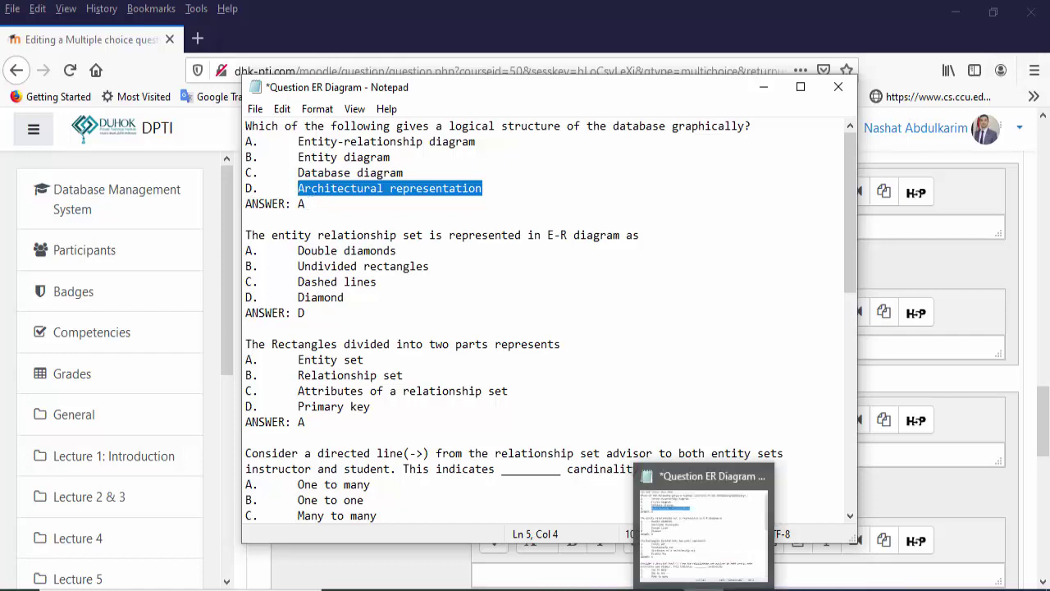
click(704, 589)
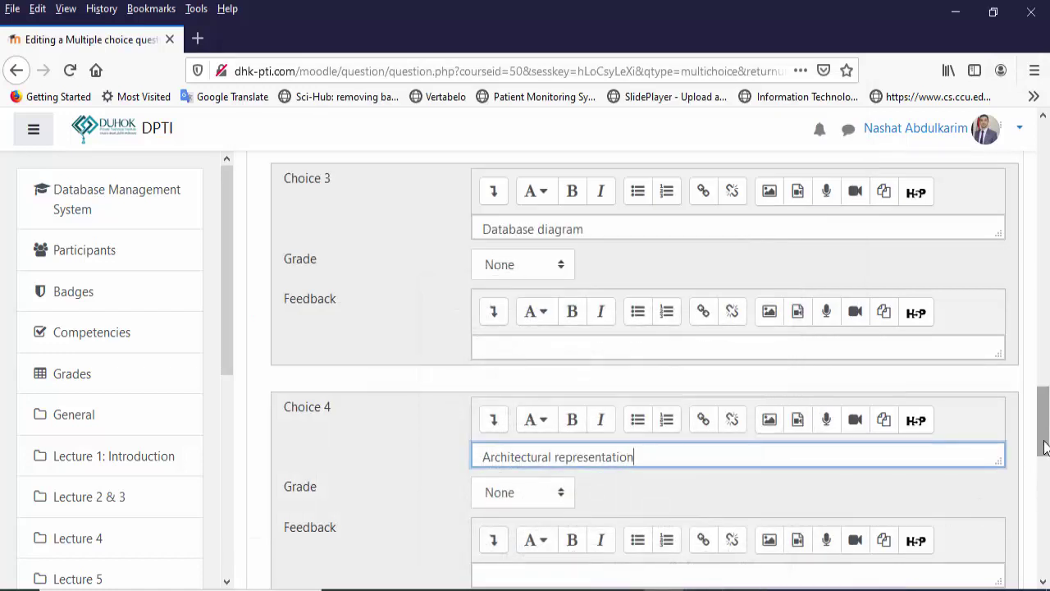
drag(1045, 422, 1039, 354)
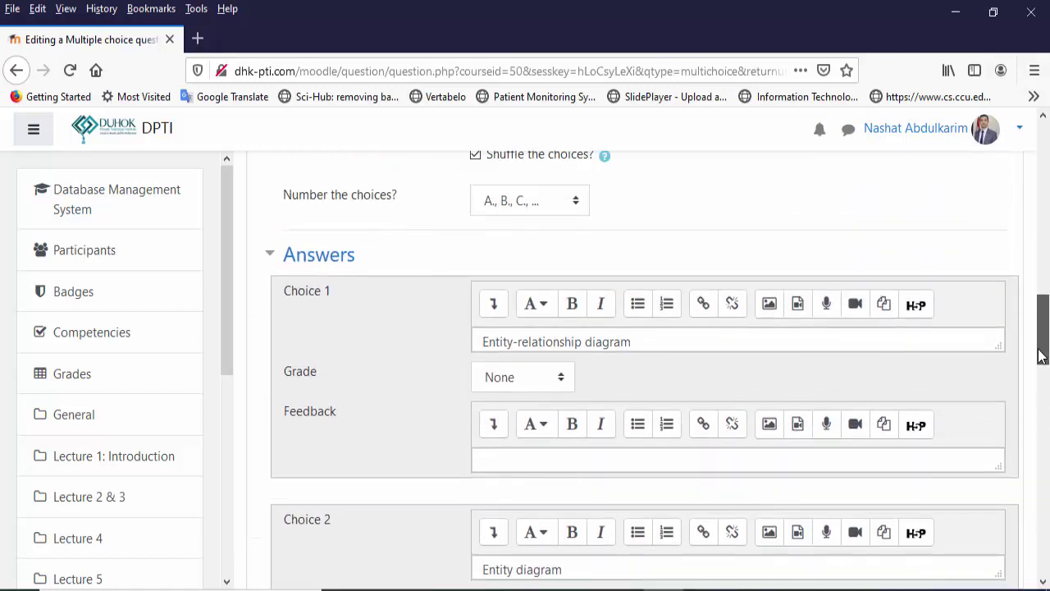
click(564, 379)
click(510, 149)
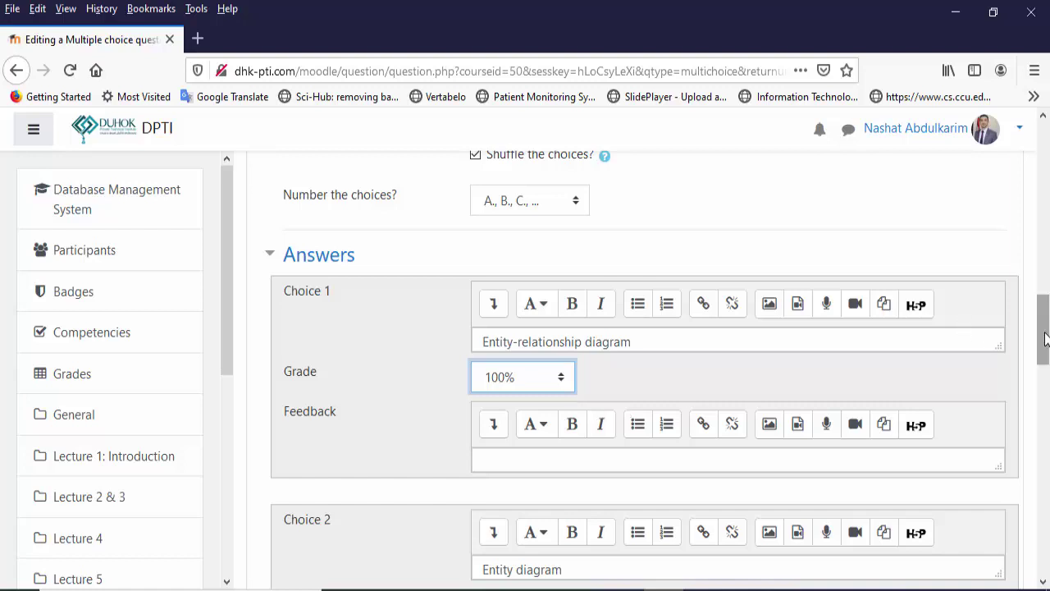
- Leave the Choice 2 grade at None and save the question
scroll(1046, 338, down, 3)
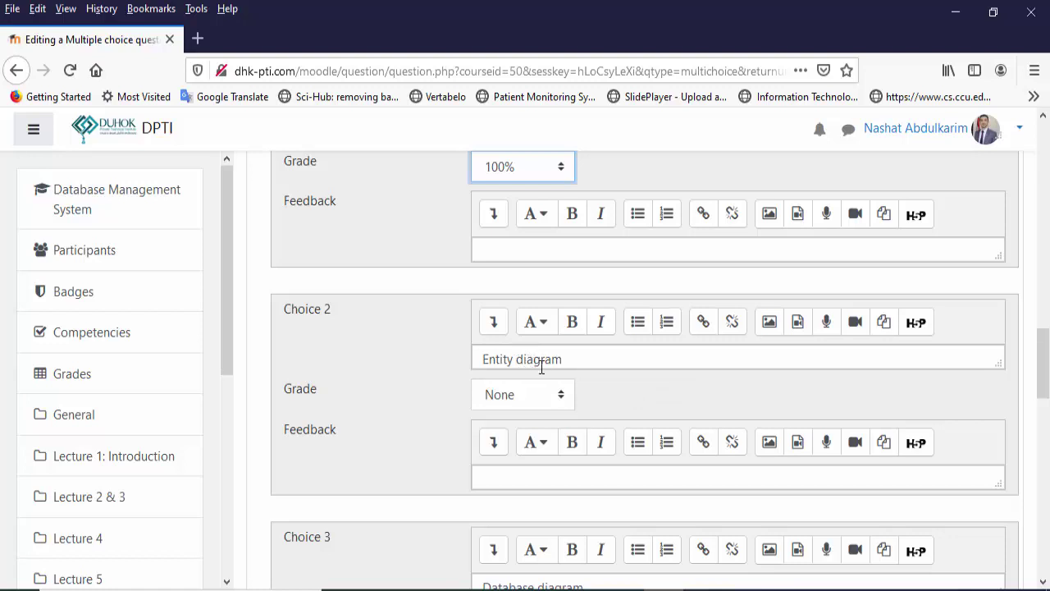
click(563, 397)
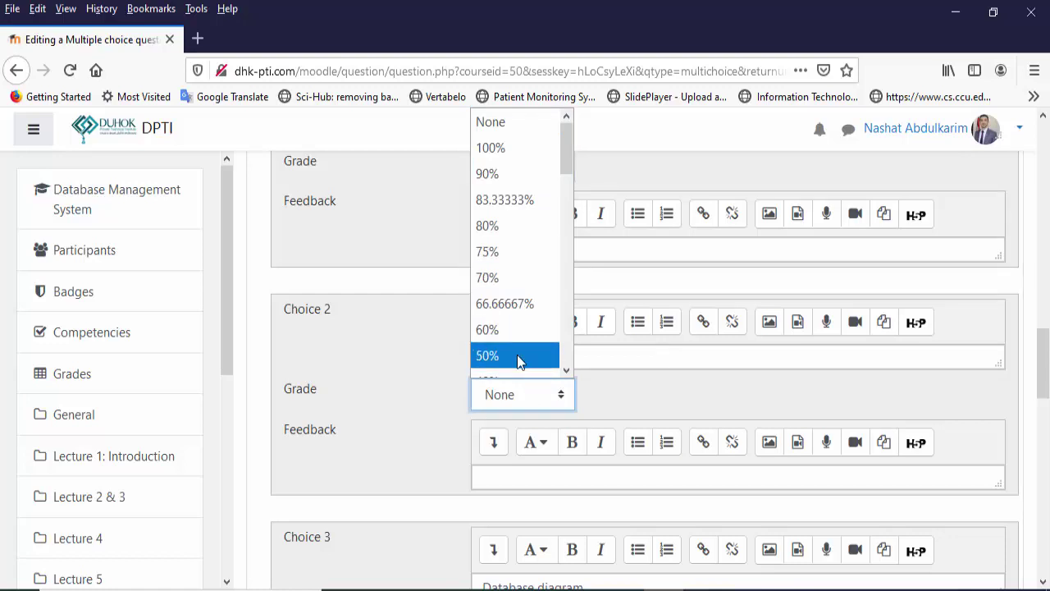
click(608, 394)
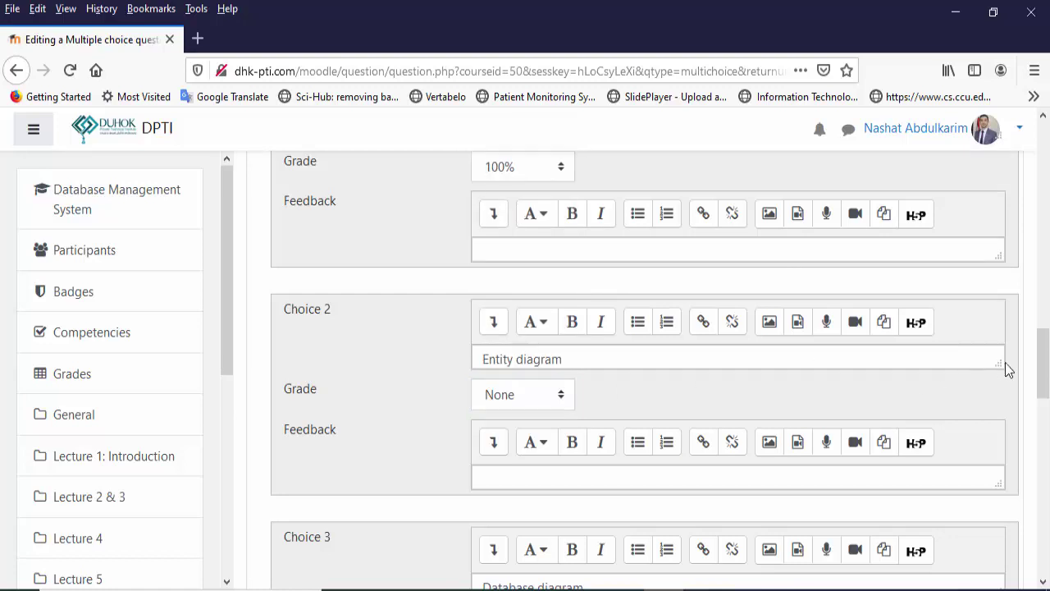
drag(1046, 359, 1047, 497)
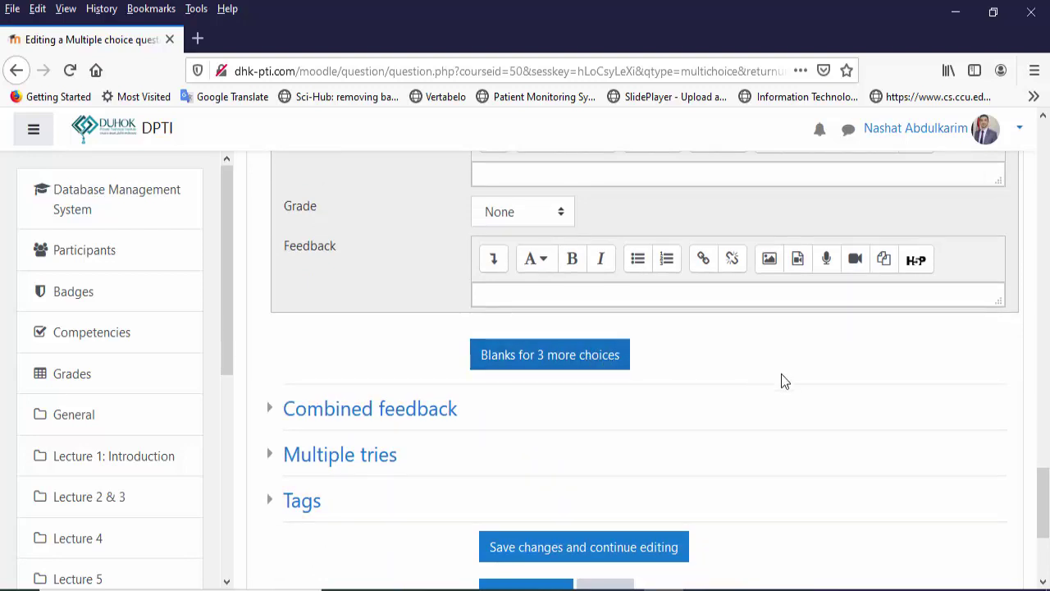
drag(1046, 491, 1047, 501)
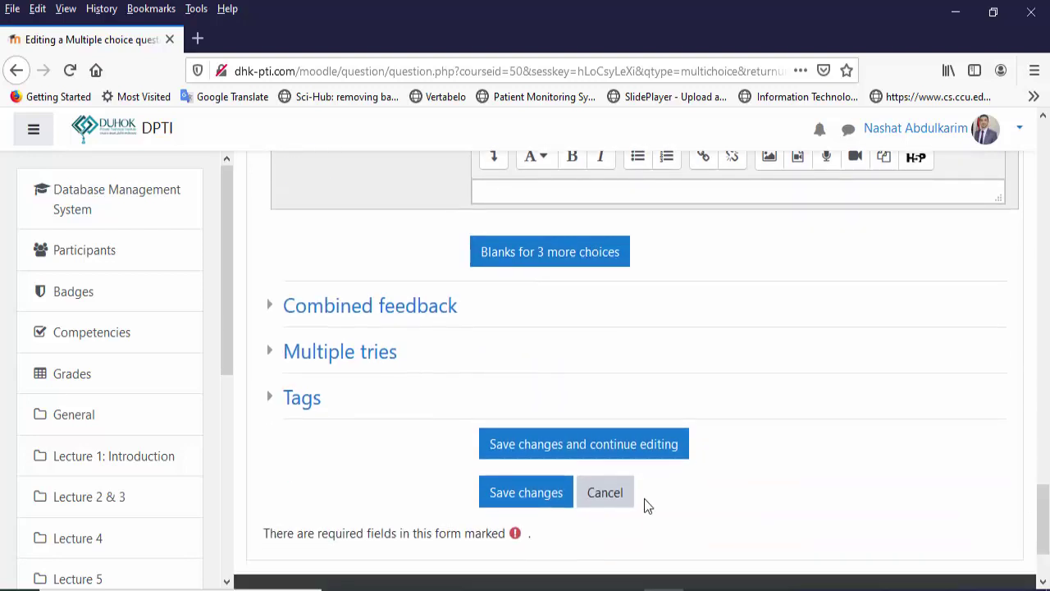
click(526, 493)
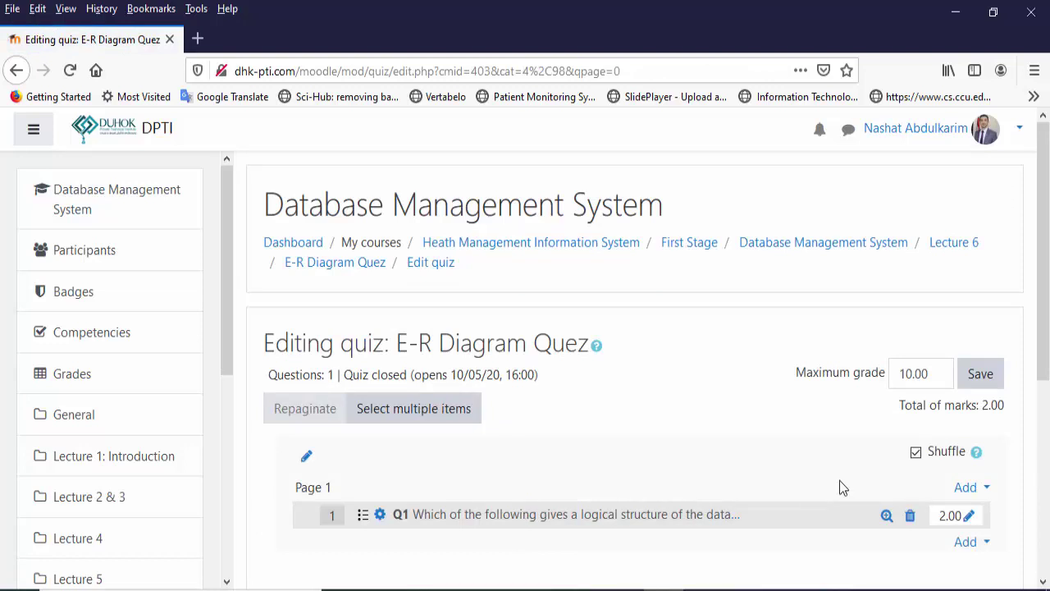
- Add a new Multiple choice question below Q1 in the quiz and name it Q2
drag(1043, 366, 1047, 451)
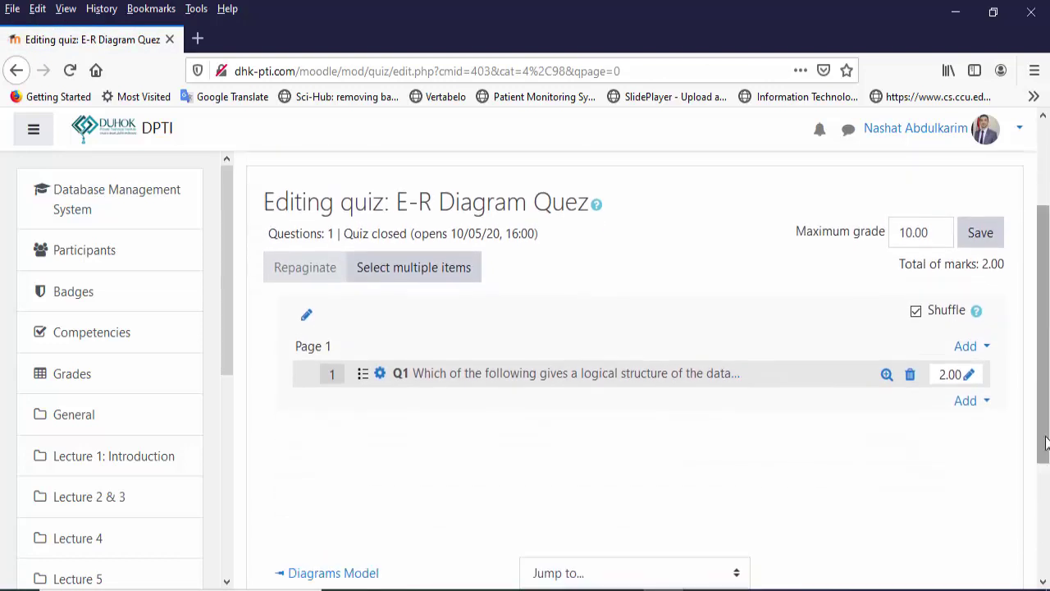
click(970, 406)
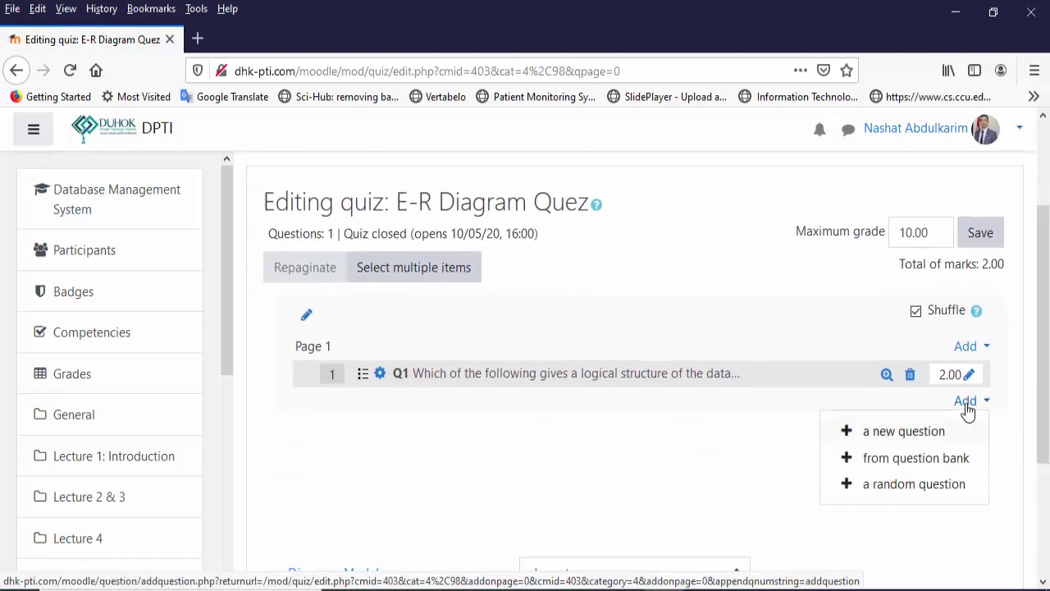
click(934, 435)
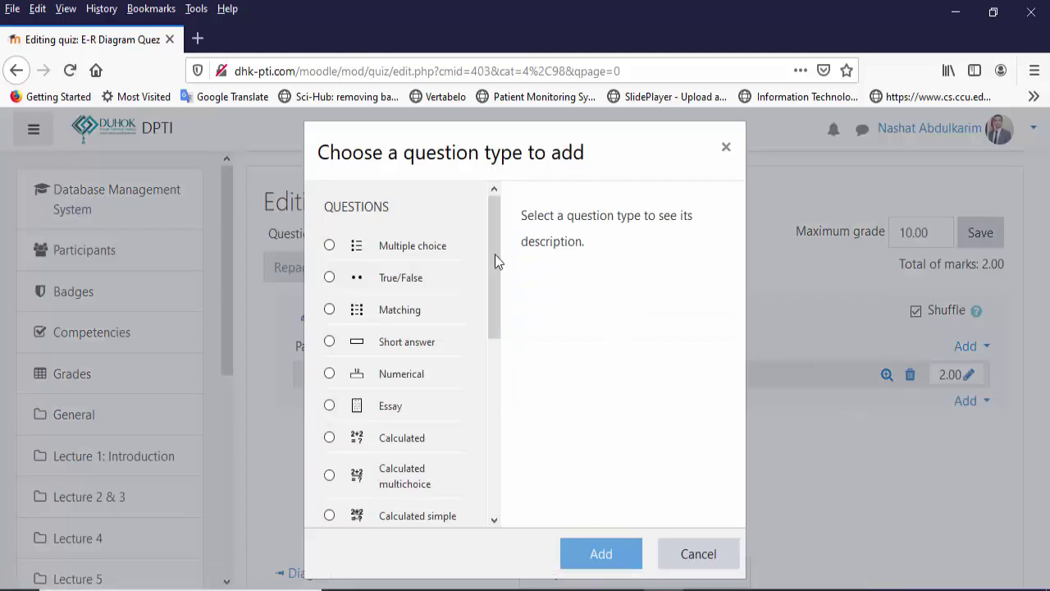
click(432, 246)
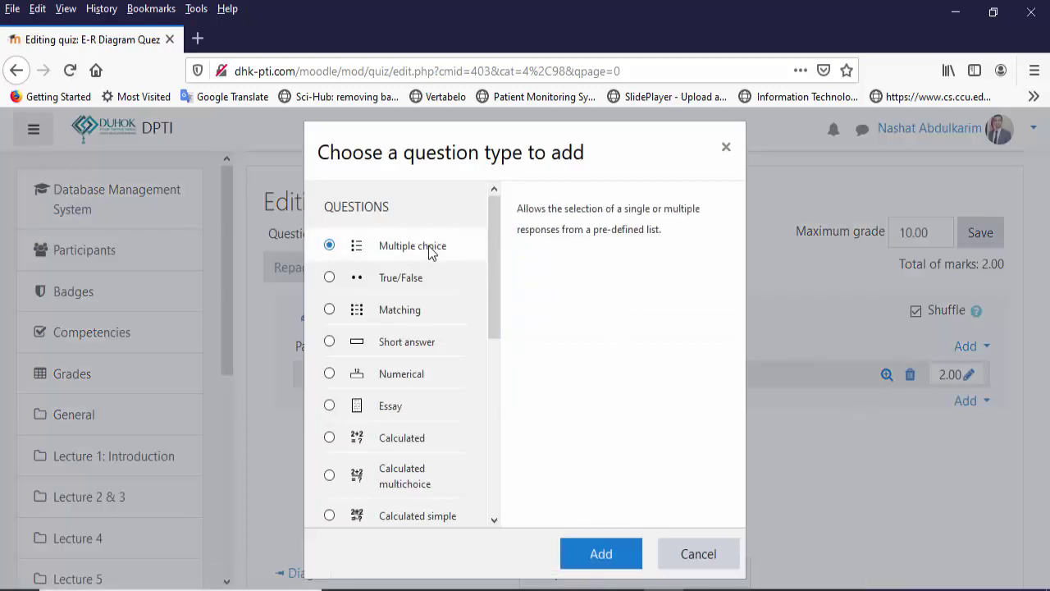
click(604, 556)
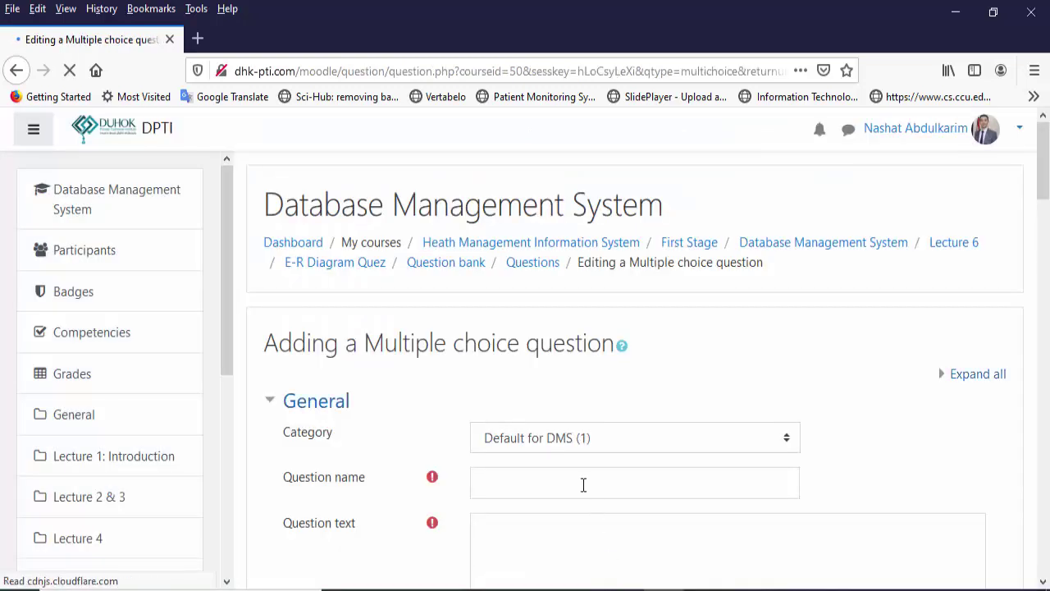
click(584, 485)
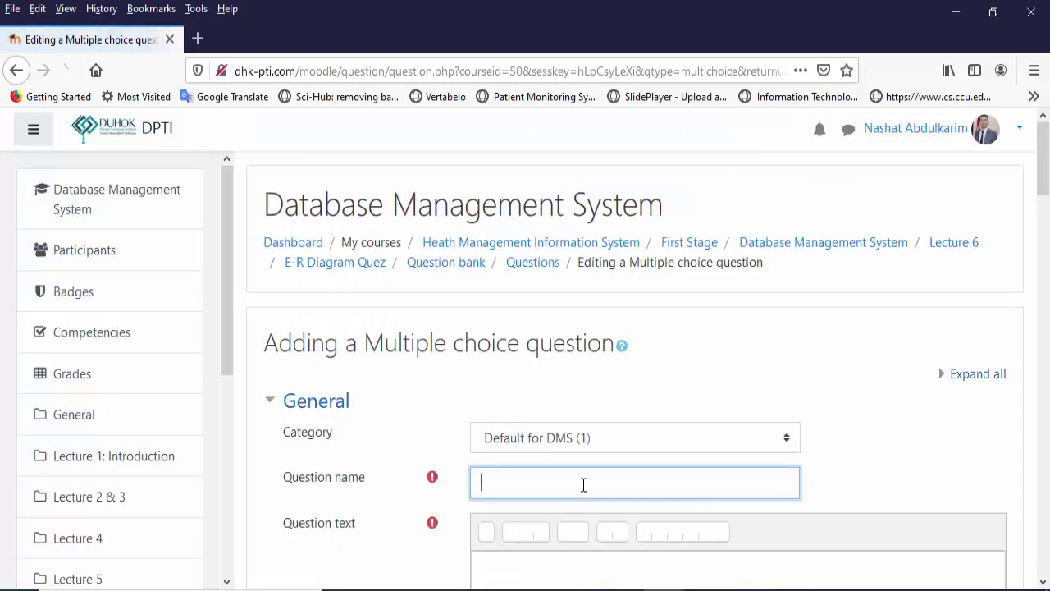
text(Q2)
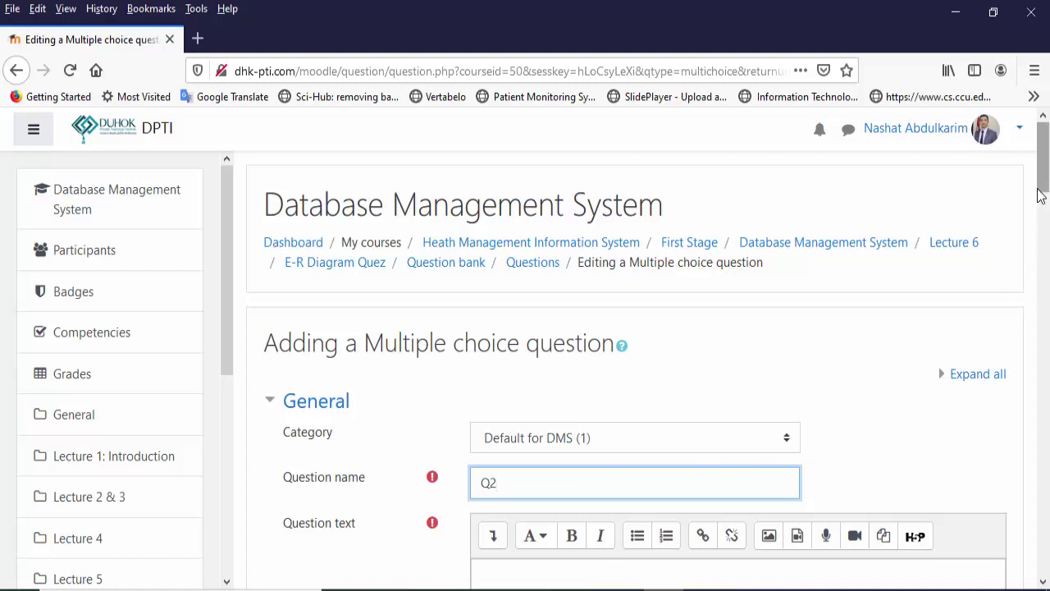
- Copy "The entity relationship set is represented in E-R diagram as" from the Notepad file into the question text
drag(1044, 164, 1044, 225)
click(780, 218)
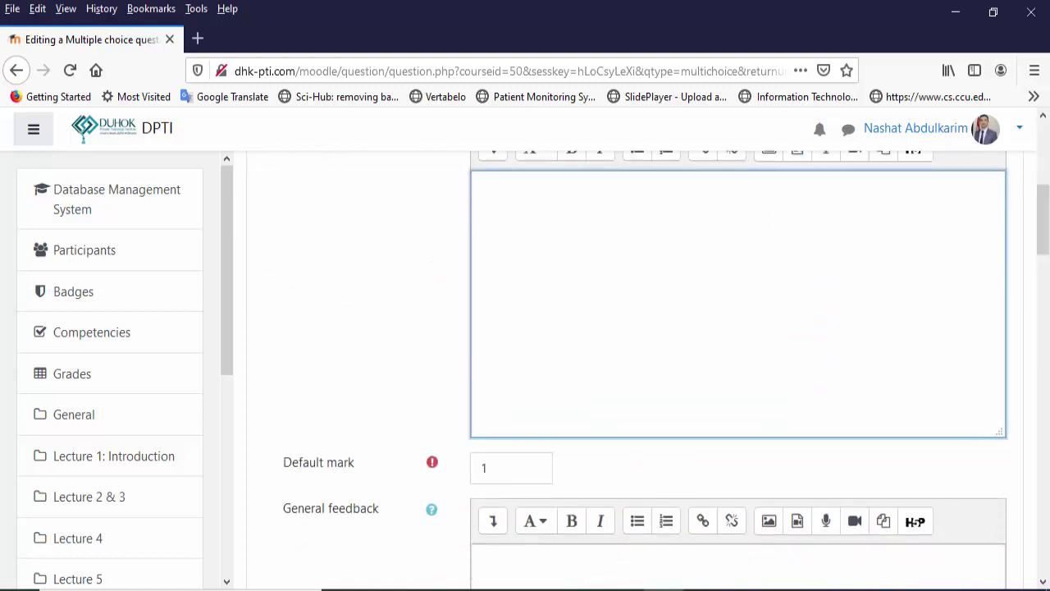
click(689, 588)
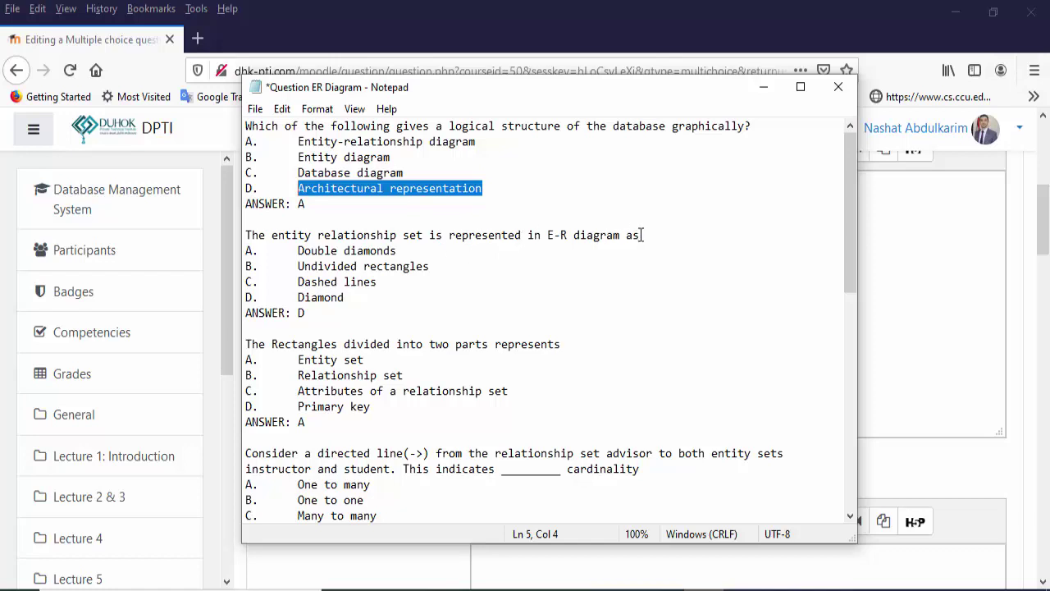
drag(642, 235, 247, 235)
key(ctrl+c)
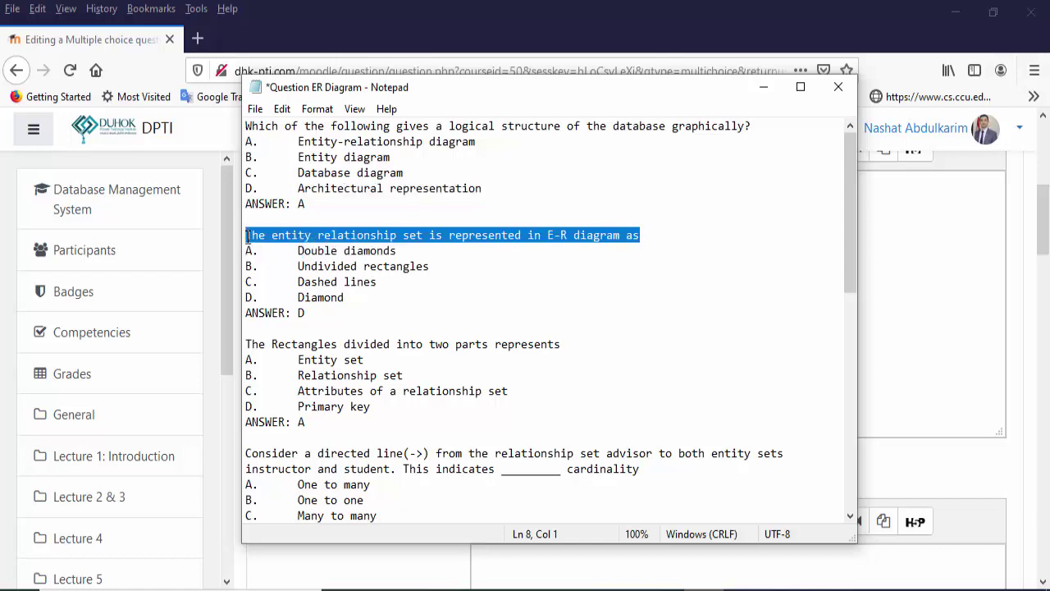
key(alt+Tab)
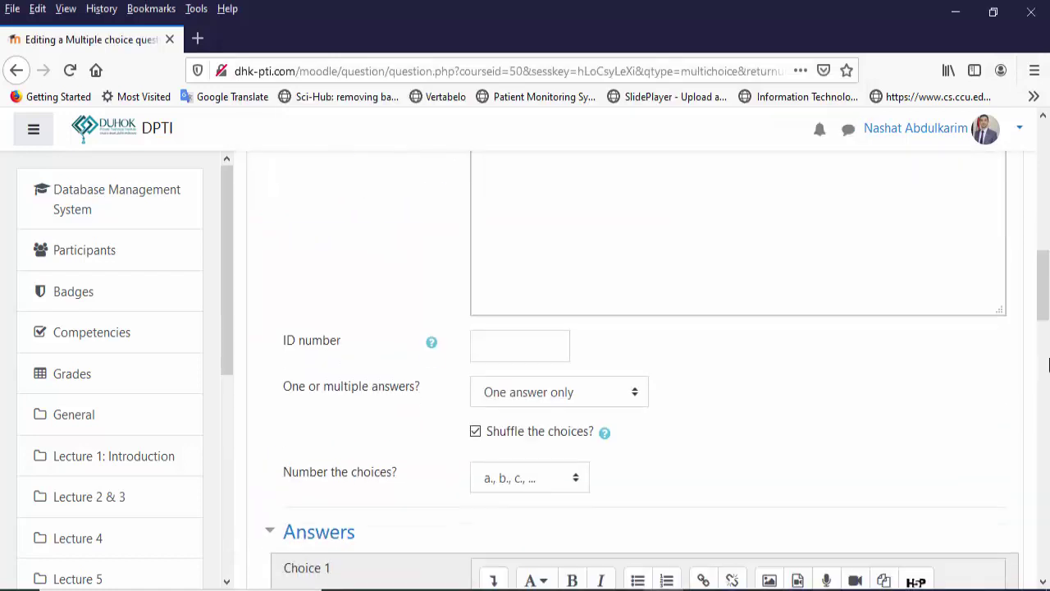
drag(1041, 293, 1032, 207)
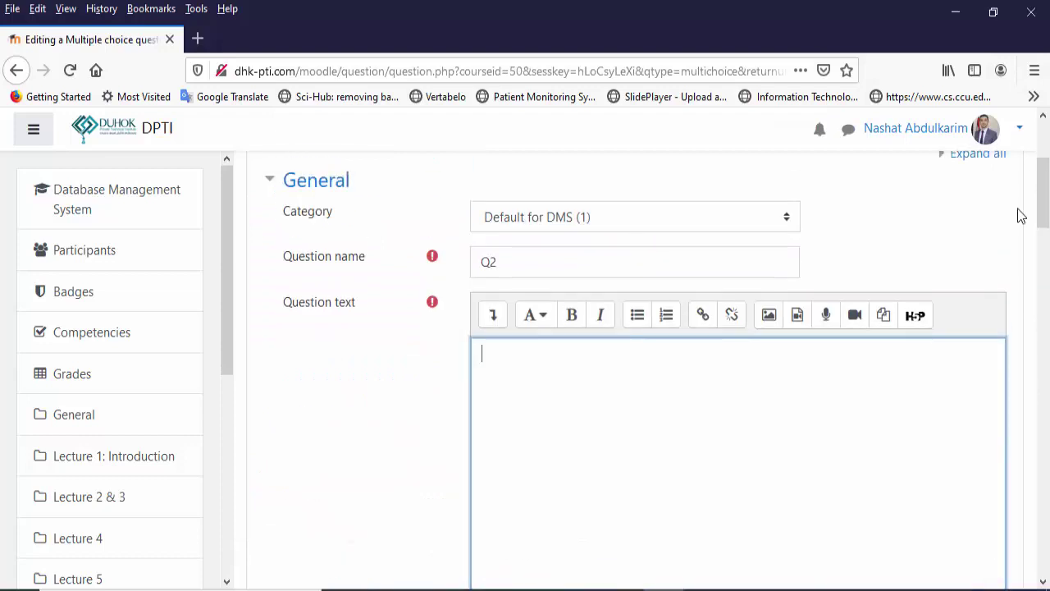
key(ctrl+v)
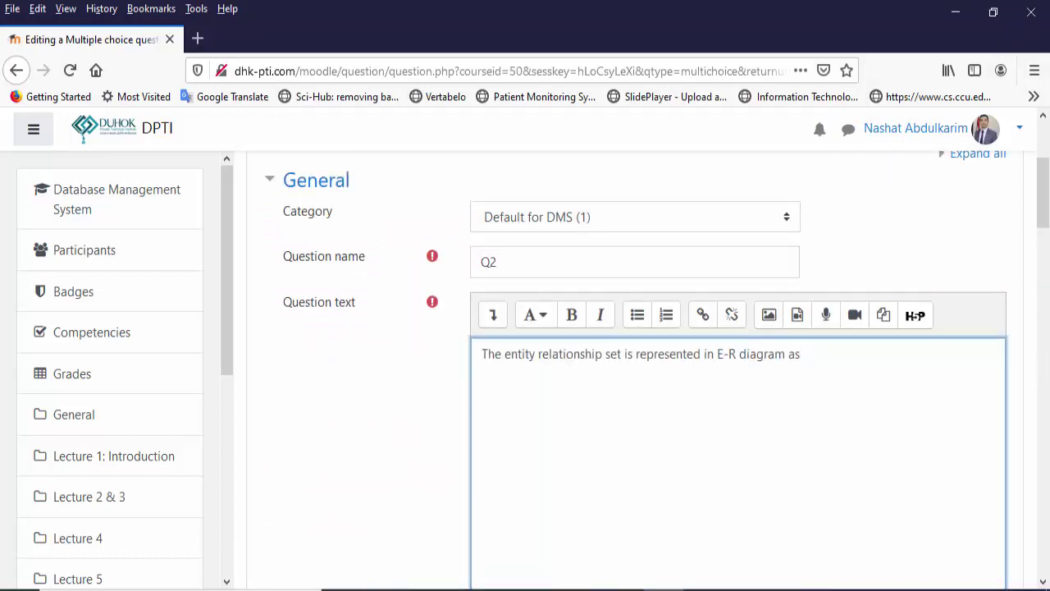
- Set the question's default mark to 2 and number the choices A., B., C
drag(1042, 197, 1043, 253)
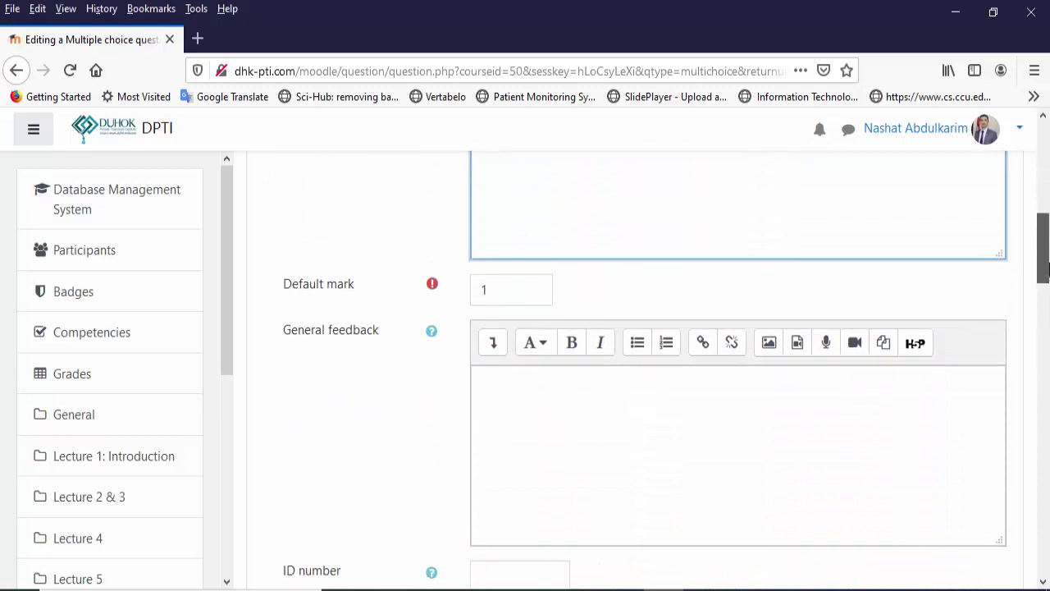
double_click(500, 288)
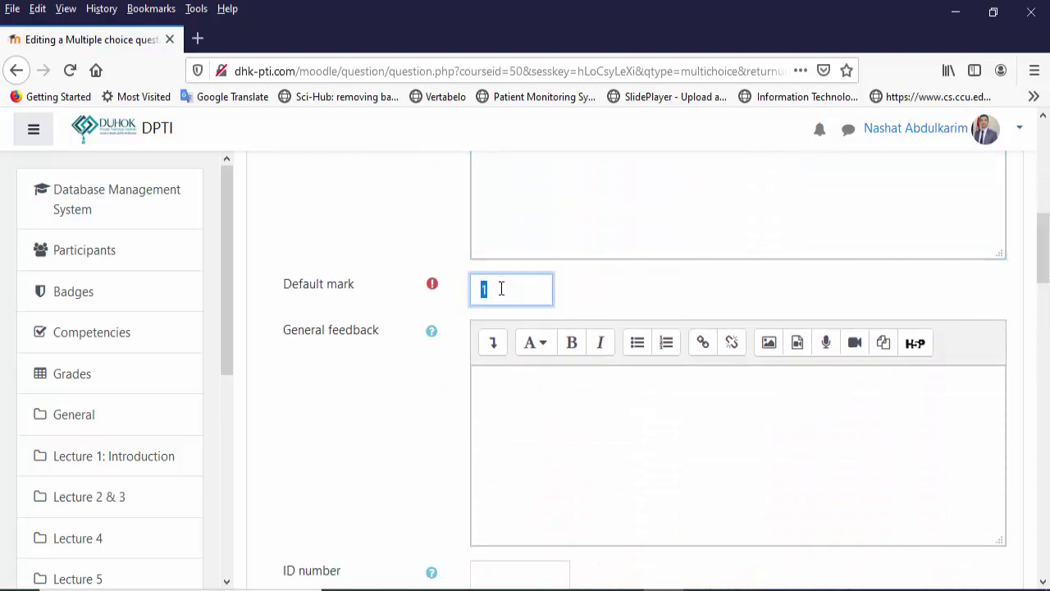
text(2)
drag(1043, 272, 1046, 316)
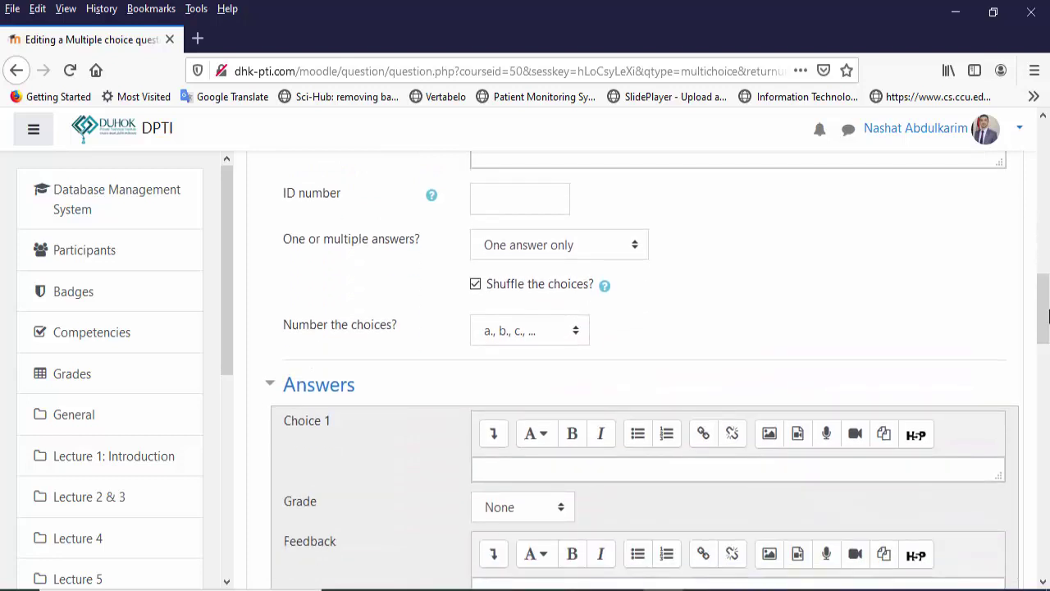
click(583, 330)
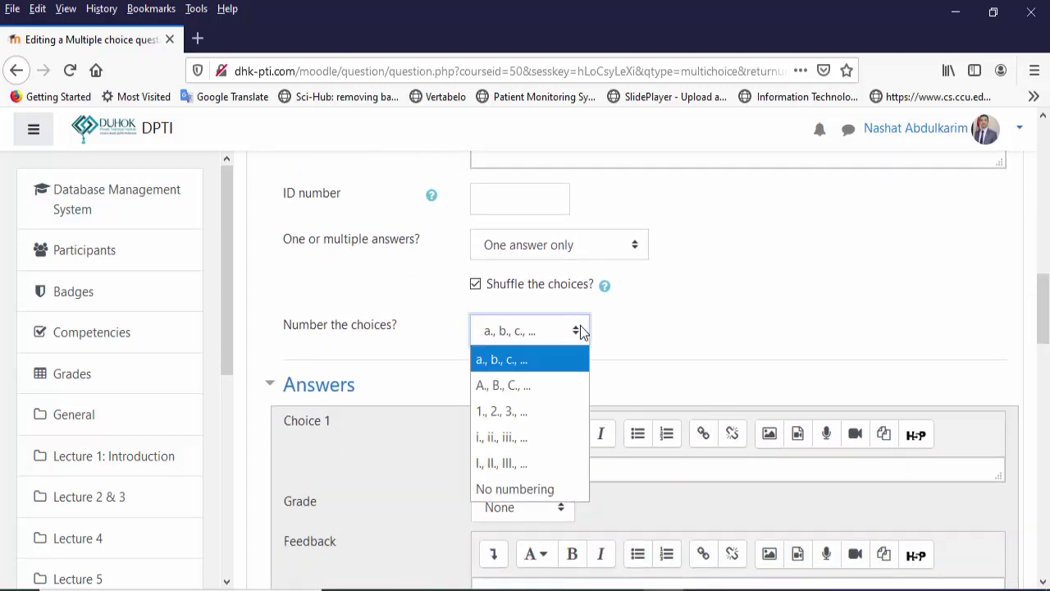
click(529, 385)
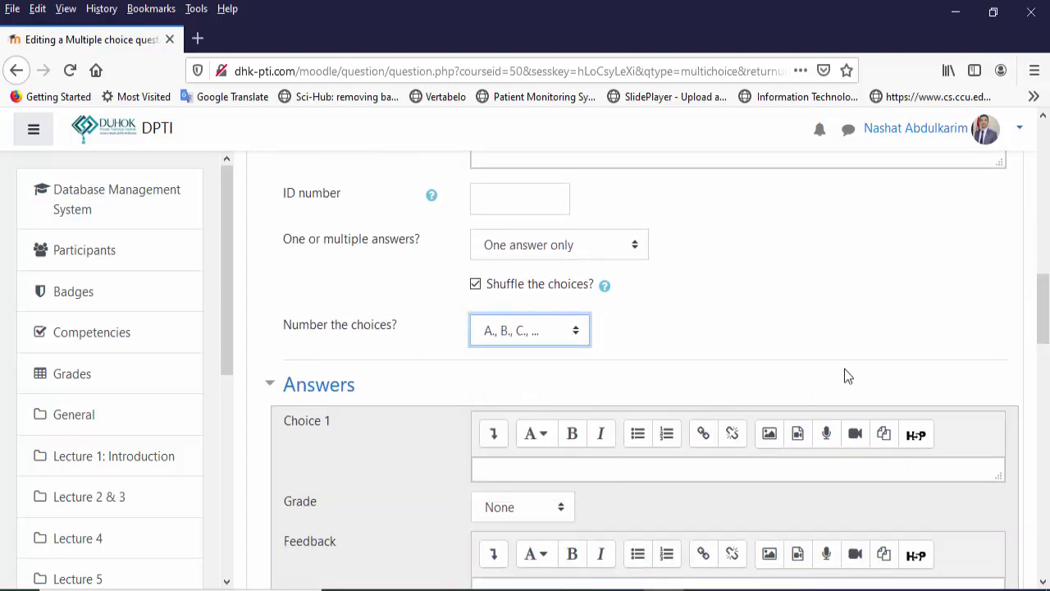
- Copy "Double diamonds" from the Notepad question file into the Choice 1 answer
drag(1046, 327, 1047, 343)
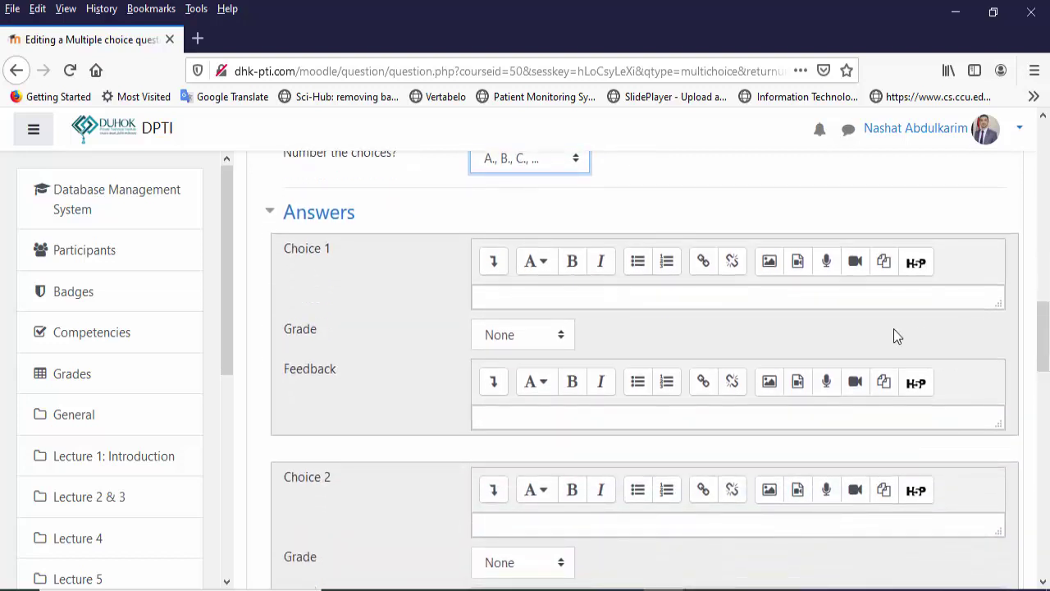
click(876, 299)
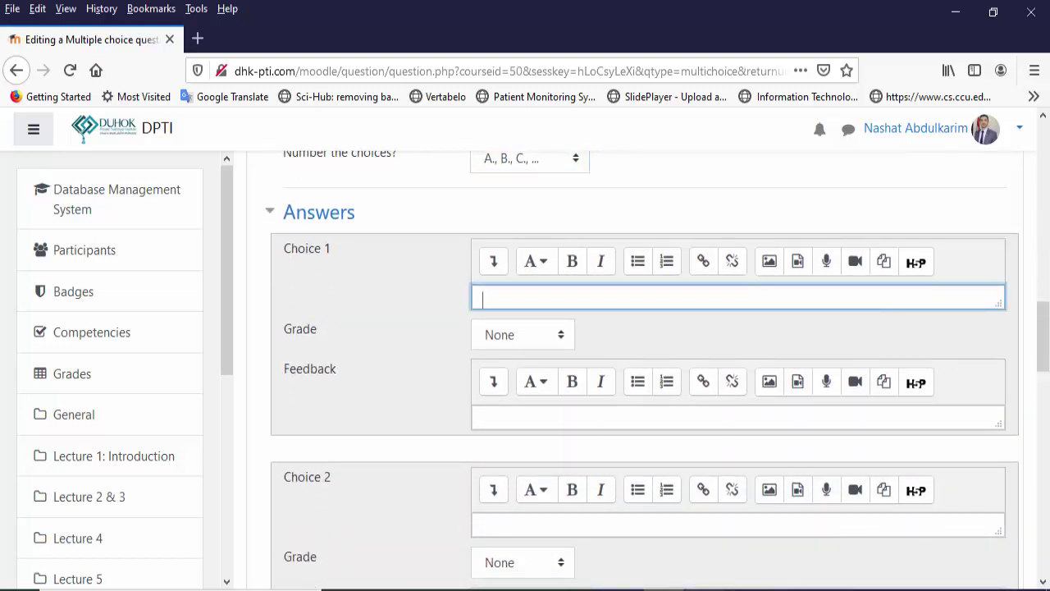
click(748, 589)
drag(396, 251, 299, 256)
key(ctrl+c)
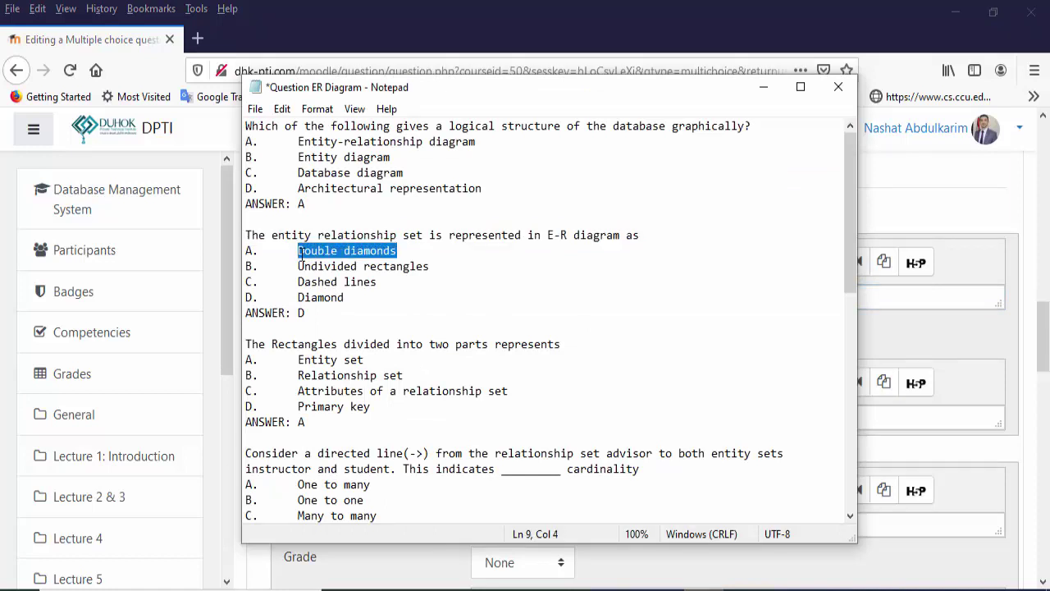
click(877, 325)
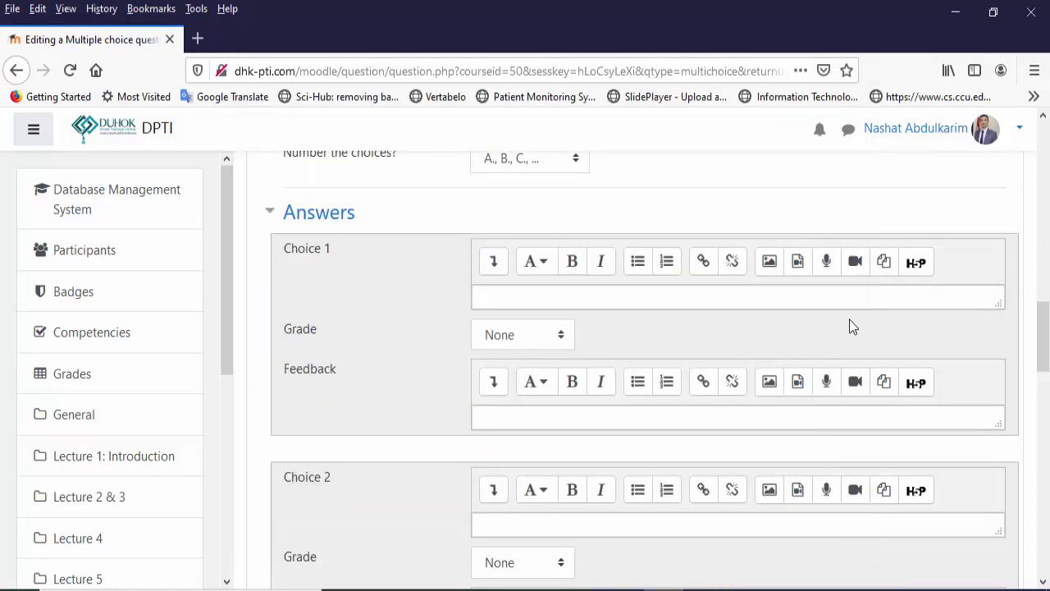
click(672, 294)
key(ctrl+v)
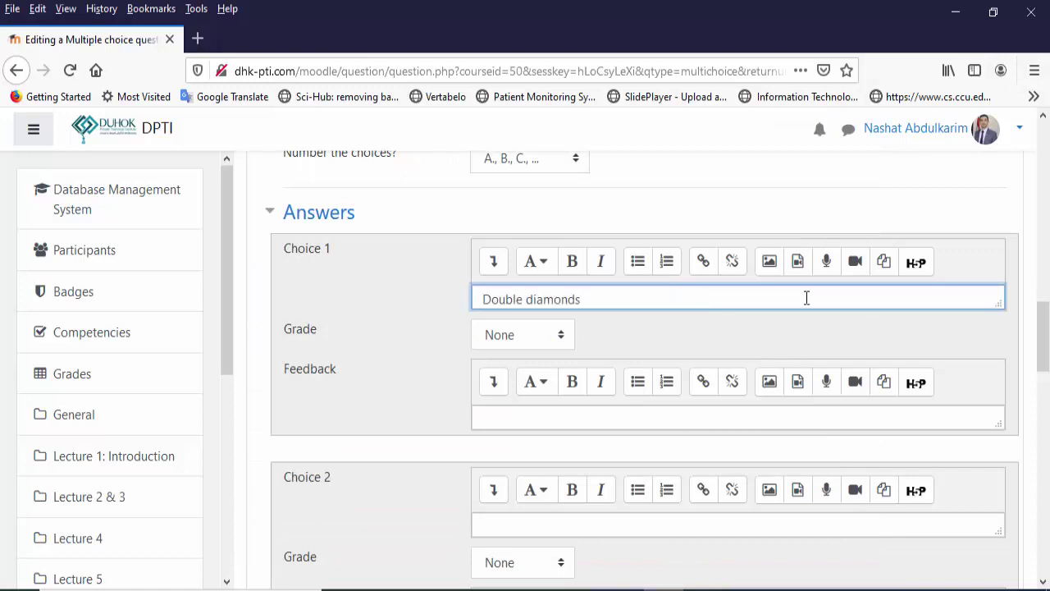
- Copy "Undivided rectangles" from the Notepad question file into the Choice 2 answer
drag(1043, 335, 1044, 347)
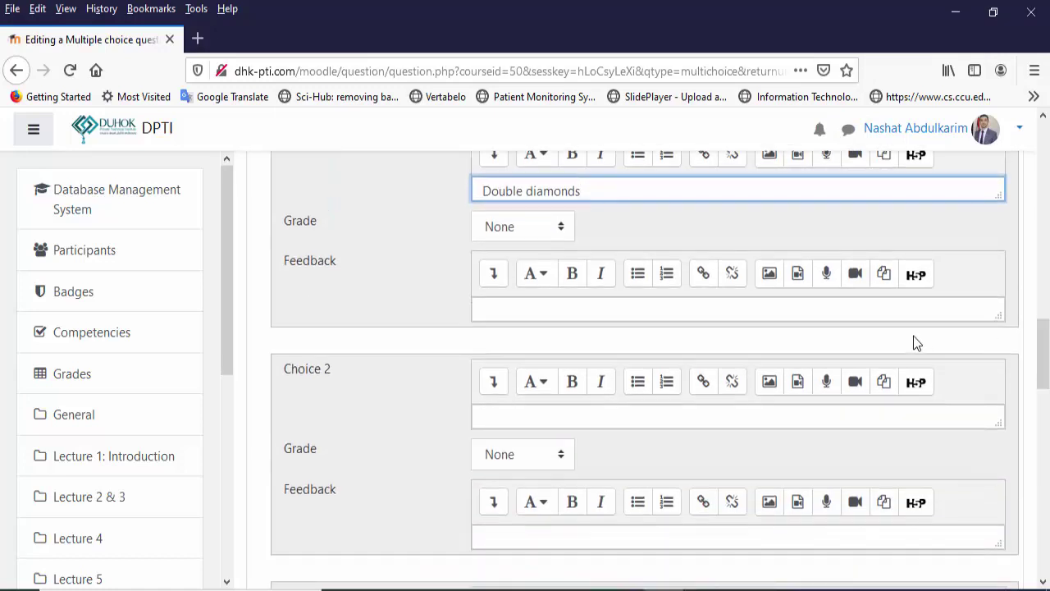
click(786, 420)
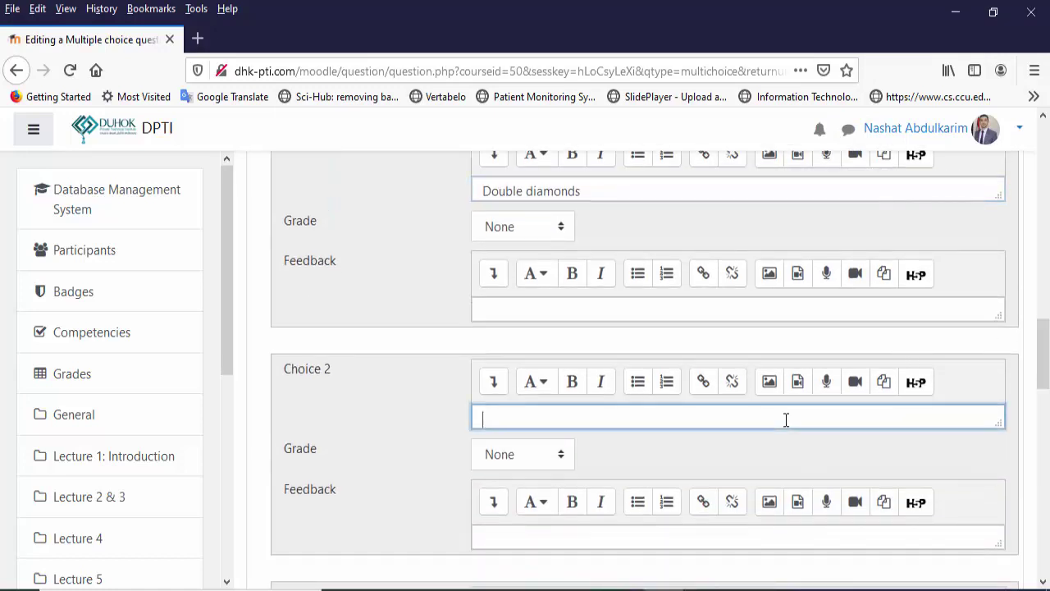
click(703, 588)
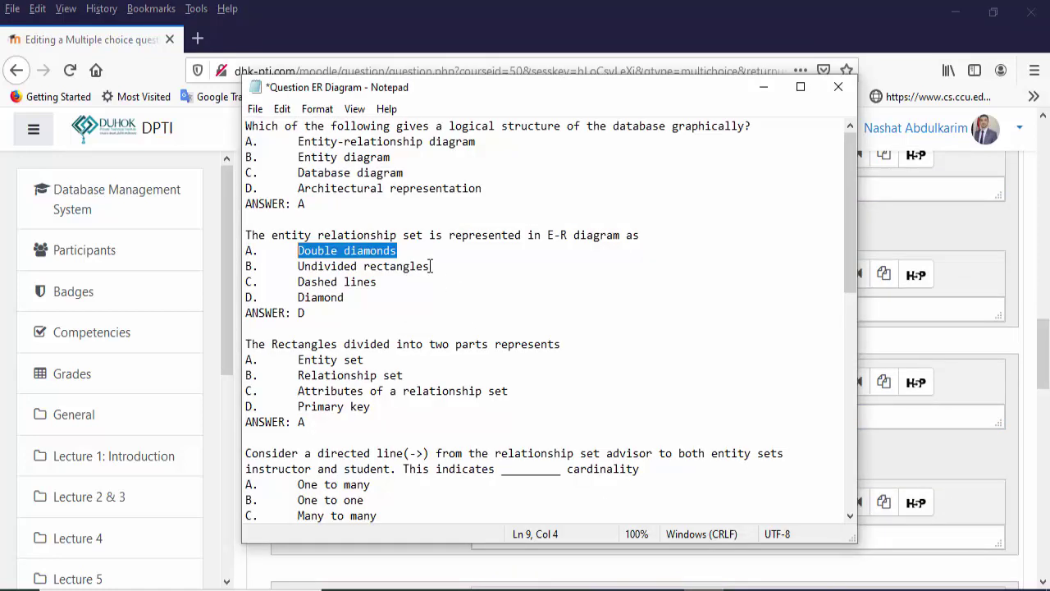
drag(432, 266, 300, 271)
key(ctrl+c)
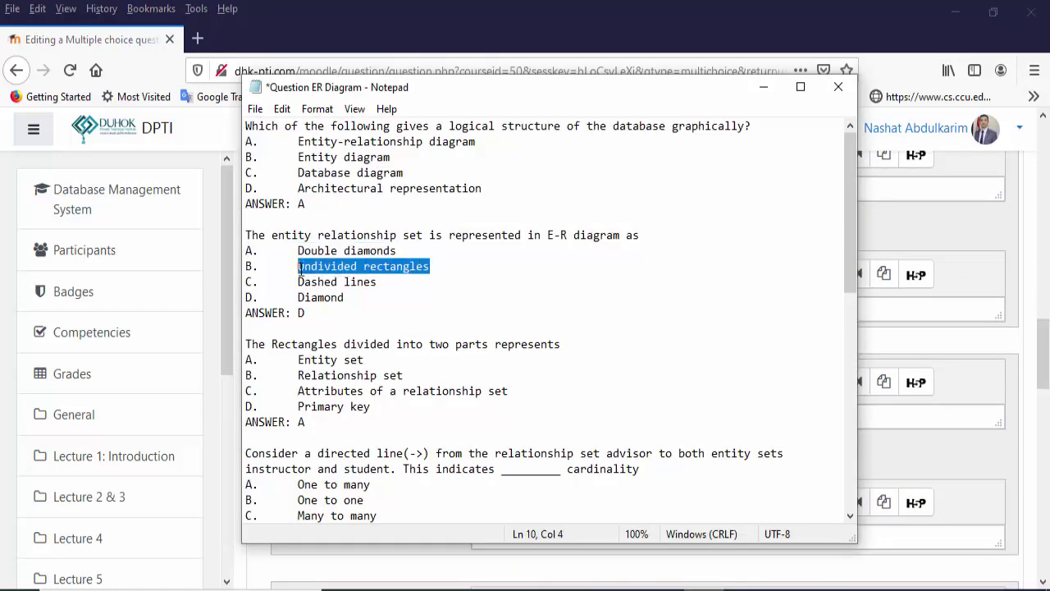
click(948, 462)
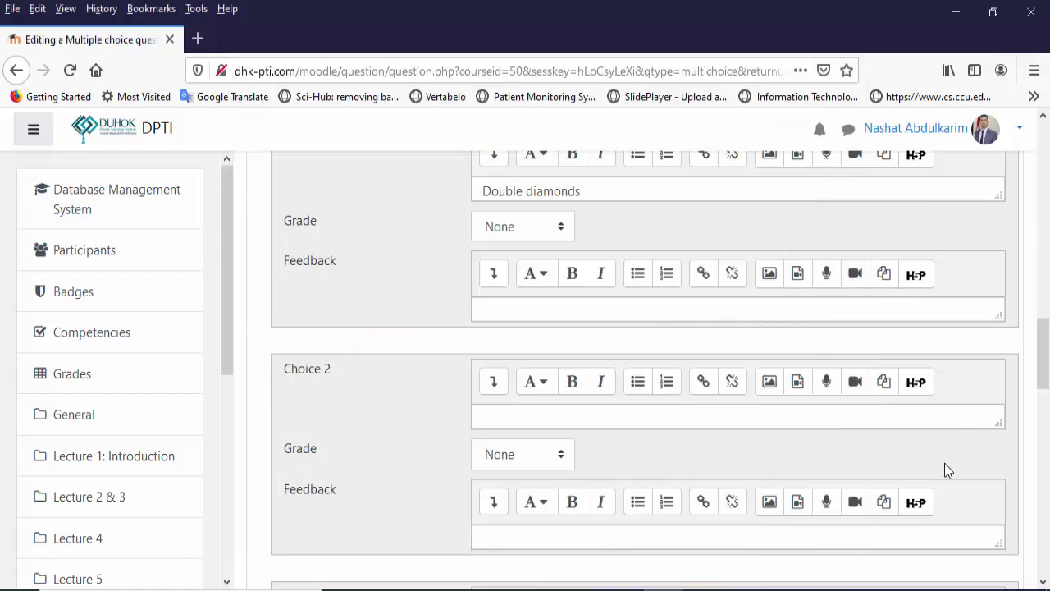
click(640, 417)
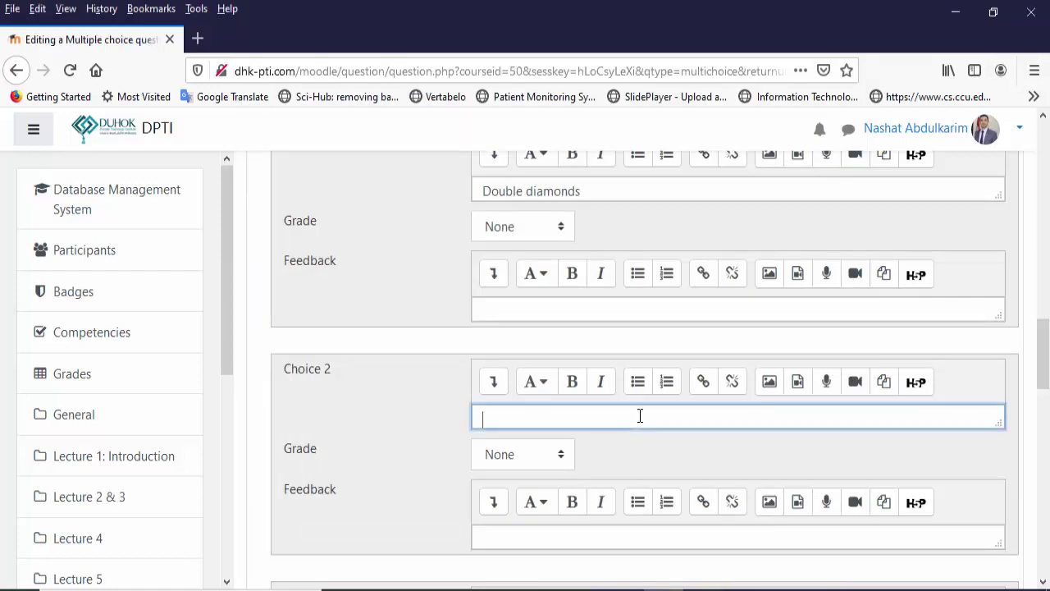
key(ctrl+v)
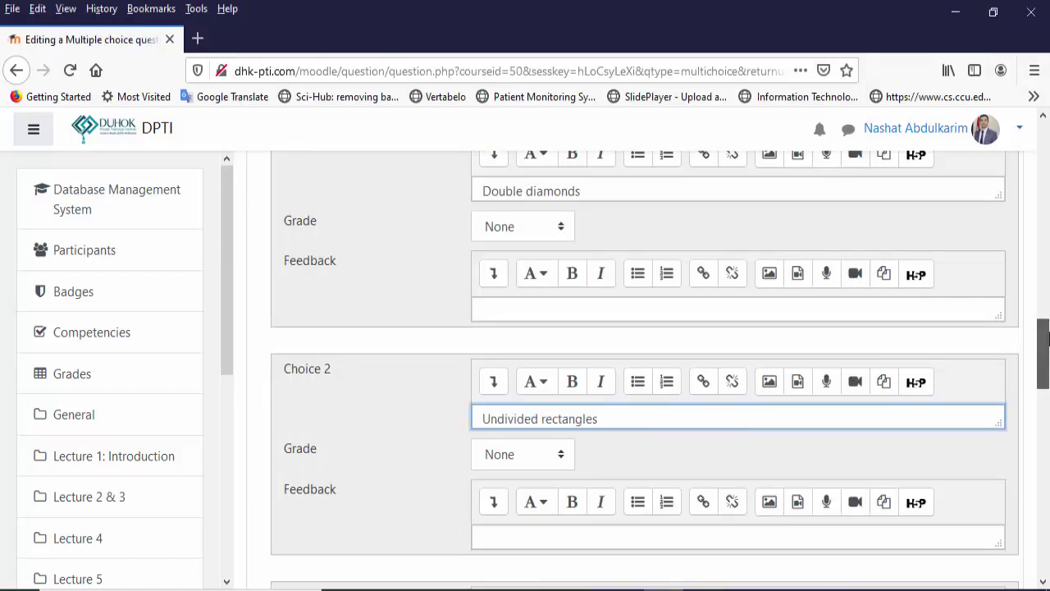
- Copy "Dashed lines" from the Notepad question file into the Choice 3 answer
drag(1042, 339, 1024, 375)
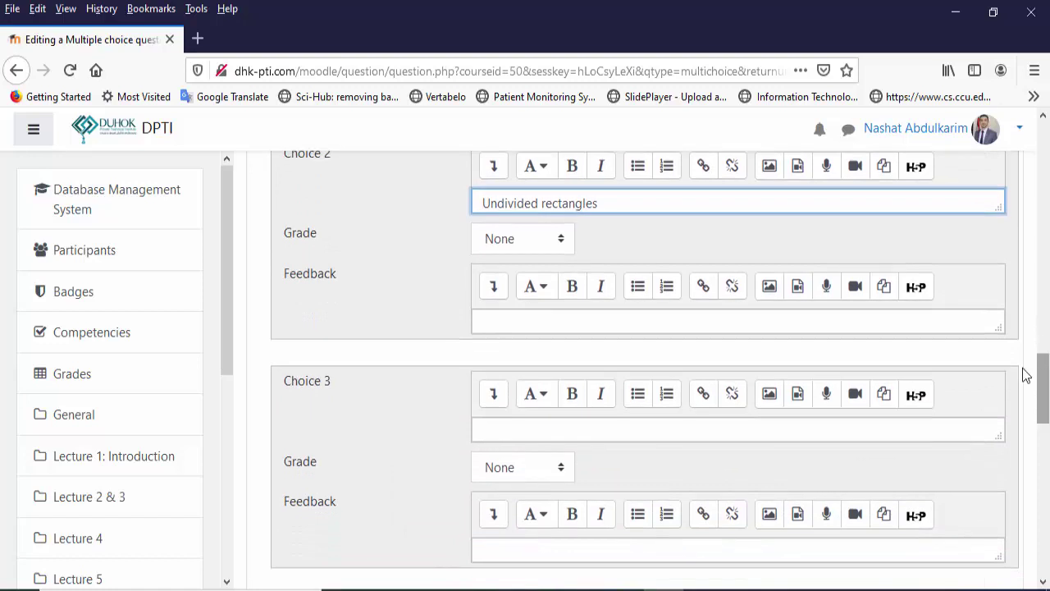
click(769, 429)
key(alt+Tab)
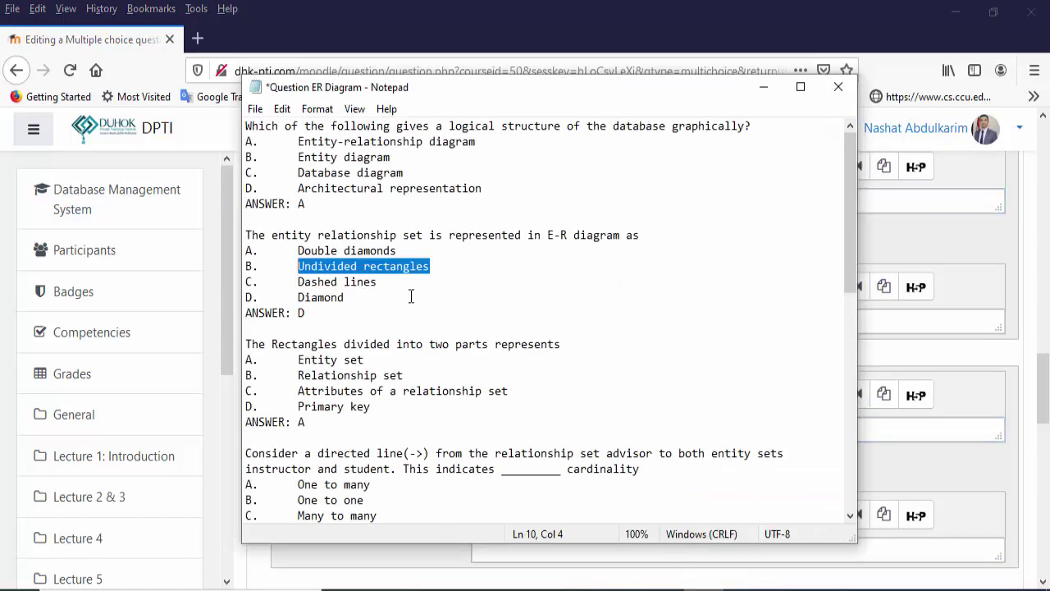
drag(376, 283, 300, 283)
key(ctrl+c)
click(376, 283)
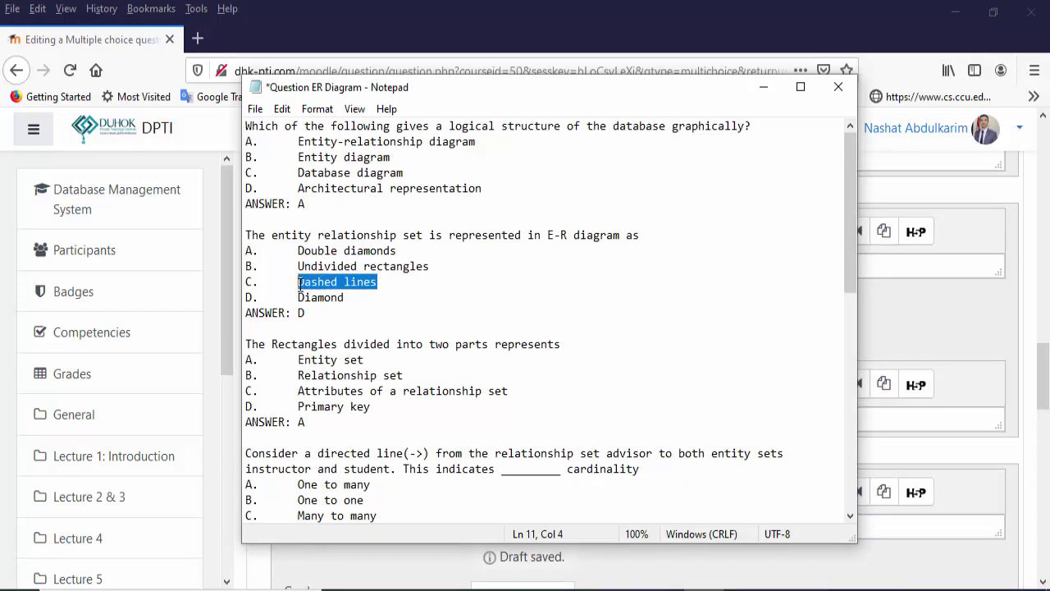
click(983, 450)
scroll(984, 450, down, 1)
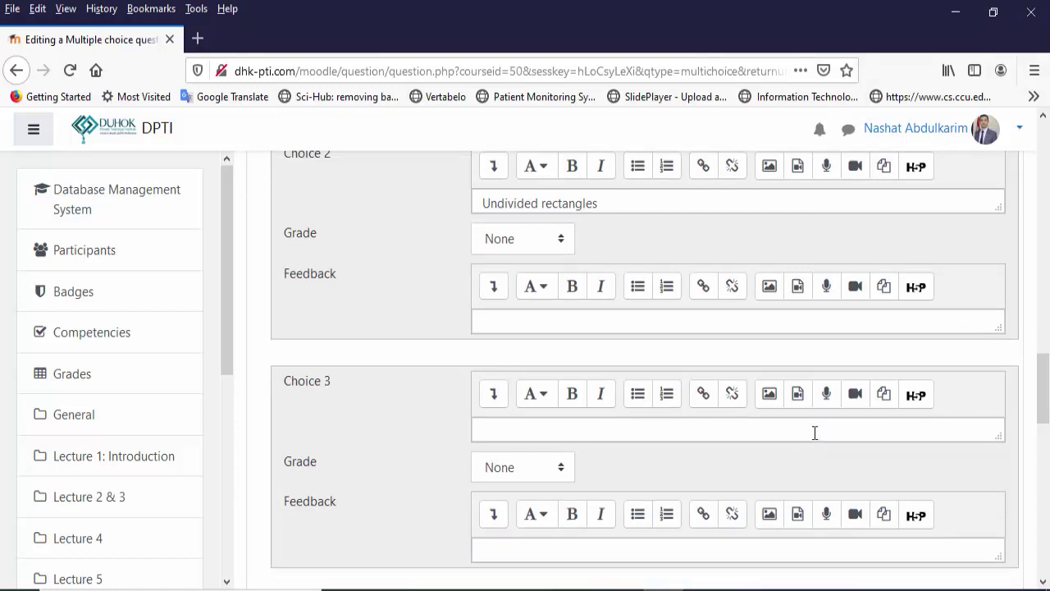
click(816, 441)
key(ctrl+v)
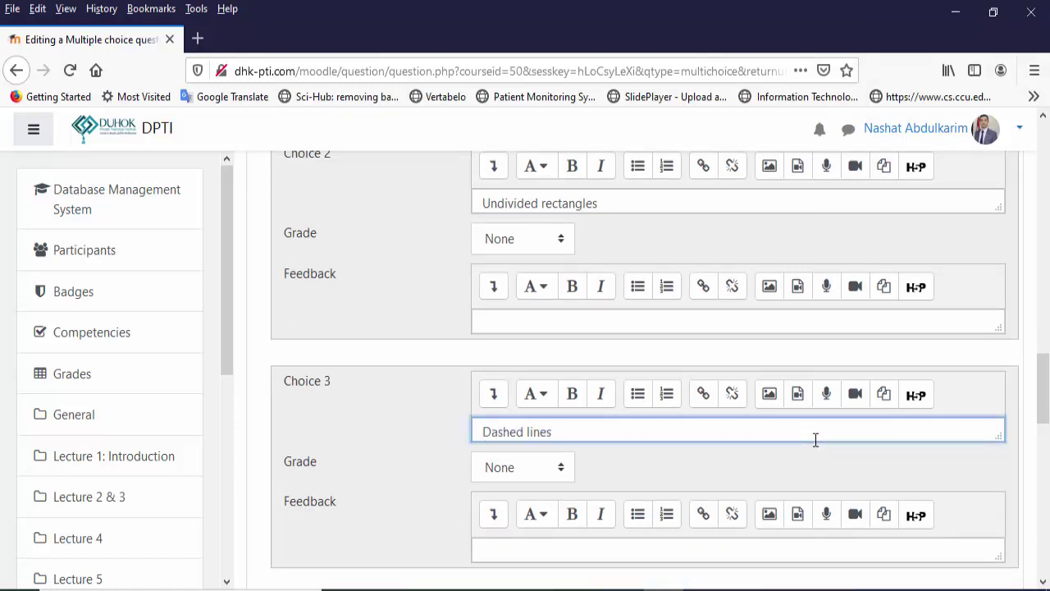
- Copy "Diamond" from the Notepad question file into the Choice 4 answer
click(683, 589)
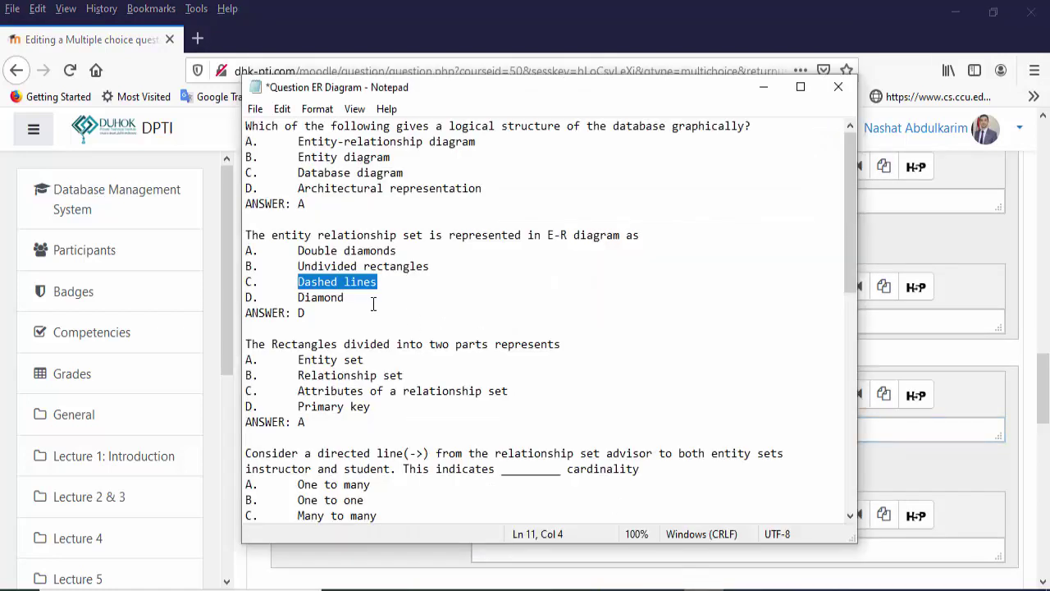
drag(345, 298, 299, 297)
key(ctrl+c)
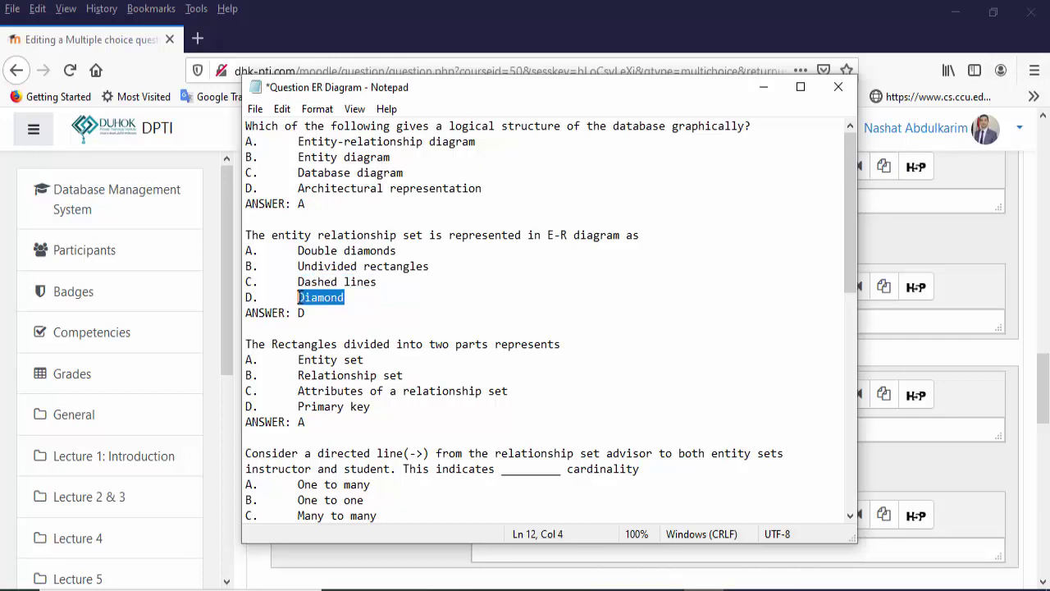
click(876, 450)
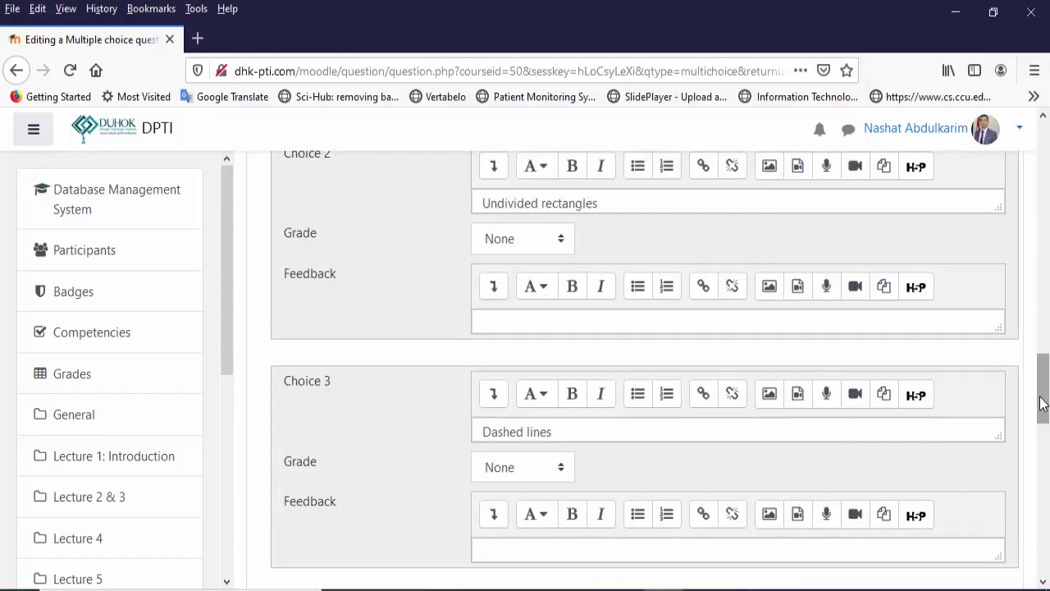
scroll(1043, 403, down, 3)
click(740, 379)
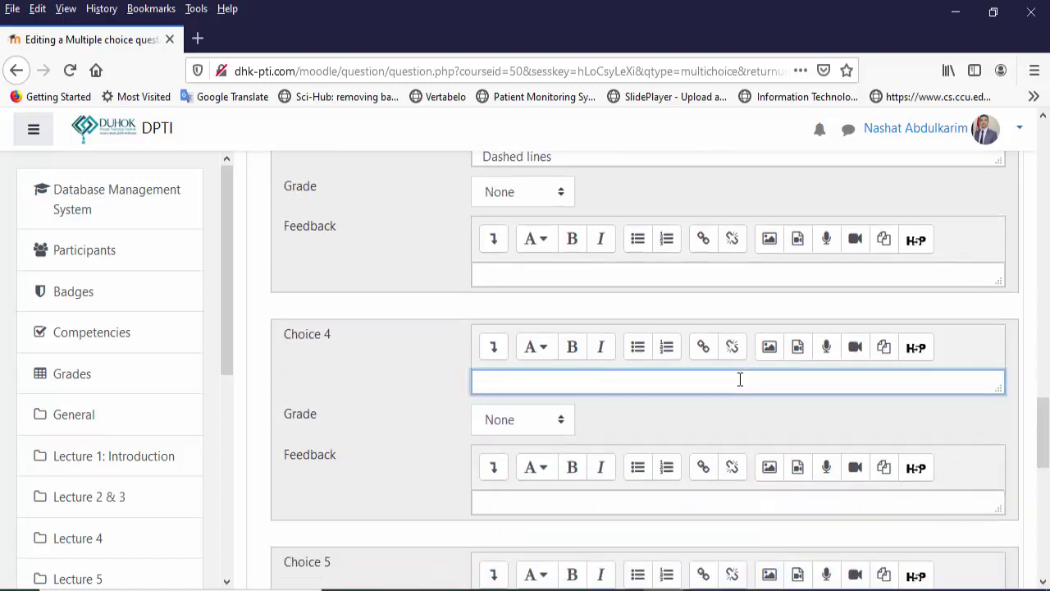
key(ctrl+v)
- Set the Choice 4 grade to 100% and save the question
click(530, 423)
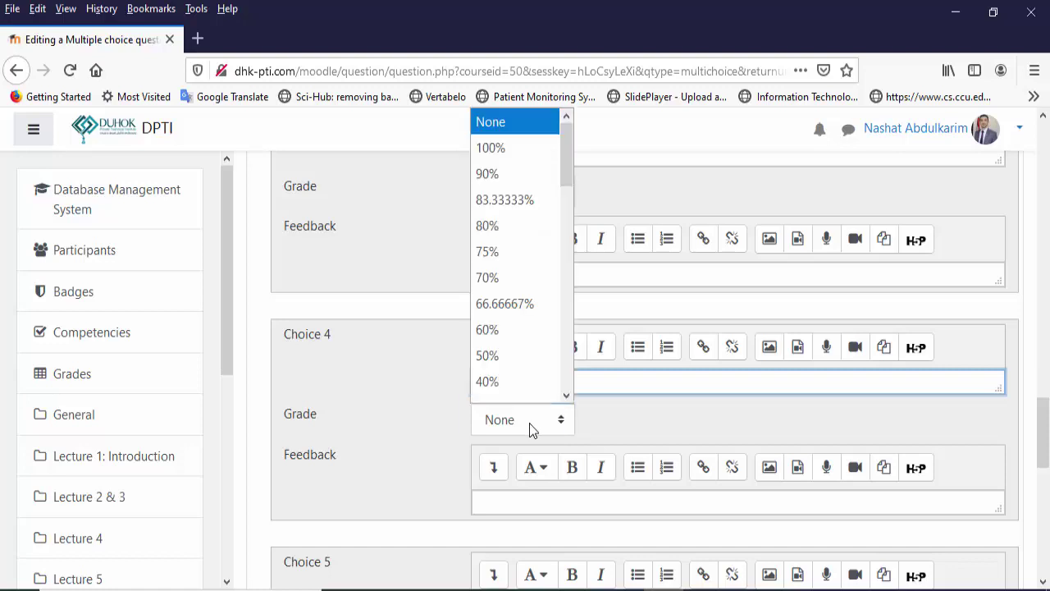
click(509, 149)
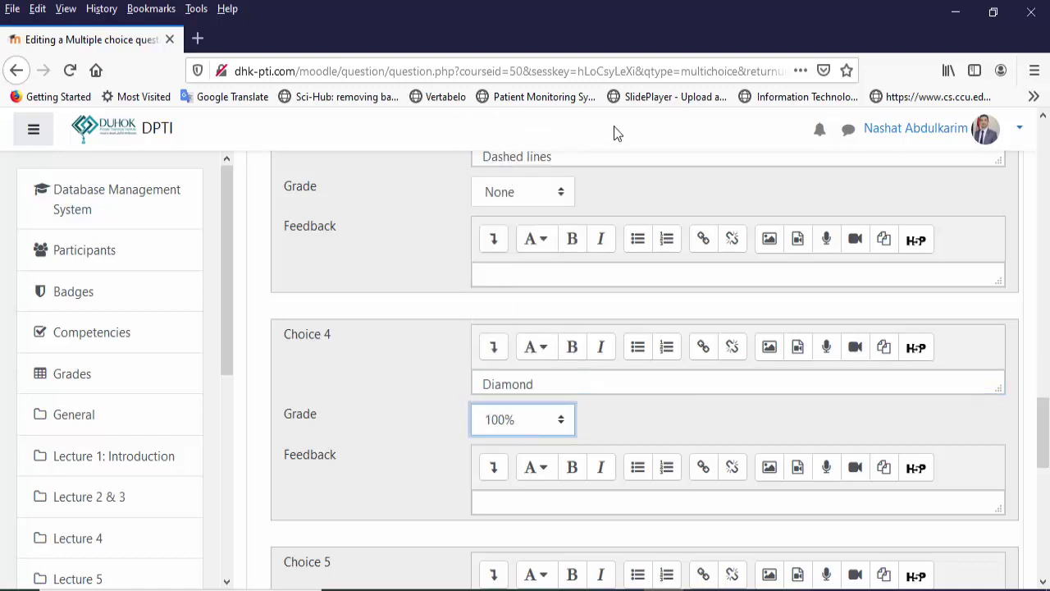
drag(1044, 432, 1047, 501)
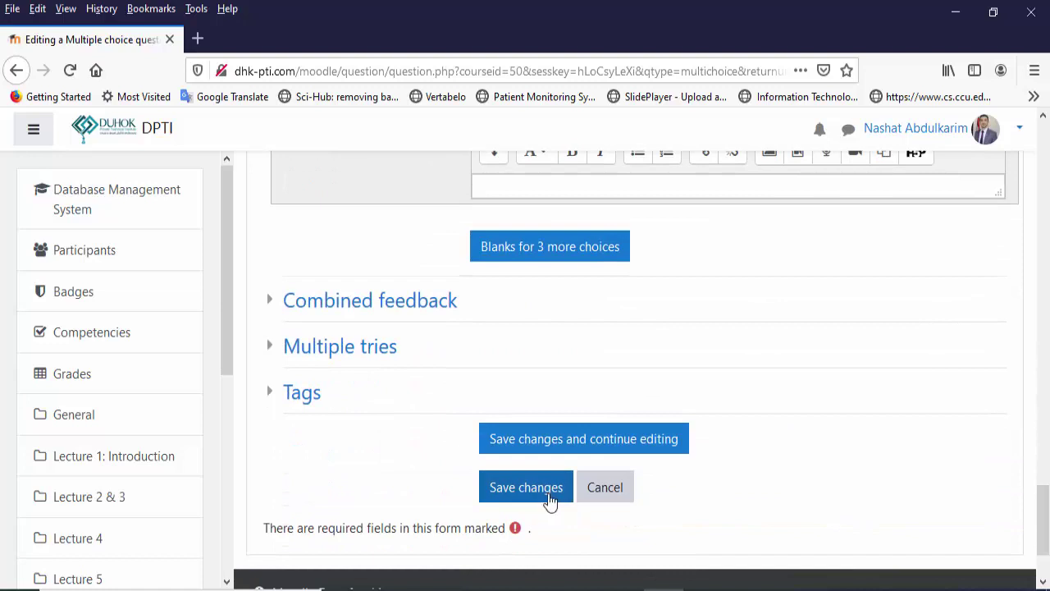
click(550, 492)
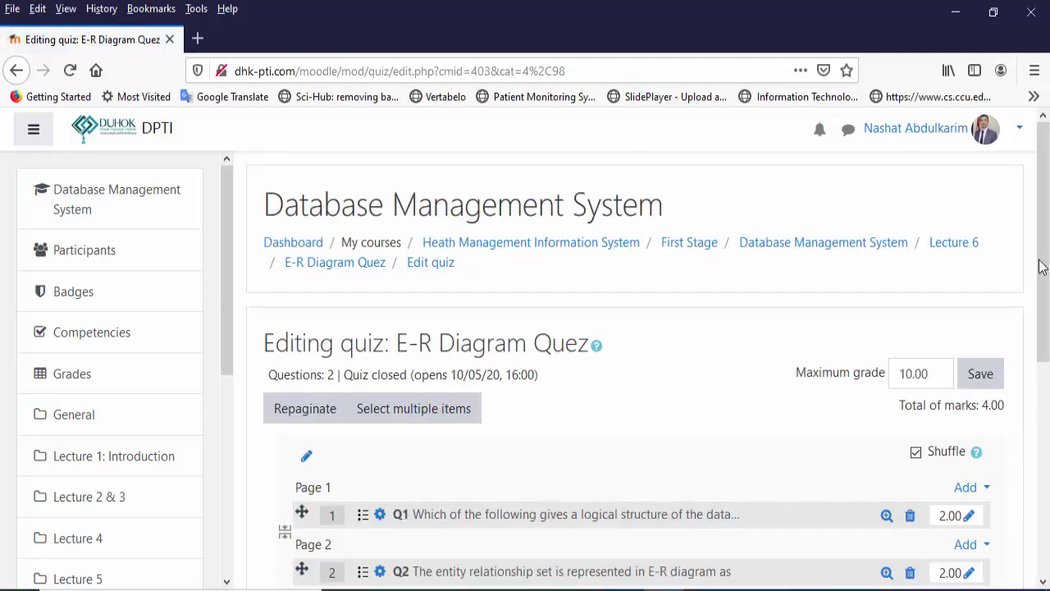
- Join Q1 and Q2 on one quiz page, and restore the page break between them
scroll(702, 402, down, 3)
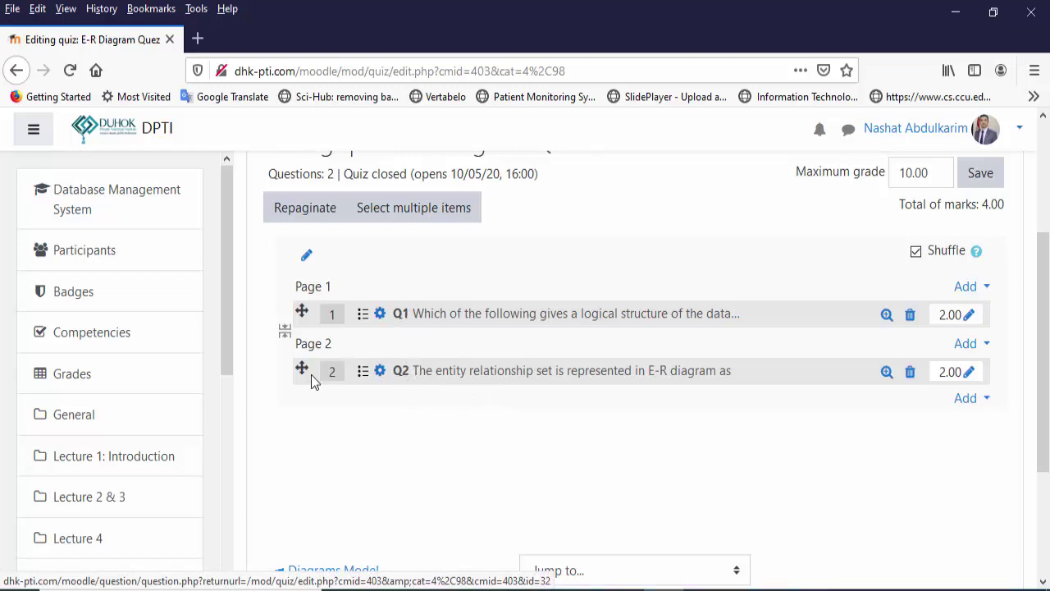
mouse_move(303, 368)
mouse_down()
mouse_move(300, 339)
mouse_move(300, 426)
mouse_move(301, 383)
mouse_up()
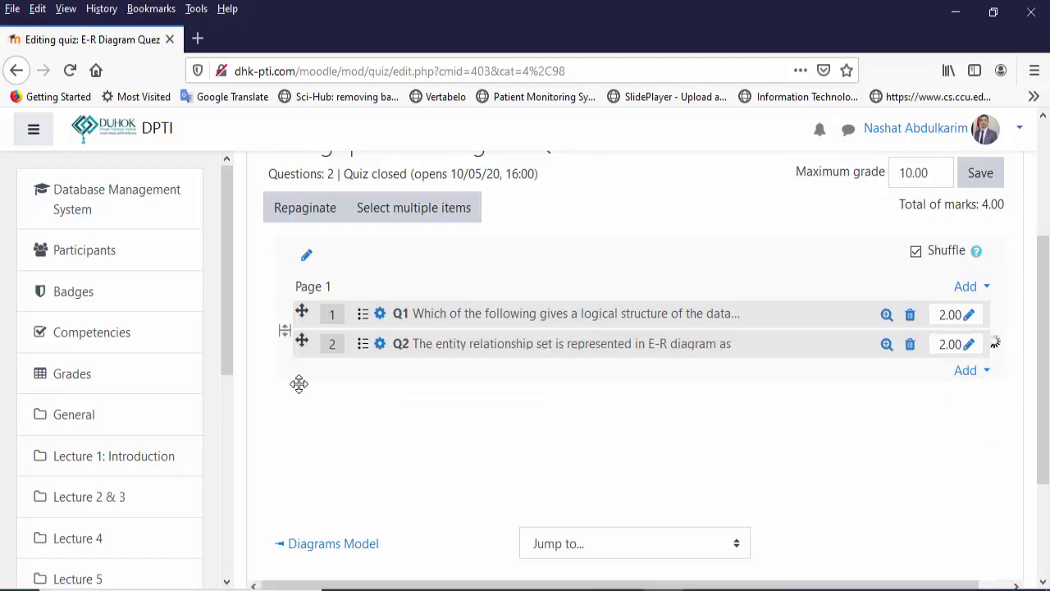
click(285, 332)
click(285, 331)
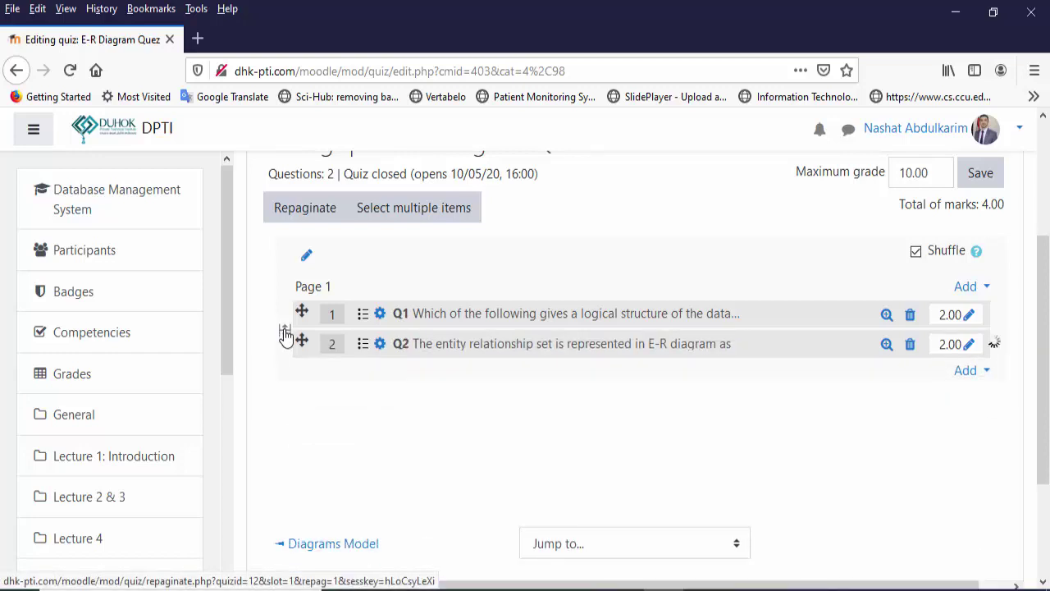
click(285, 332)
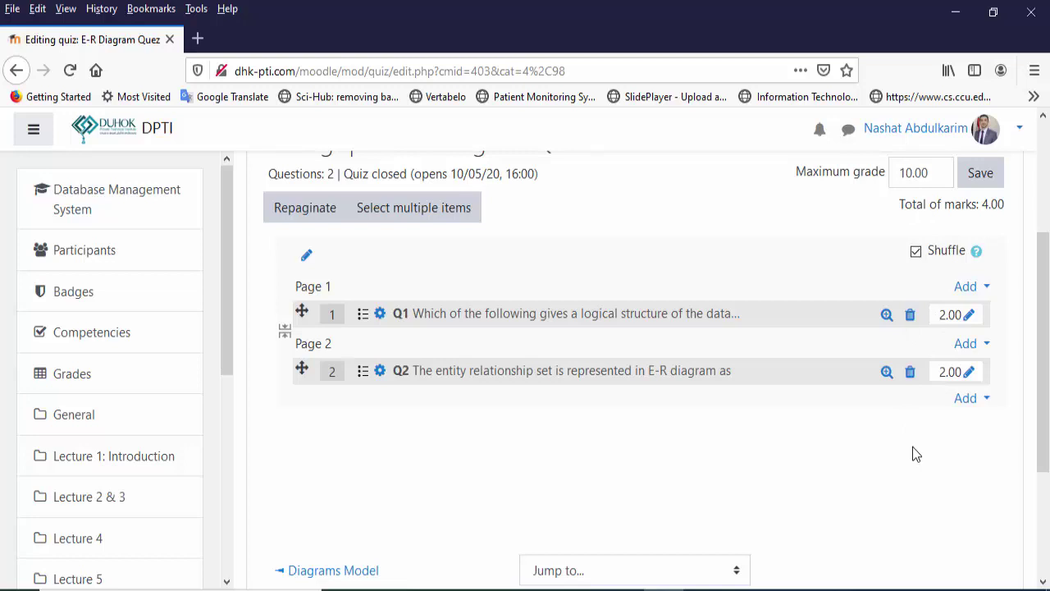
- Add a new True/False question below Q2 in the quiz
click(965, 402)
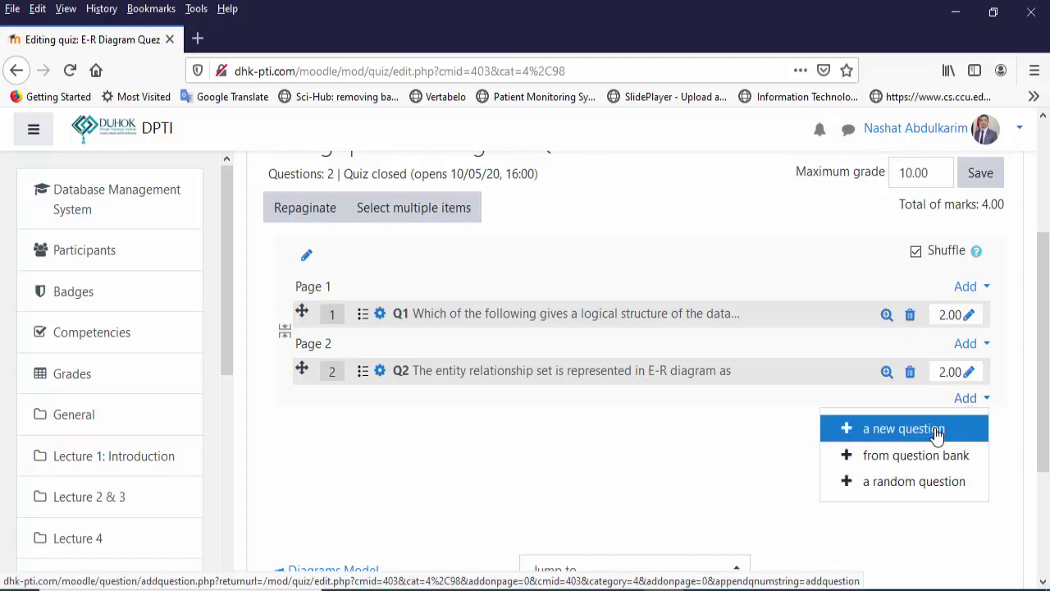
click(937, 431)
click(405, 281)
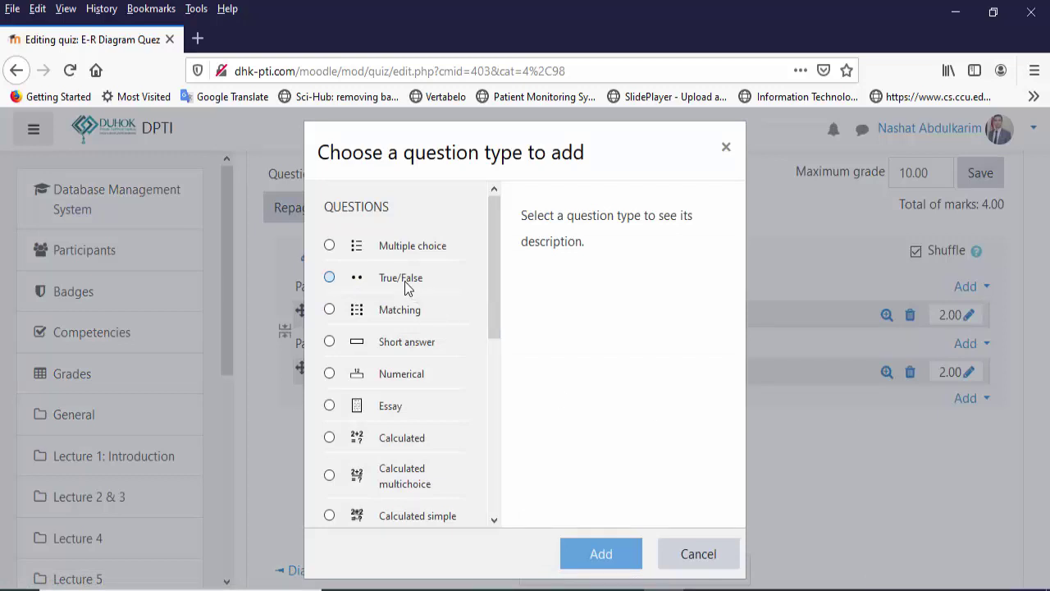
click(593, 556)
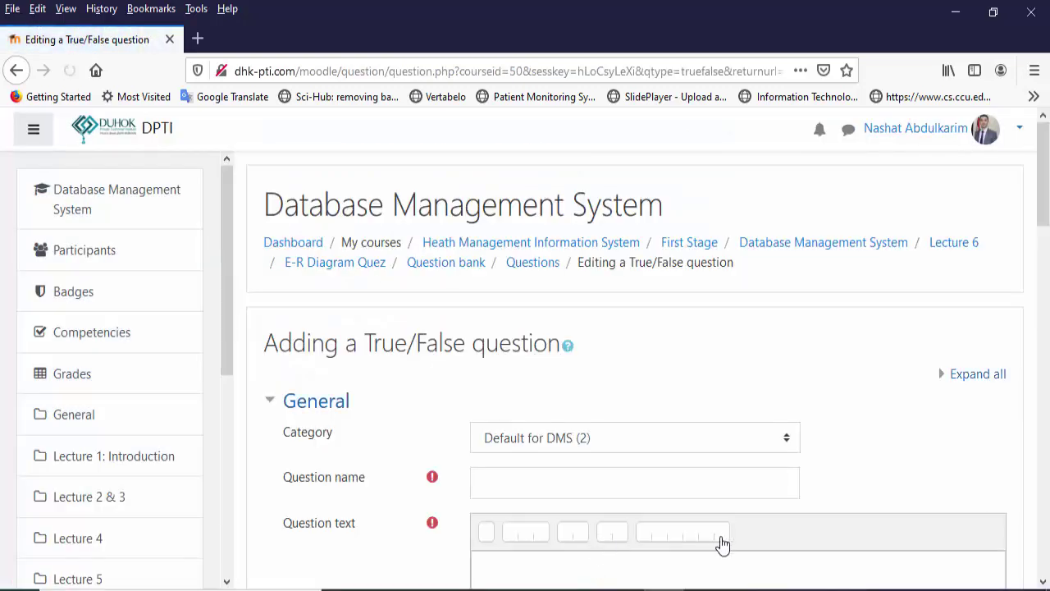
- Name the question Q3 and copy "Relationships can't have attributes . TRUE/FALSE?" from the Notepad question file into the question text
scroll(756, 204, down, 3)
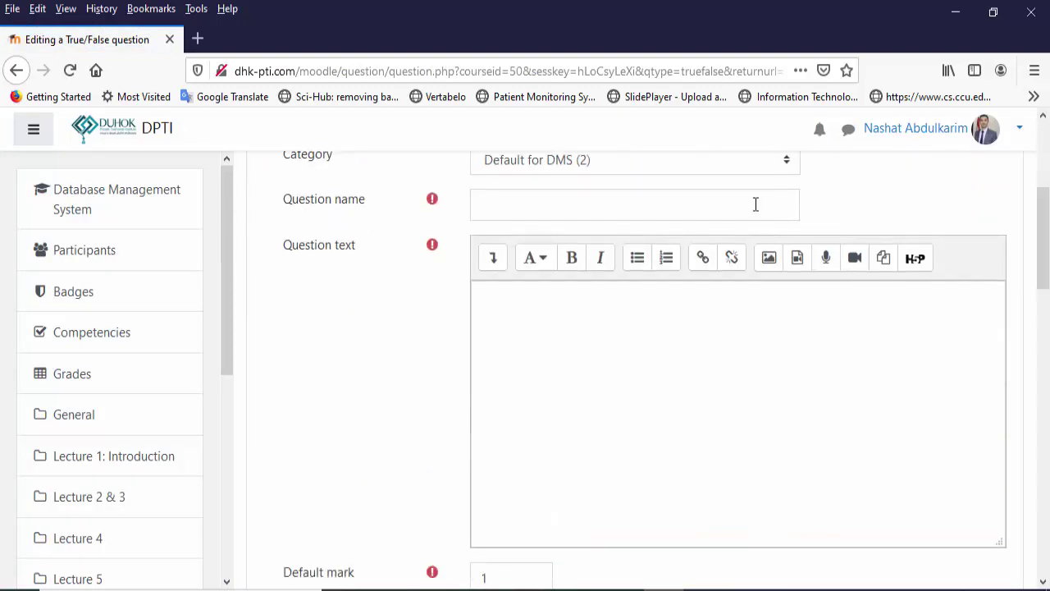
click(725, 198)
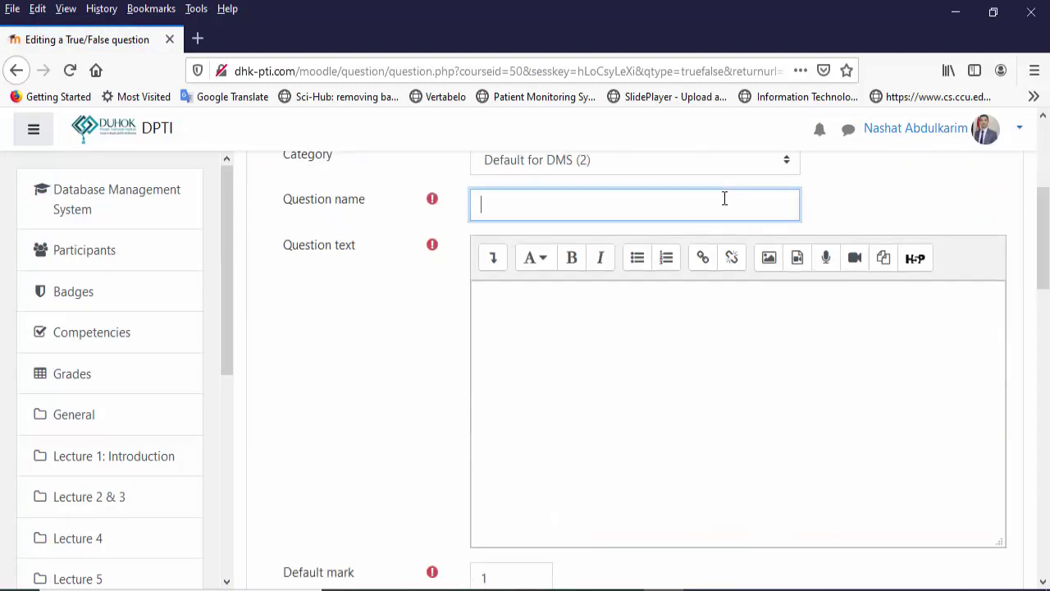
click(667, 385)
key(alt+Tab)
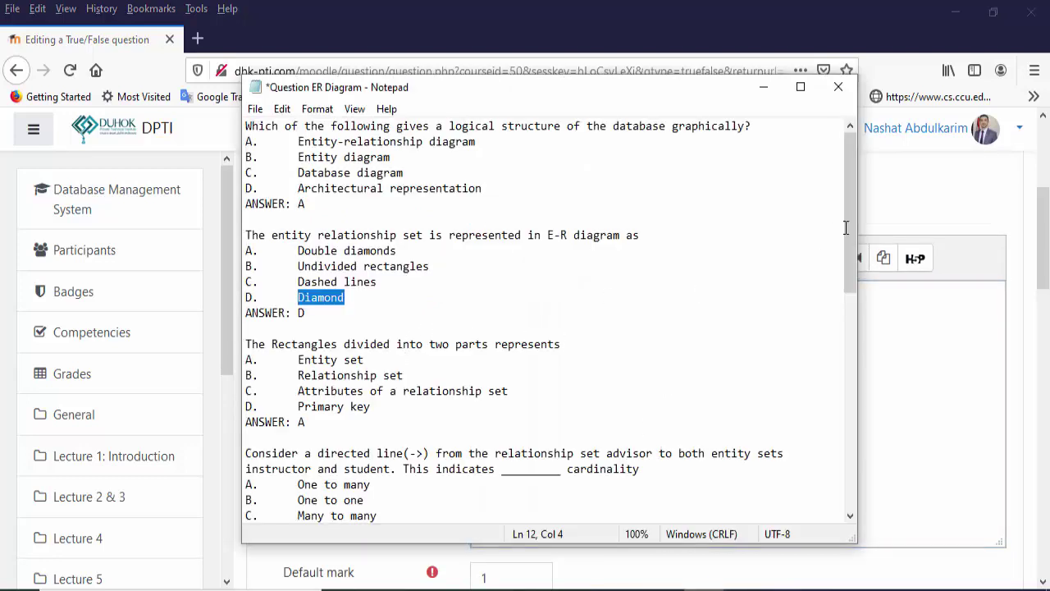
drag(846, 227, 854, 339)
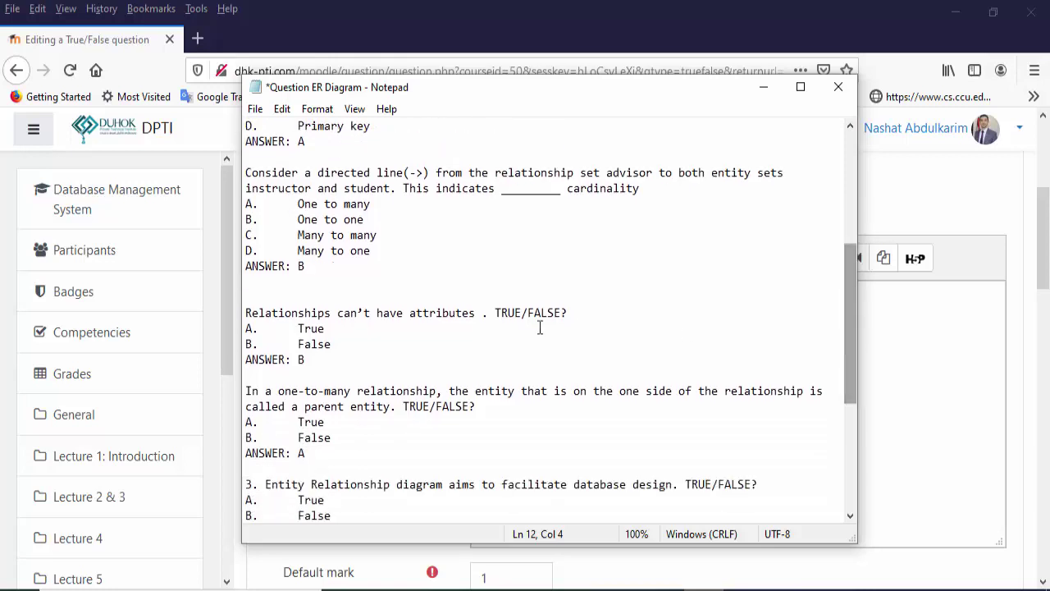
drag(566, 313, 247, 316)
key(ctrl+c)
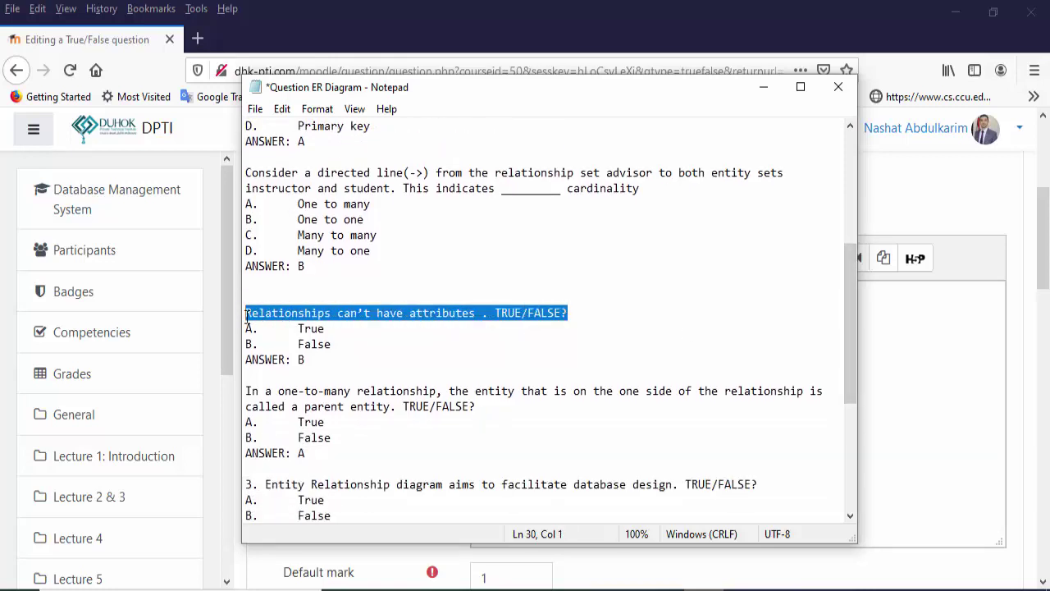
click(927, 447)
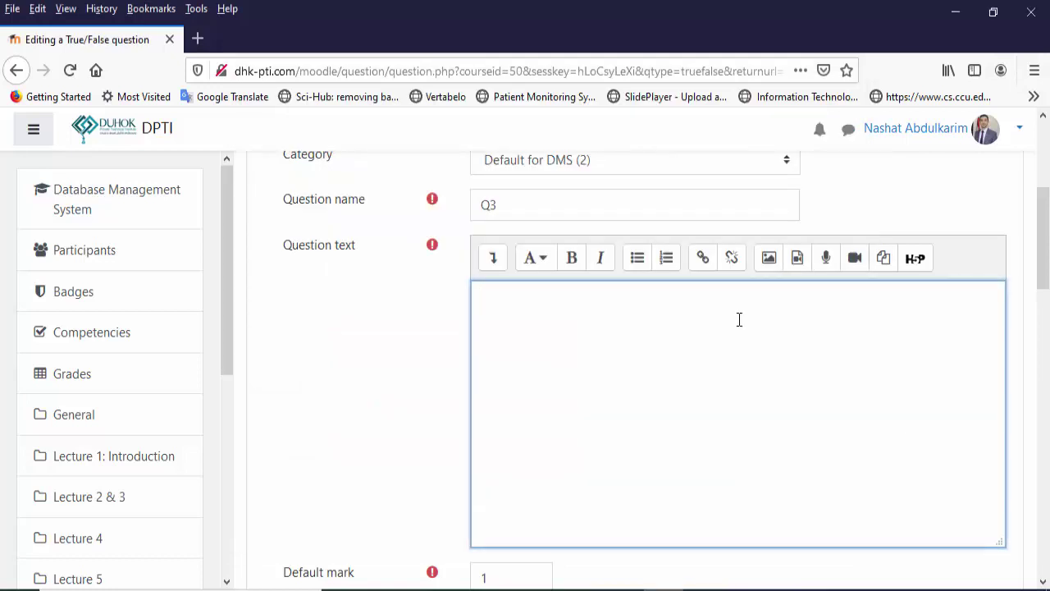
key(ctrl+v)
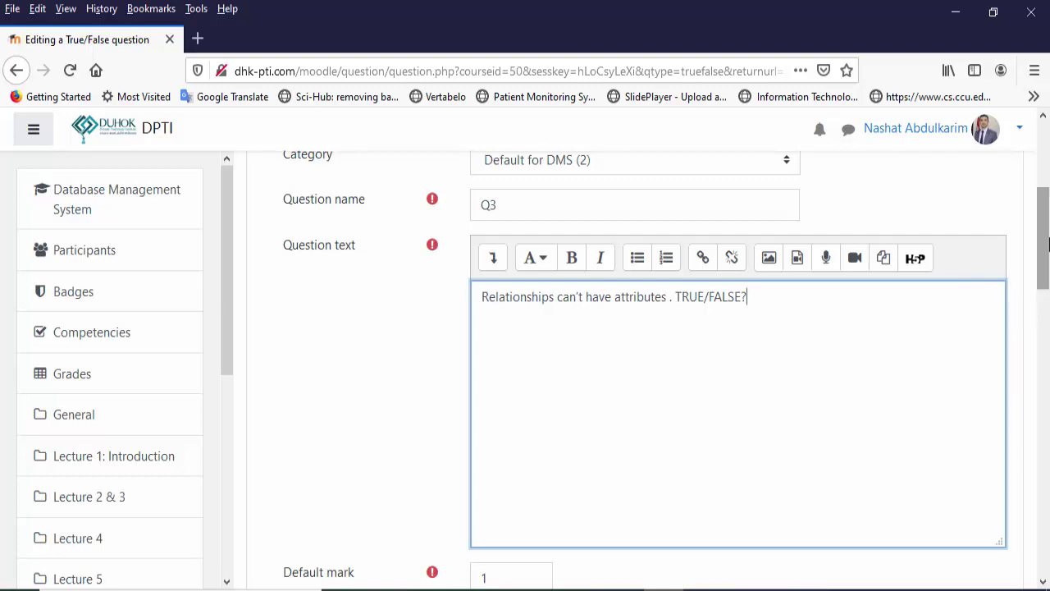
- Set the default mark of question Q3 to 2
scroll(1044, 238, down, 3)
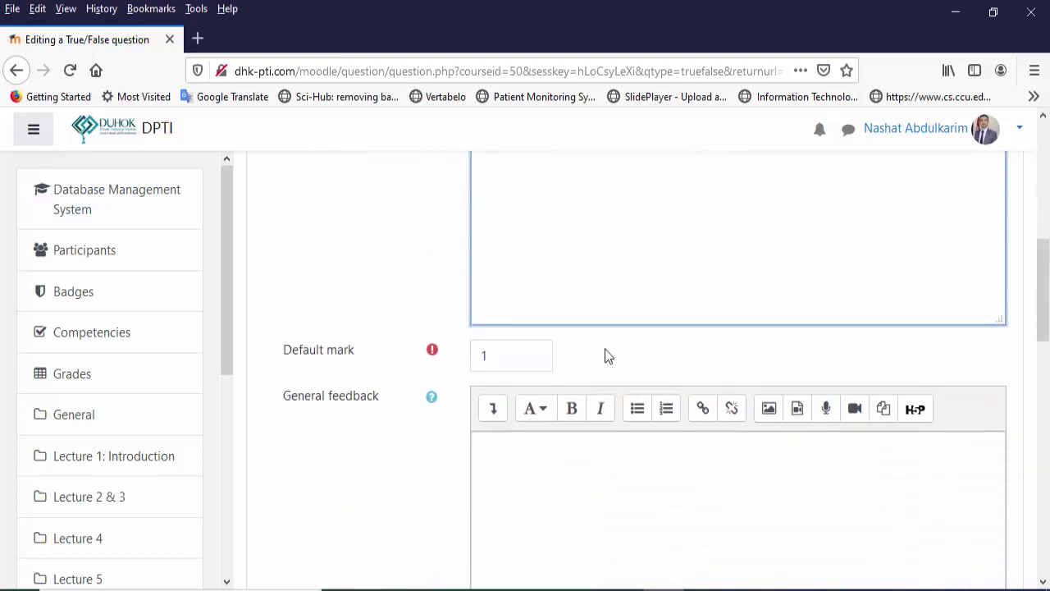
click(515, 360)
double_click(515, 360)
text(2)
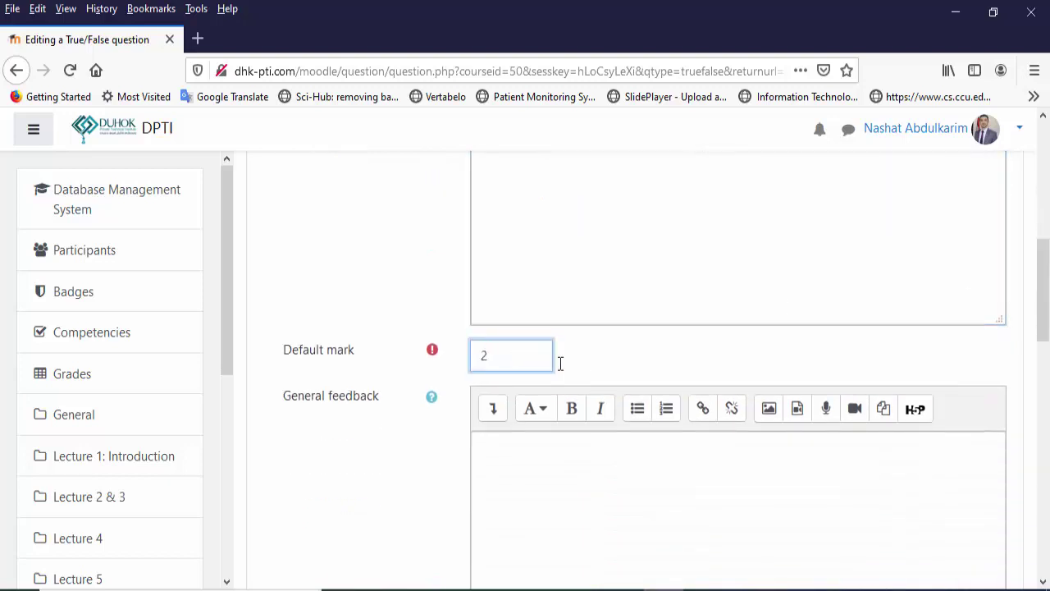
- Check Q3's answer in the Notepad question file, keep False as the correct answer, and save the question
scroll(1044, 286, down, 2)
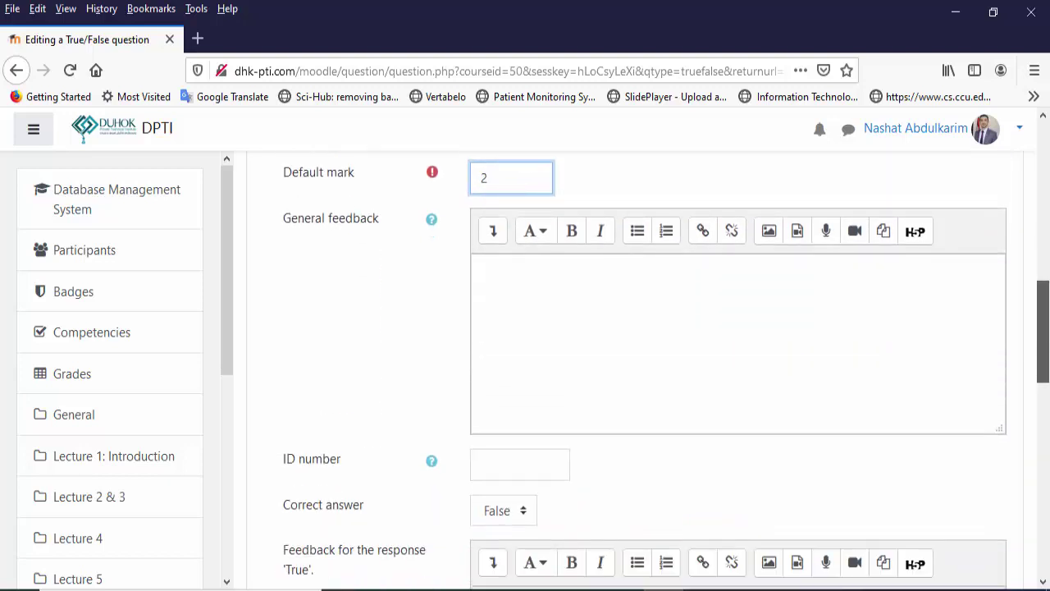
scroll(926, 370, down, 1)
scroll(926, 371, down, 1)
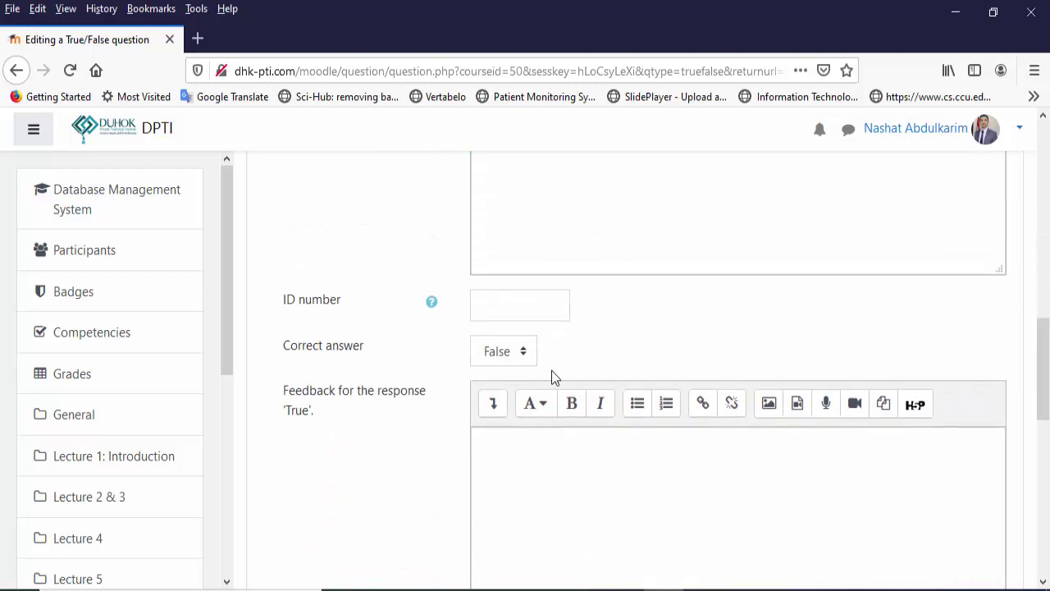
click(525, 360)
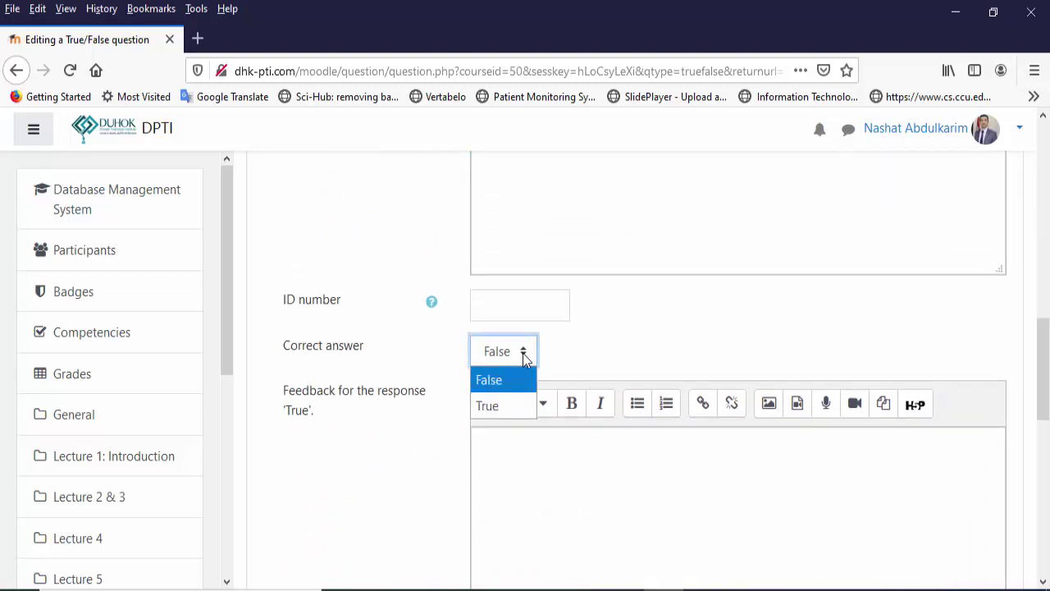
click(526, 359)
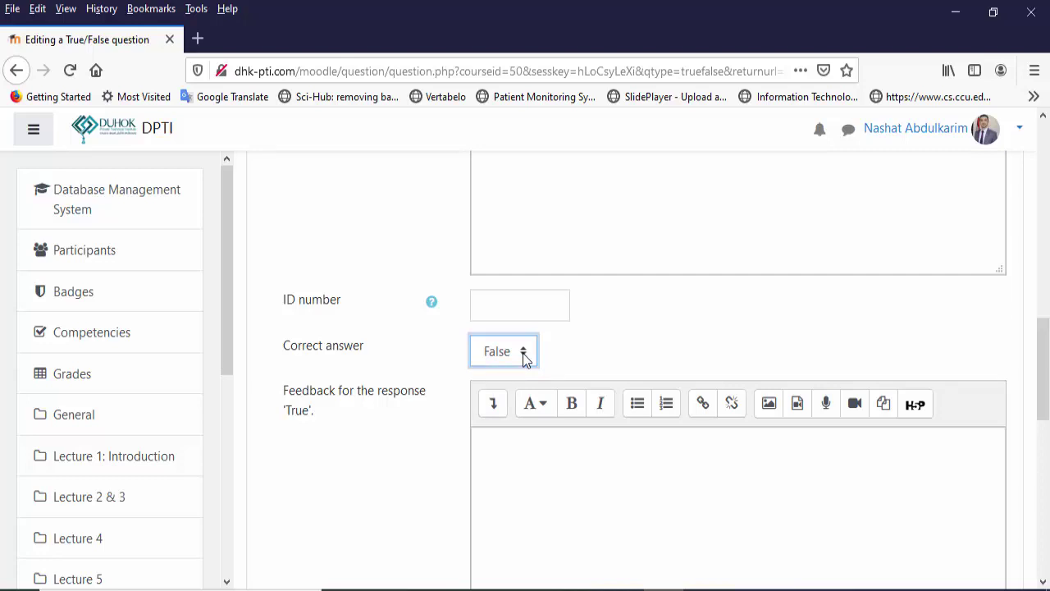
key(alt+Tab)
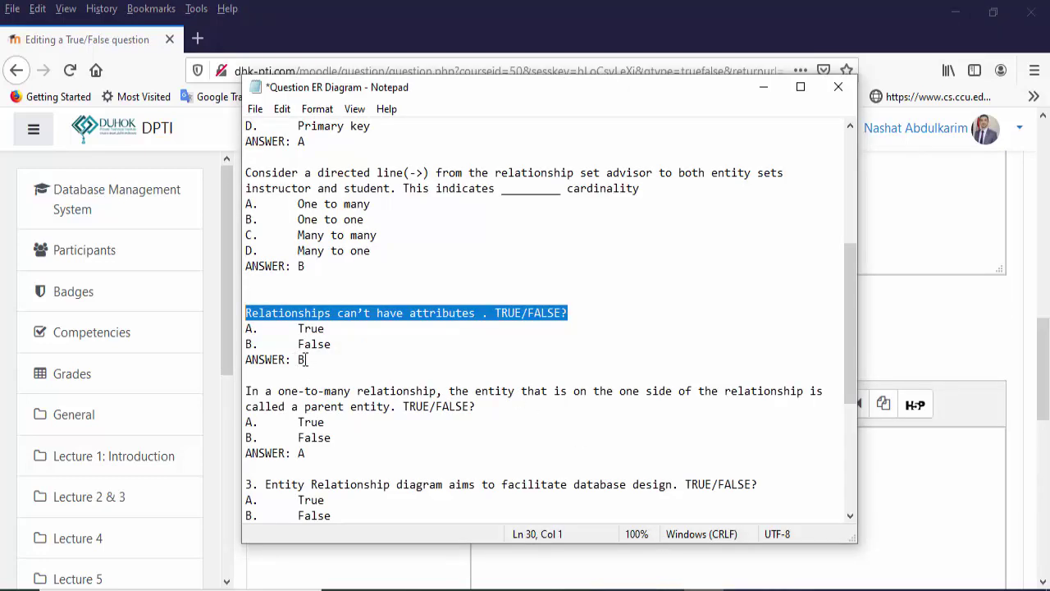
key(alt+Tab)
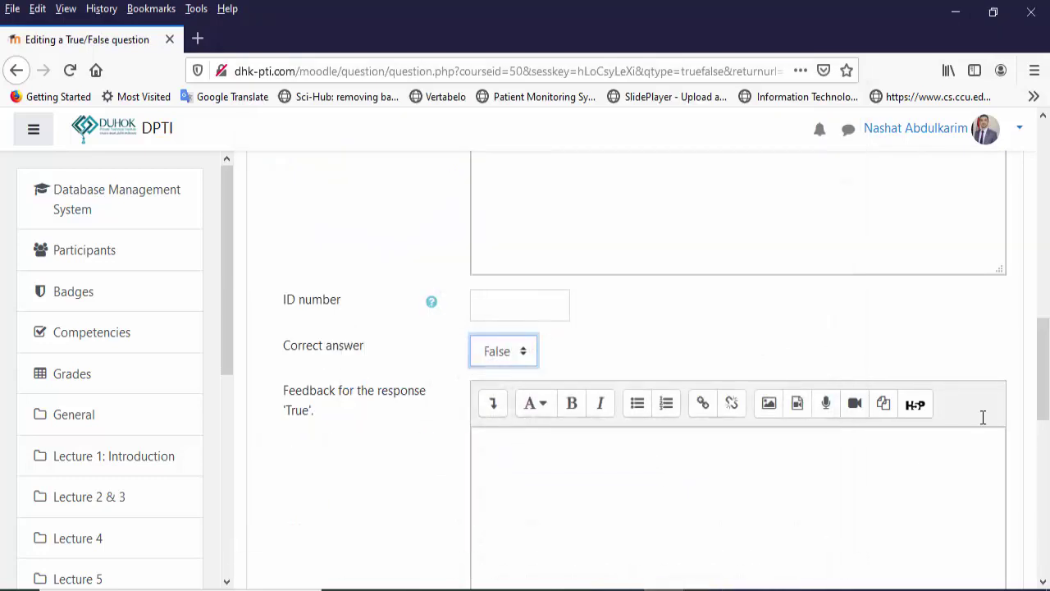
drag(1046, 372, 1047, 513)
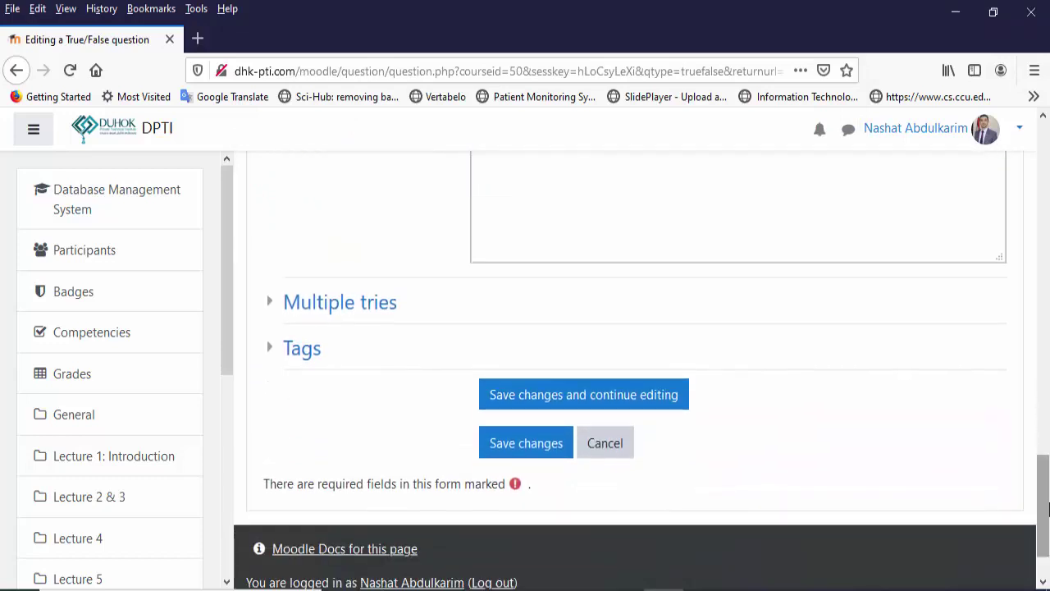
click(533, 457)
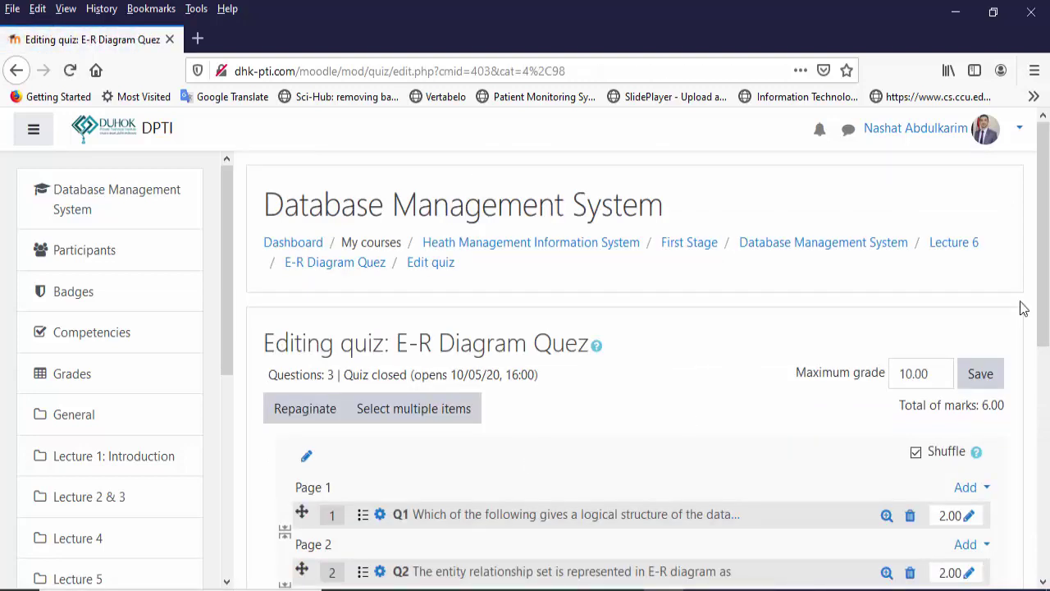
- Add a new True/False question below Q3 in the quiz
drag(1047, 300, 1046, 432)
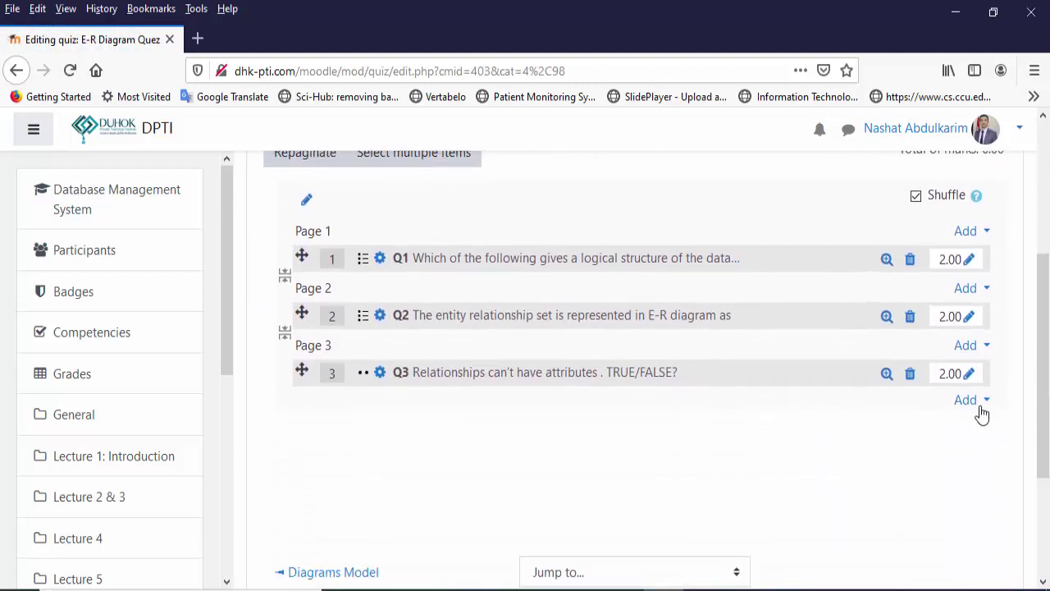
click(968, 401)
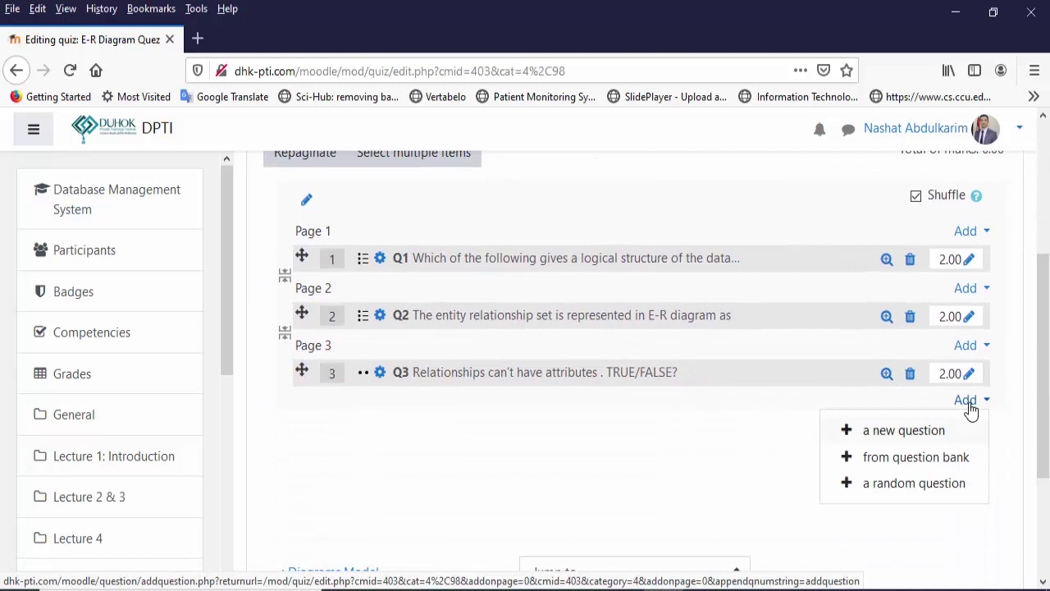
click(950, 430)
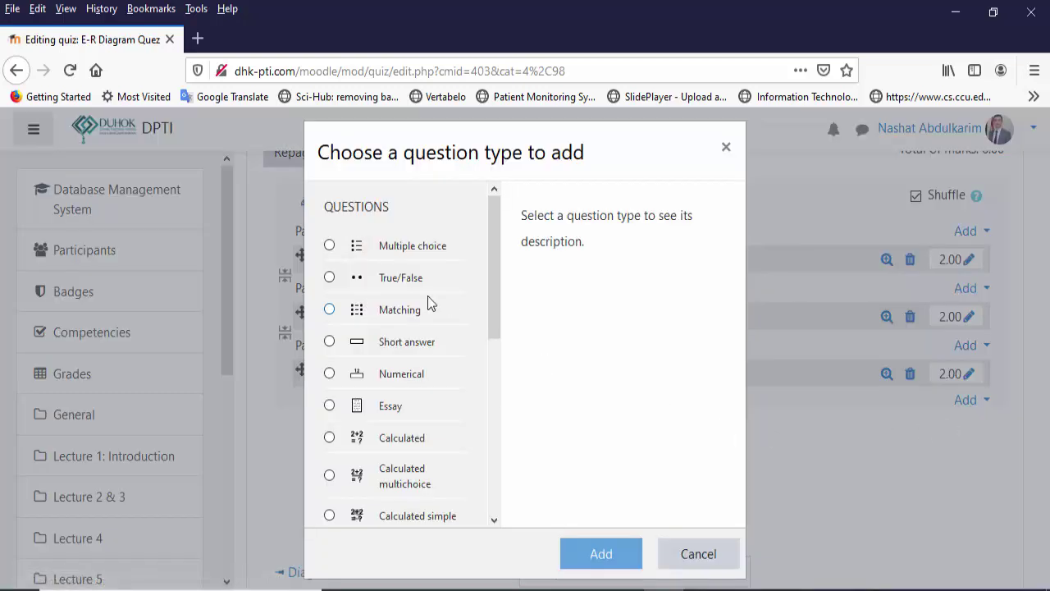
click(330, 278)
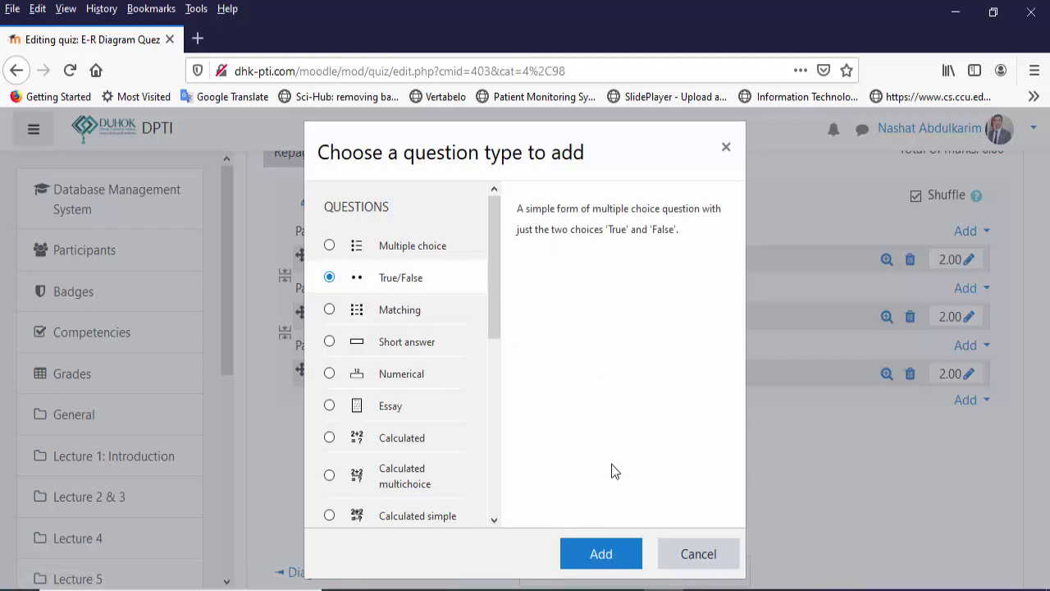
click(610, 552)
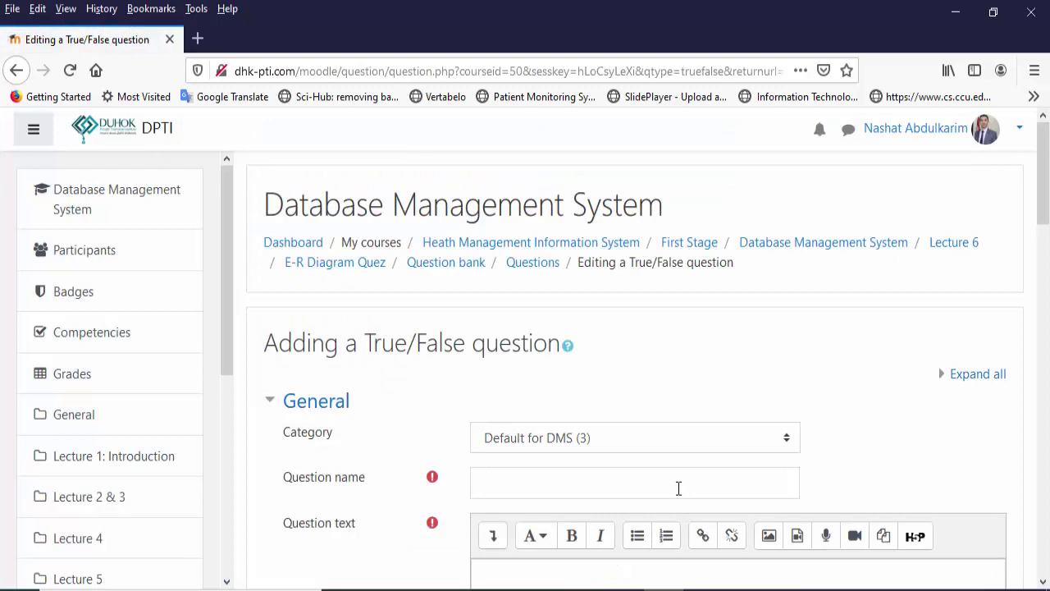
- Name the question Q4 and copy the one-to-many relationship parent entity question from the Notepad file into the question text
click(678, 484)
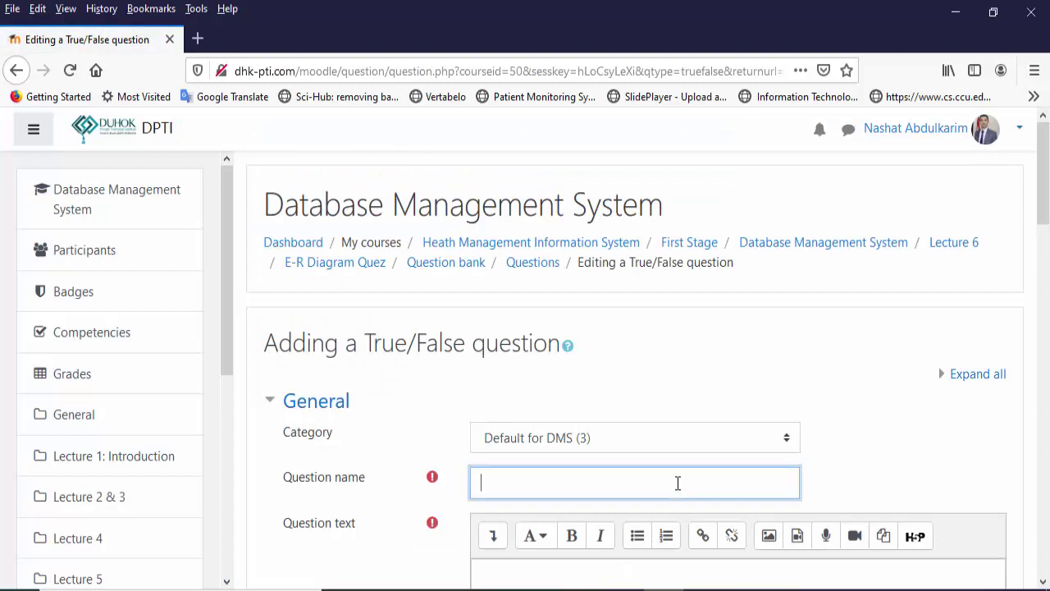
text(Q4)
drag(1040, 145, 1040, 220)
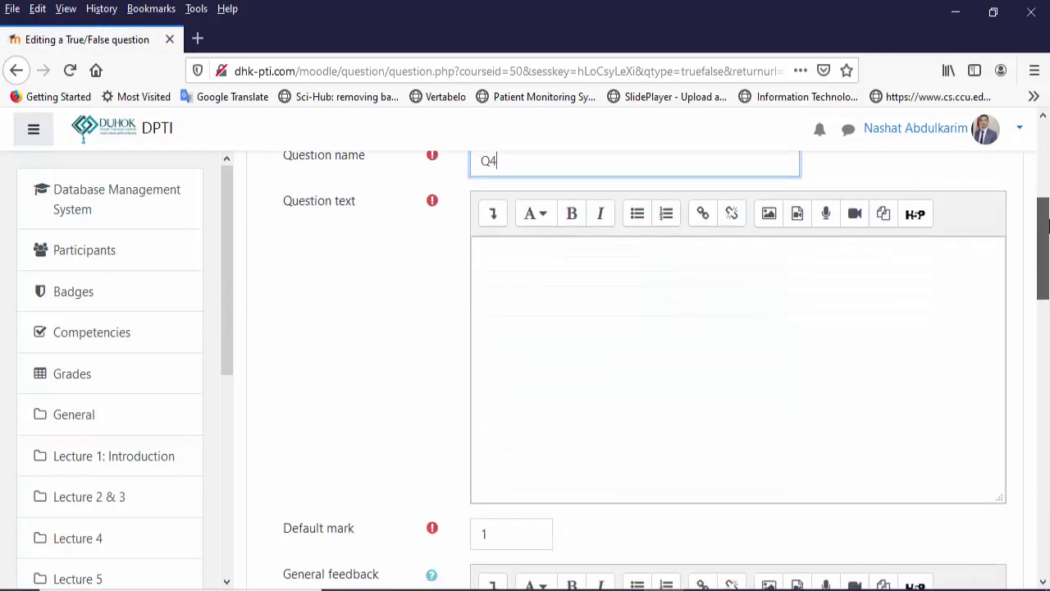
click(785, 408)
key(alt+Tab)
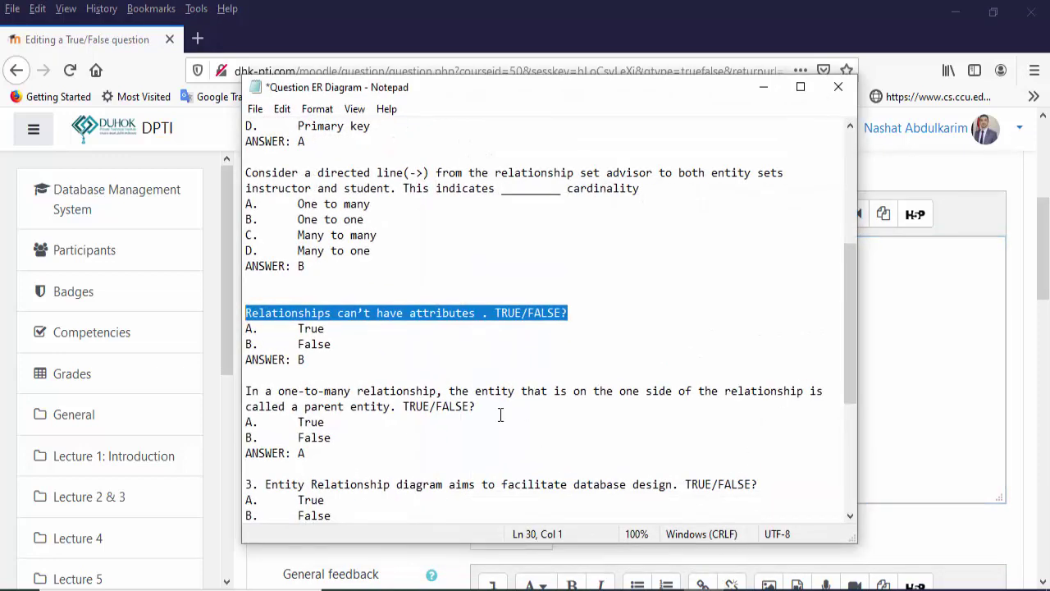
drag(476, 406, 245, 392)
key(ctrl+c)
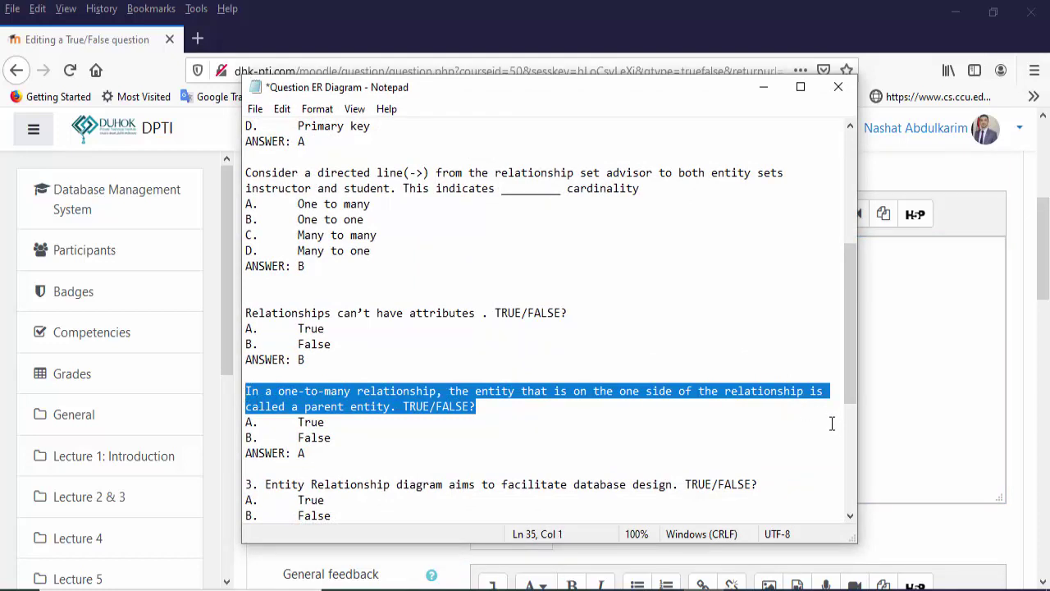
click(943, 413)
key(ctrl+v)
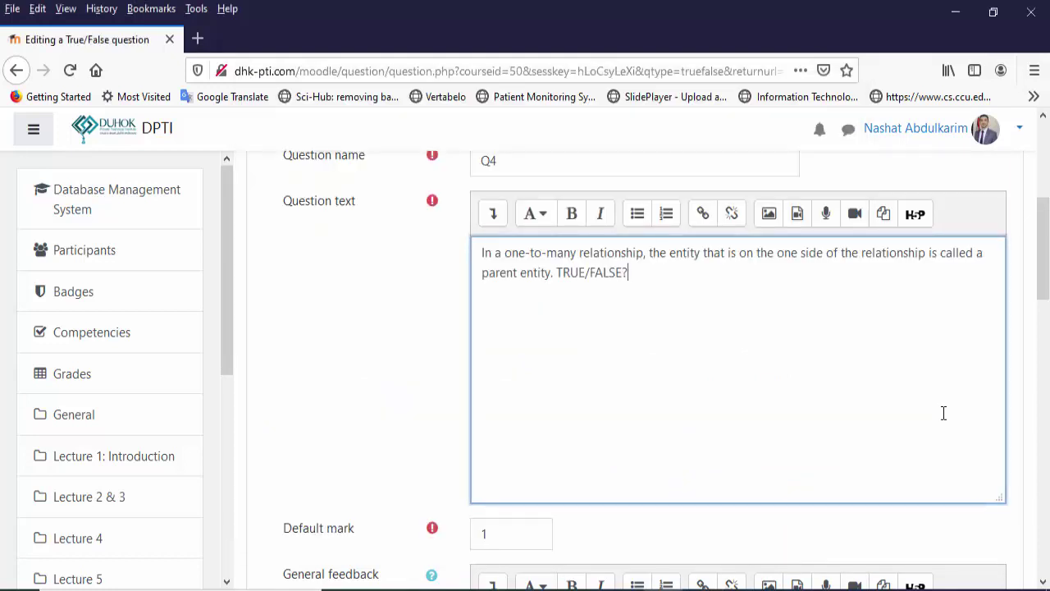
- Set the default mark of question Q4 to 2
drag(1041, 277, 1047, 329)
double_click(485, 318)
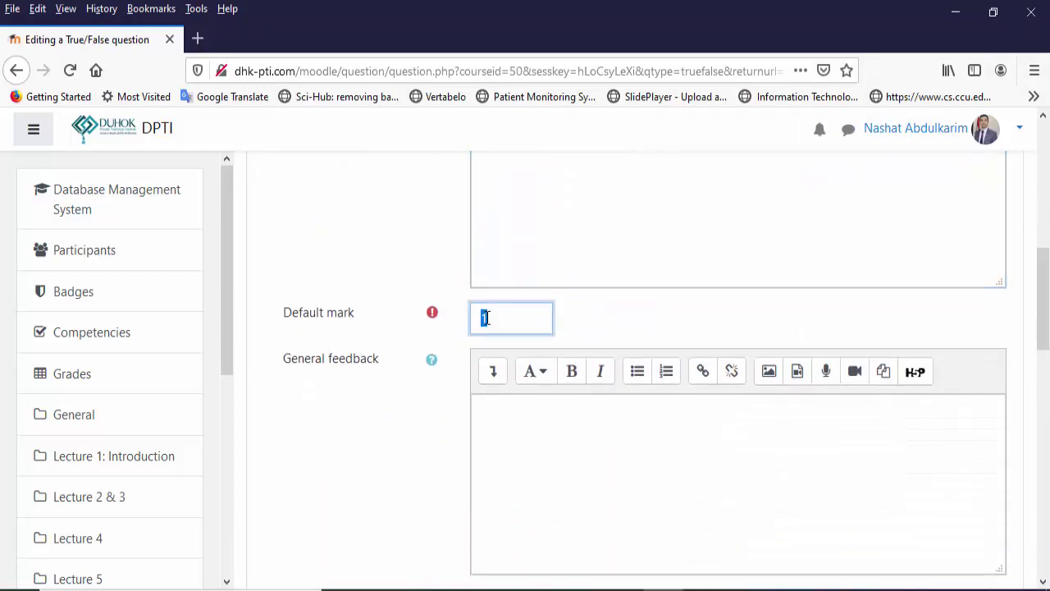
text(2)
- Check Q4's answer in the Notepad question file, set the correct answer to True, and save the question
drag(1047, 308, 1047, 398)
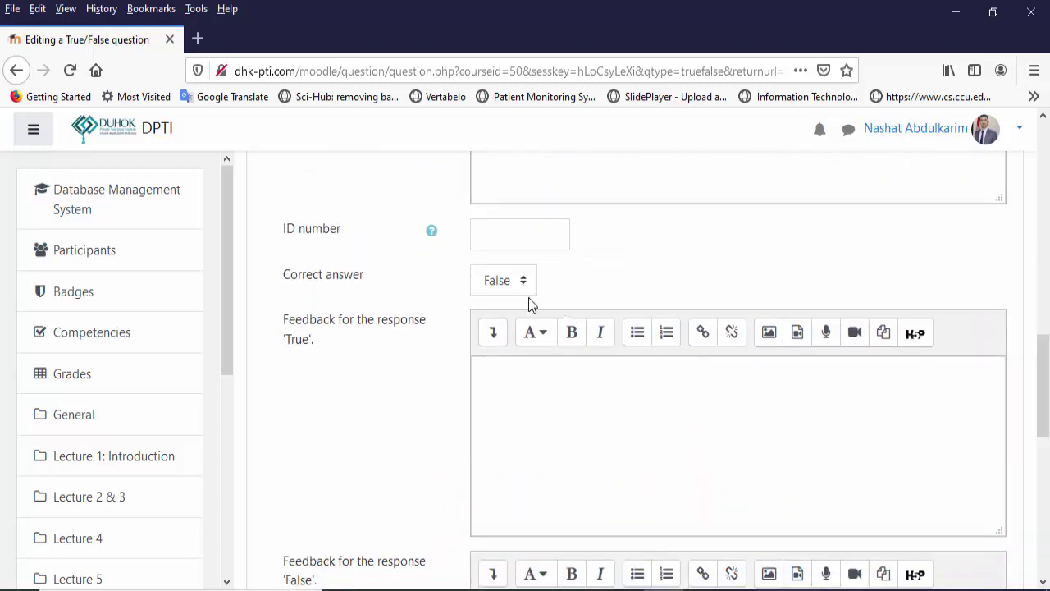
click(704, 590)
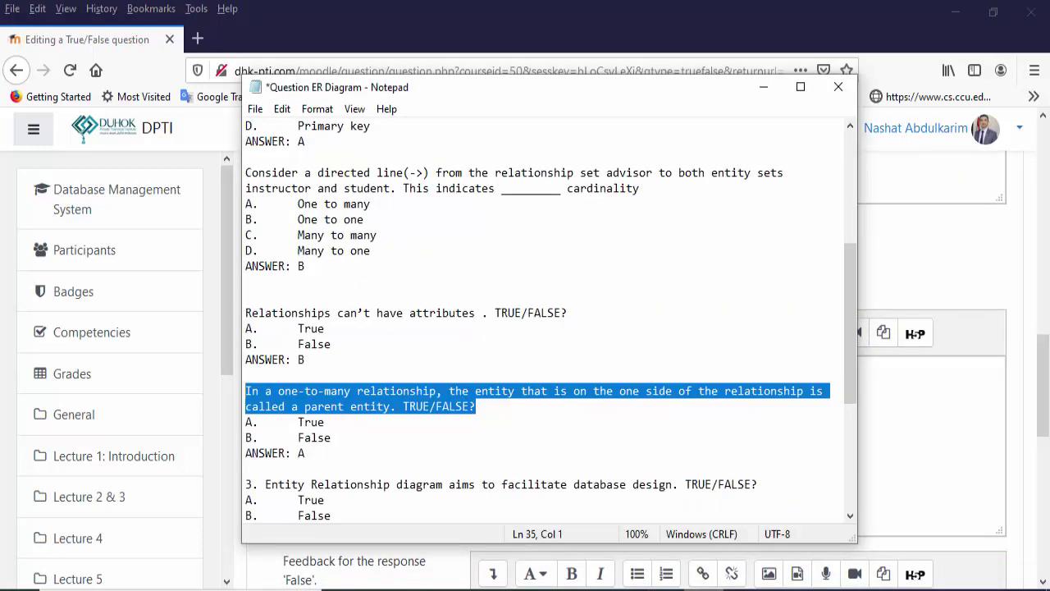
click(704, 590)
click(519, 286)
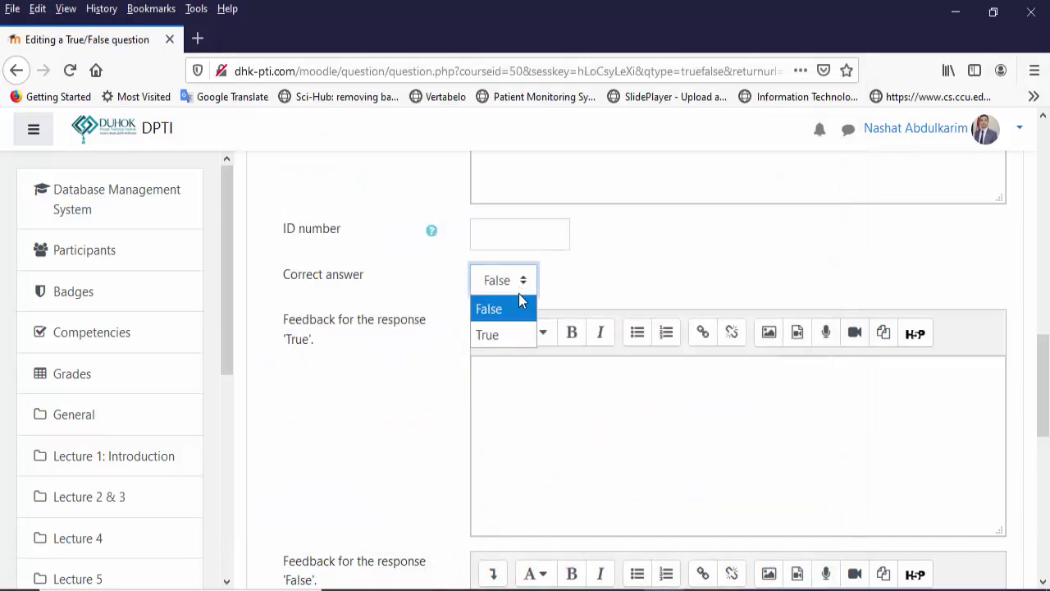
click(515, 334)
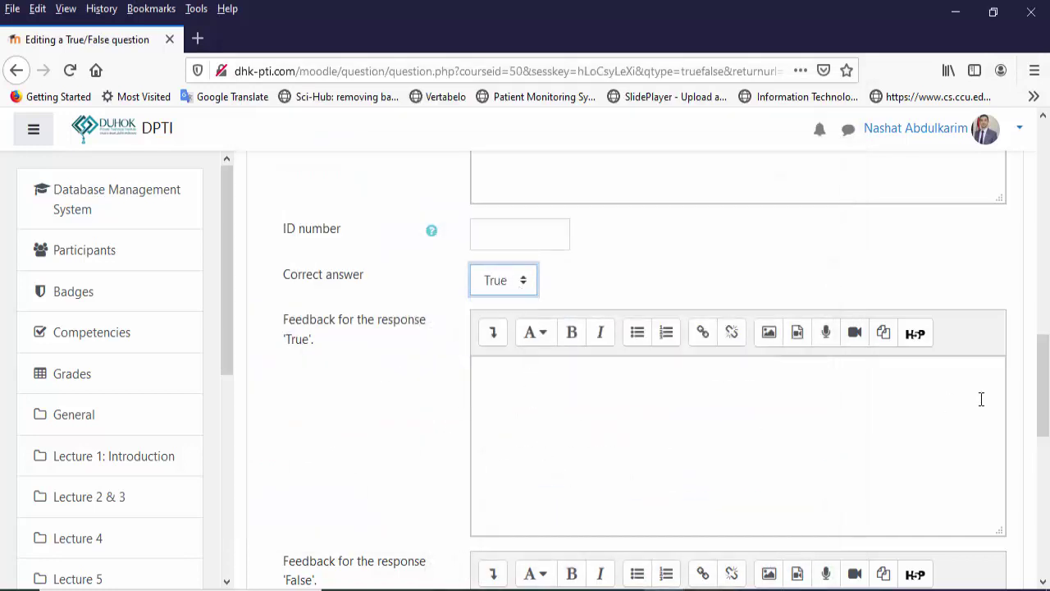
drag(1046, 389, 1044, 517)
click(555, 444)
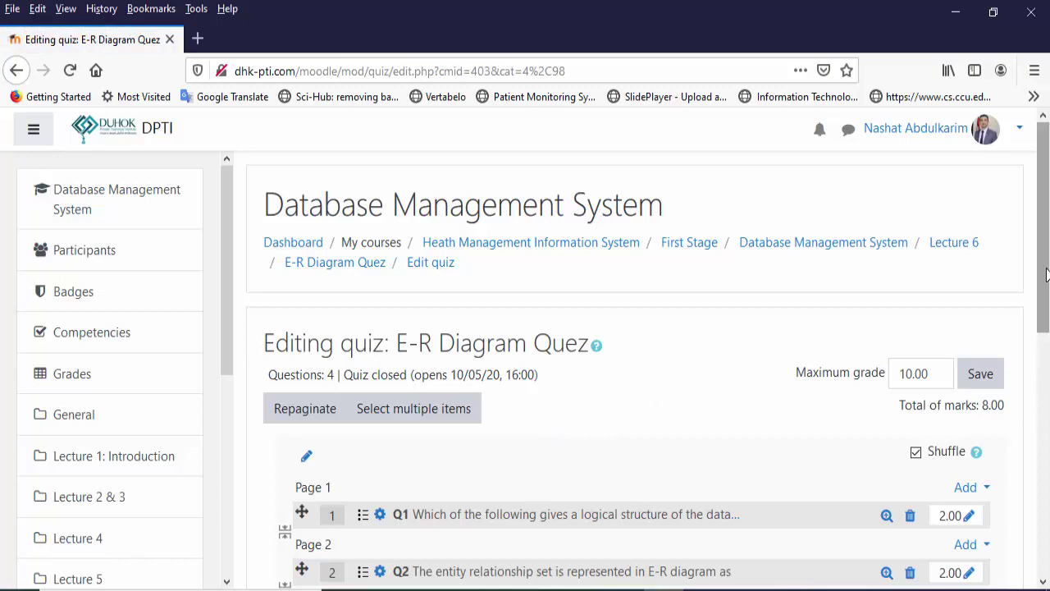
- Add a new short answer question to the quiz below Q4
scroll(1047, 378, down, 3)
scroll(1048, 385, down, 1)
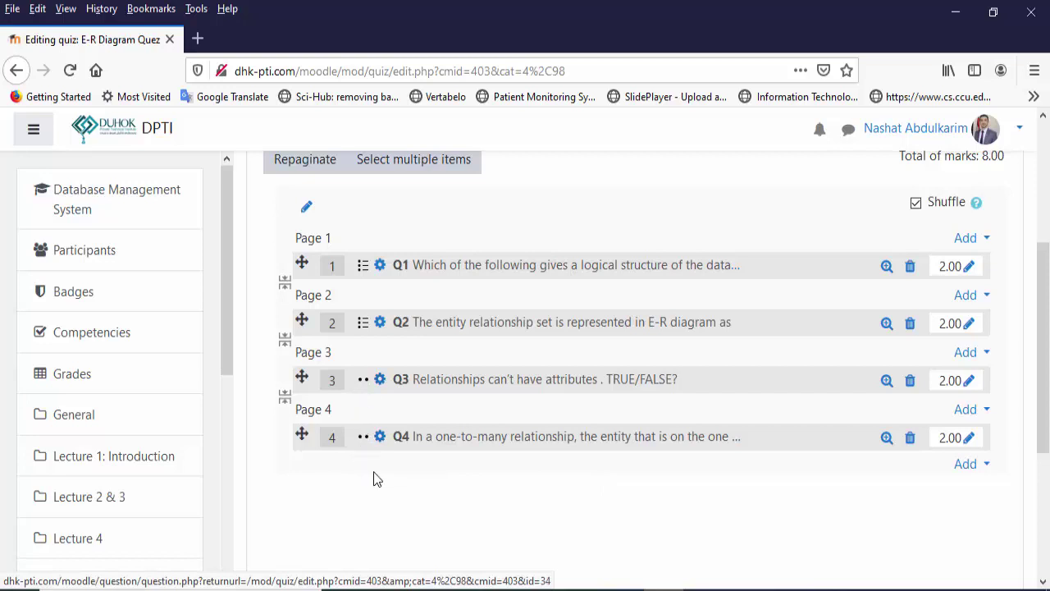
click(966, 465)
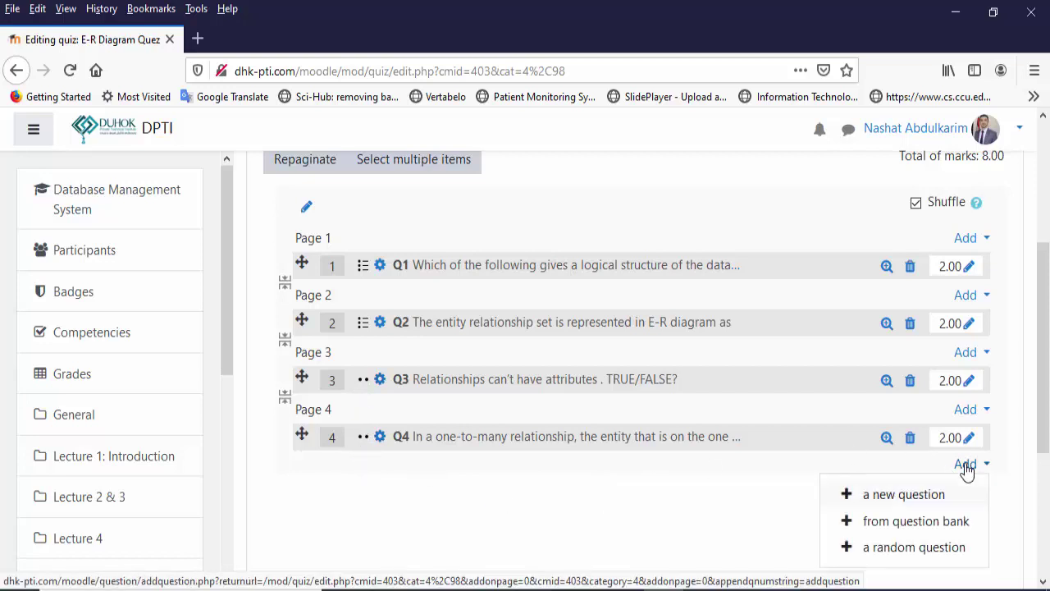
click(918, 496)
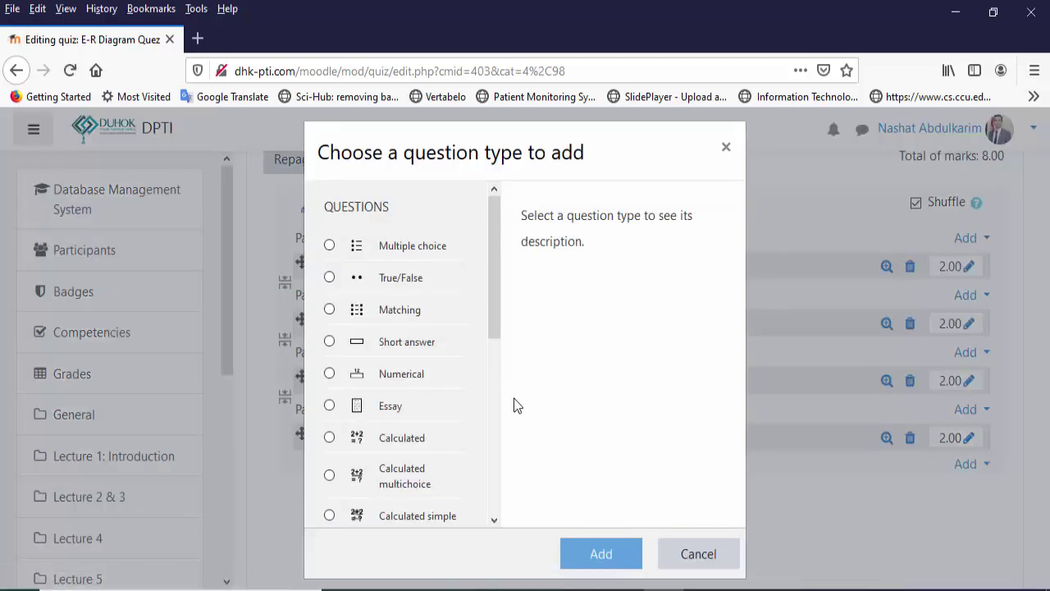
click(409, 348)
click(594, 554)
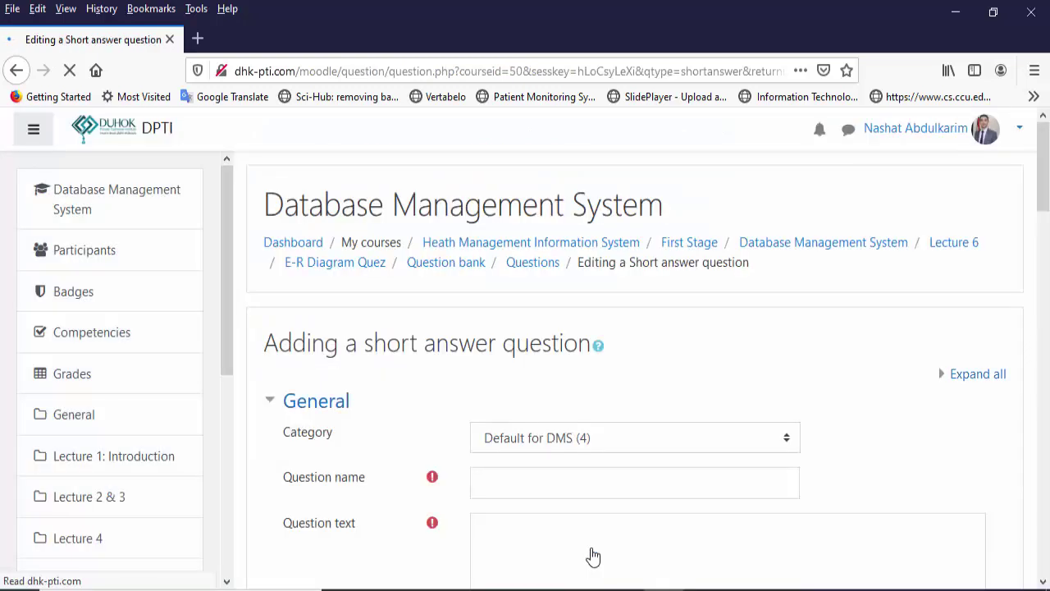
- Name the short answer question Q5
click(586, 484)
text(Q)
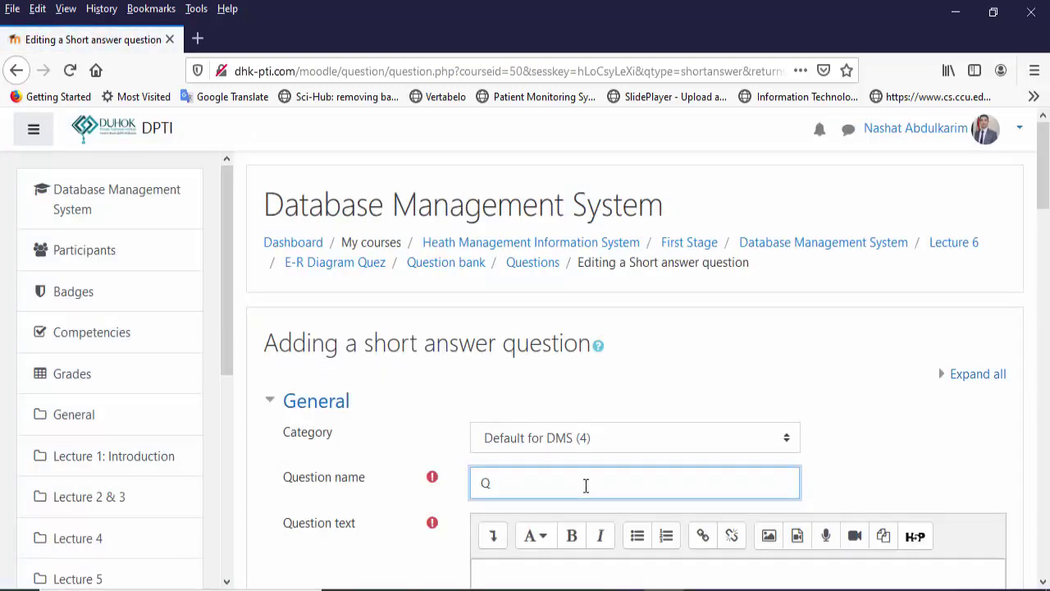
text(5)
- Copy the question "The descriptive property possessed by each entity set is" with its blank from the Notepad file into Q5's question text
scroll(1036, 176, down, 3)
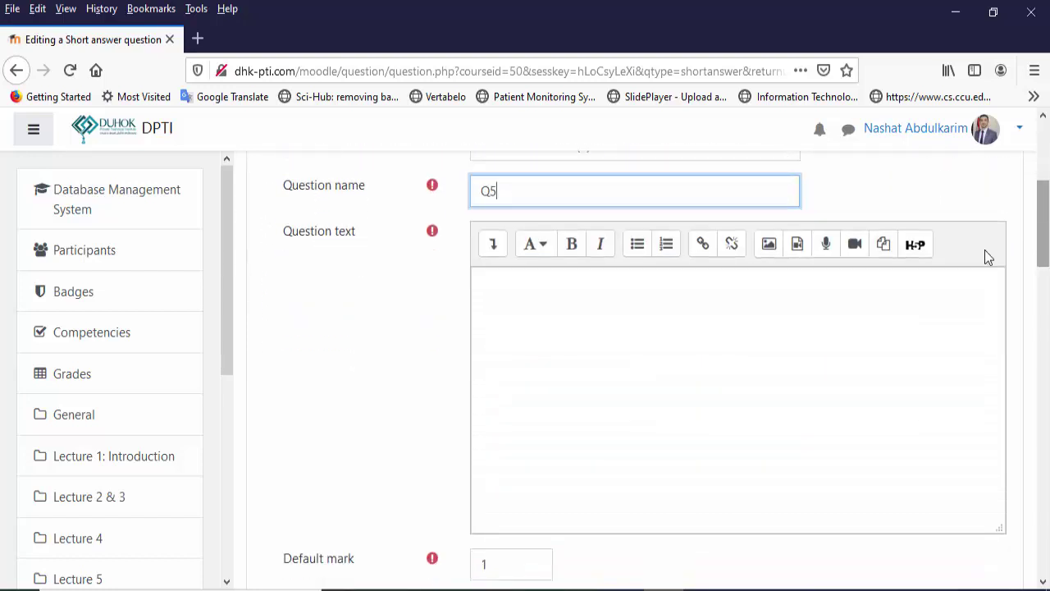
click(786, 324)
key(alt+Tab)
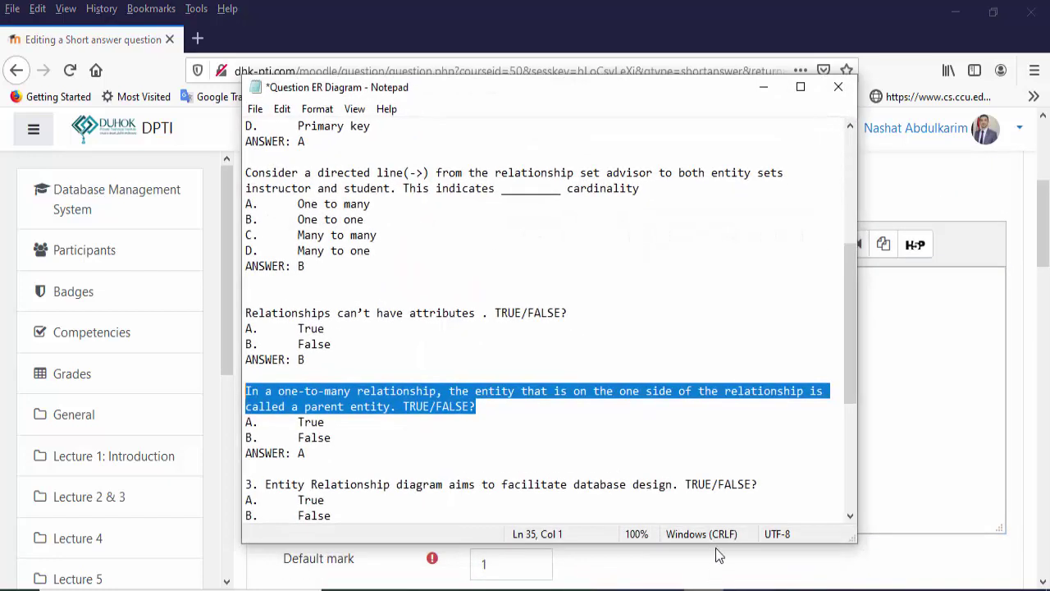
drag(849, 359, 855, 476)
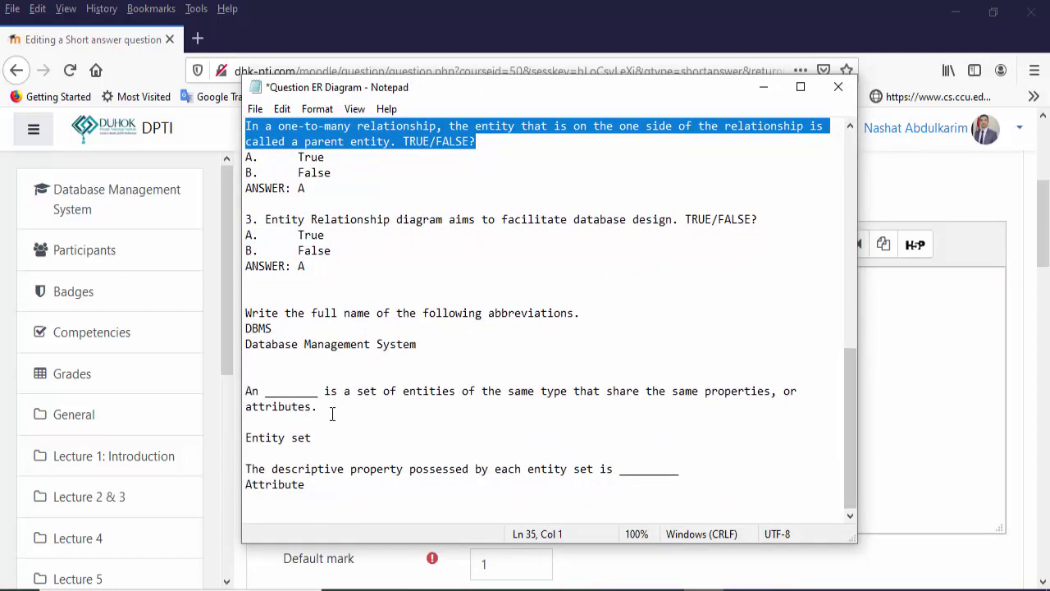
drag(320, 411, 242, 392)
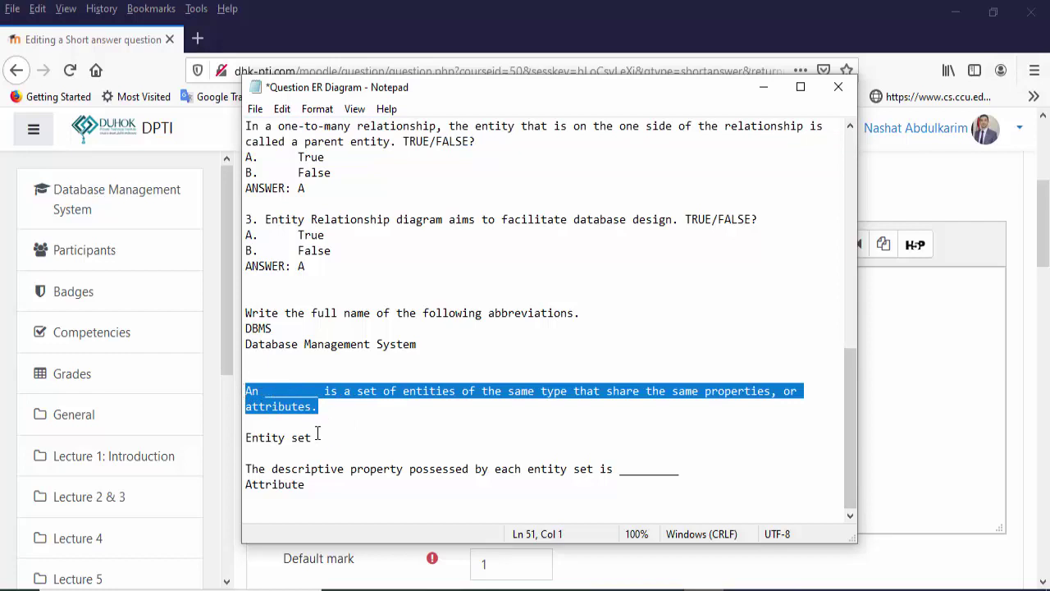
double_click(249, 468)
drag(249, 468, 691, 474)
key(ctrl+c)
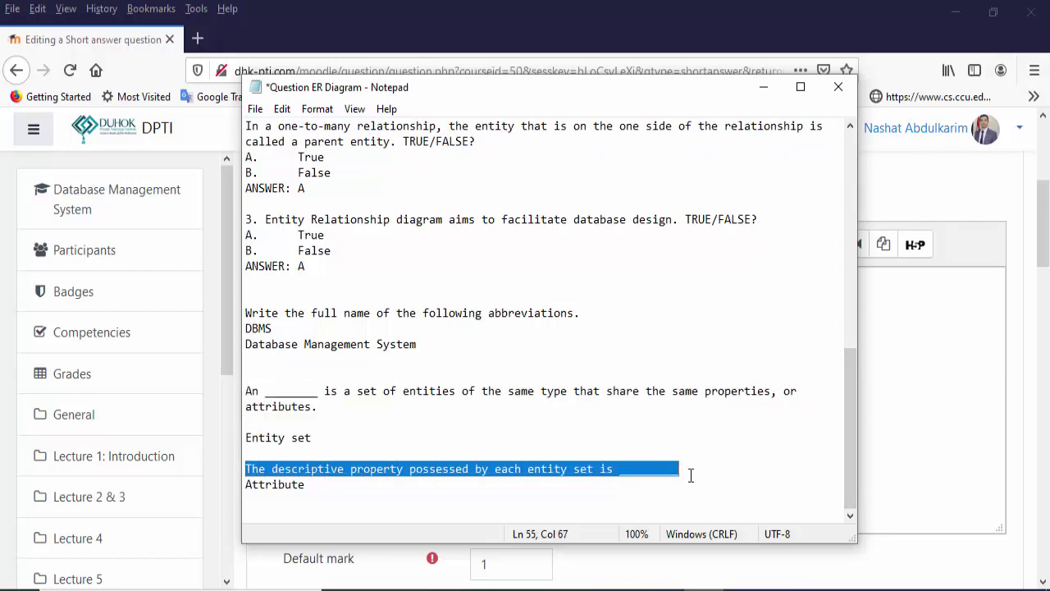
click(948, 397)
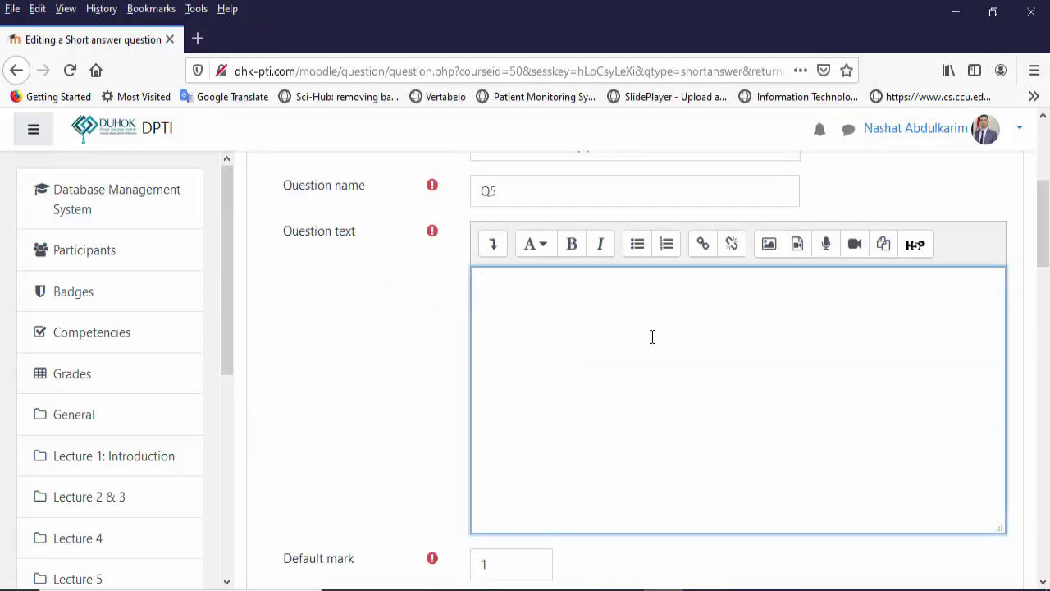
key(ctrl+v)
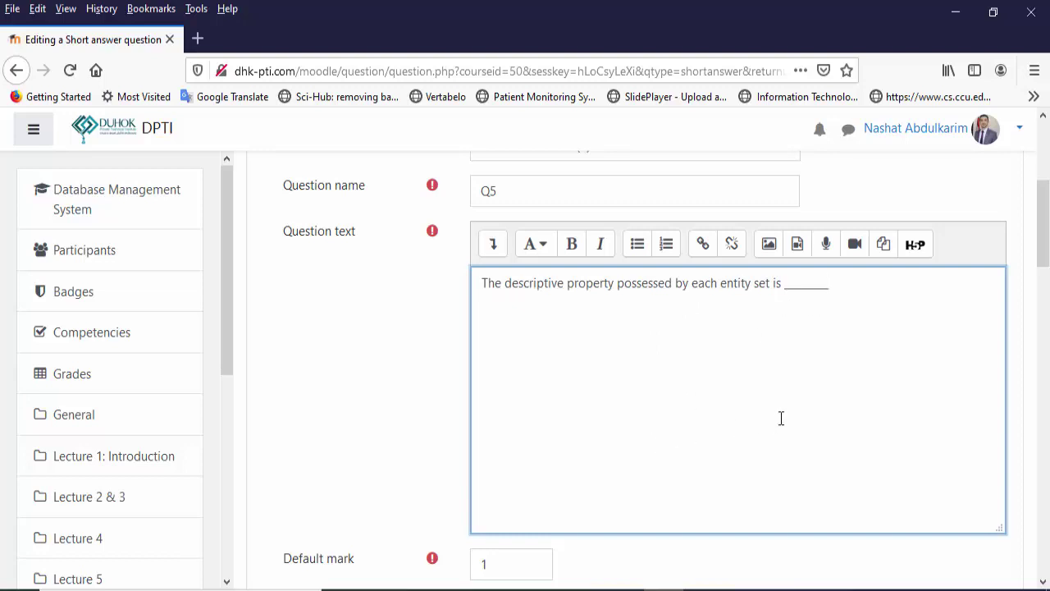
- Set the default mark of question Q5 to 2
drag(1043, 256, 1046, 277)
click(515, 433)
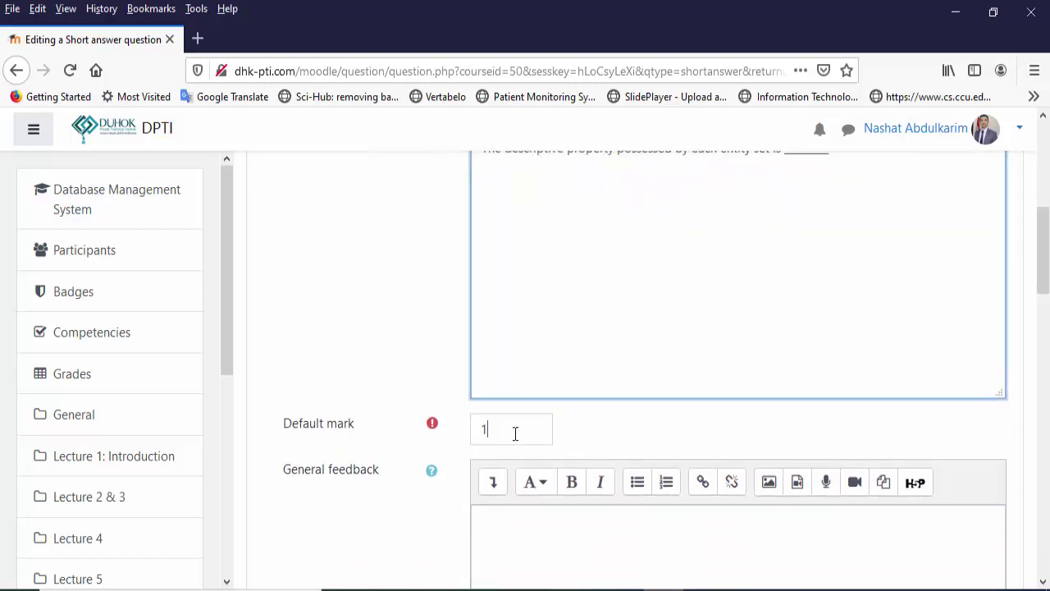
double_click(515, 433)
text(2)
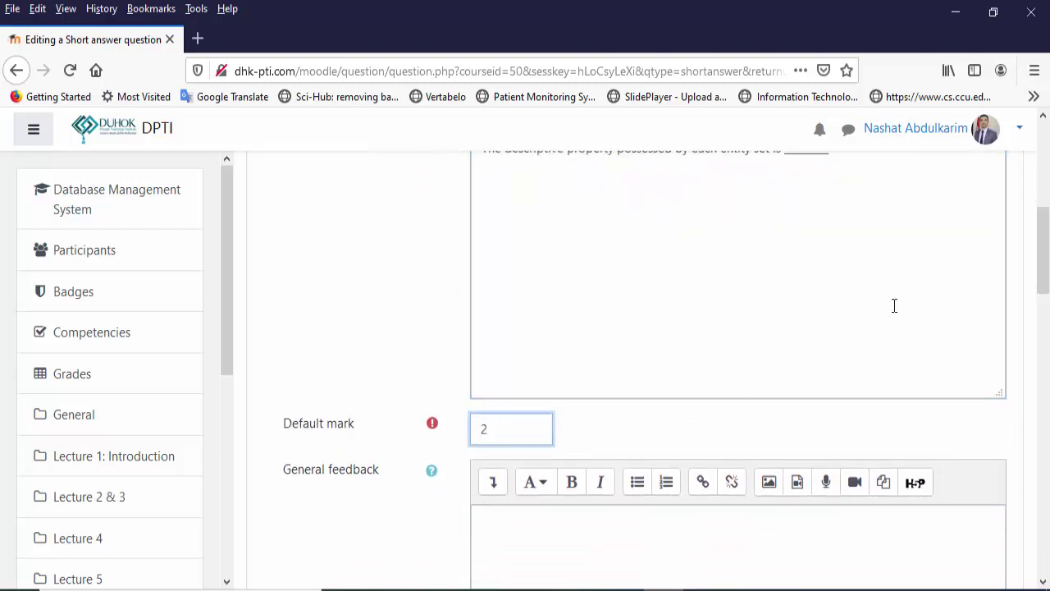
- Start filling in Answer 1 of Q5 and switch to the Notepad question file to get the answer text
drag(1044, 259, 1048, 329)
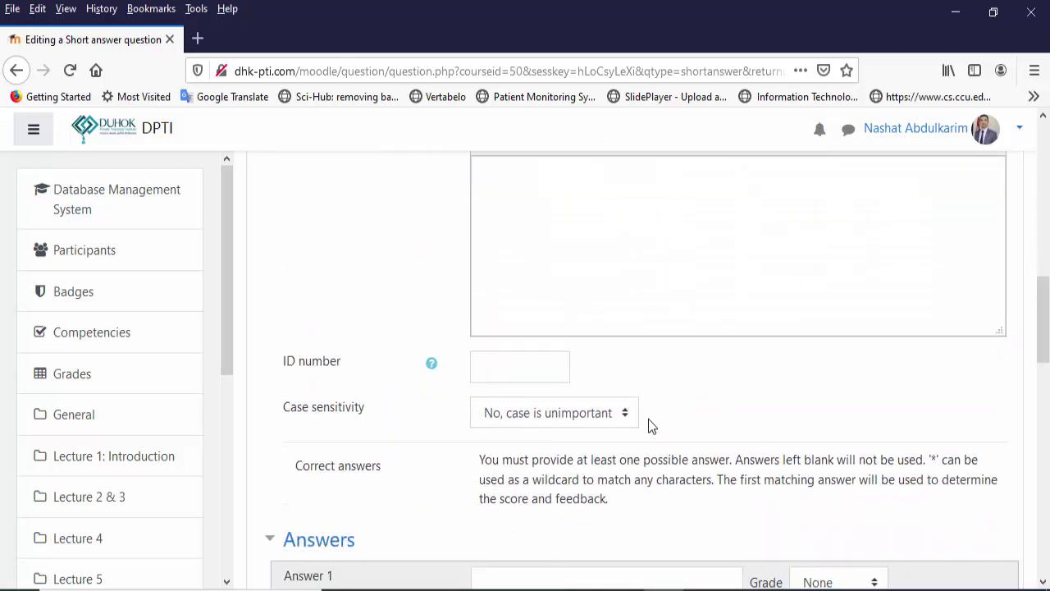
drag(1045, 348, 1048, 392)
click(602, 362)
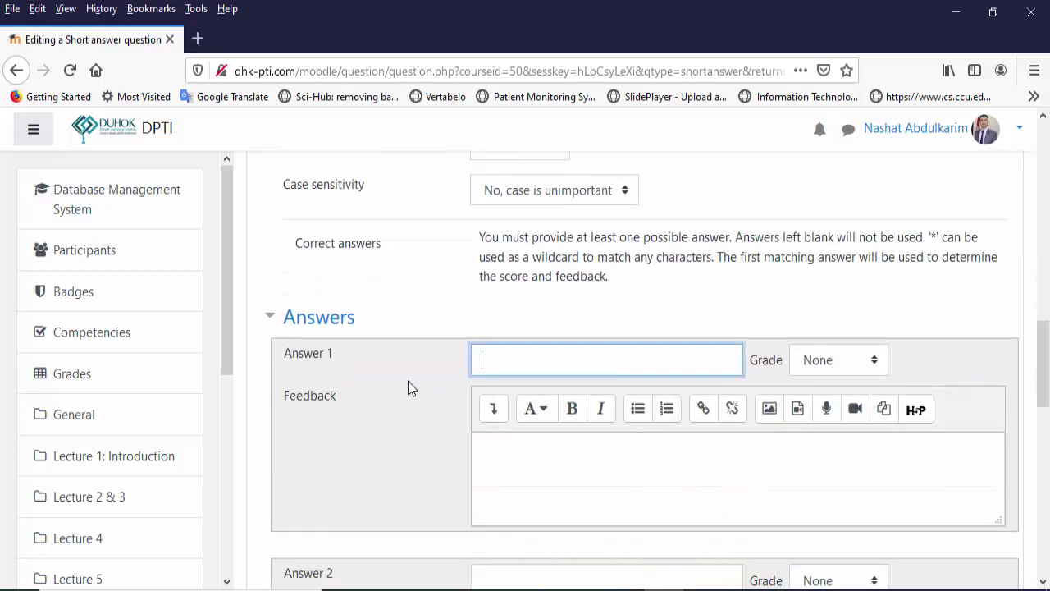
click(708, 589)
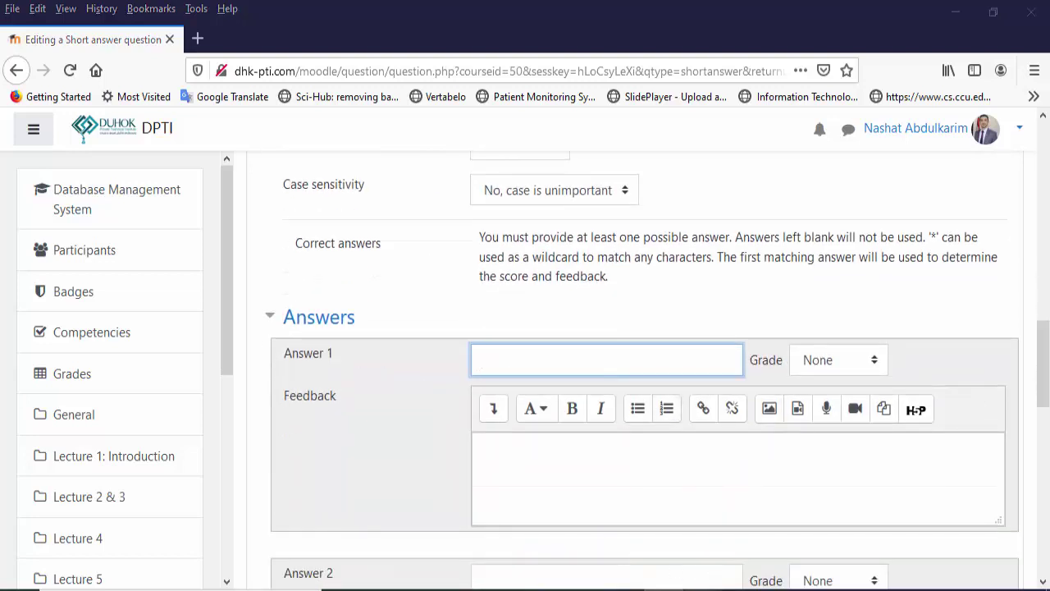
- Copy "Attribute" from the Notepad question file into Answer 1 and set its grade to 100%
drag(306, 484, 233, 481)
key(ctrl+c)
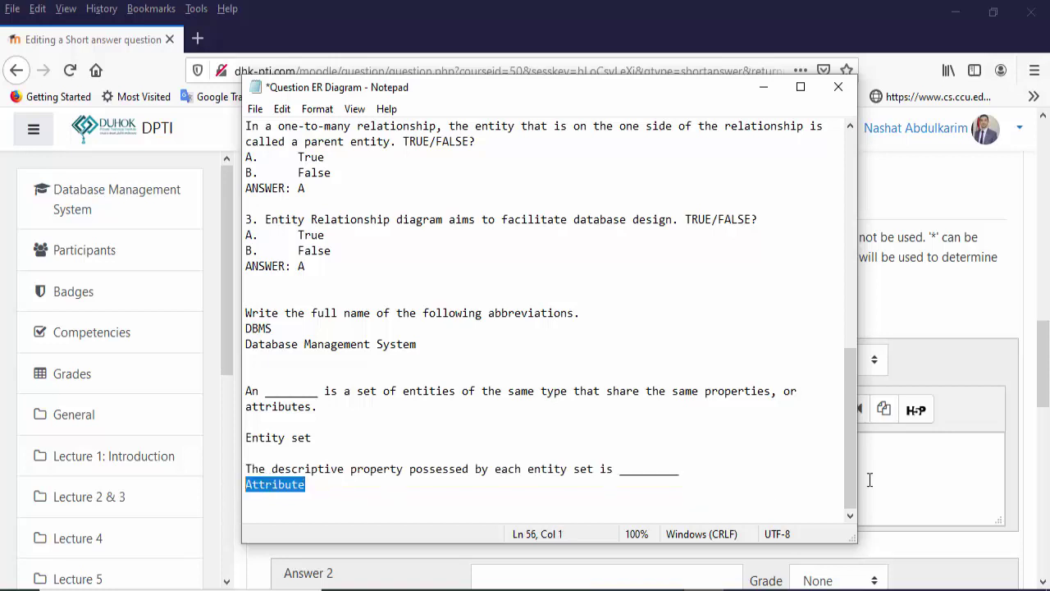
click(938, 476)
click(586, 363)
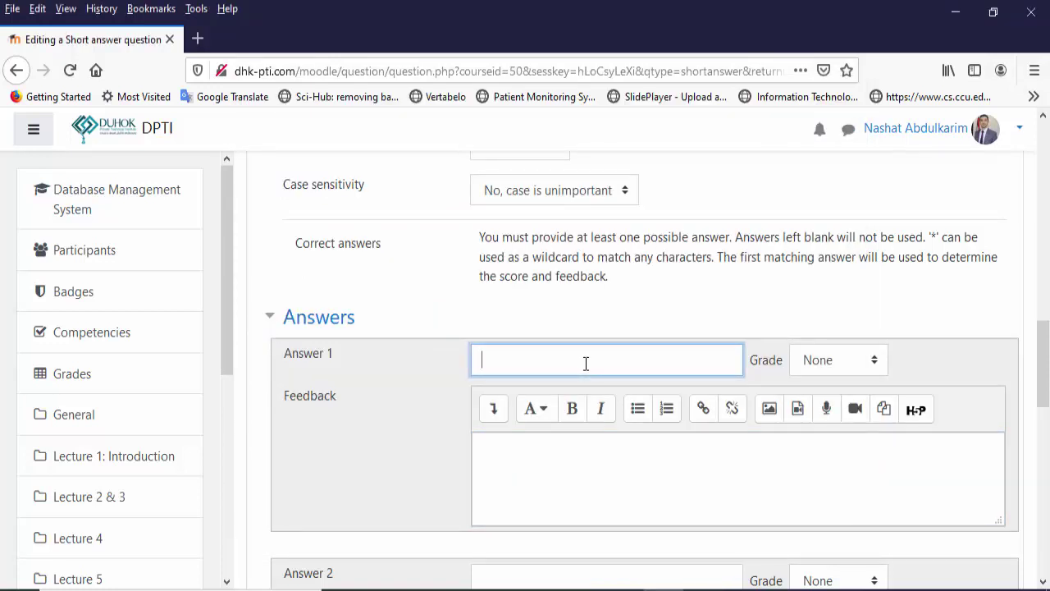
key(ctrl+v)
click(825, 365)
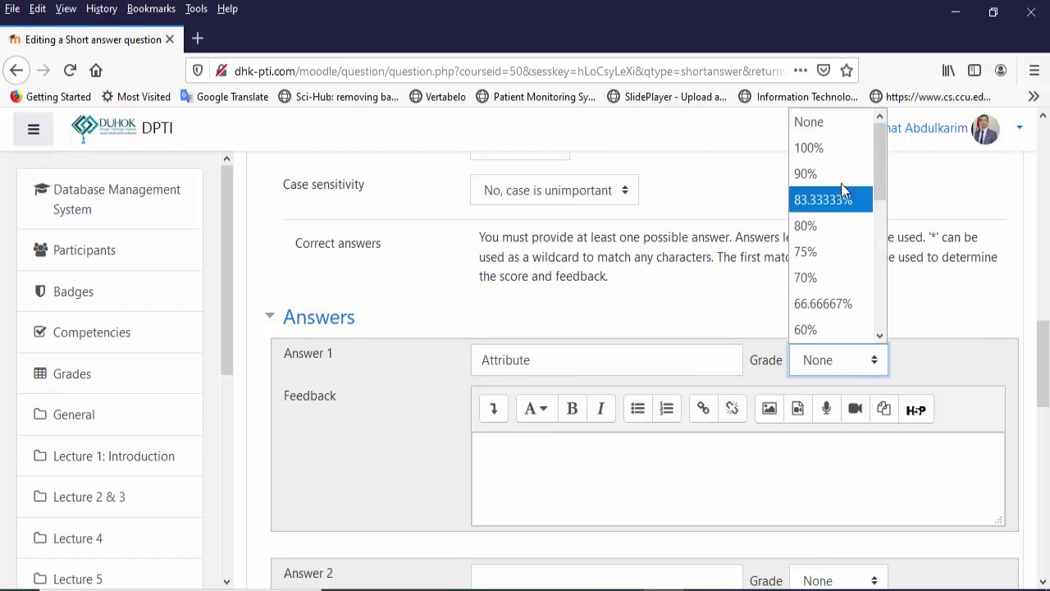
click(852, 149)
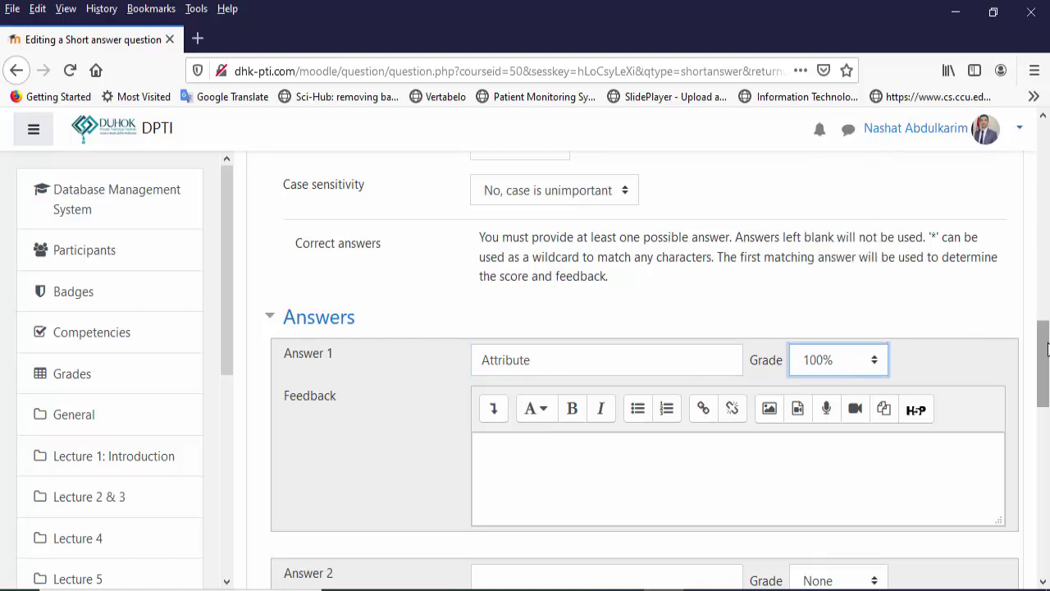
- Enter the misspelling "Attrebut" as Answer 2 and give it a grade of 75%
drag(1046, 347, 1046, 379)
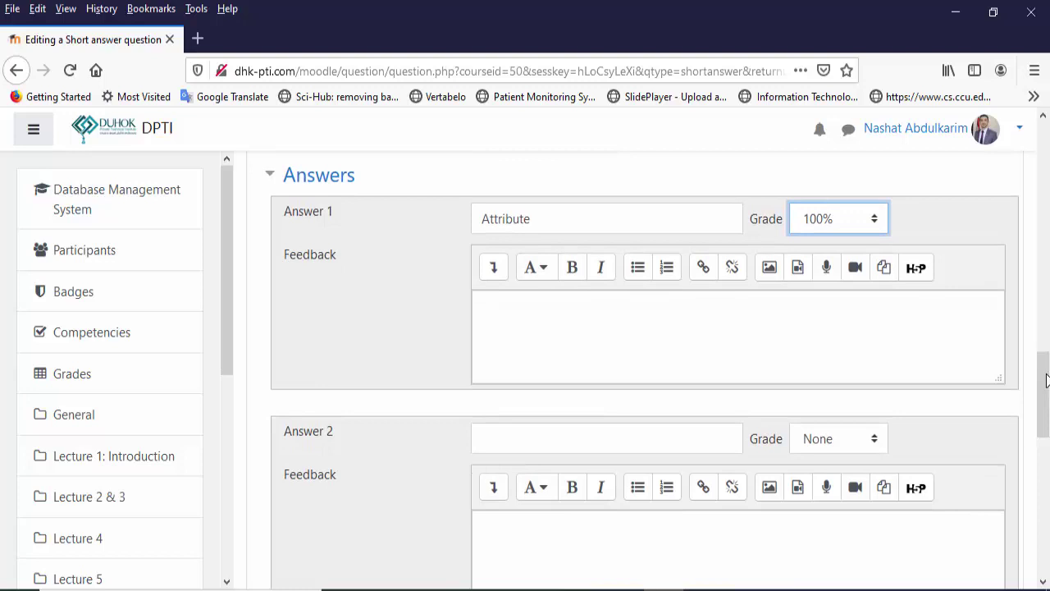
scroll(1046, 380, down, 1)
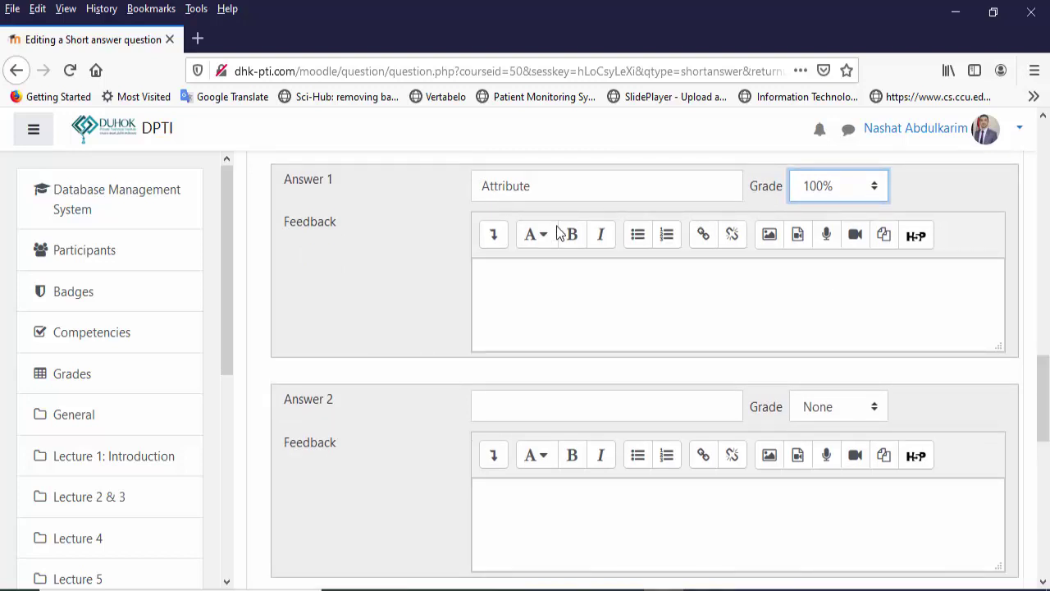
click(520, 412)
key(ctrl+v)
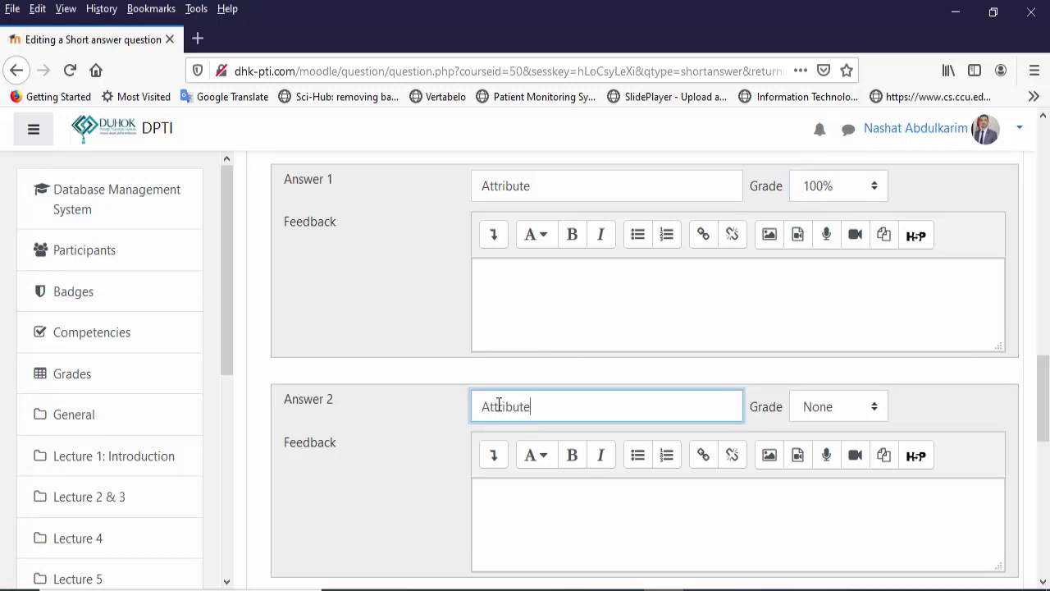
click(511, 420)
key(BackSpace)
text(e)
click(539, 408)
click(807, 415)
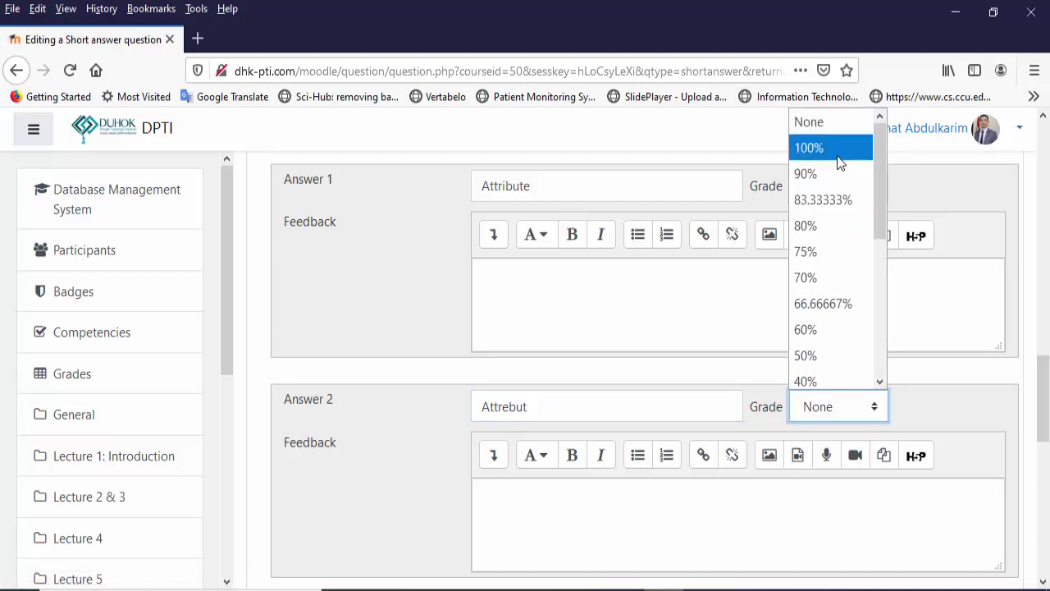
click(830, 252)
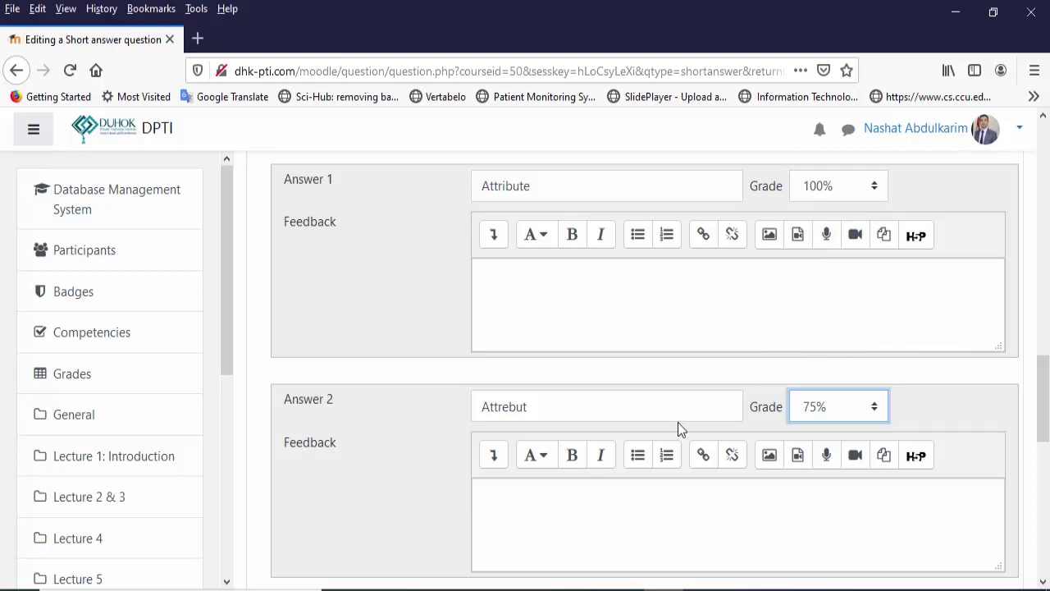
- Enter the misspelling "Atribut" as Answer 3 with a 75% grade and save the short answer question
scroll(1038, 429, down, 2)
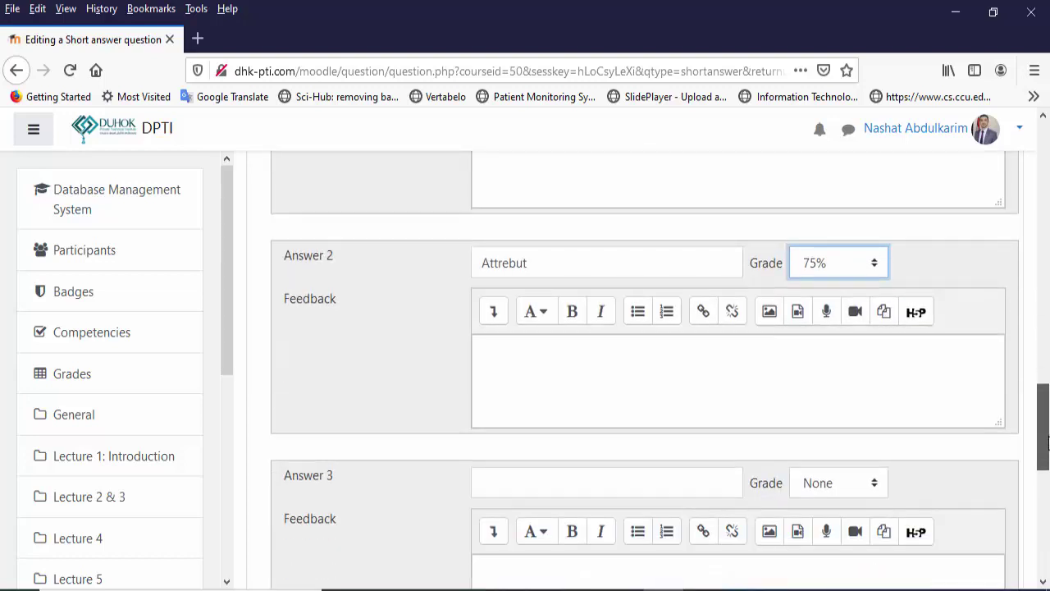
click(698, 457)
text(Attribute)
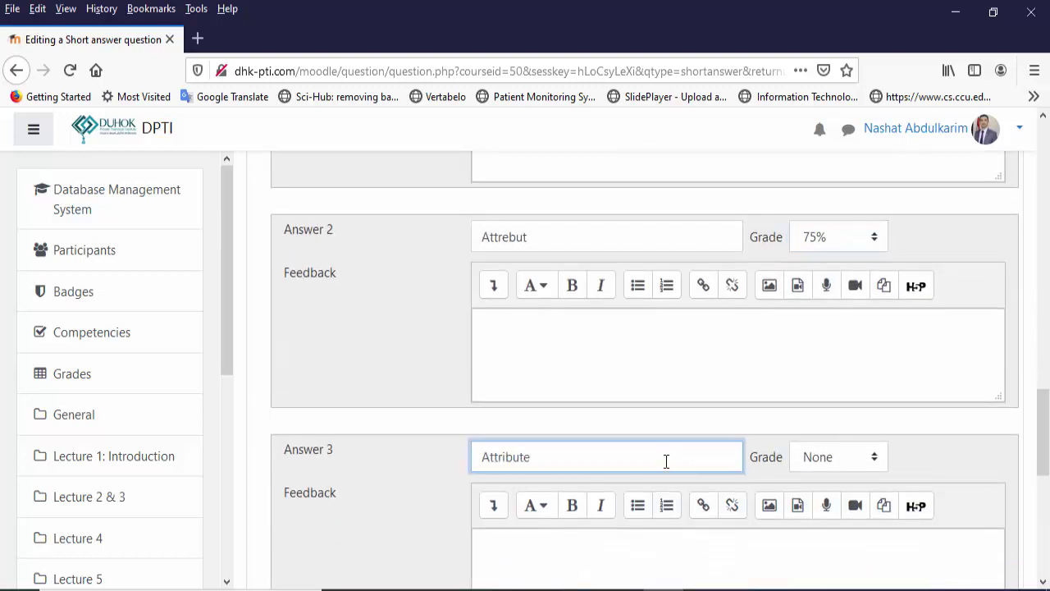
click(496, 457)
key(BackSpace)
click(536, 462)
click(862, 458)
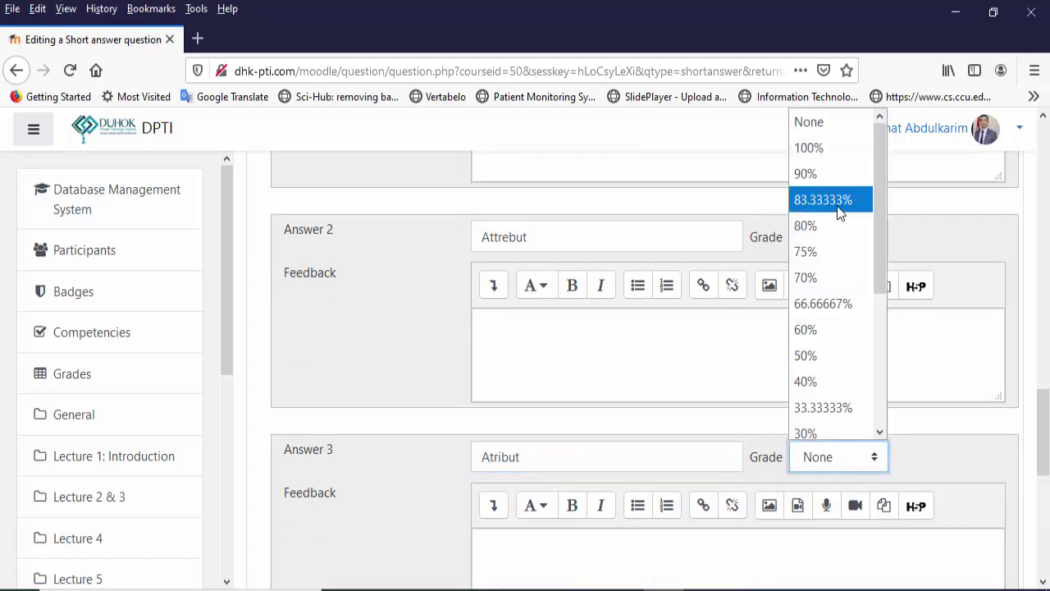
click(832, 252)
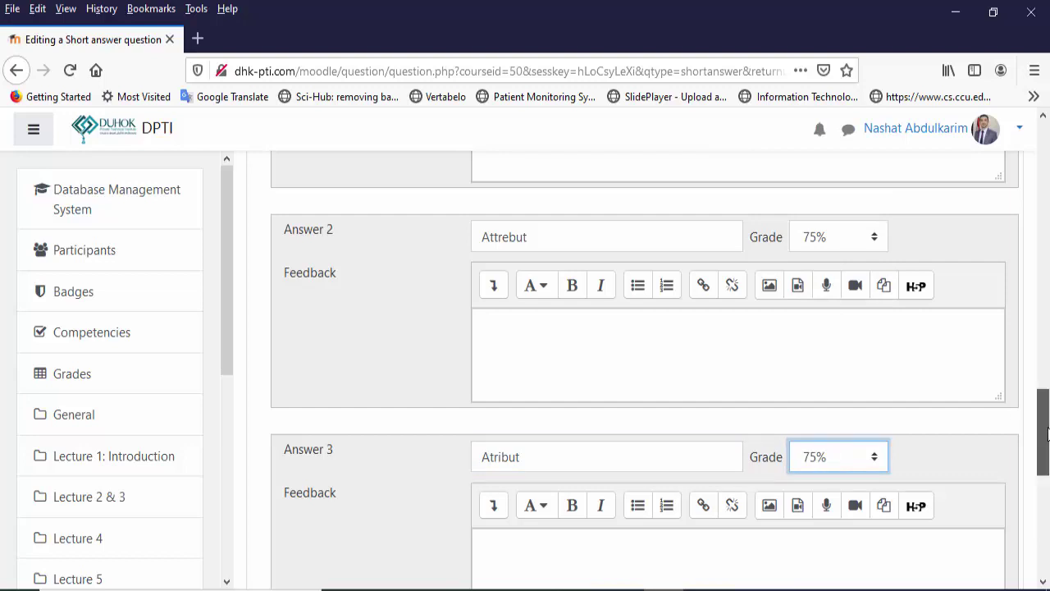
drag(1047, 435, 1048, 541)
click(537, 393)
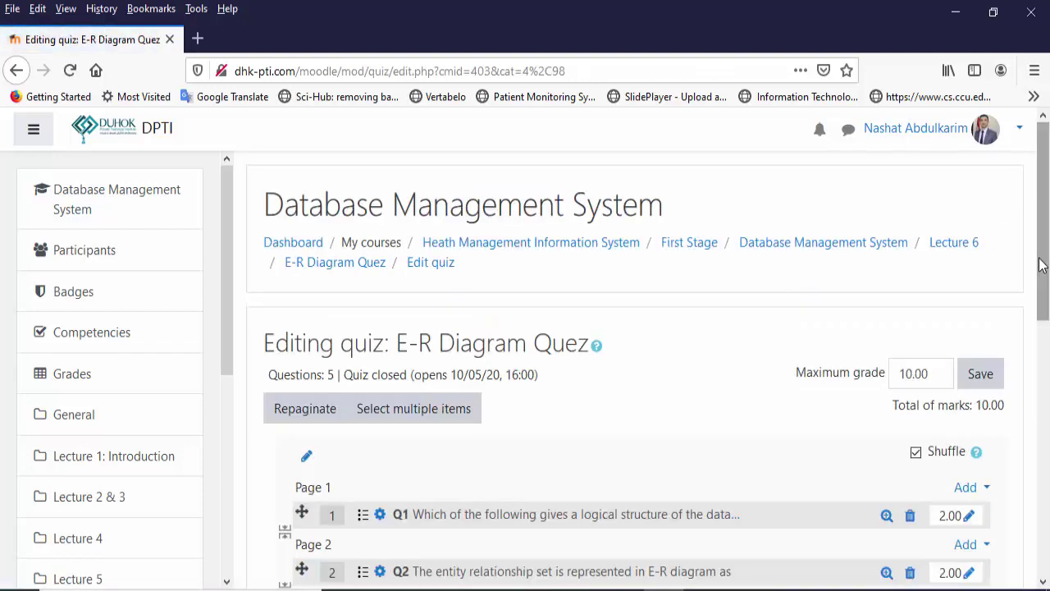
- Review the list of questions and their marks in the E-R Diagram Quez
drag(1044, 283, 893, 403)
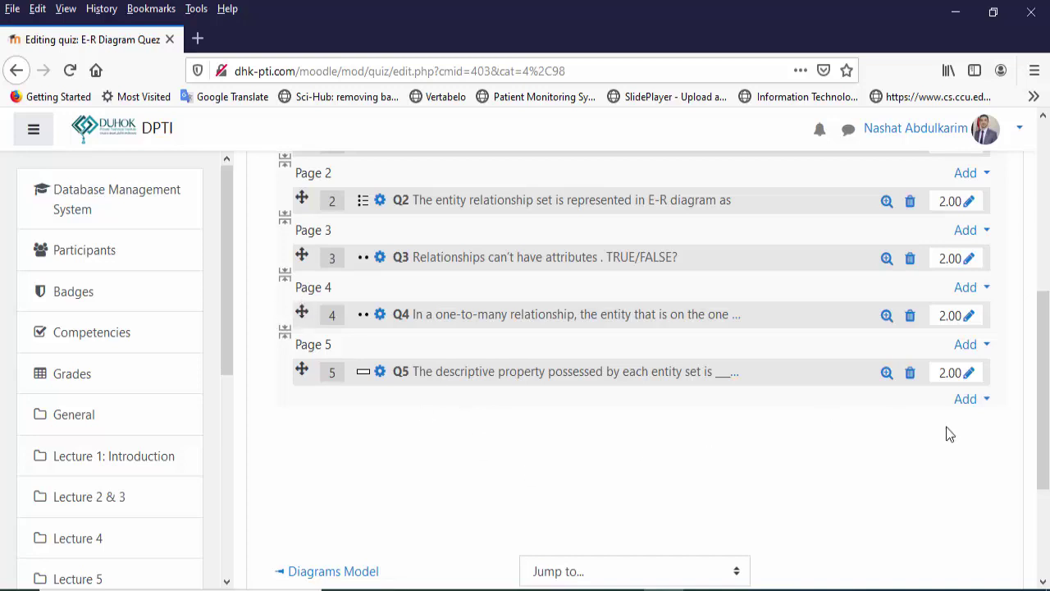
drag(1039, 422, 1040, 426)
drag(1047, 491, 1042, 312)
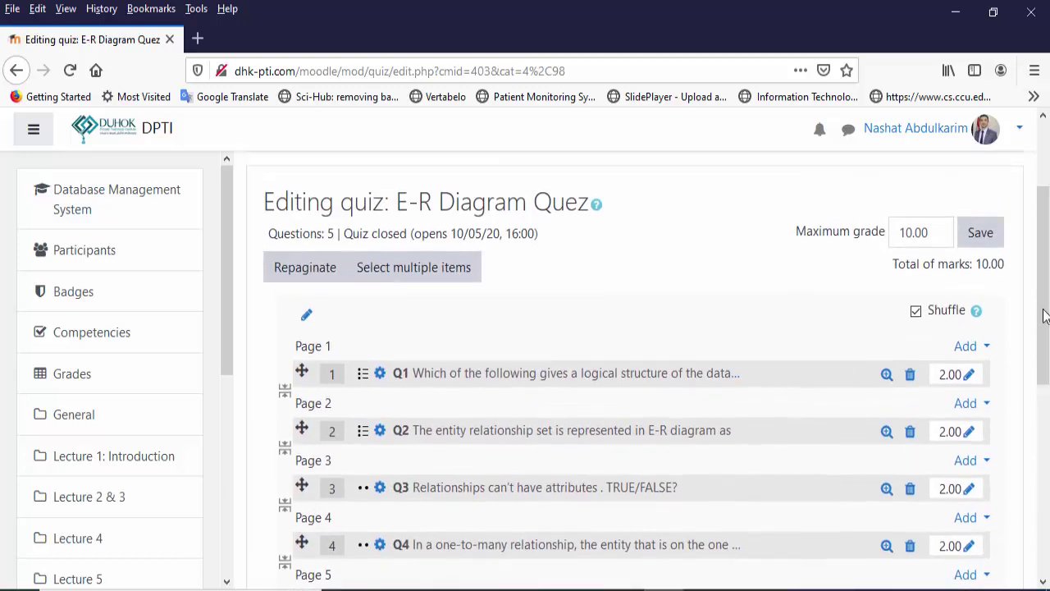
- Open E-R Diagram Quez from the Lecture 6 section and review its availability and time limit details
click(980, 246)
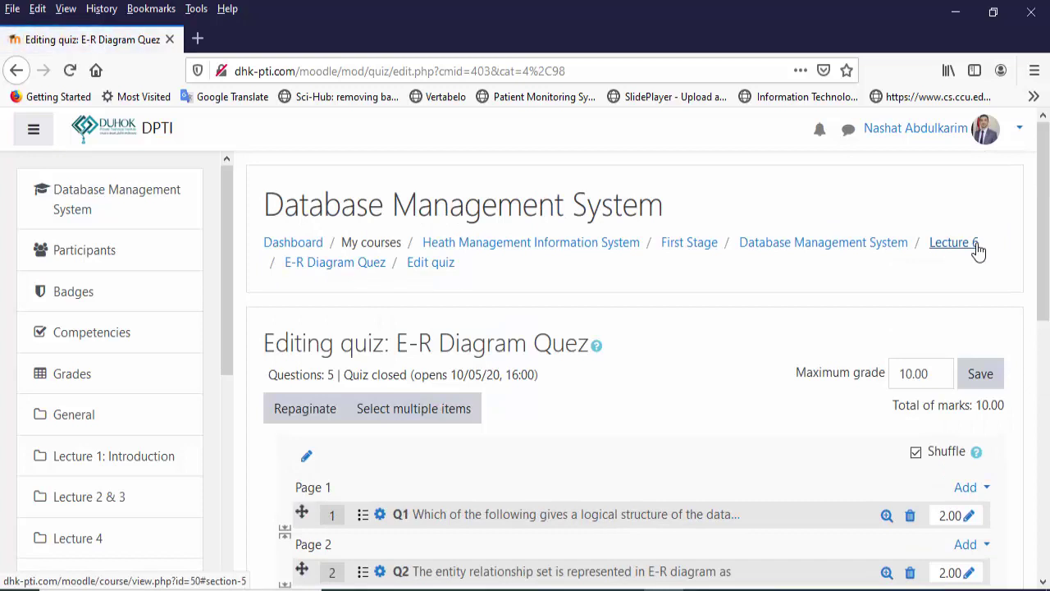
click(954, 244)
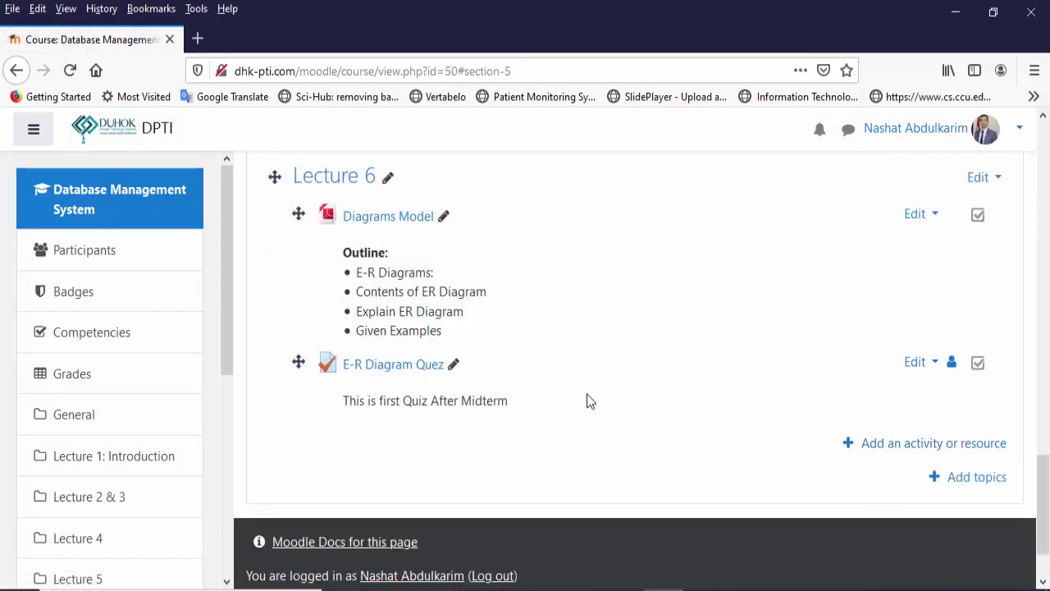
click(421, 371)
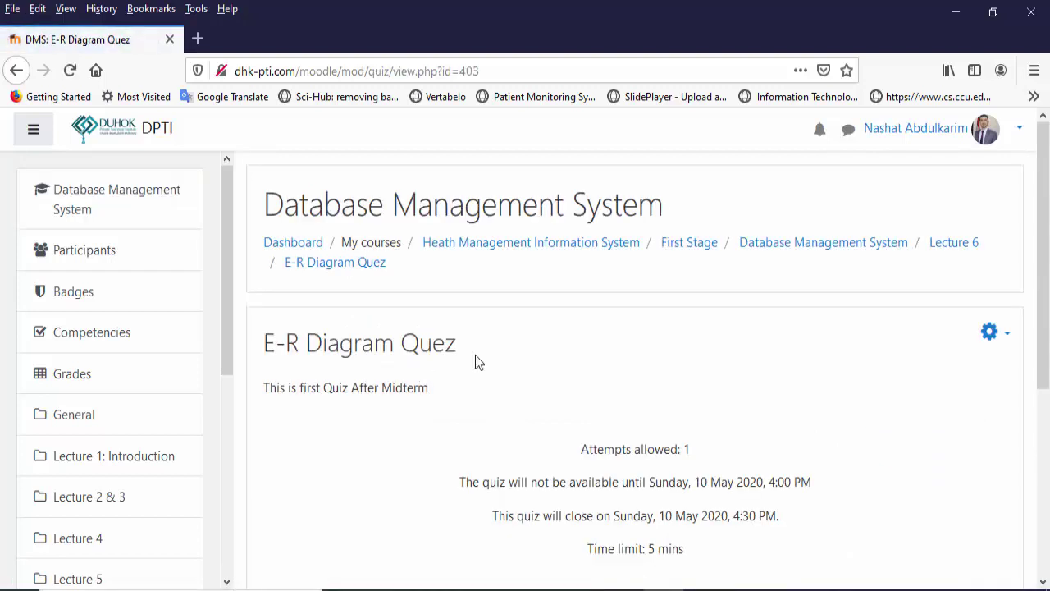
drag(1044, 259, 1047, 355)
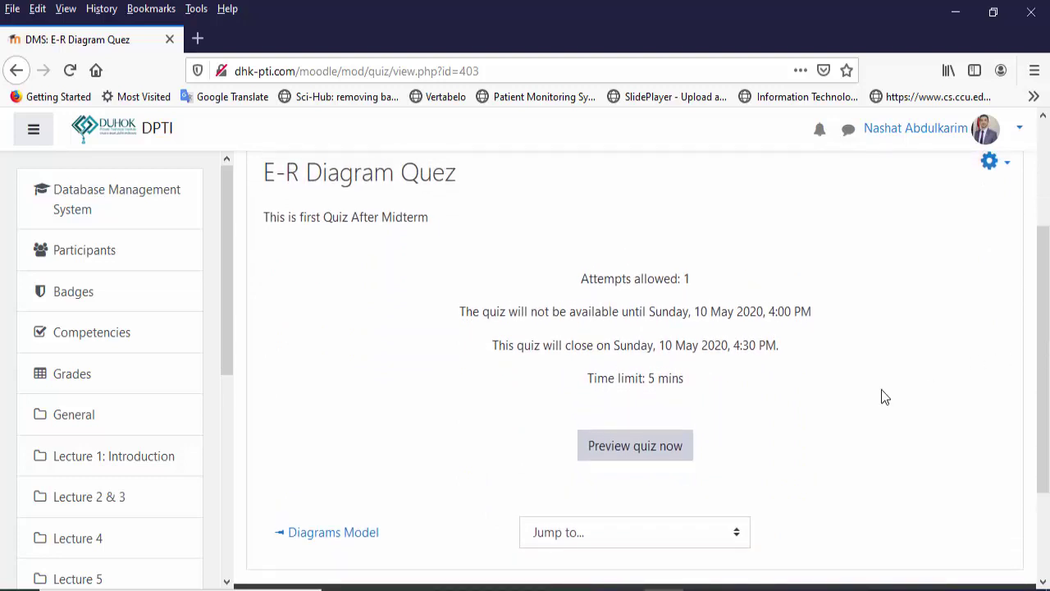
- Switch to the student account in Chrome and check E-R Diagram Quez in the Database Management System course
key(alt+Tab)
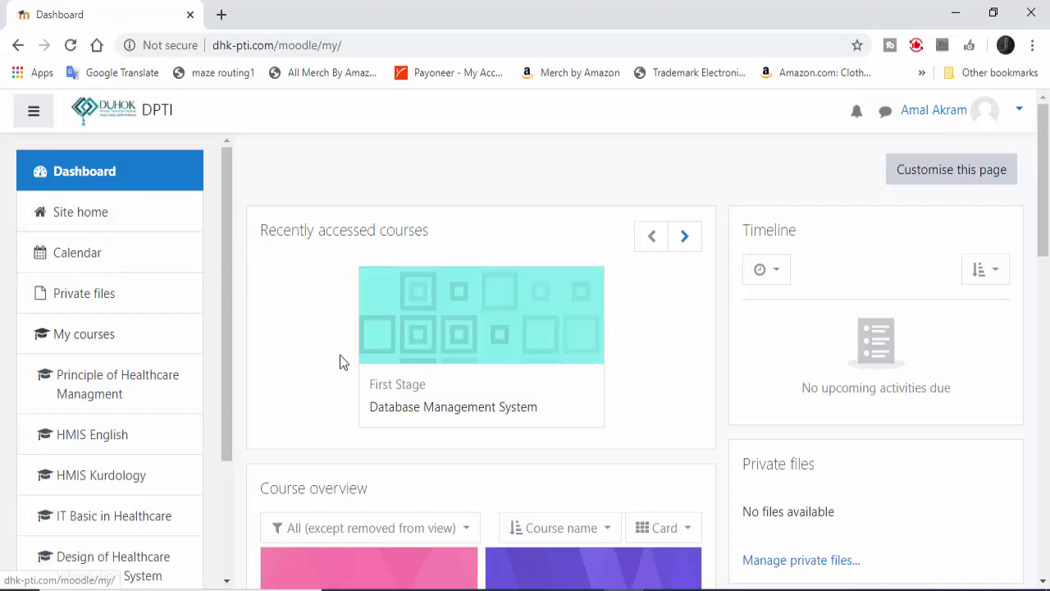
click(402, 412)
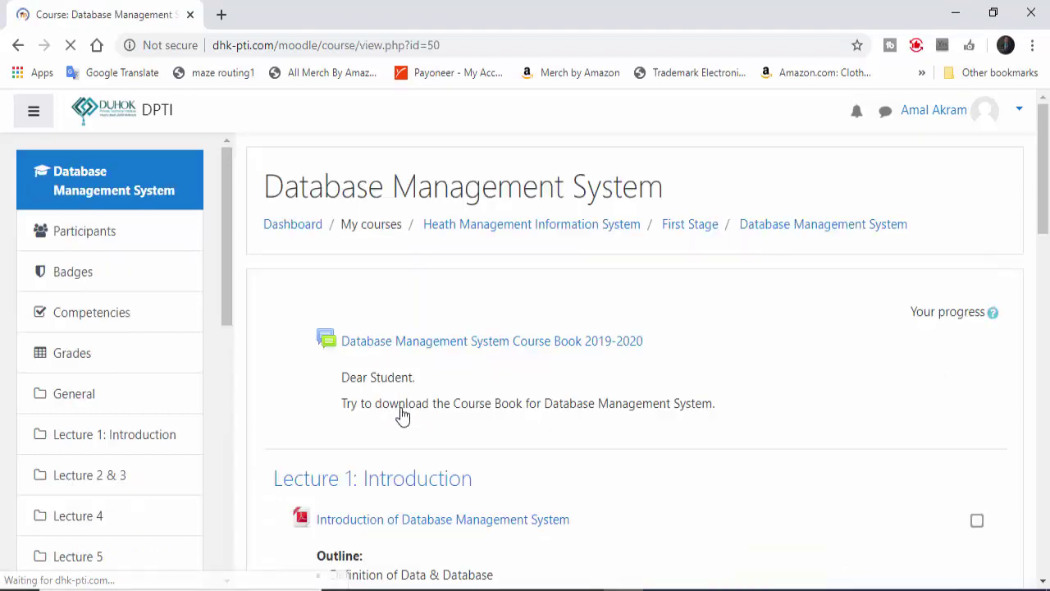
drag(1044, 189, 1047, 538)
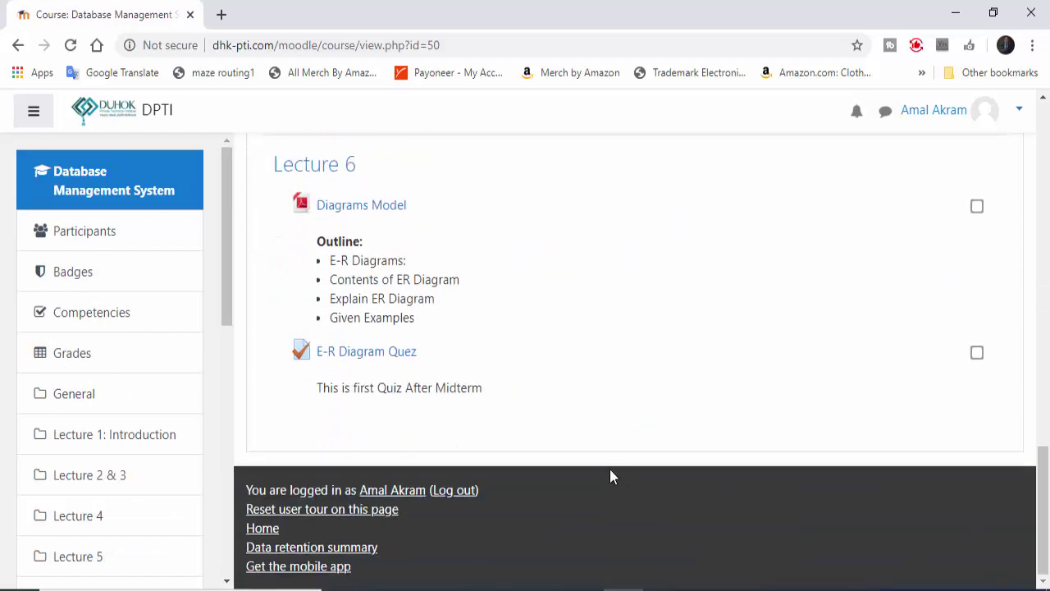
click(380, 353)
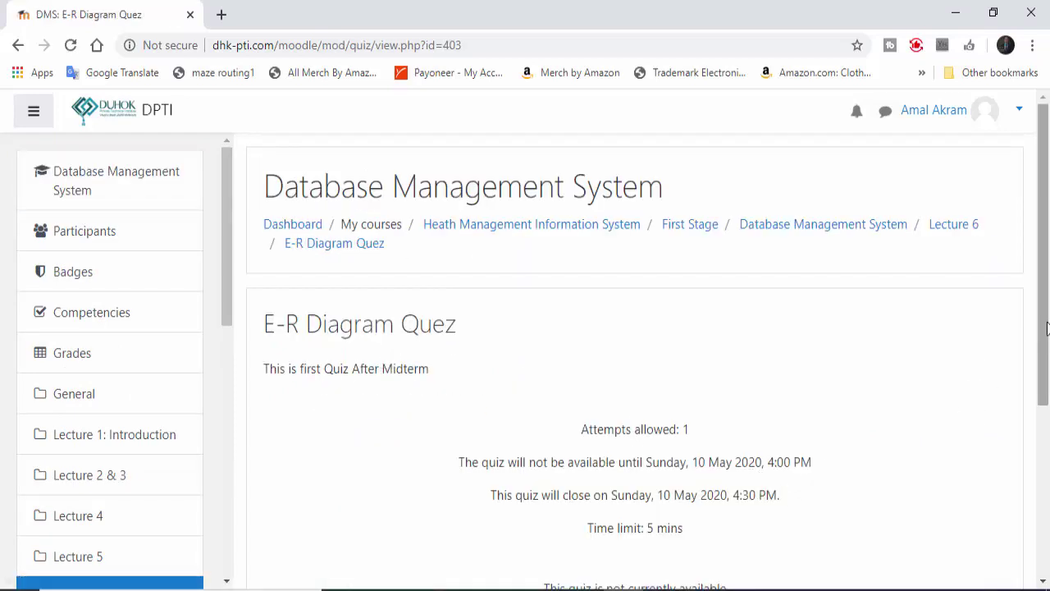
drag(1045, 328, 1049, 433)
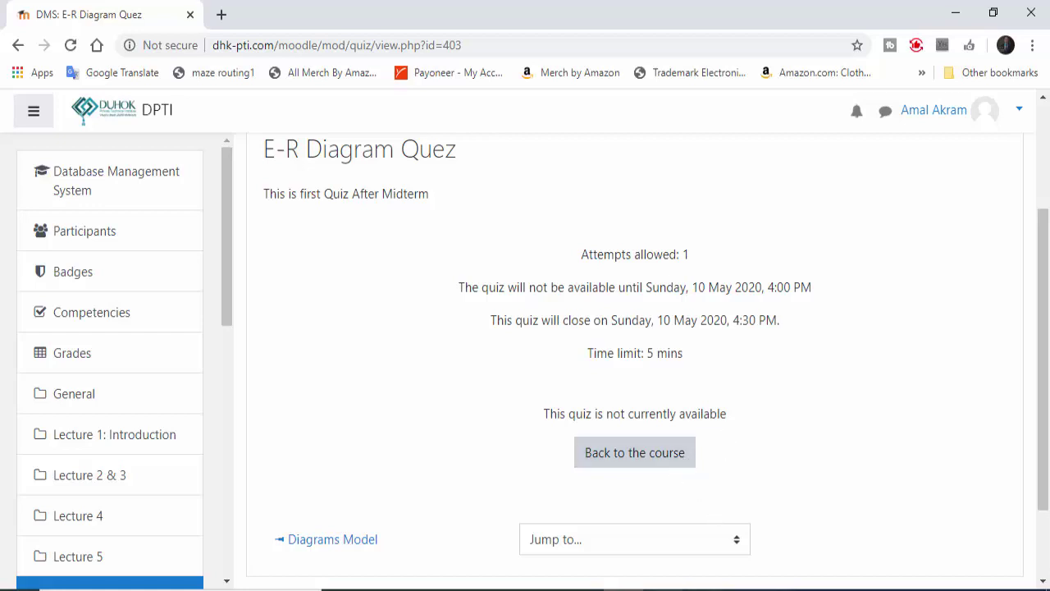
- Switch back to the teacher account in Firefox and open the settings of E-R Diagram Quez for editing
click(706, 590)
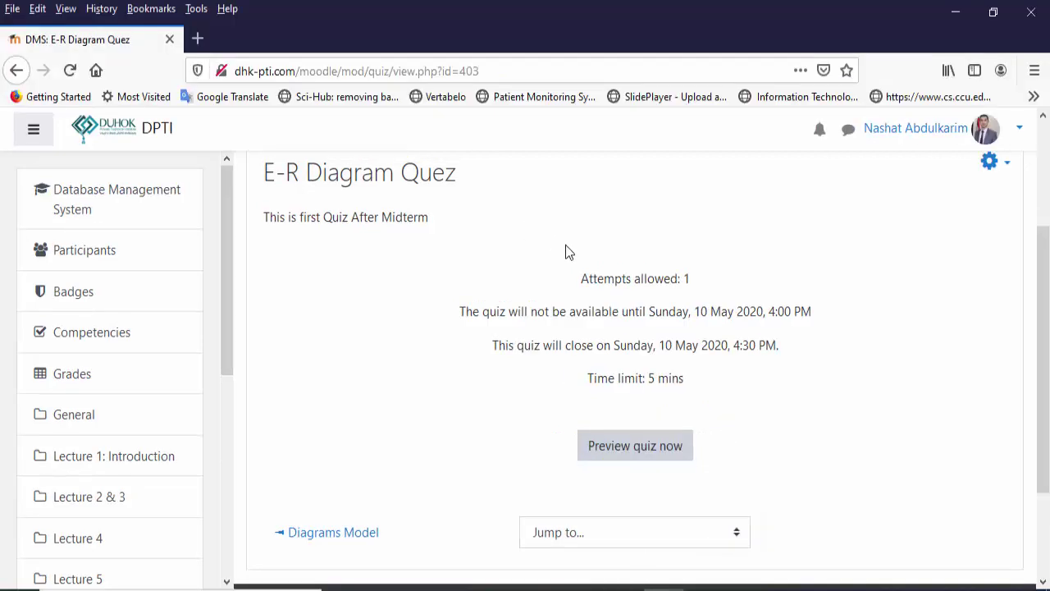
click(991, 161)
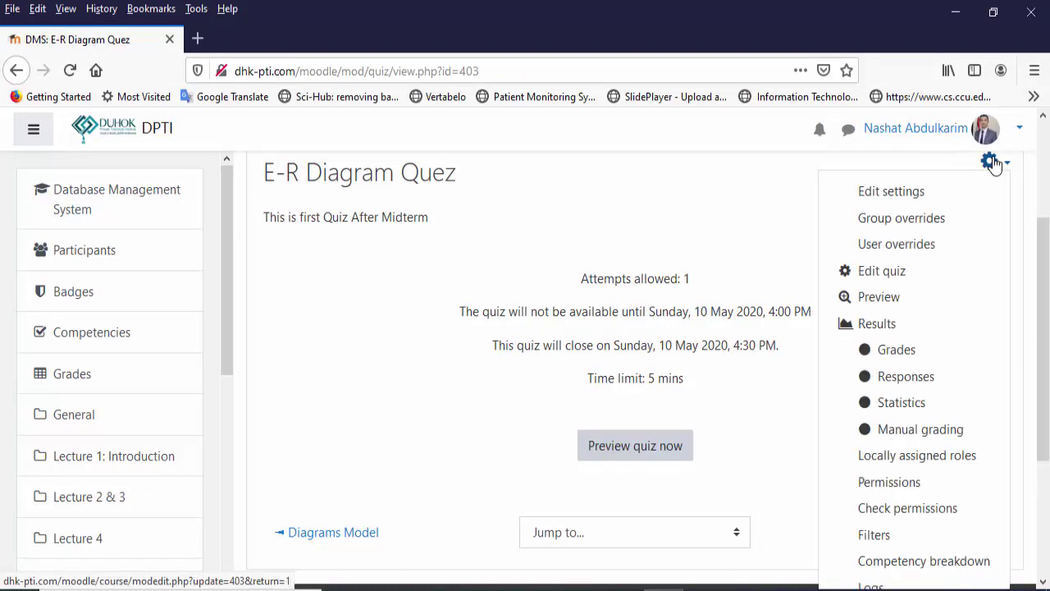
click(918, 198)
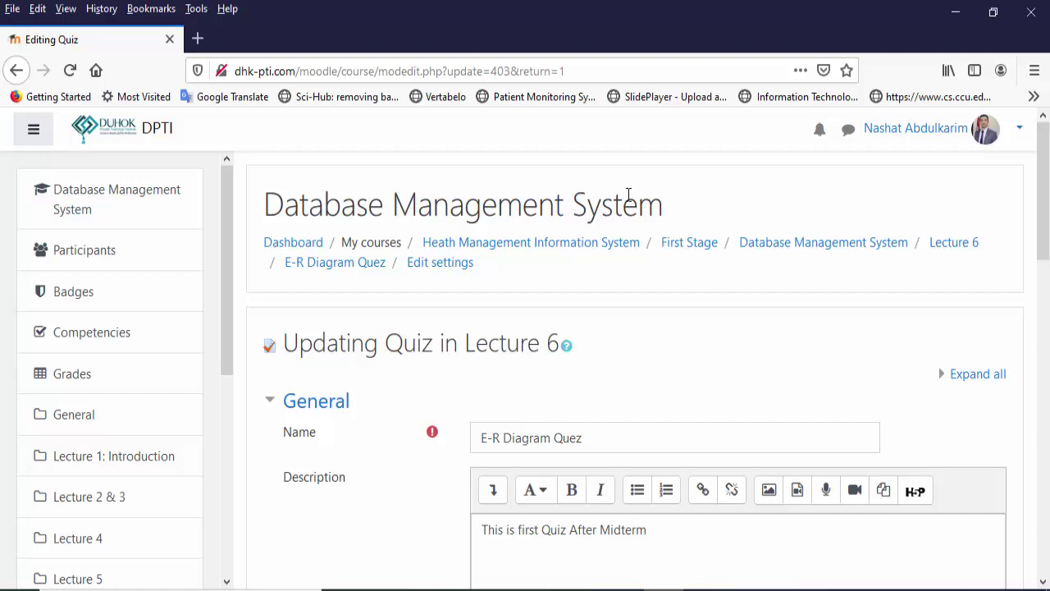
click(16, 71)
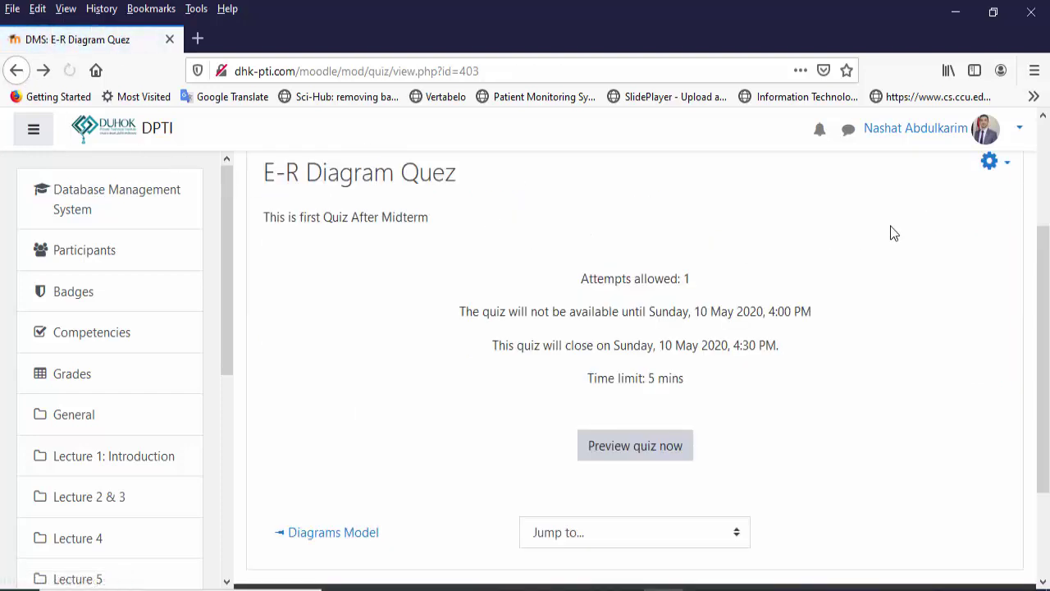
scroll(1047, 281, up, 1)
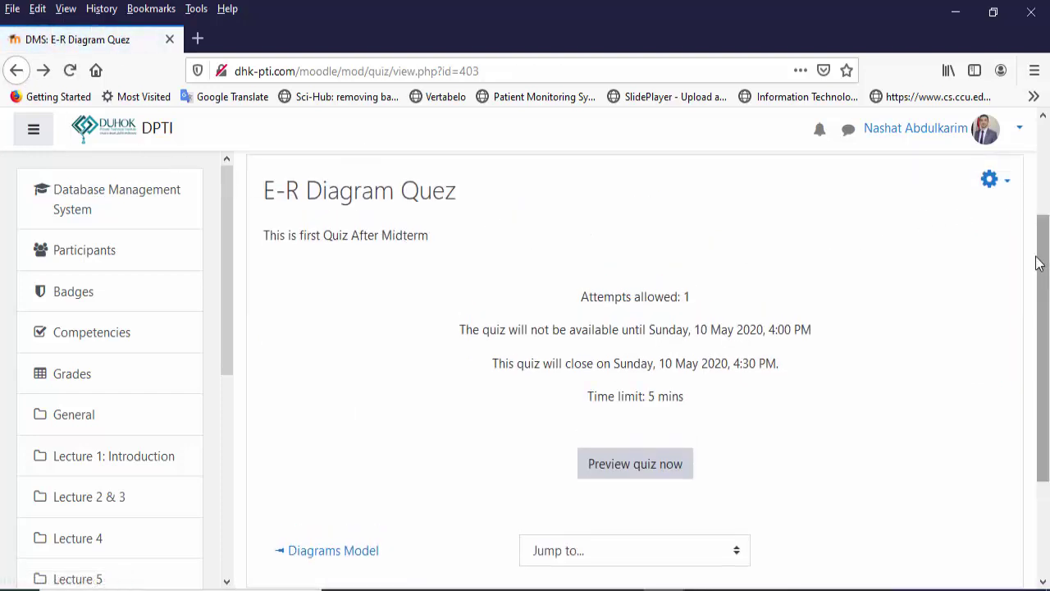
click(990, 182)
click(908, 211)
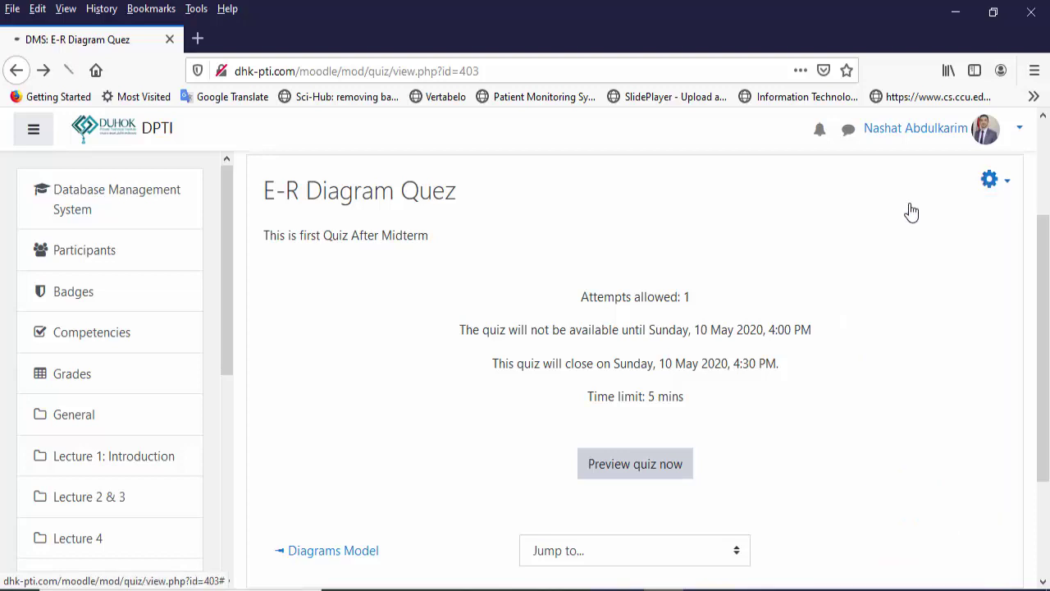
- In the quiz's Timing settings, set the day for both opening and closing the quiz to 3 May 2020
triple_click(1039, 227)
drag(1045, 226, 1036, 359)
click(332, 325)
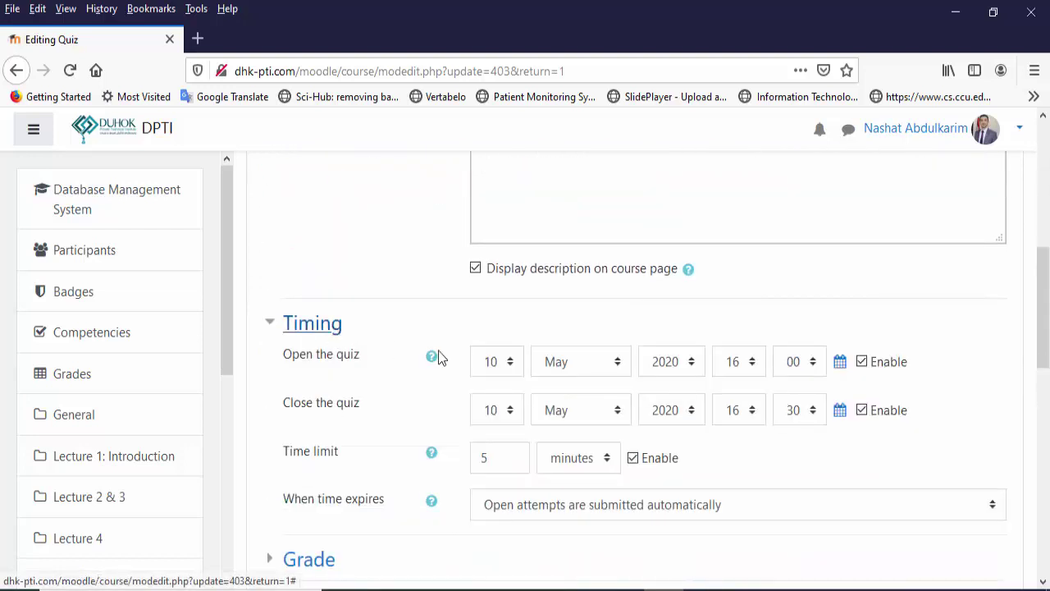
click(509, 363)
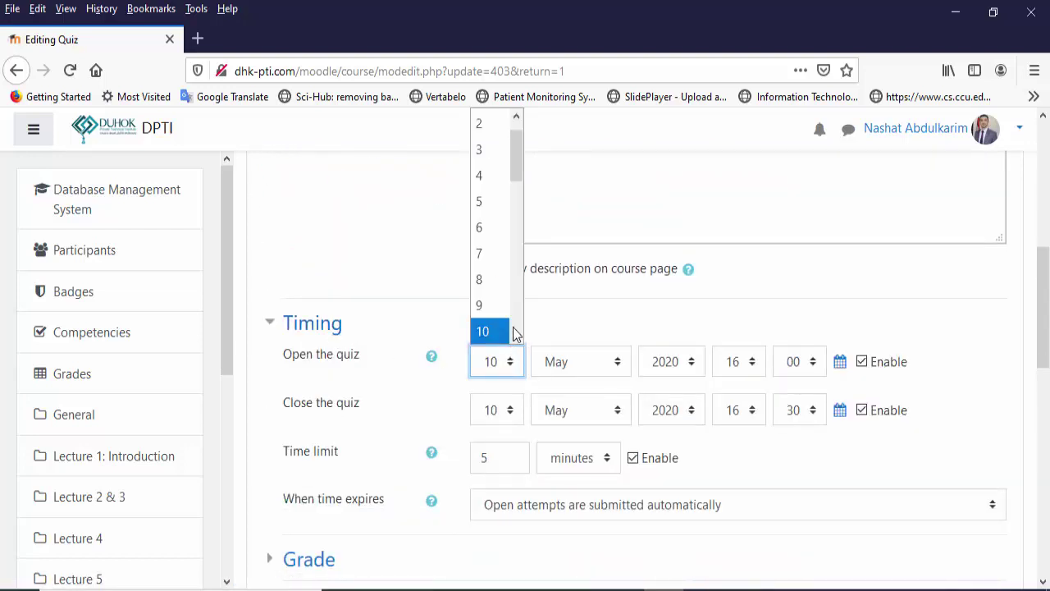
click(488, 151)
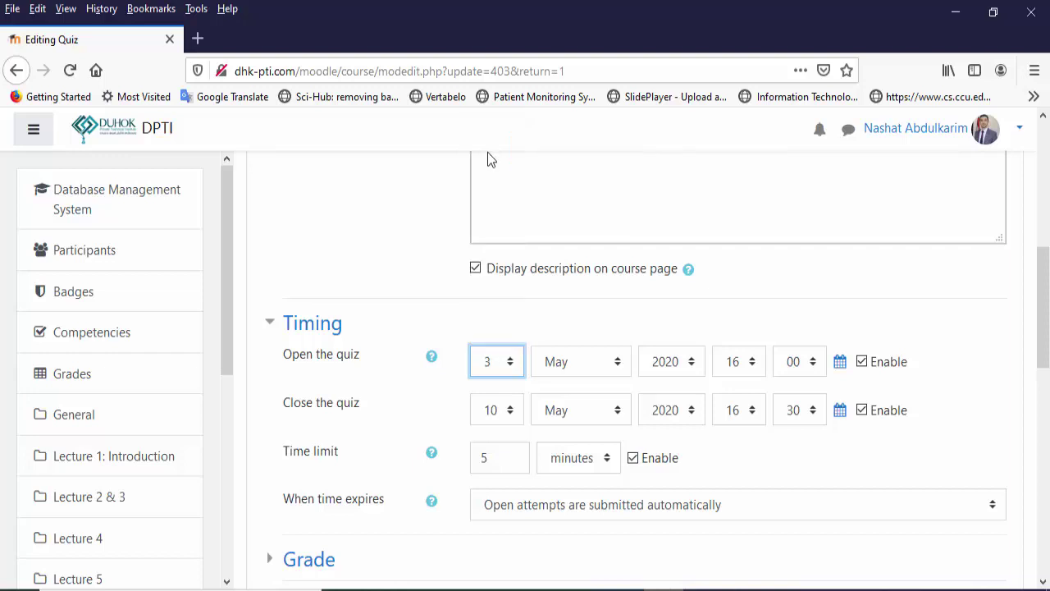
click(510, 410)
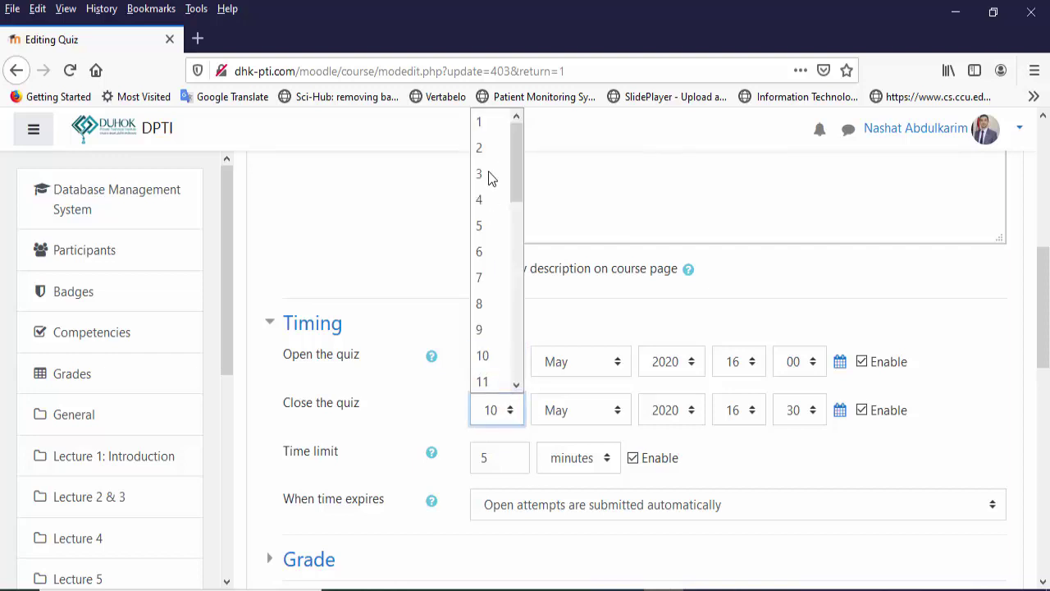
click(488, 176)
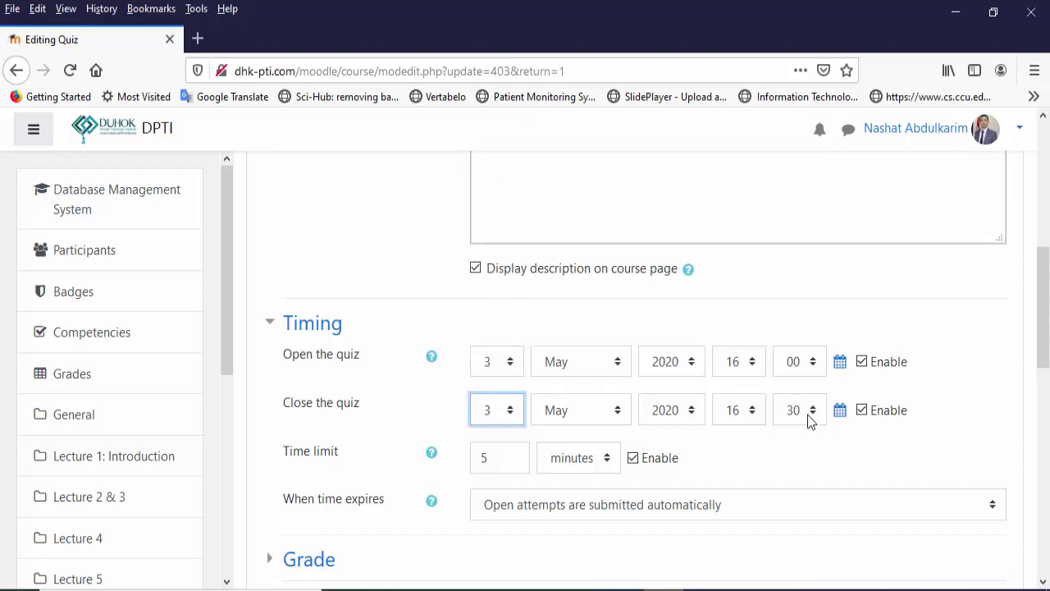
- Set the quiz's opening time to 14:15
click(751, 366)
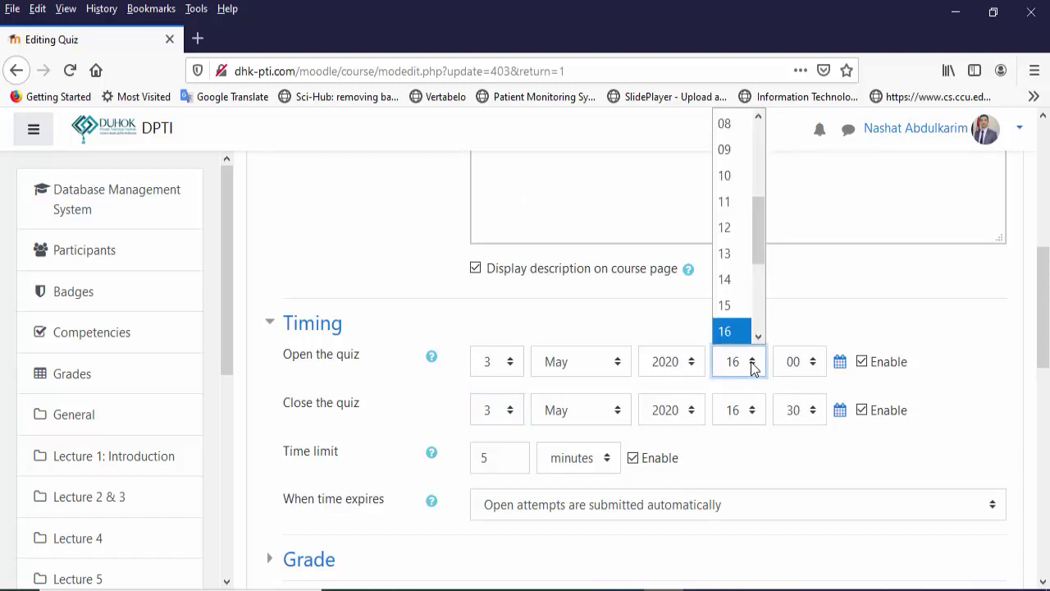
key(Escape)
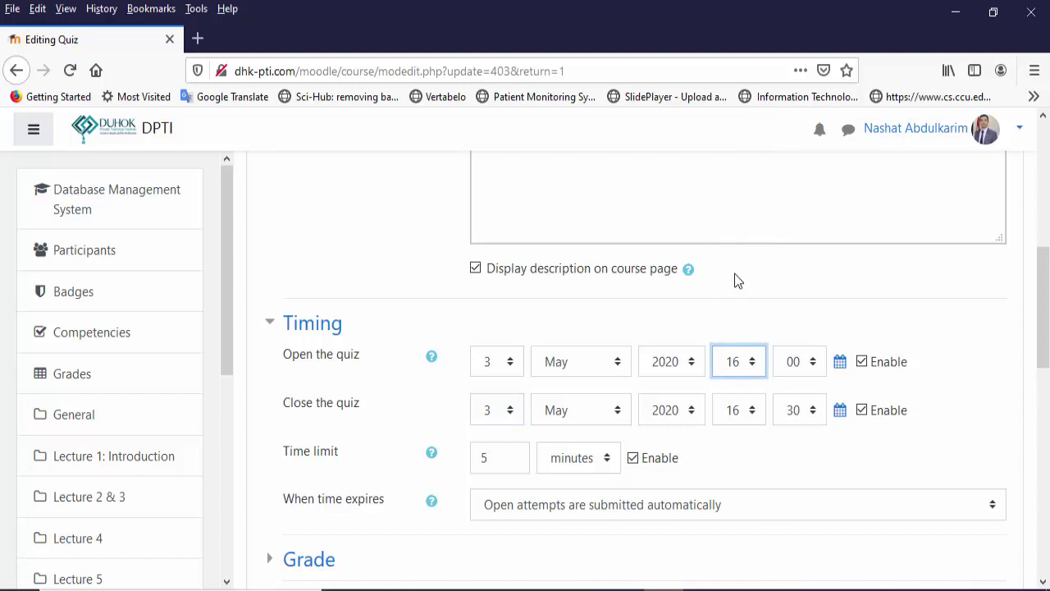
click(802, 368)
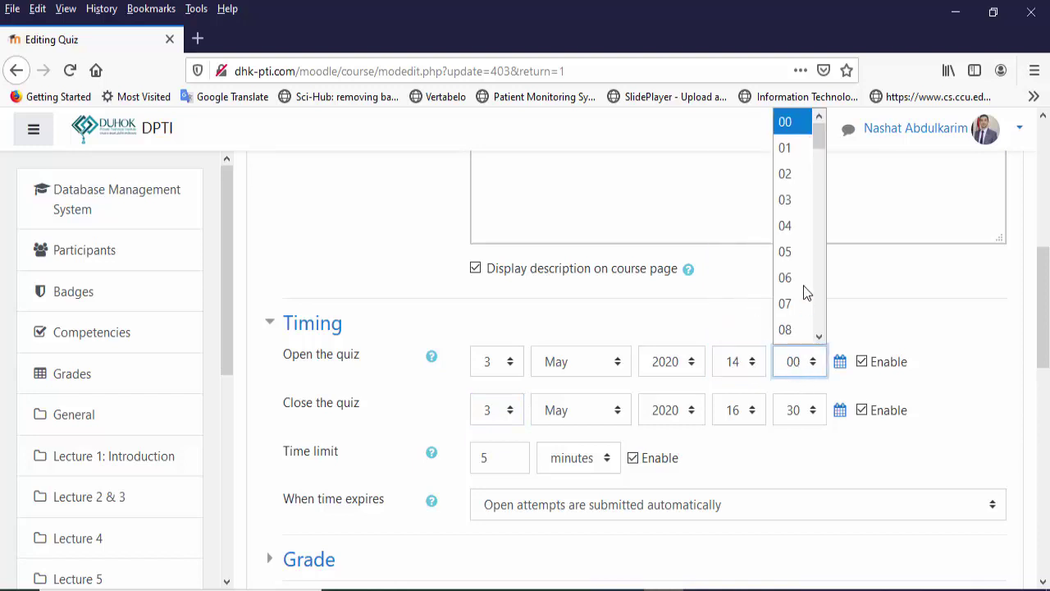
scroll(819, 332, down, 3)
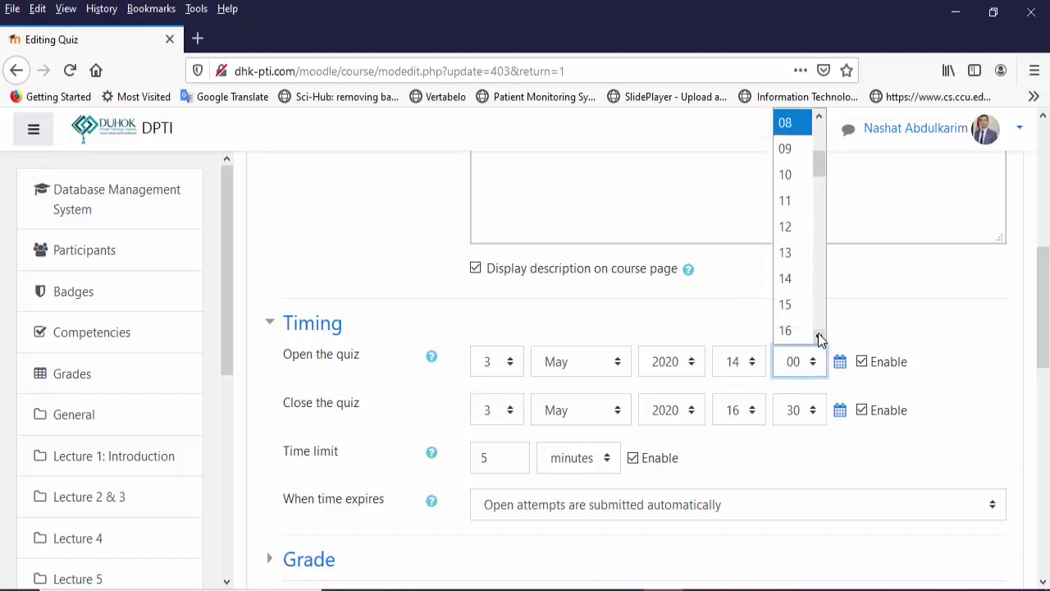
click(794, 305)
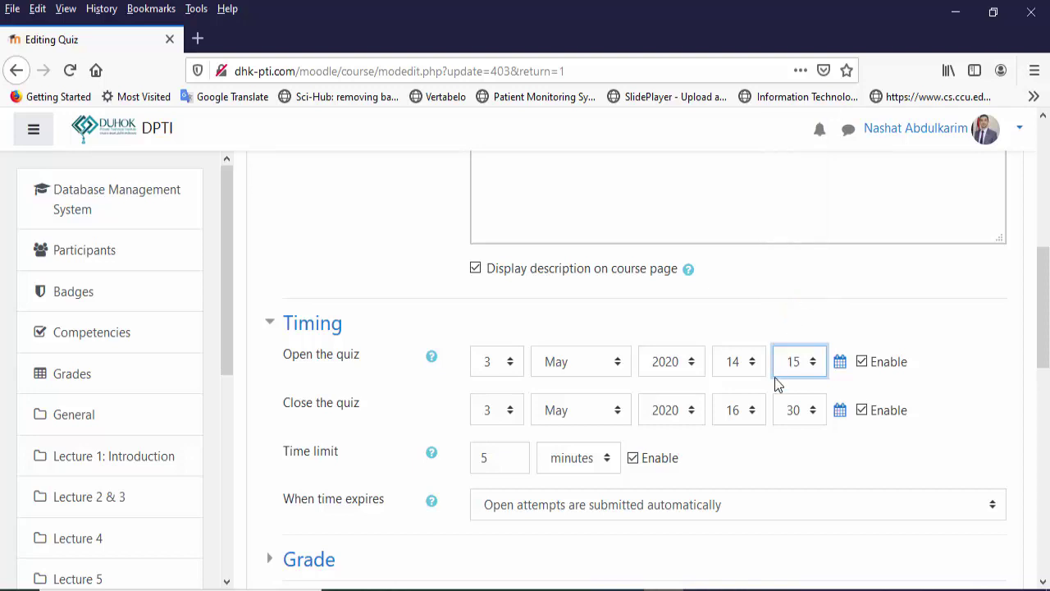
- Set the quiz's closing hour to 14, keep the minutes at 30, and save the settings, returning to the course
click(751, 419)
click(741, 326)
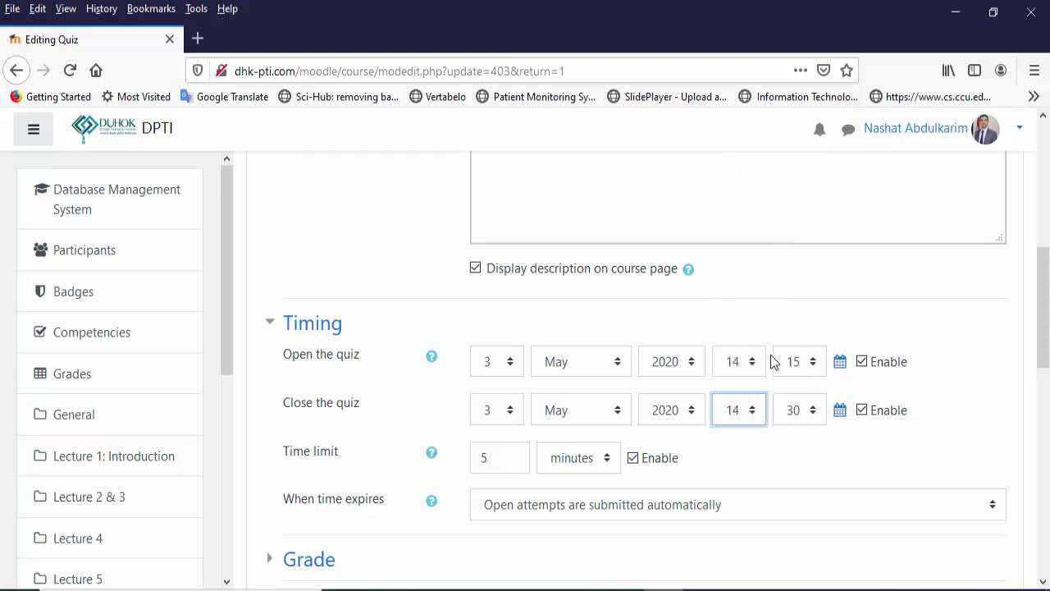
click(815, 416)
click(814, 417)
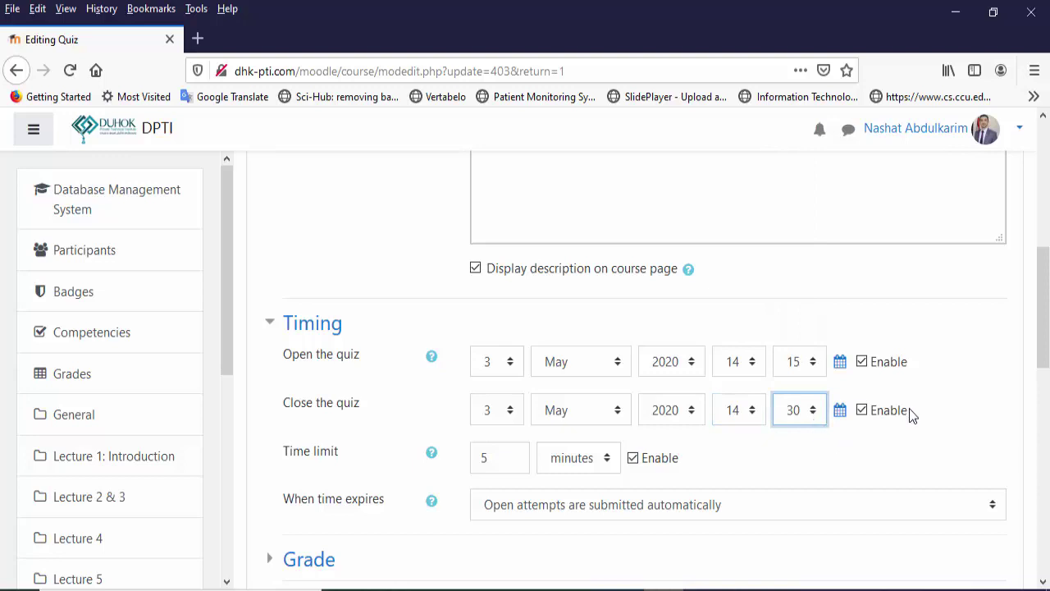
drag(1046, 336, 1046, 543)
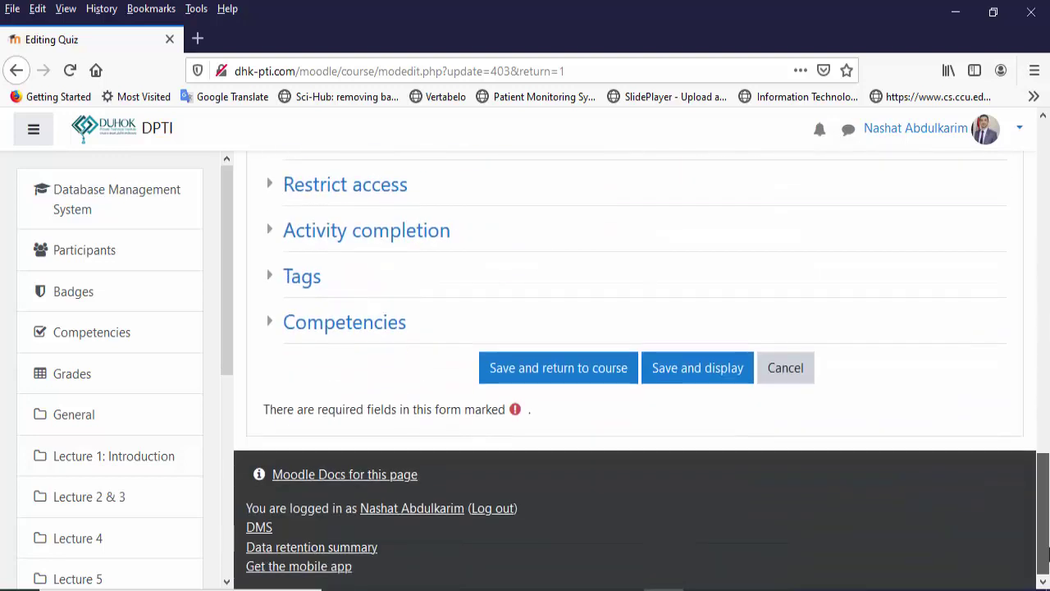
click(602, 370)
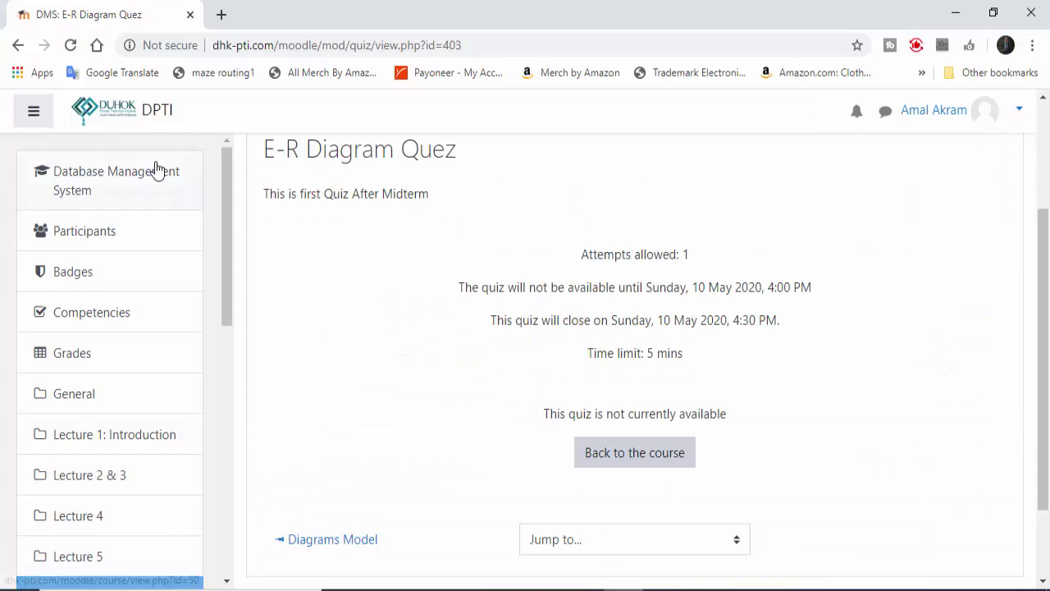
- Switch to the student account in Chrome, reload the E-R Diagram Quez page, and start a timed attempt
click(70, 45)
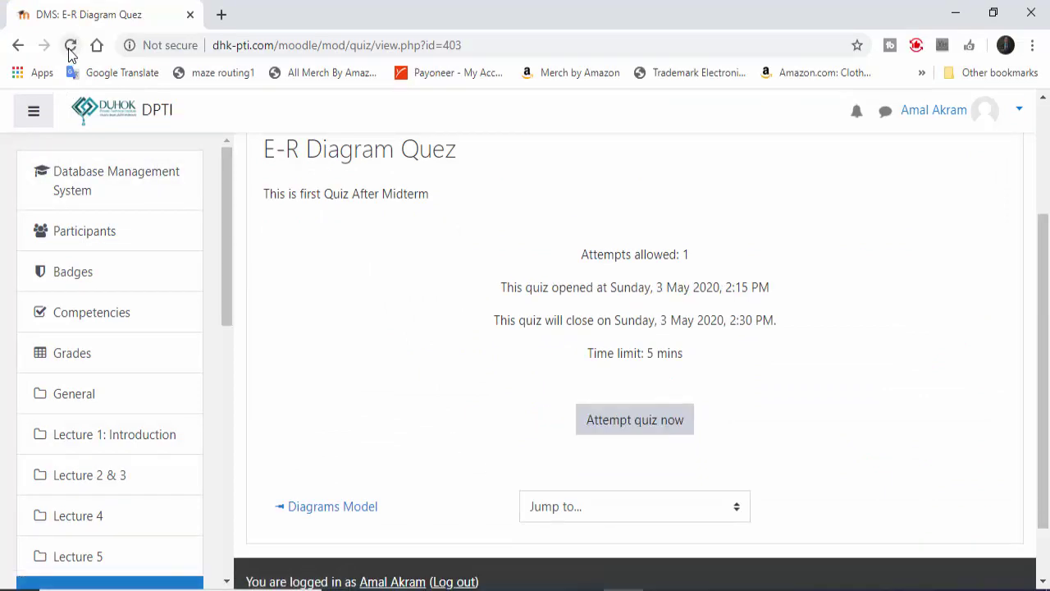
click(604, 428)
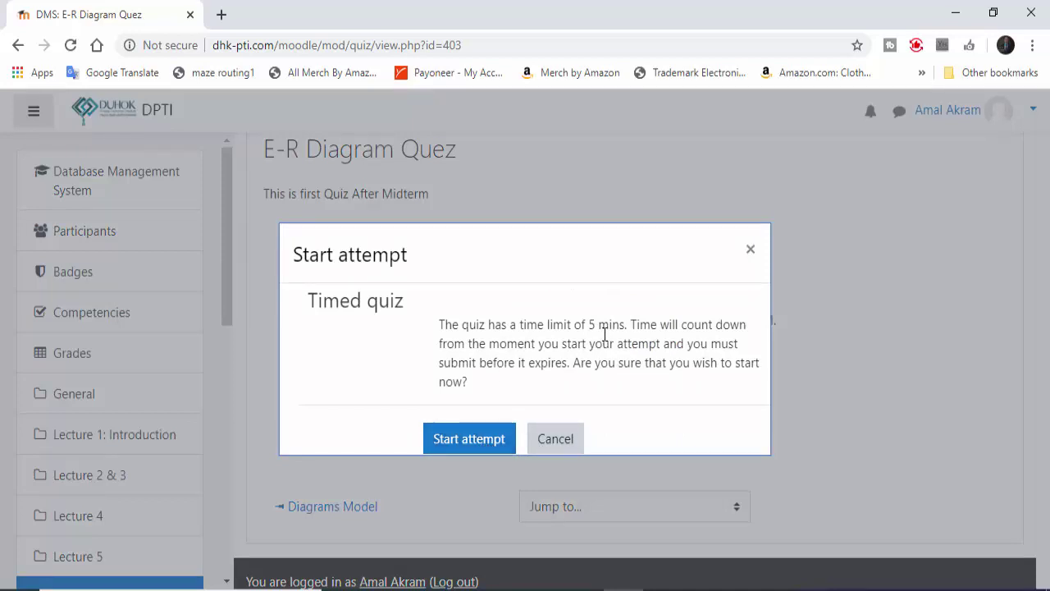
click(461, 441)
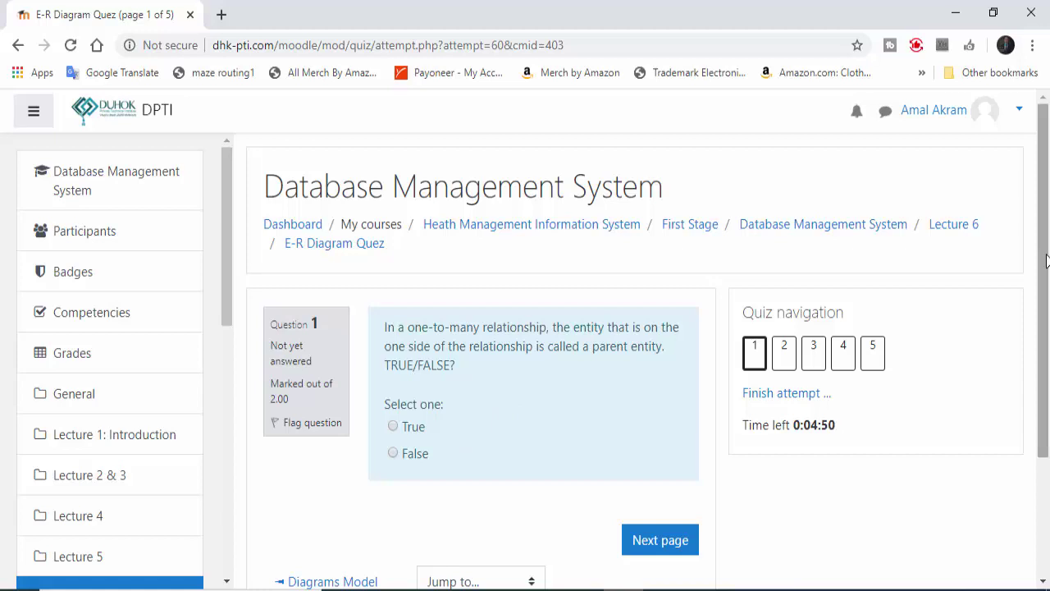
- Answer question 1 with True, answer question 2 about relationship attributes, and continue to question 3
scroll(609, 410, down, 1)
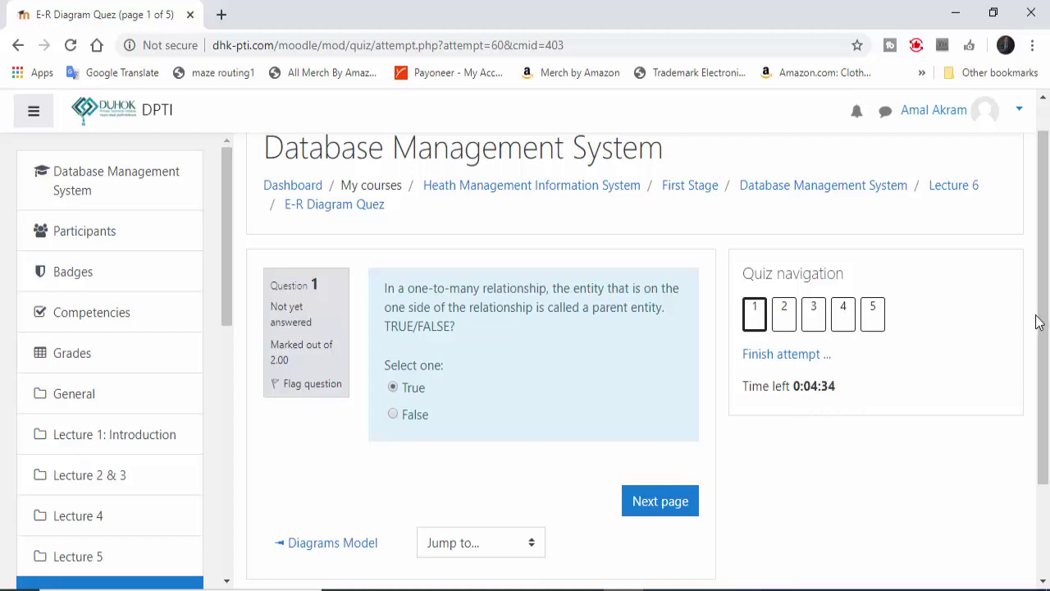
mouse_move(1048, 322)
mouse_down()
mouse_move(1048, 402)
mouse_move(1038, 340)
mouse_up()
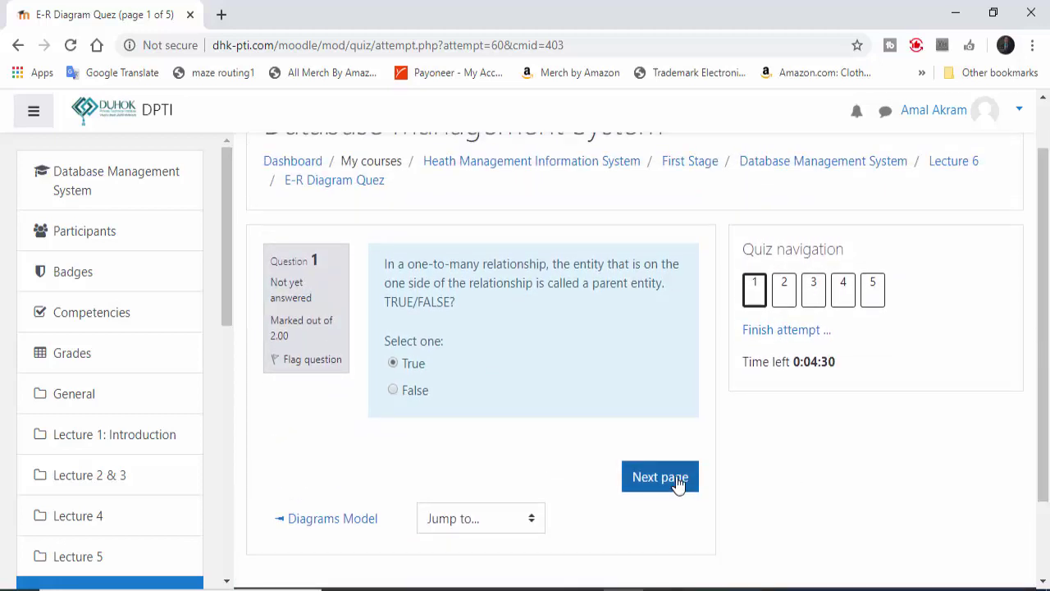
click(677, 484)
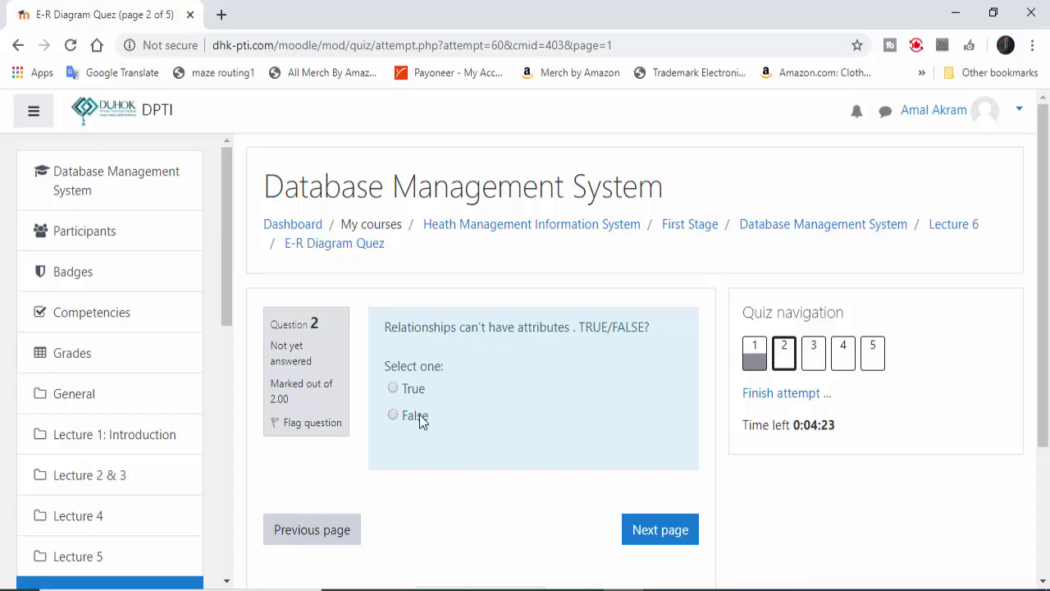
click(649, 538)
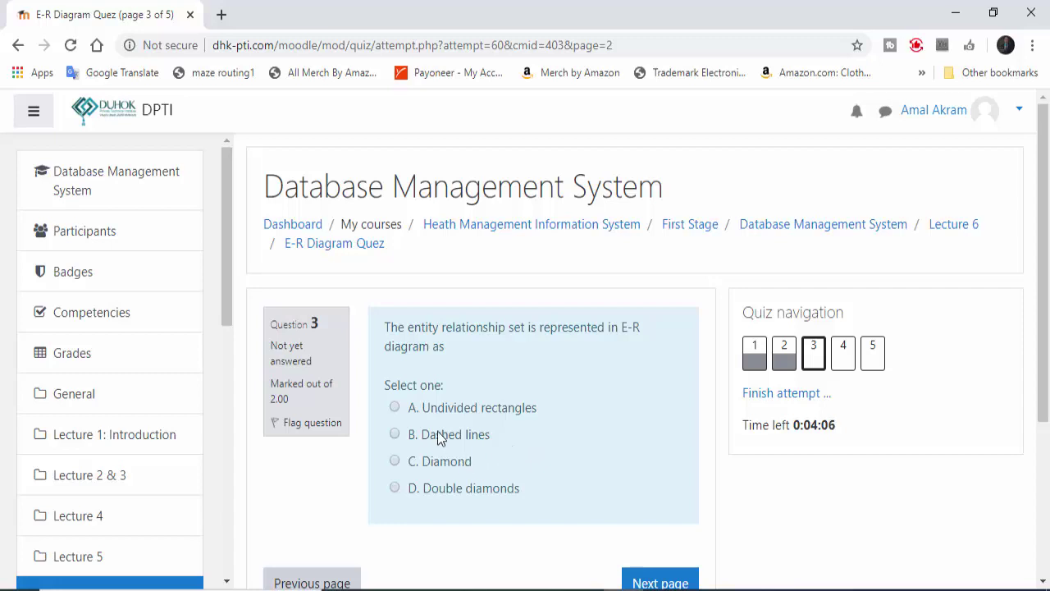
- Answer question 3 with Double diamonds and question 4 with Entity diagram, continuing to question 5
click(438, 490)
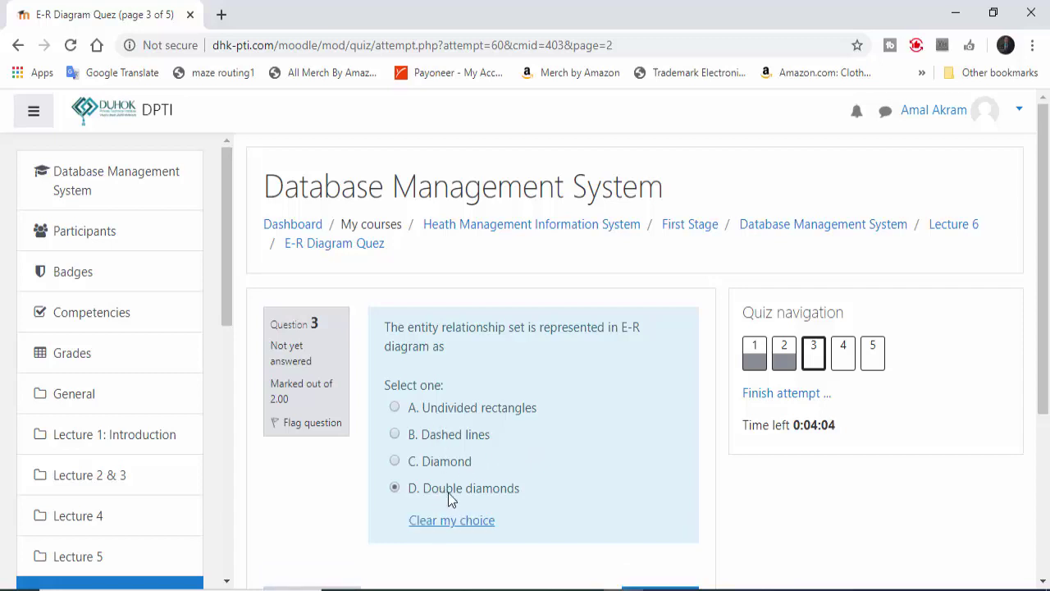
scroll(1044, 359, down, 2)
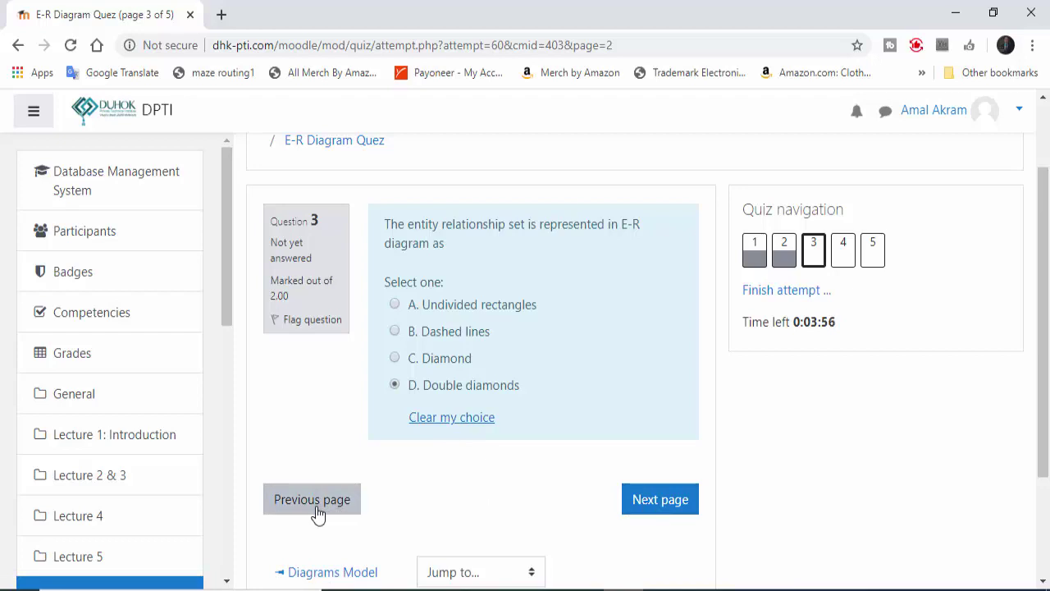
click(646, 508)
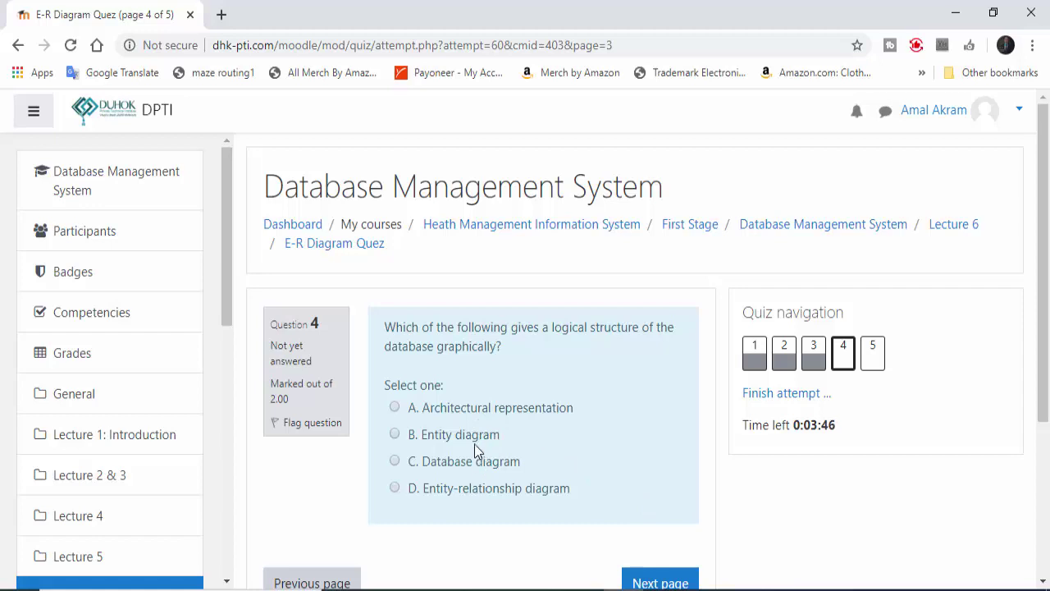
click(393, 434)
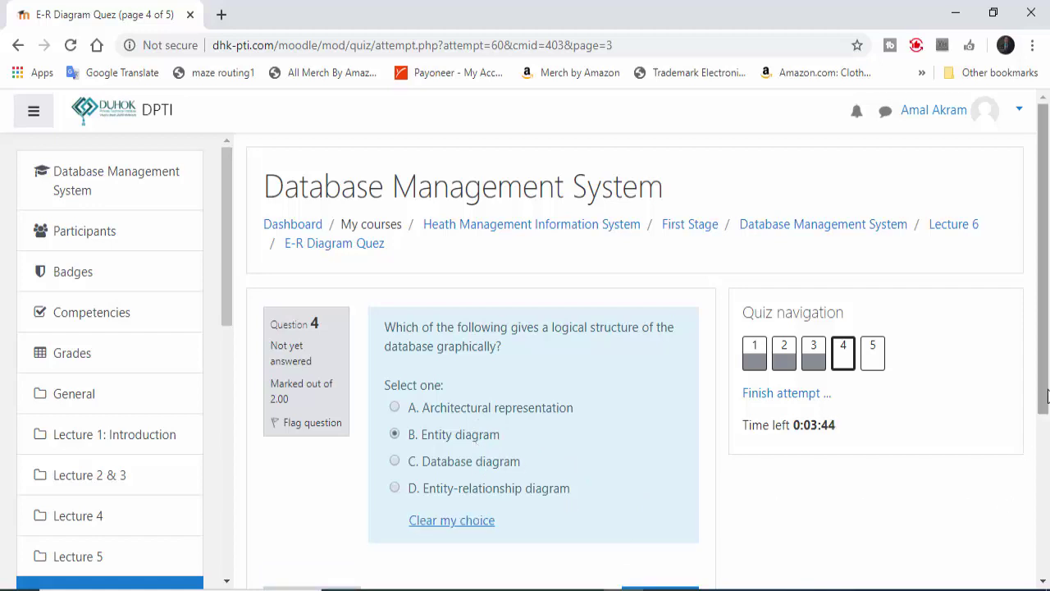
scroll(1047, 395, down, 1)
scroll(731, 520, down, 1)
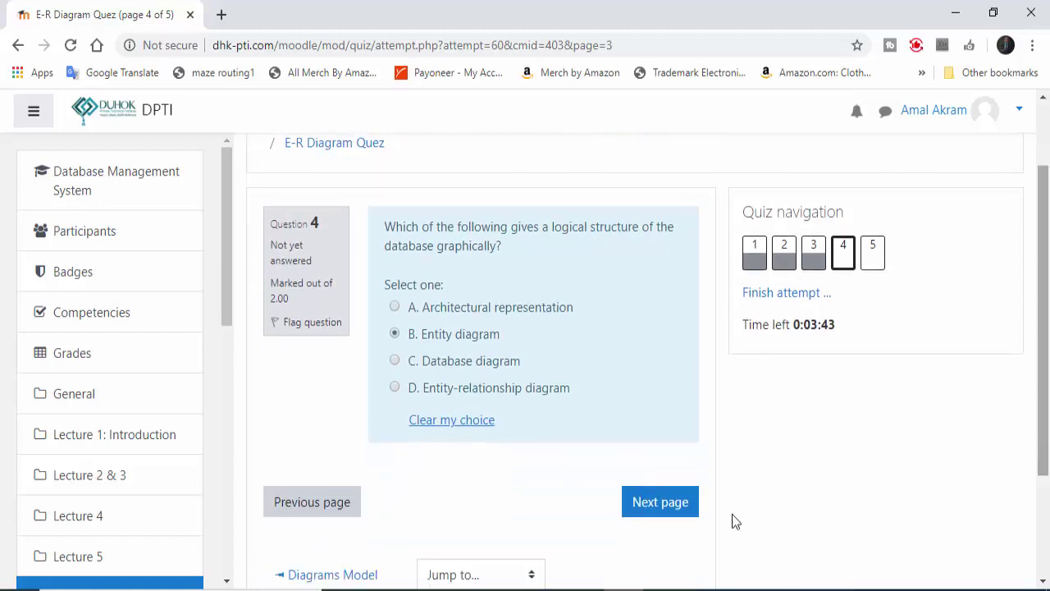
click(647, 511)
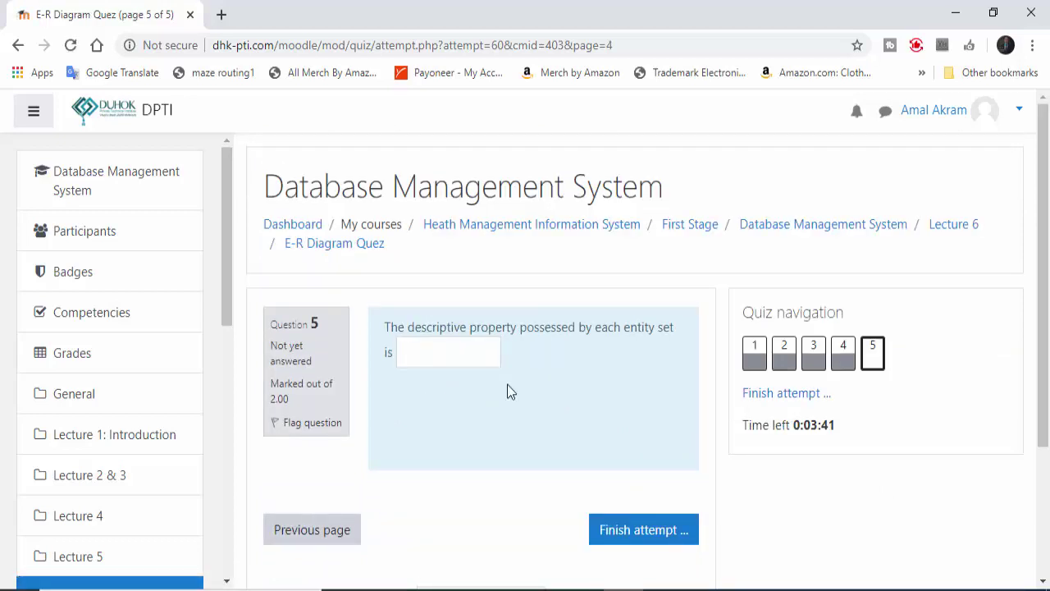
- Answer question 5 with "Attribute" and finish the attempt to reach its summary
click(474, 357)
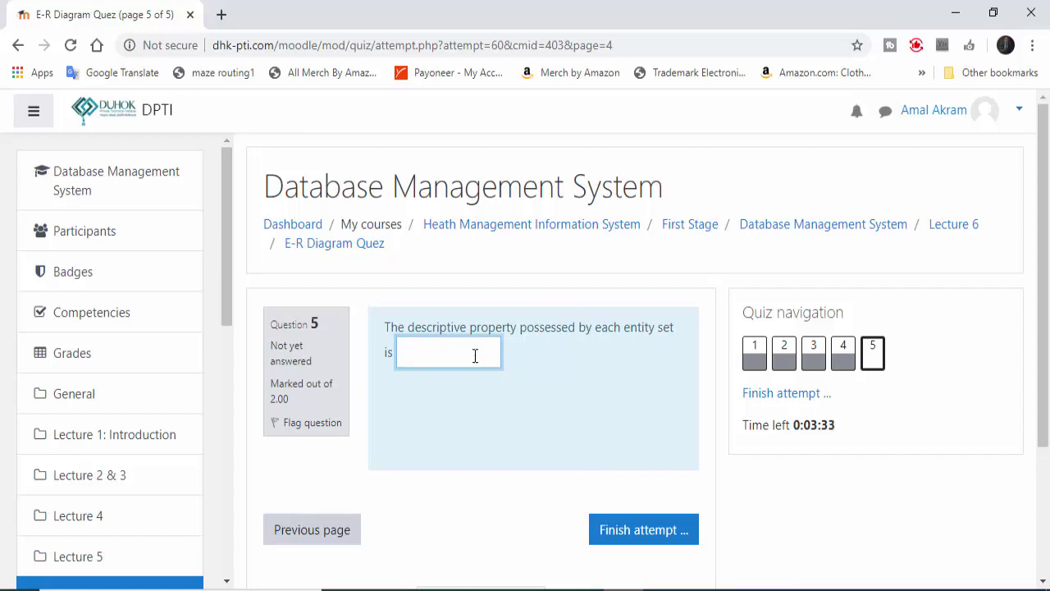
text(Attrebute)
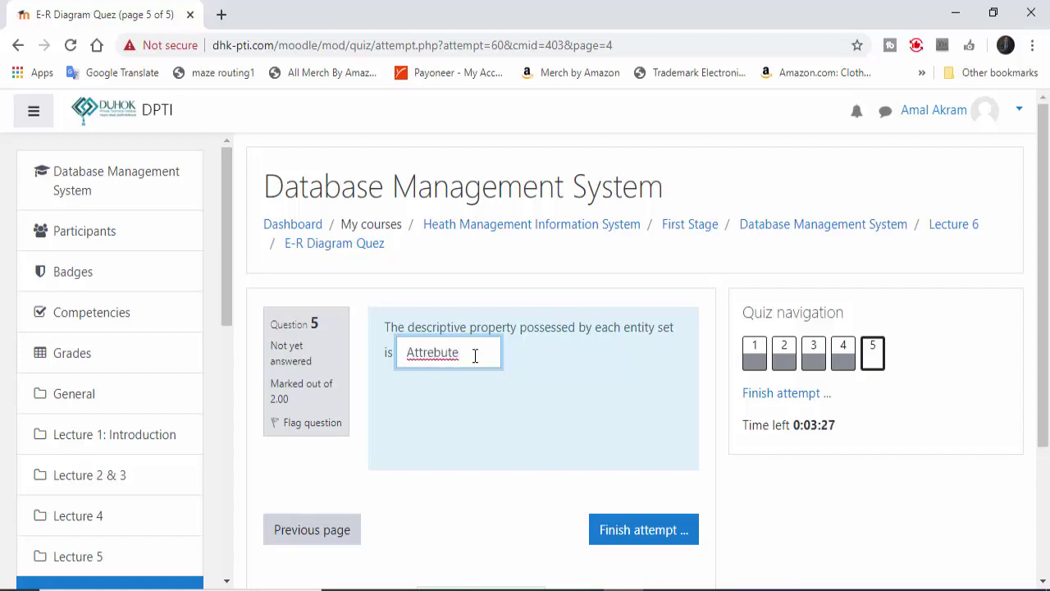
key(BackSpace)
text(i)
click(659, 533)
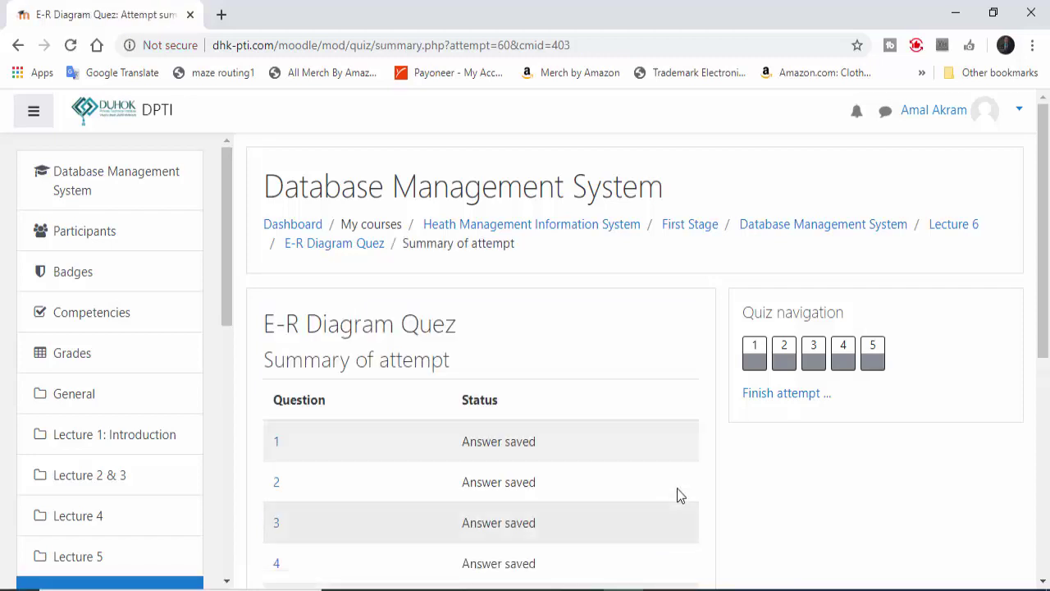
- Submit all answers from the attempt summary and confirm the final submission
drag(1045, 271, 1041, 352)
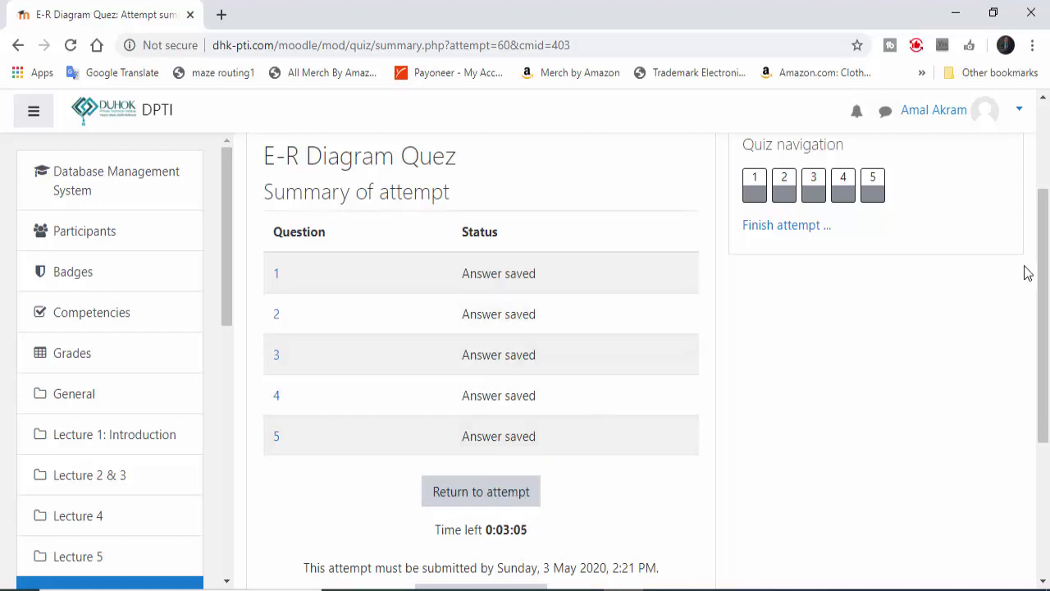
drag(1044, 283, 1049, 361)
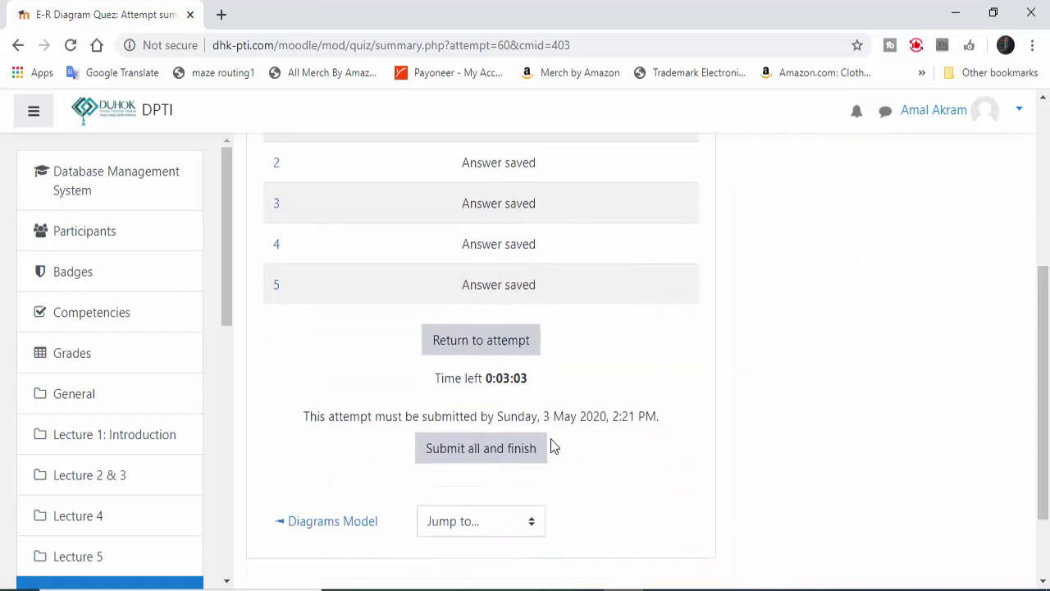
click(523, 458)
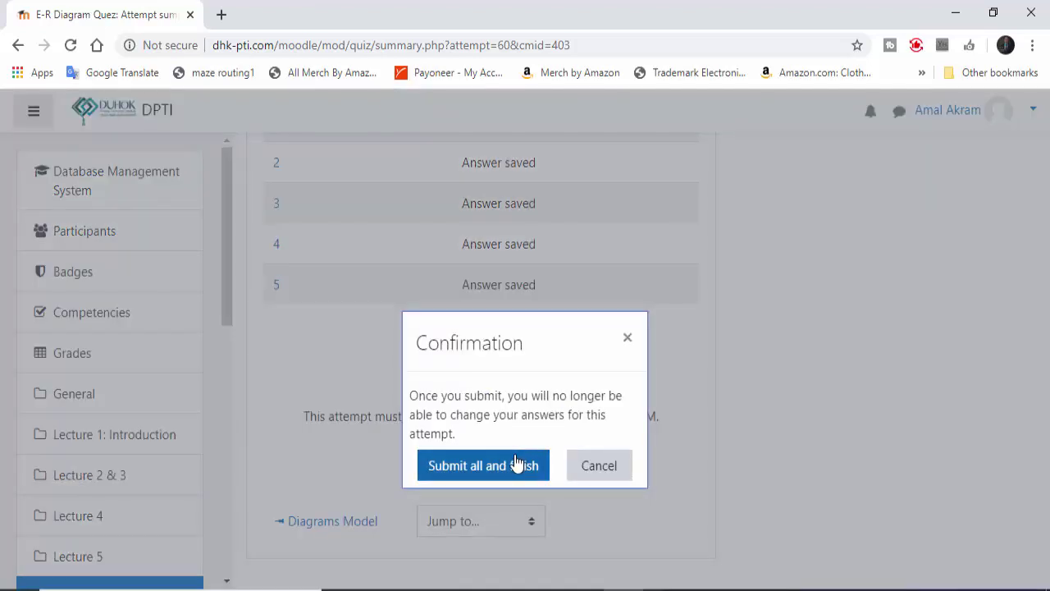
click(510, 467)
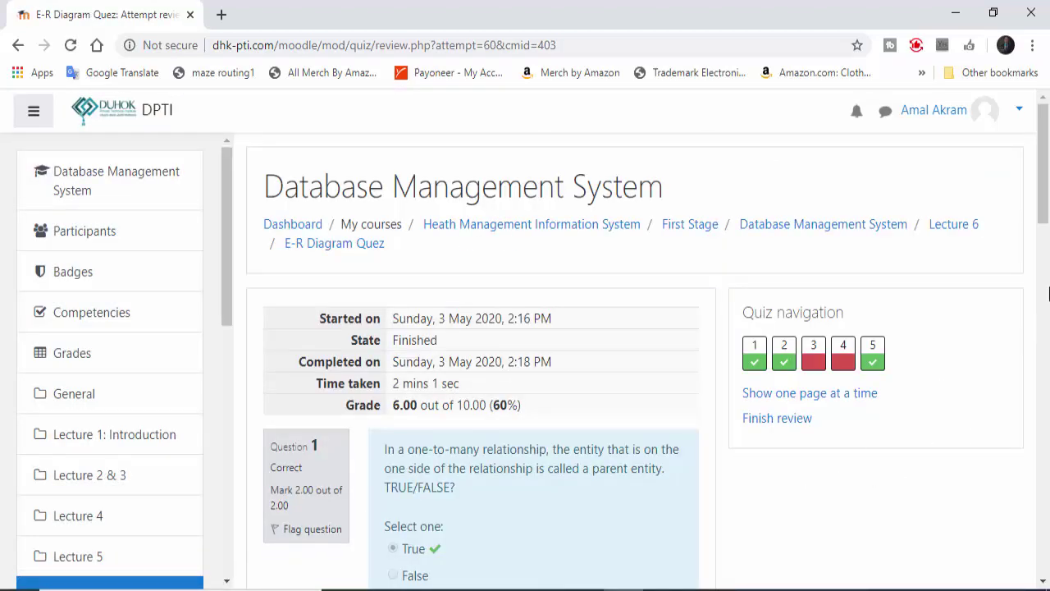
- Review the marked answers of the submitted quiz attempt through question 5 and finish the review
scroll(1048, 294, down, 2)
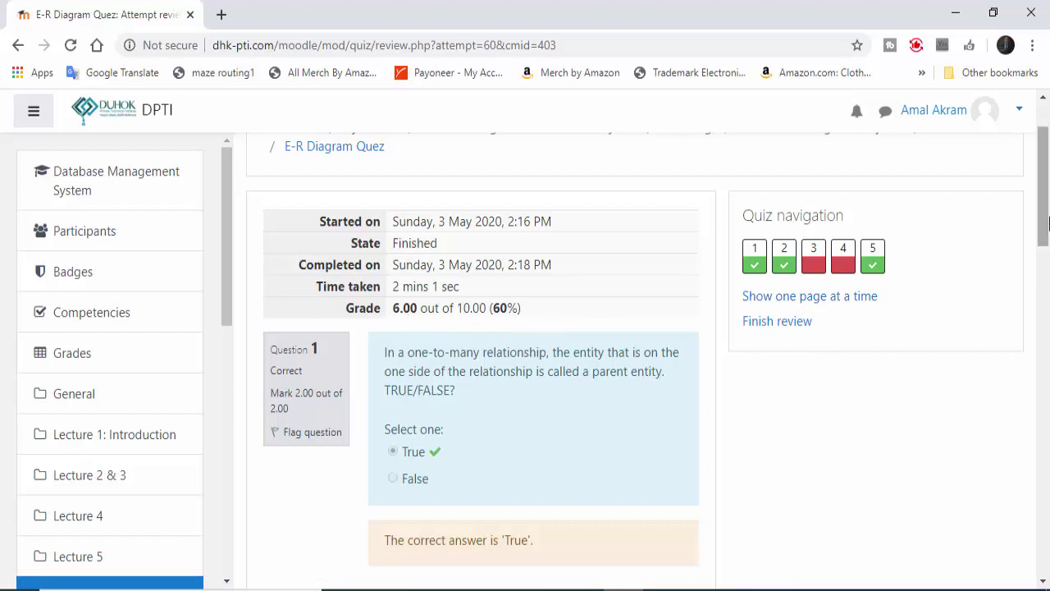
drag(1047, 222, 1047, 544)
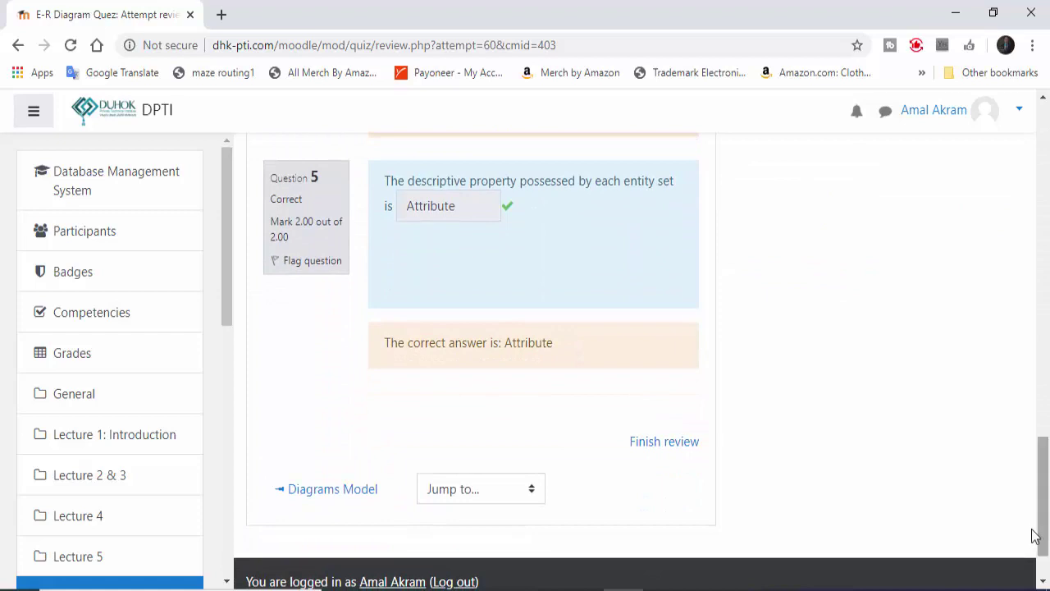
click(665, 443)
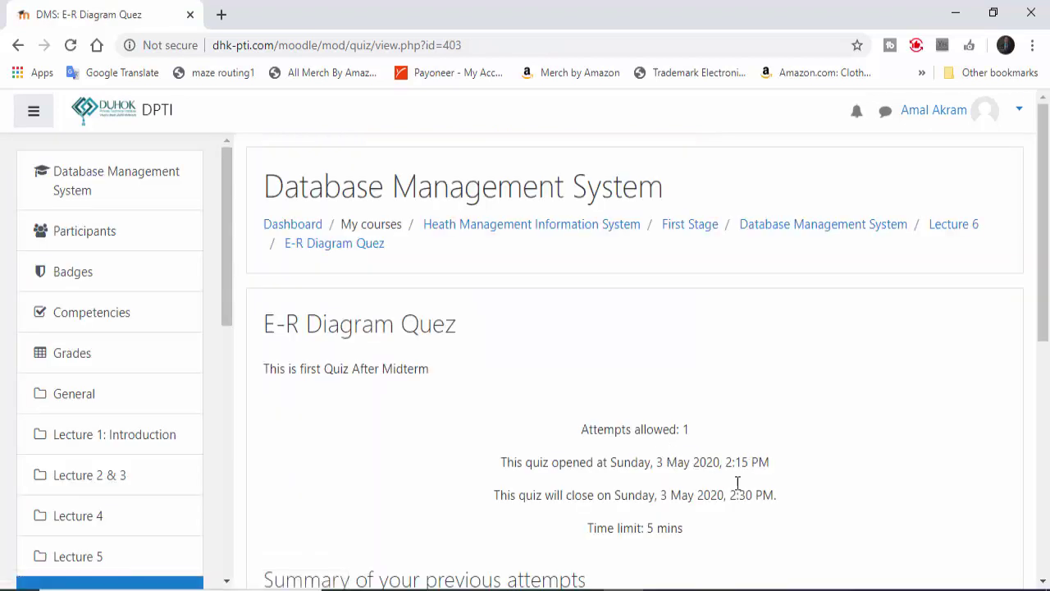
- Switch to the teacher's Firefox session, reload the course page, and open the attempts report of the E-R Diagram Quez
click(673, 584)
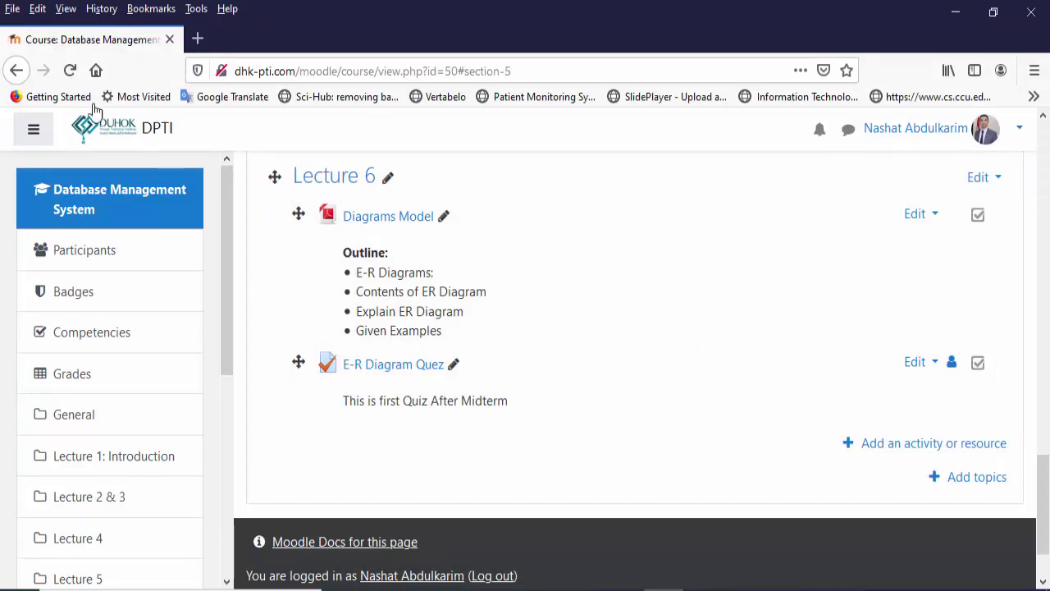
click(69, 70)
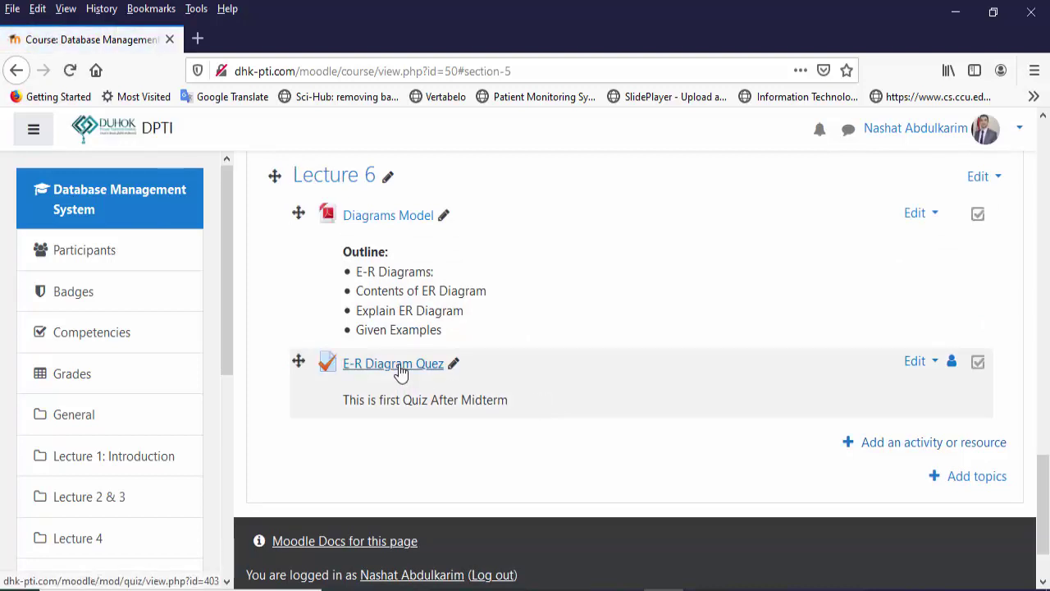
click(401, 369)
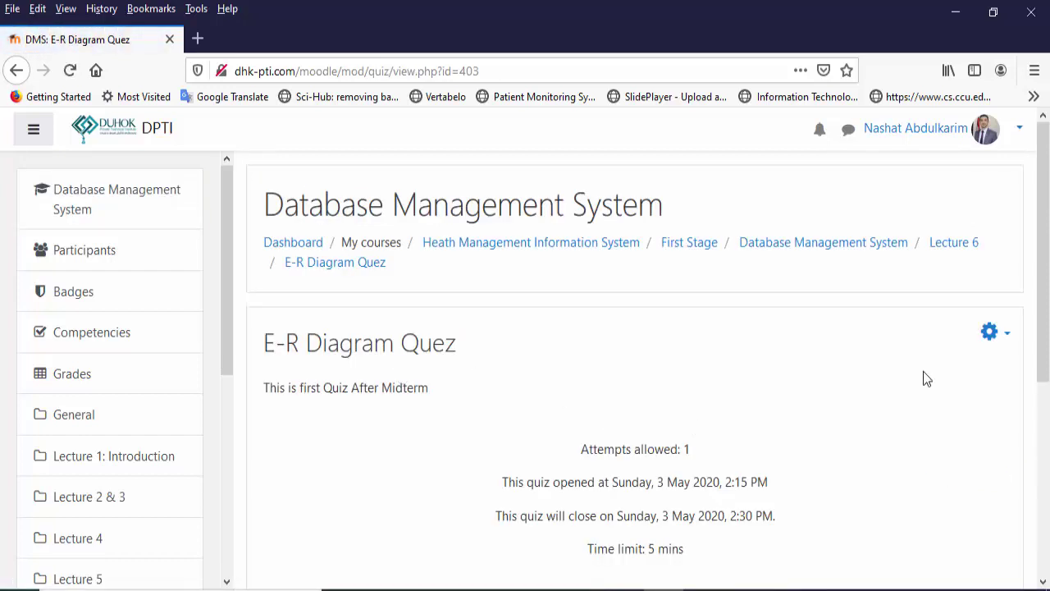
drag(1046, 263, 1049, 362)
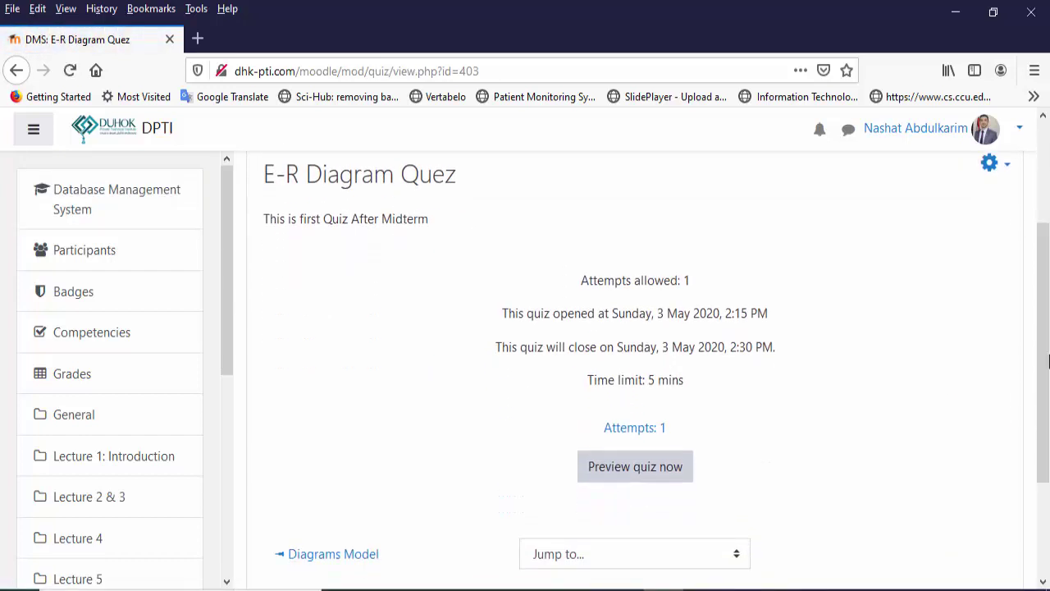
click(628, 428)
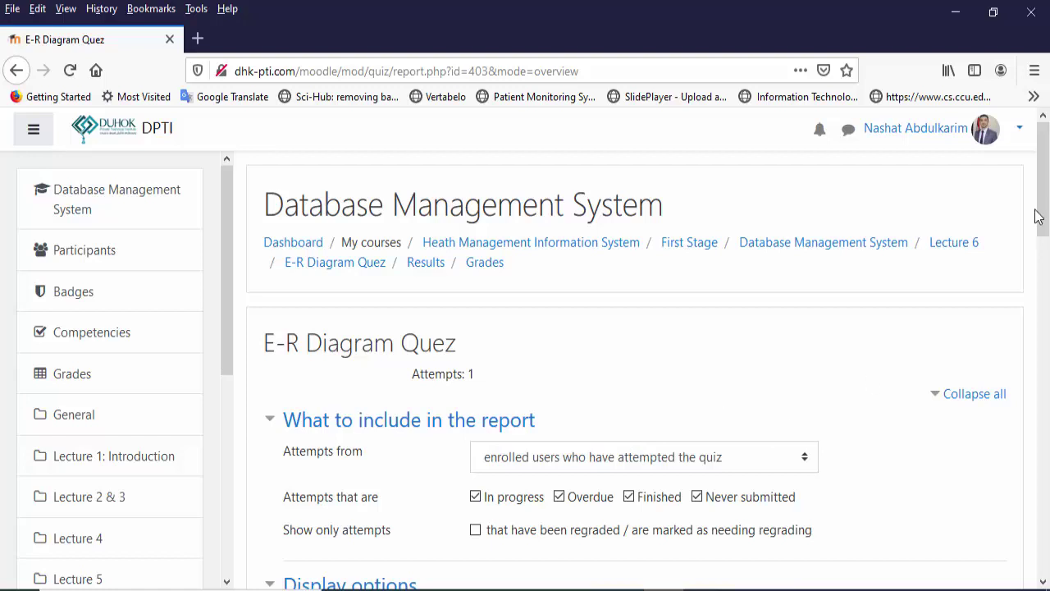
- Examine the student's attempt in the results table, including the completion time, overall grade and marks for questions 1 to 5
scroll(1039, 216, down, 4)
scroll(1039, 216, down, 5)
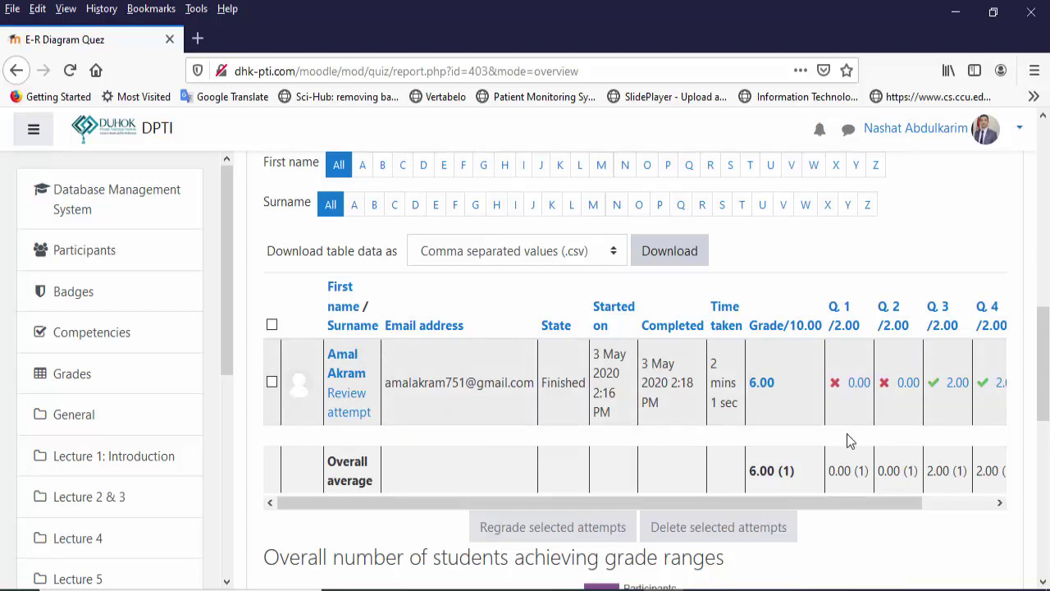
drag(884, 502, 959, 502)
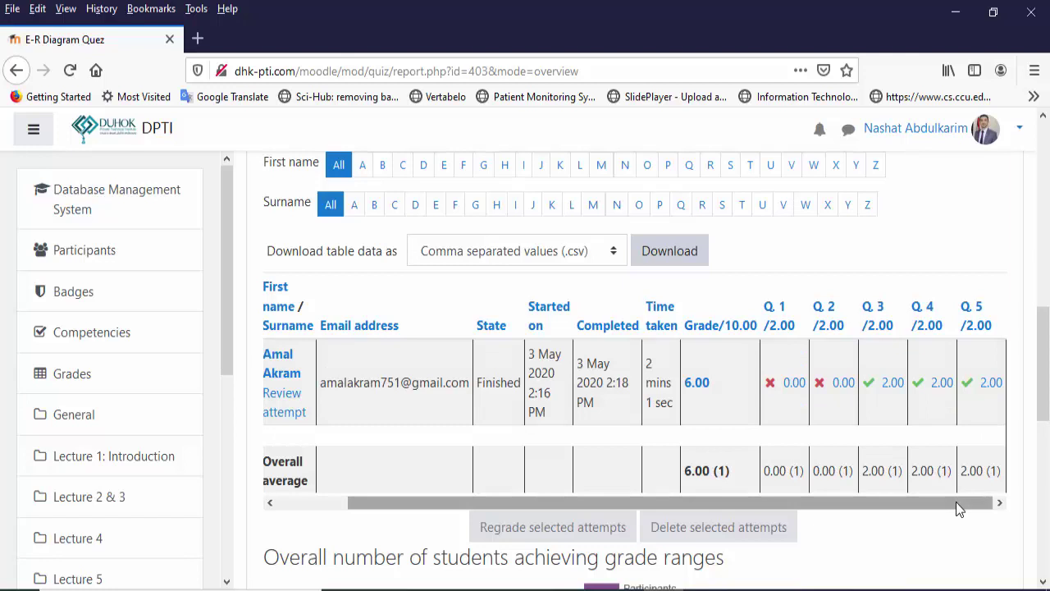
scroll(956, 502, left, 2)
mouse_move(1044, 397)
mouse_down()
mouse_move(1044, 446)
mouse_move(1046, 361)
mouse_move(1046, 385)
mouse_up()
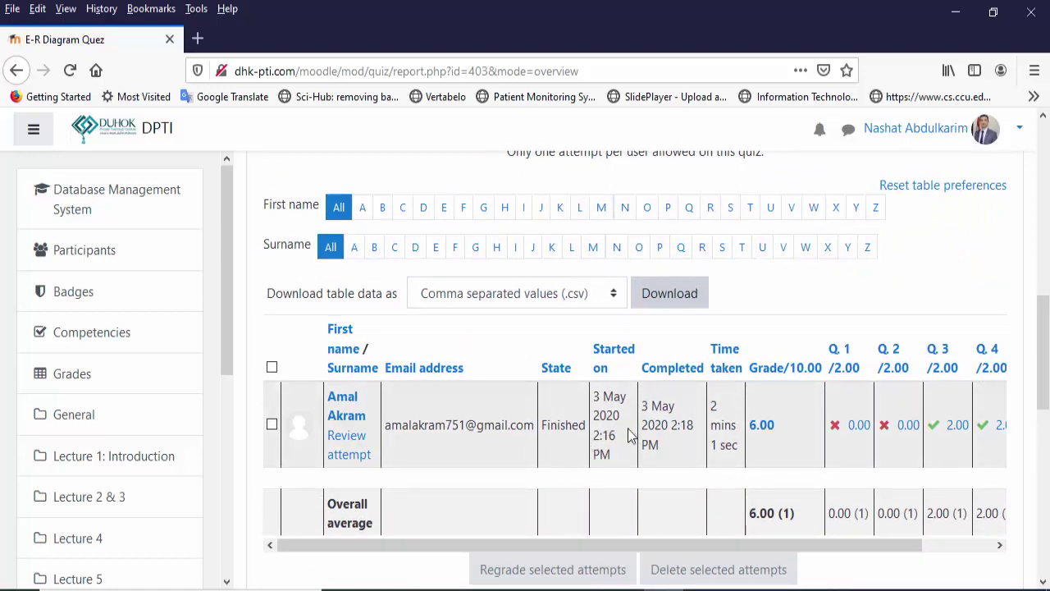
- Download the quiz results table as comma separated values and save the DMS-E-R Diagram Quez-grades.csv file
click(666, 304)
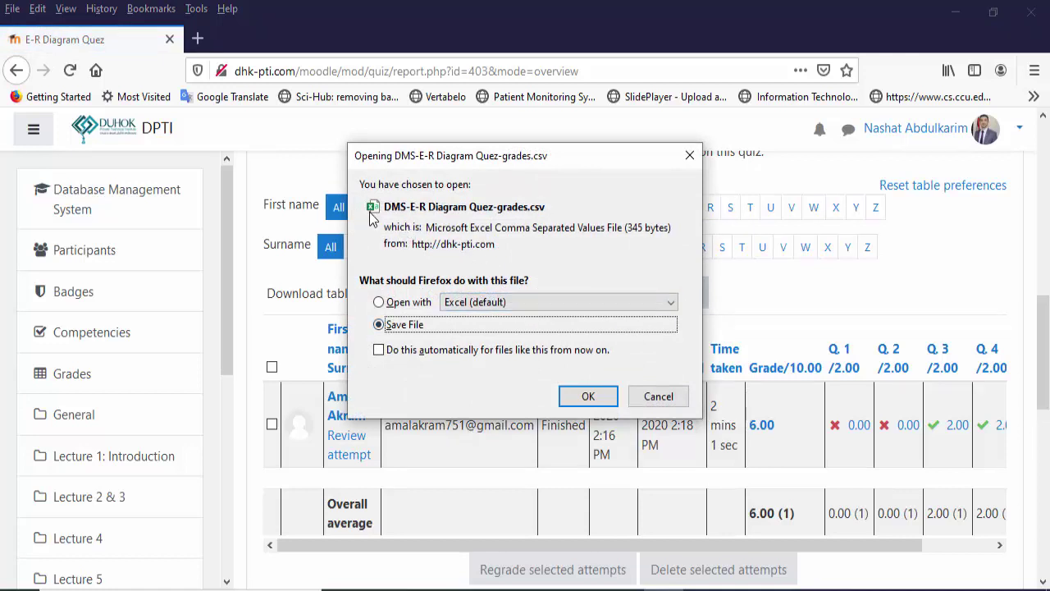
click(583, 395)
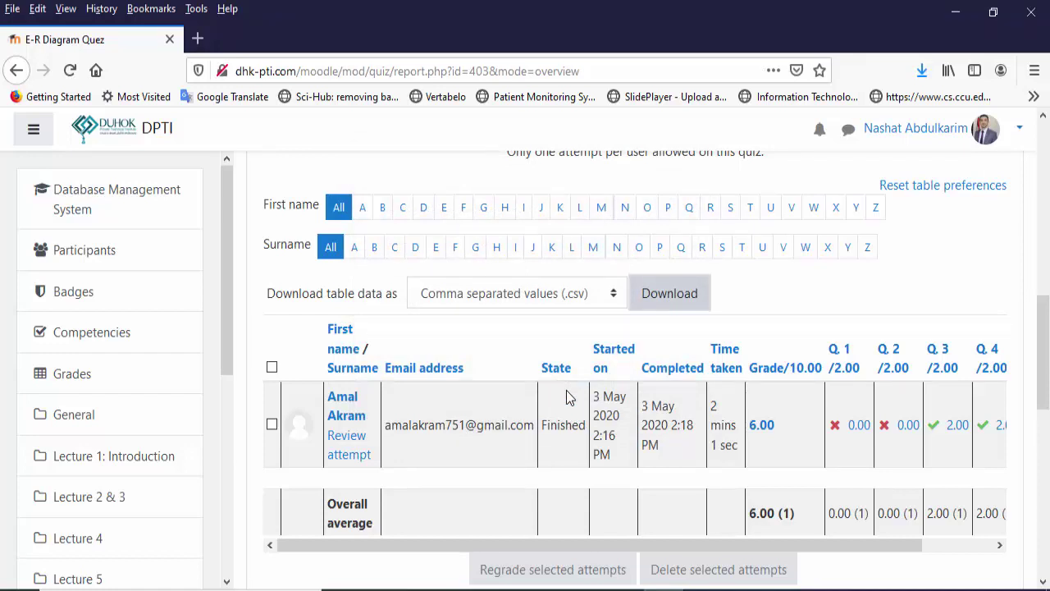
key(alt+Tab)
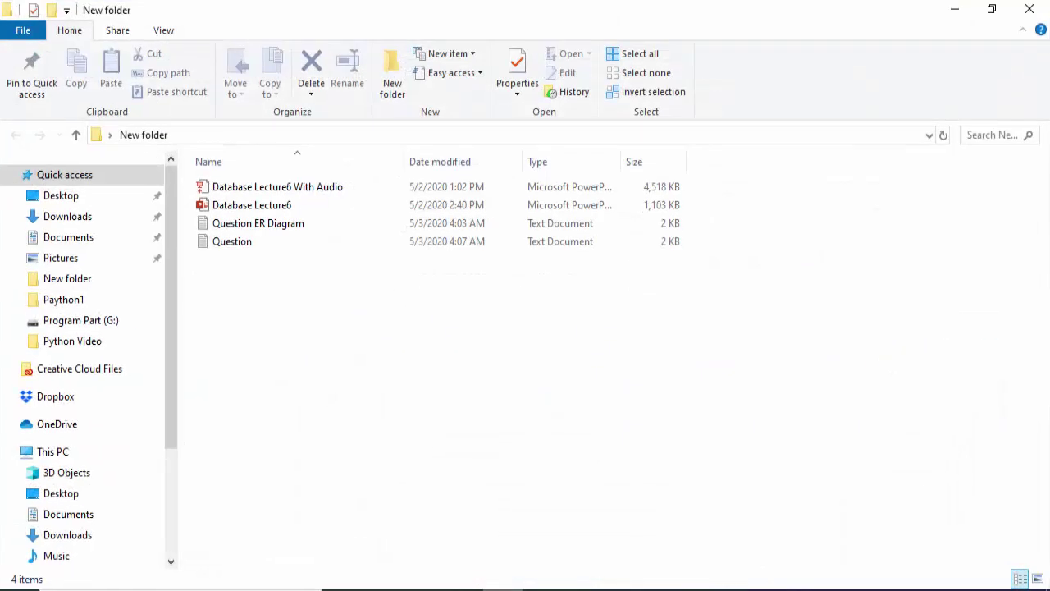
key(alt+Tab)
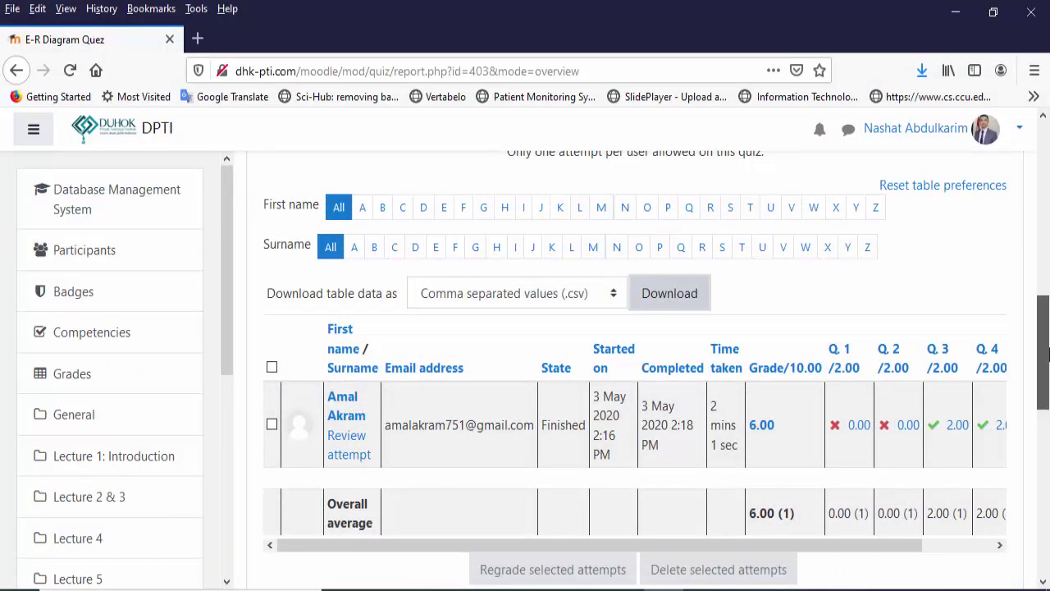
- Leave the quiz results and return to the Lecture 6 section of the Database Management System course
drag(1047, 352, 1039, 155)
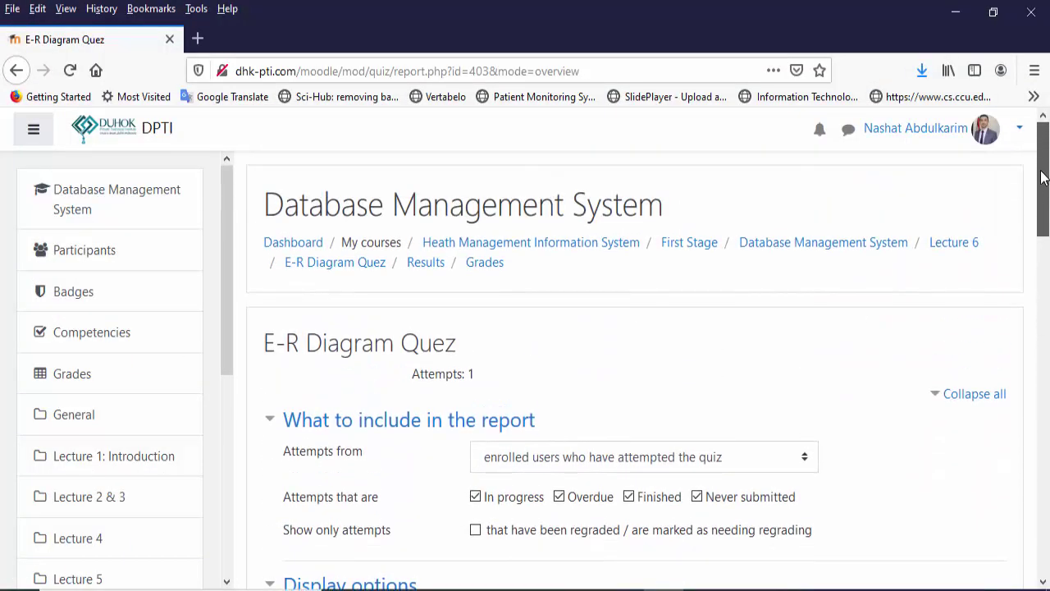
click(949, 249)
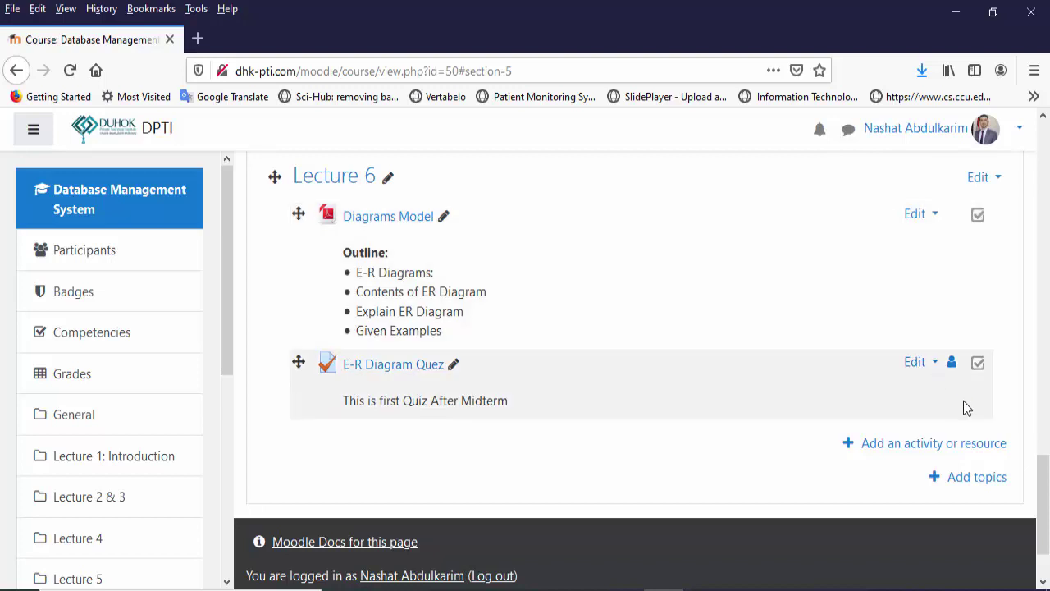
scroll(1043, 486, down, 2)
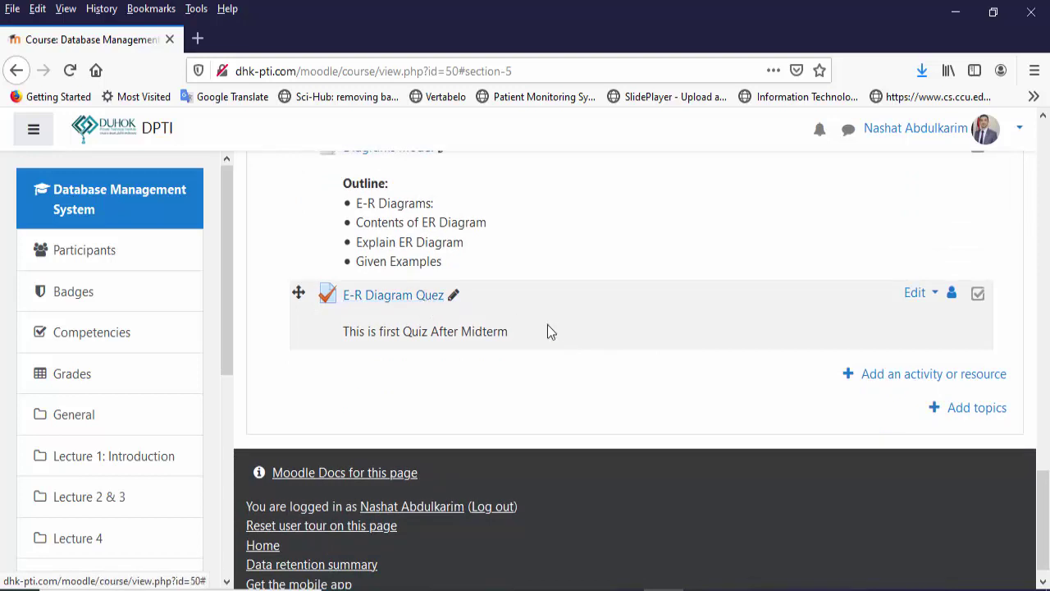
click(925, 377)
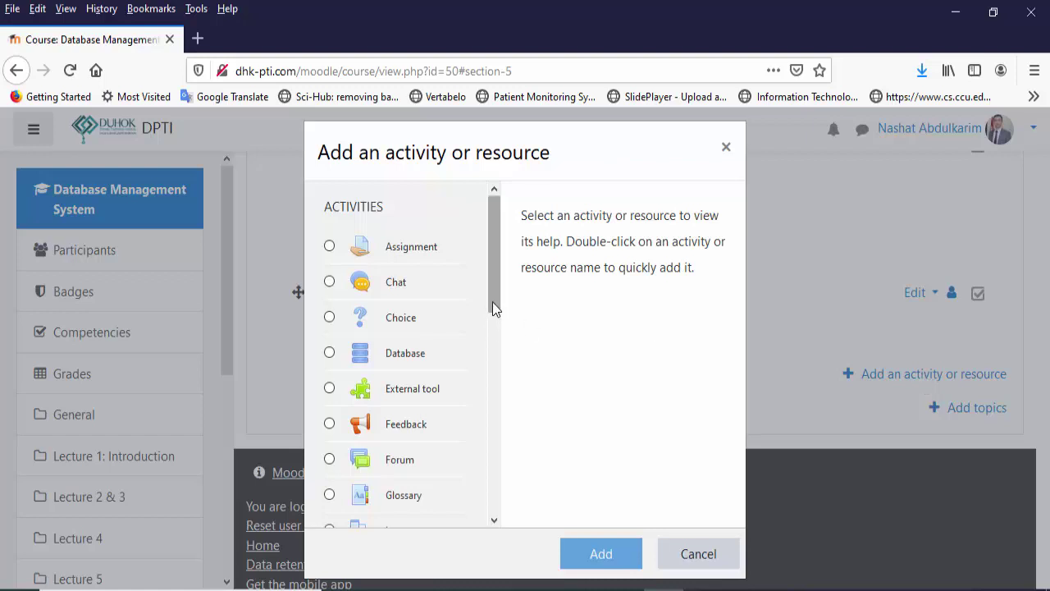
drag(495, 308, 494, 403)
click(404, 325)
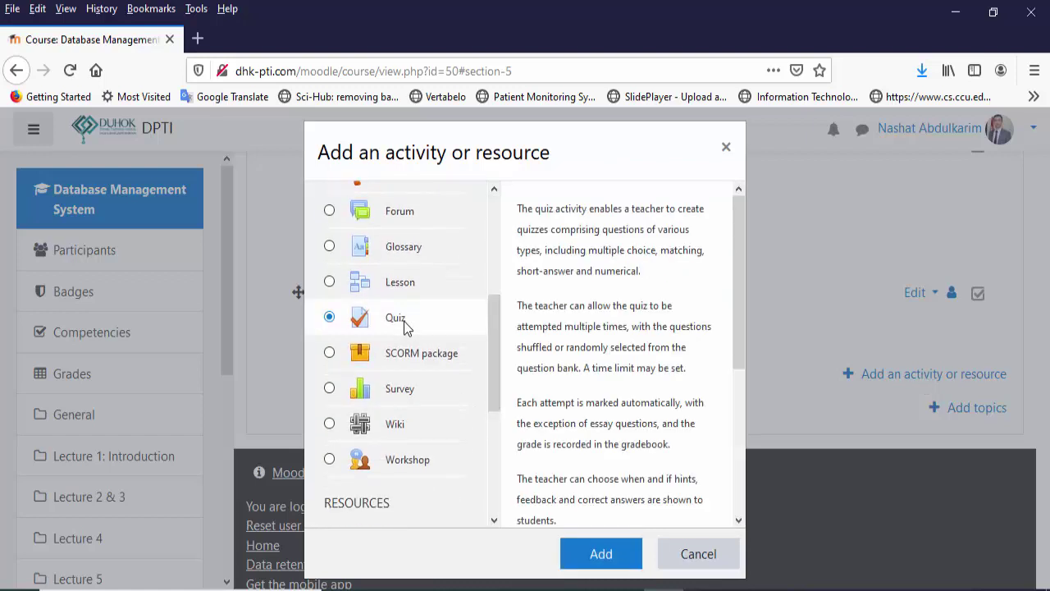
click(673, 554)
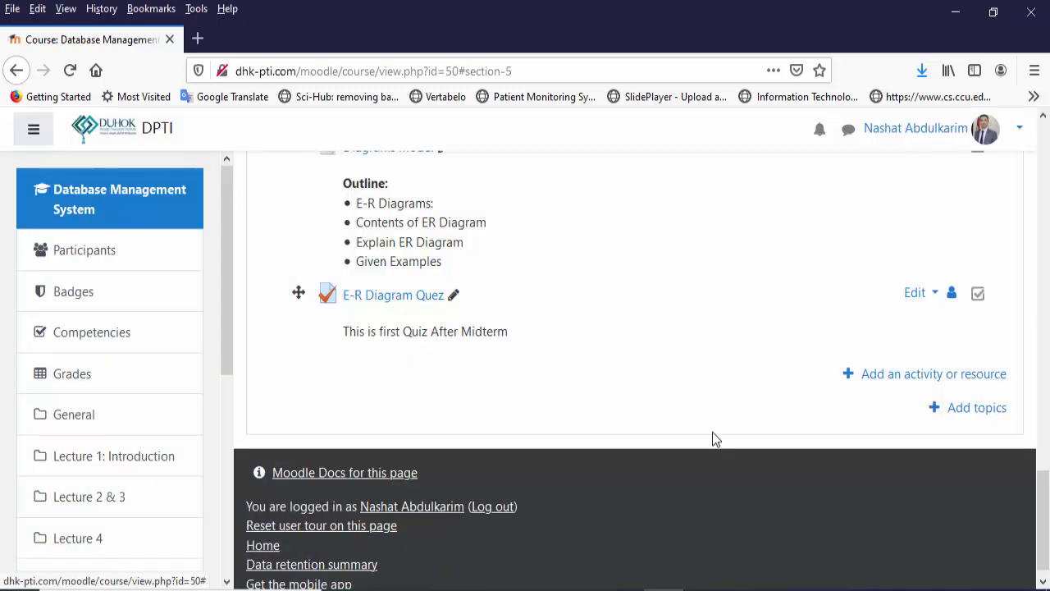
- Switch to the Question ER Diagram file in Notepad and examine how its multiple-choice questions, options and ANSWER lines are laid out
drag(1046, 480, 1047, 190)
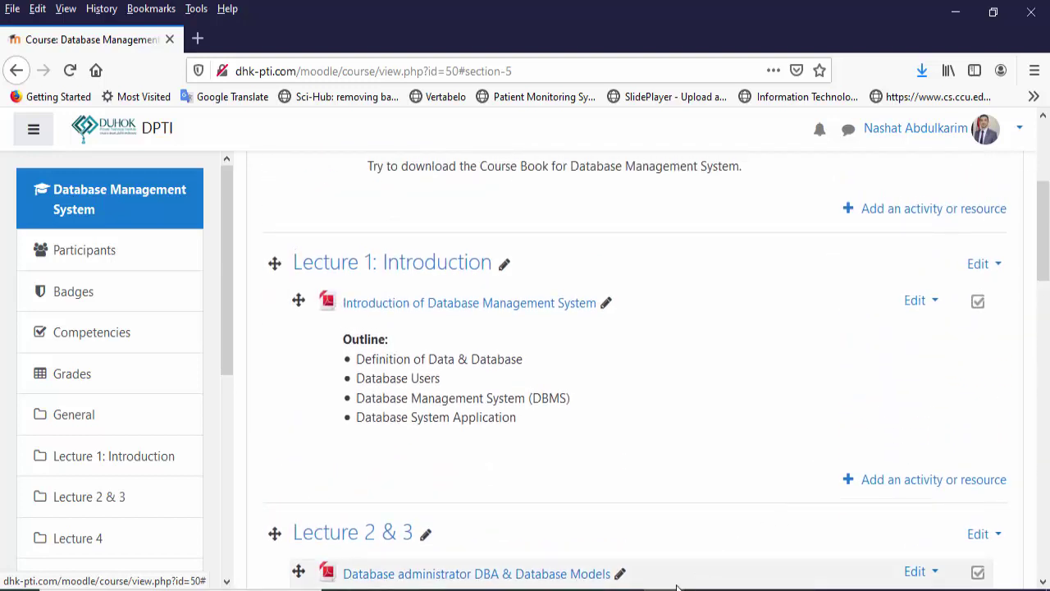
click(677, 587)
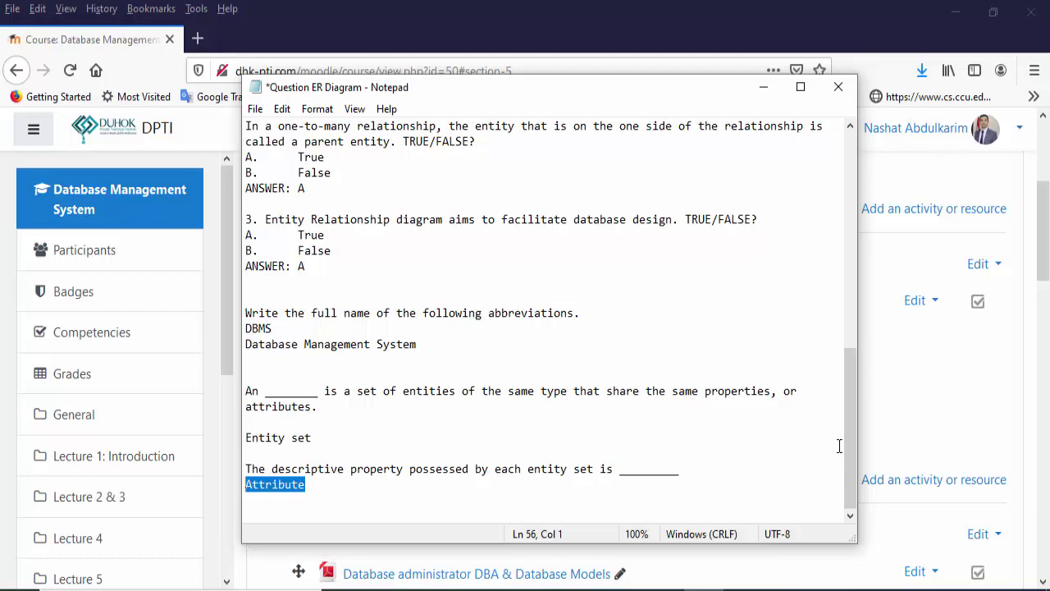
drag(850, 445, 834, 216)
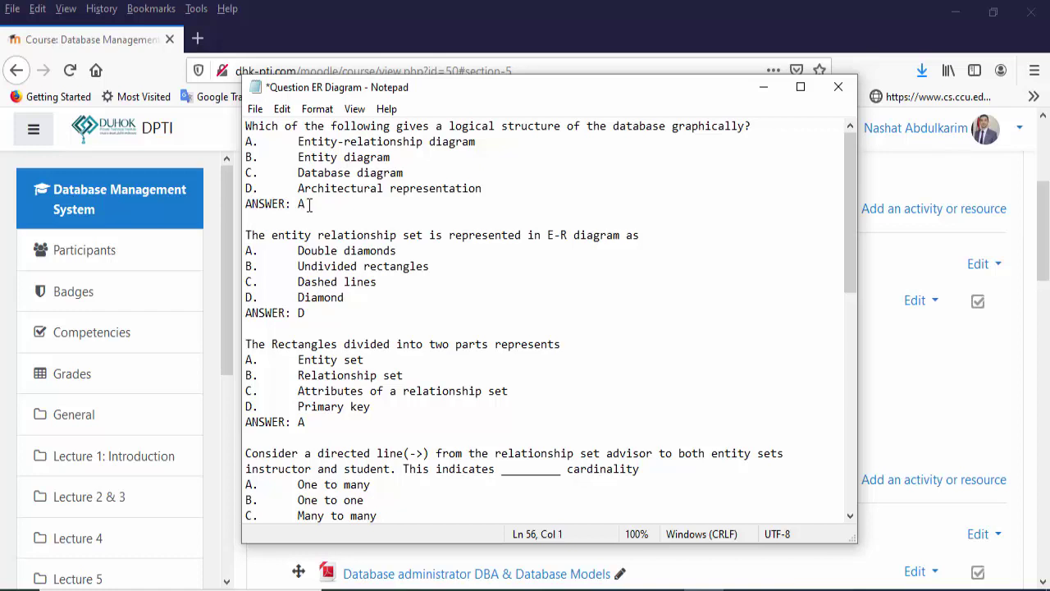
drag(309, 203, 232, 127)
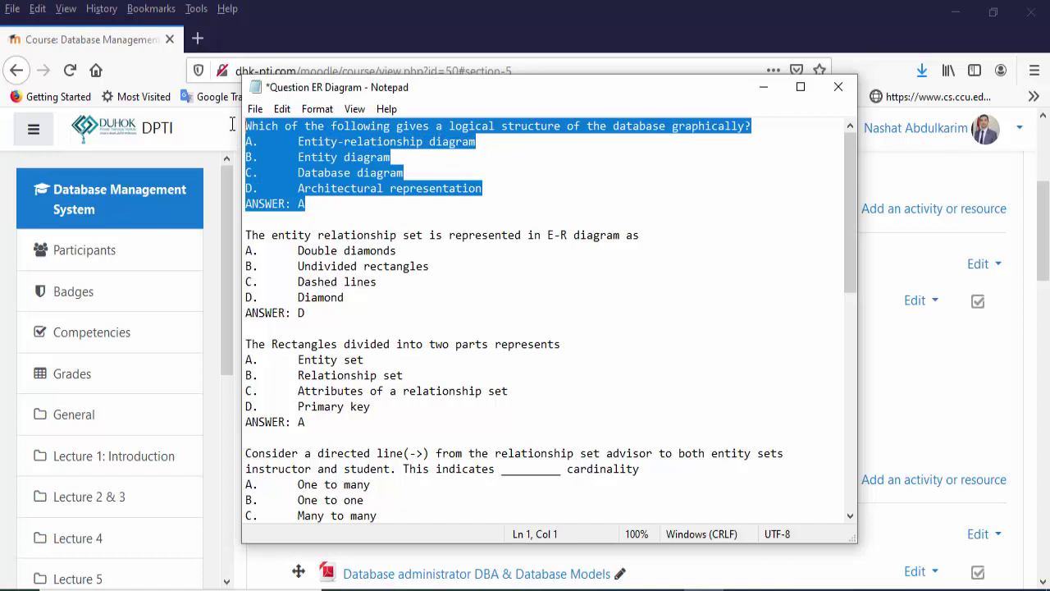
click(338, 204)
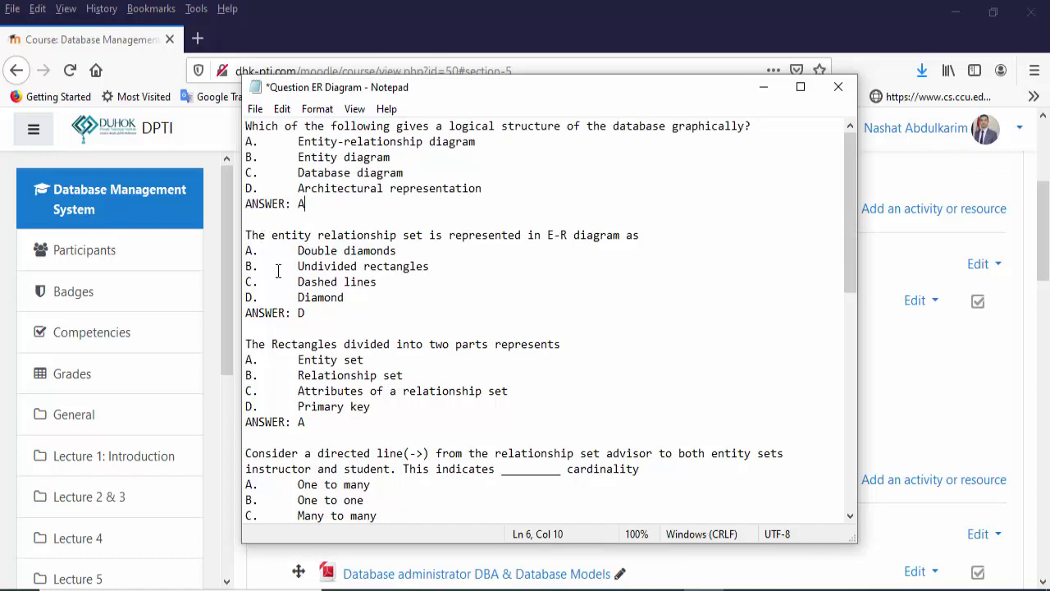
click(319, 297)
click(357, 390)
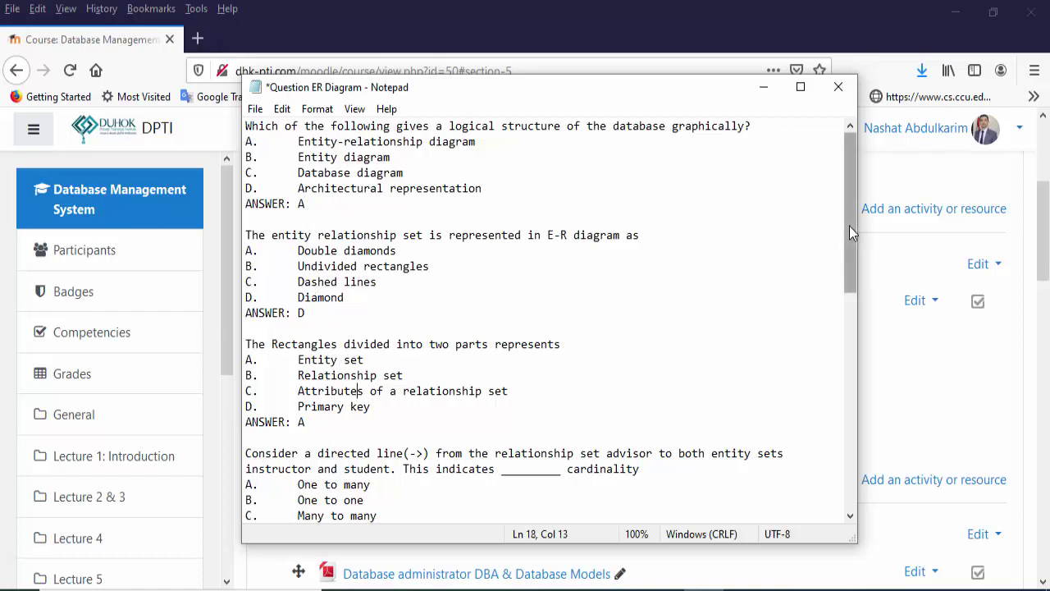
drag(850, 226, 854, 419)
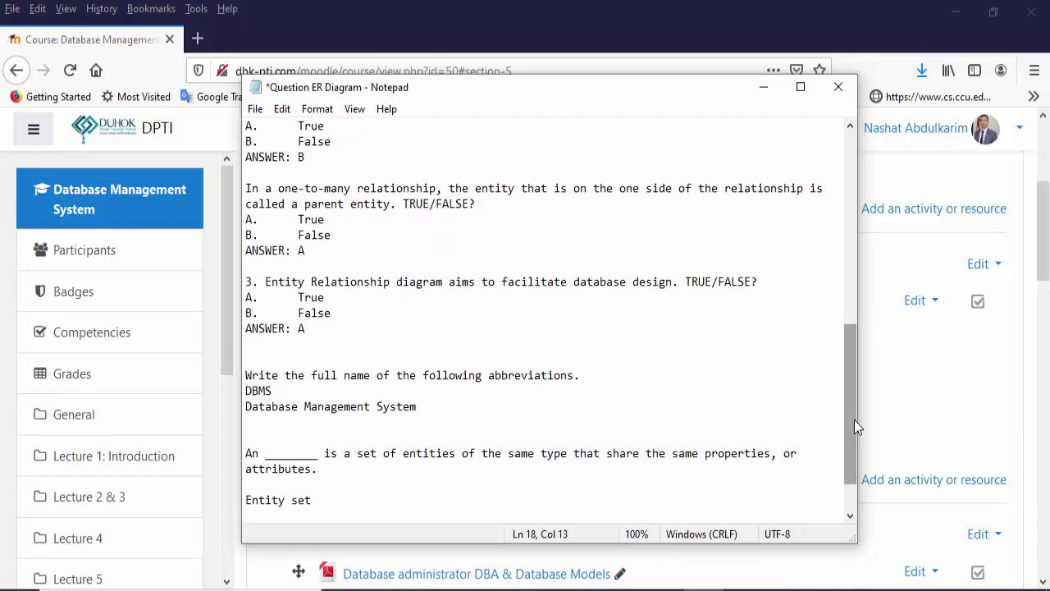
- Check the abbreviation and true/false questions in the Question ER Diagram file, then save and close it
drag(417, 406, 235, 377)
click(426, 359)
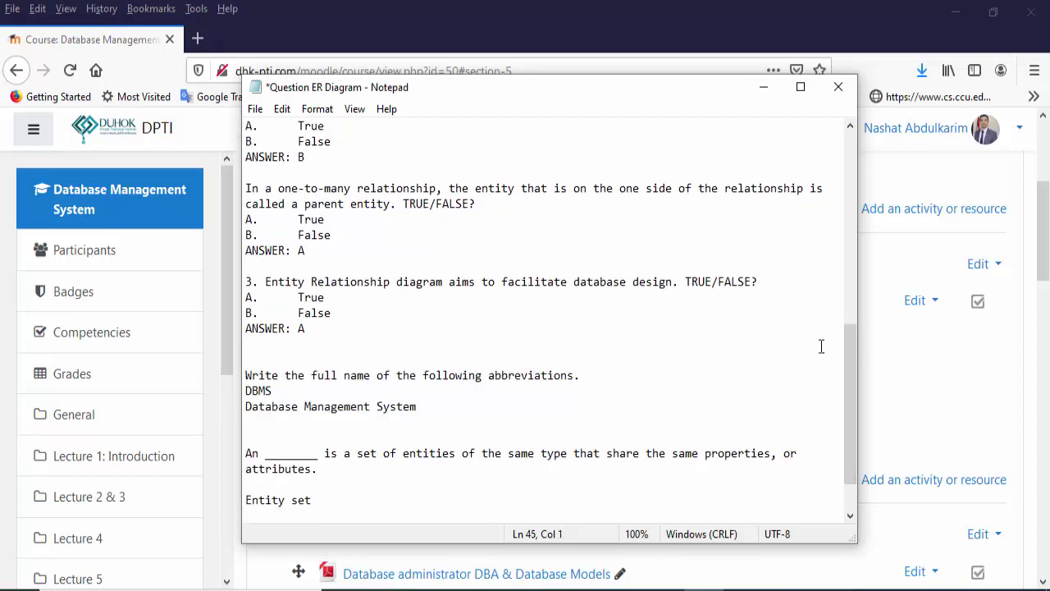
drag(856, 376, 841, 307)
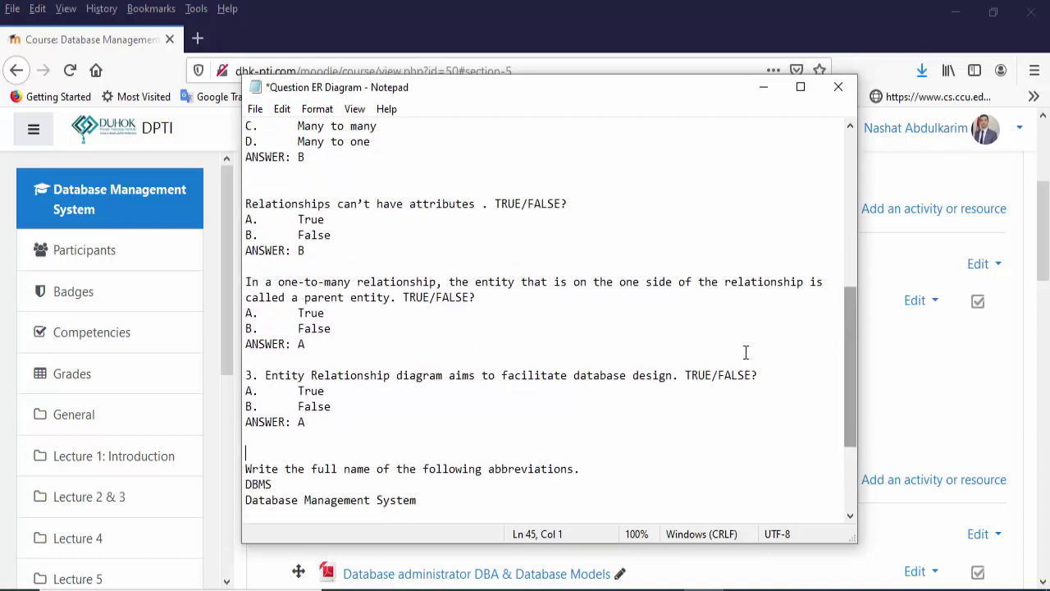
click(839, 86)
click(480, 321)
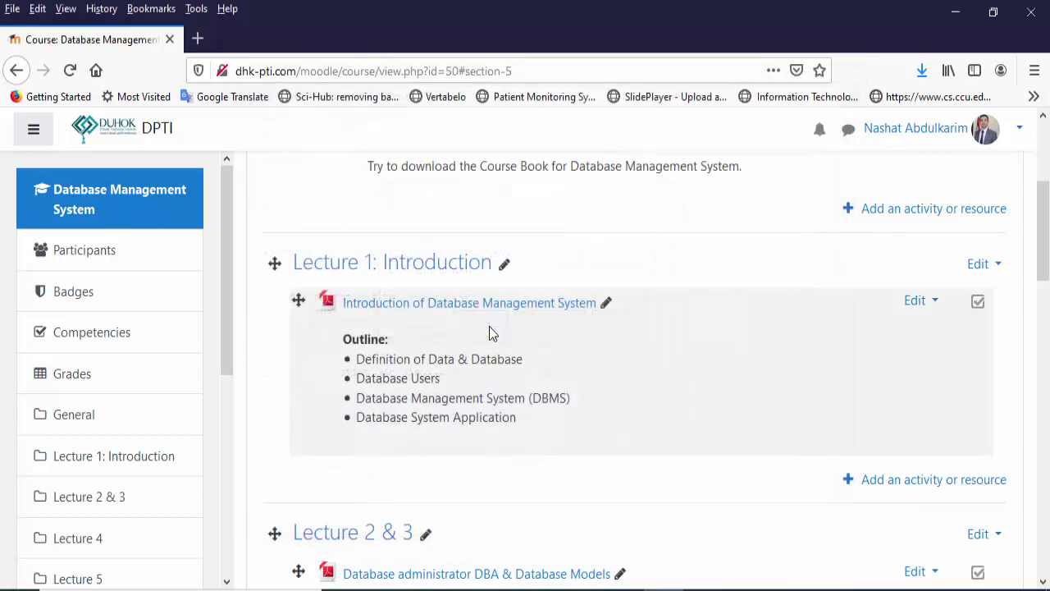
- Open the Question text file from New folder, maximize it, and examine its multiple-choice and true/false questions
key(alt+Tab)
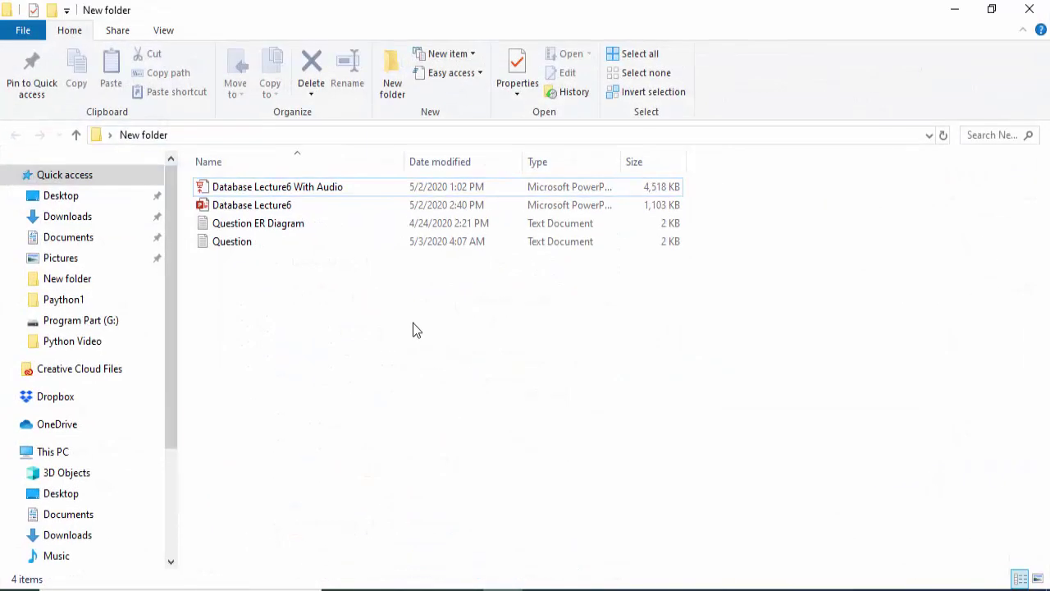
double_click(230, 243)
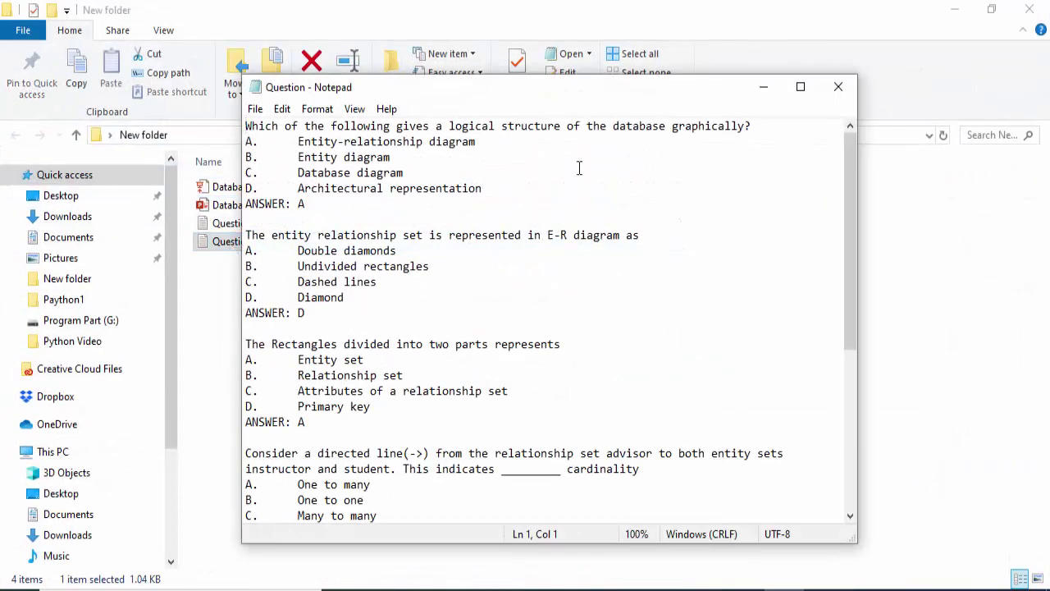
click(801, 86)
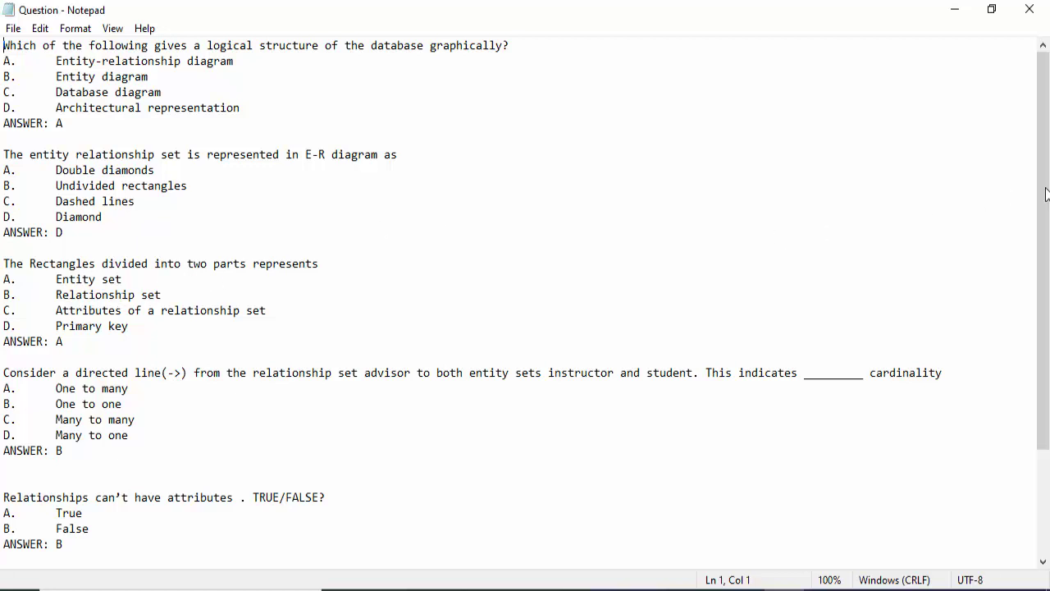
drag(1047, 193, 1048, 395)
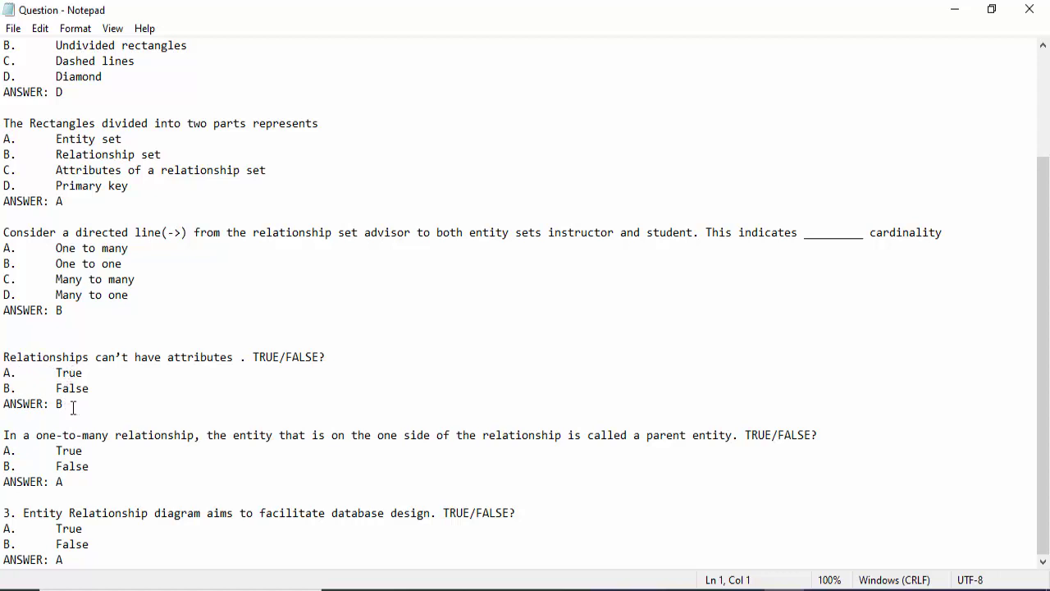
- Check the format of the true/false questions in the Question text file, then close the file
drag(73, 408, 3, 355)
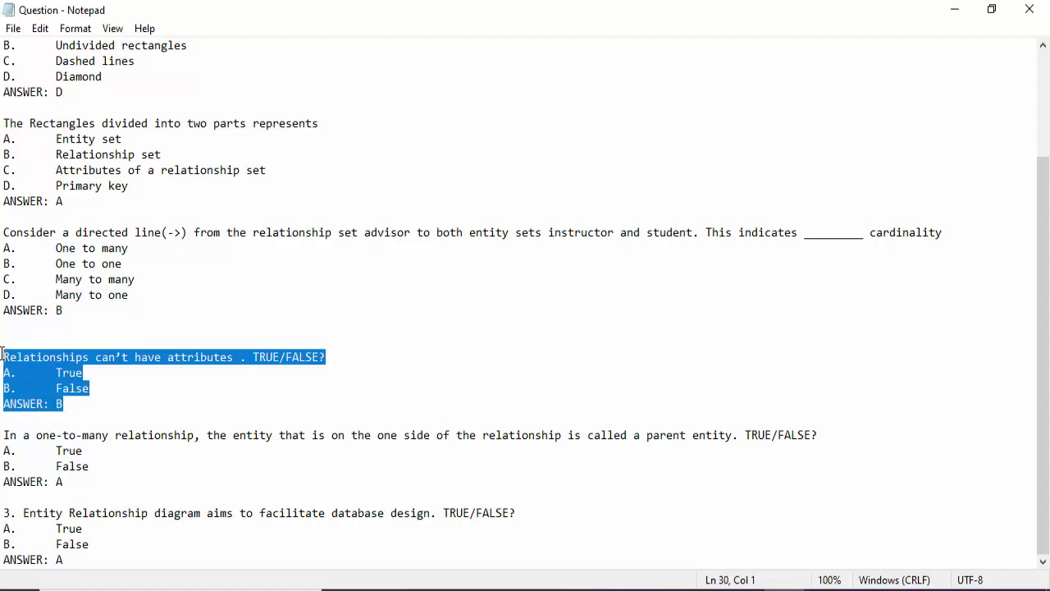
click(65, 481)
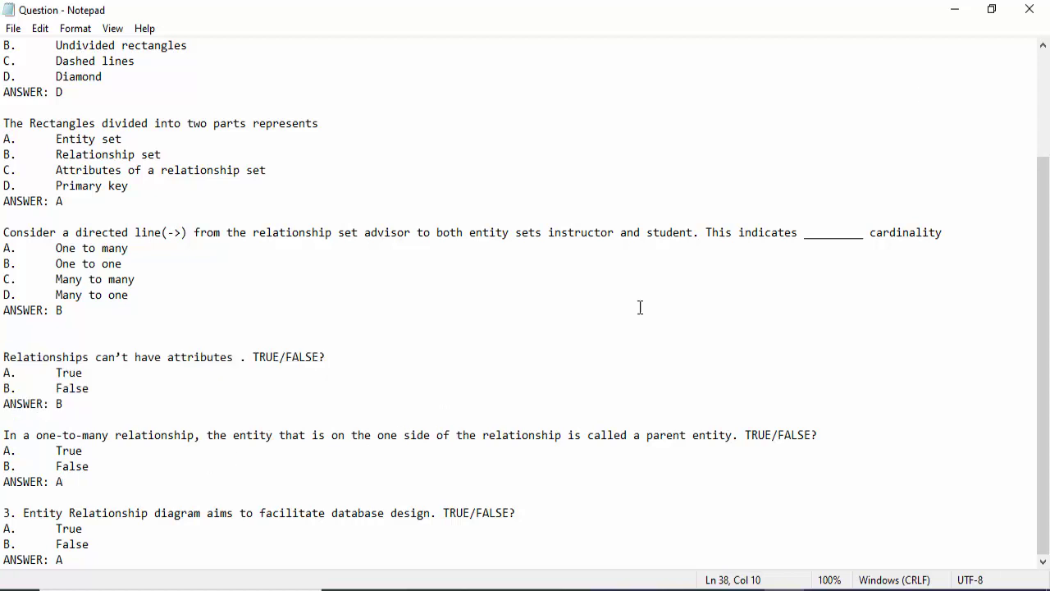
click(1030, 10)
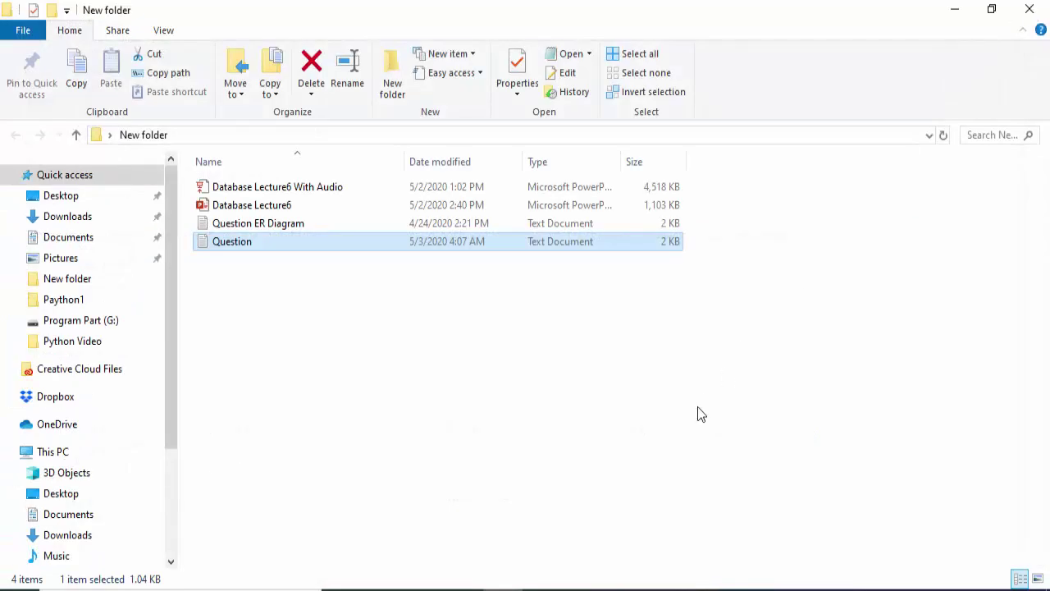
- Switch to Moodle in Firefox and open the question bank's Questions page for the Database Management System course
click(656, 589)
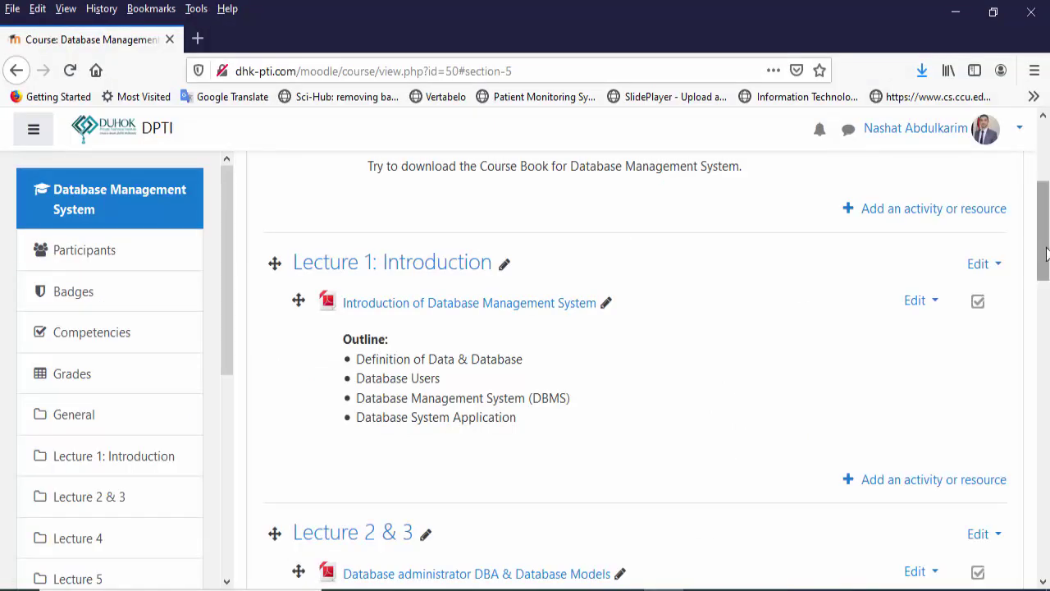
drag(1046, 254, 1044, 123)
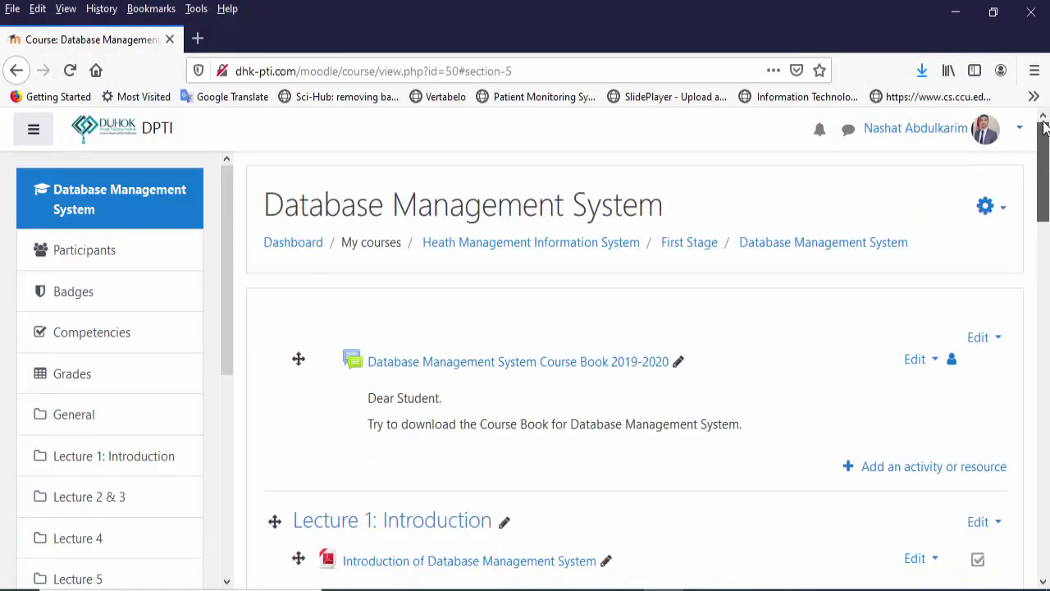
click(989, 208)
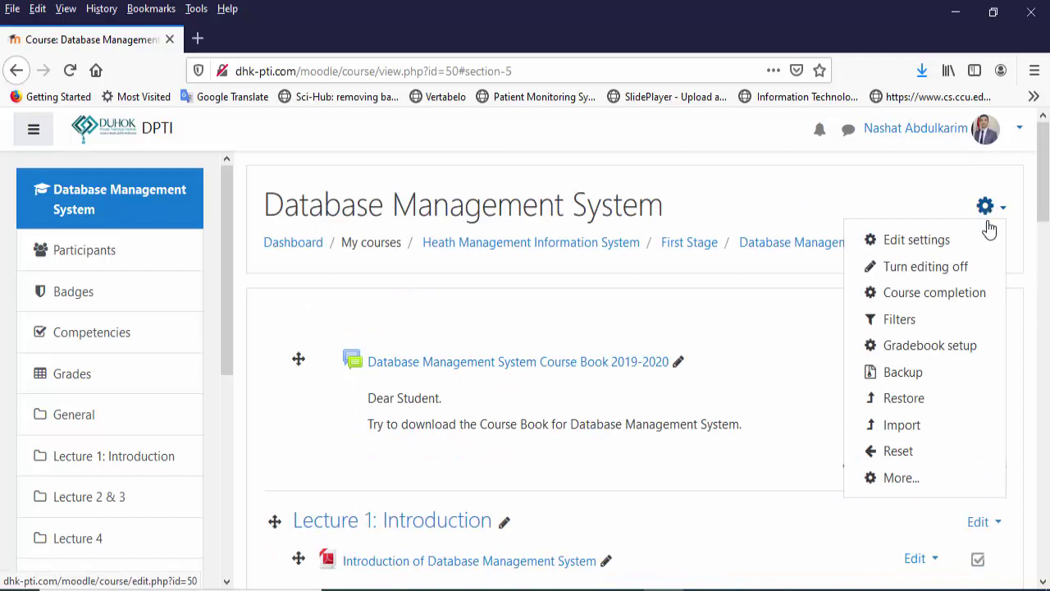
click(900, 478)
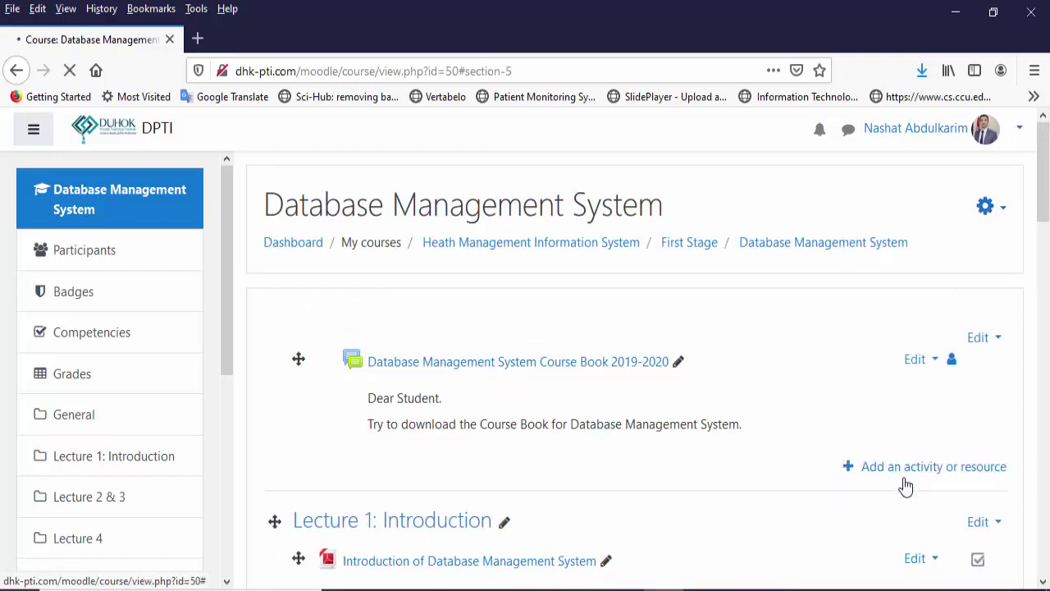
scroll(826, 499, down, 7)
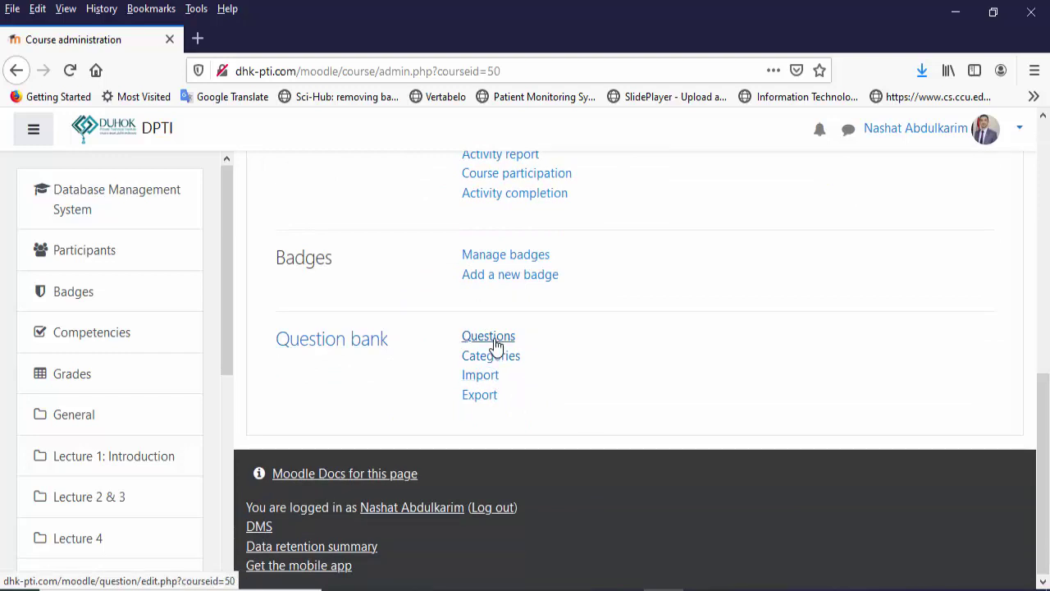
click(494, 339)
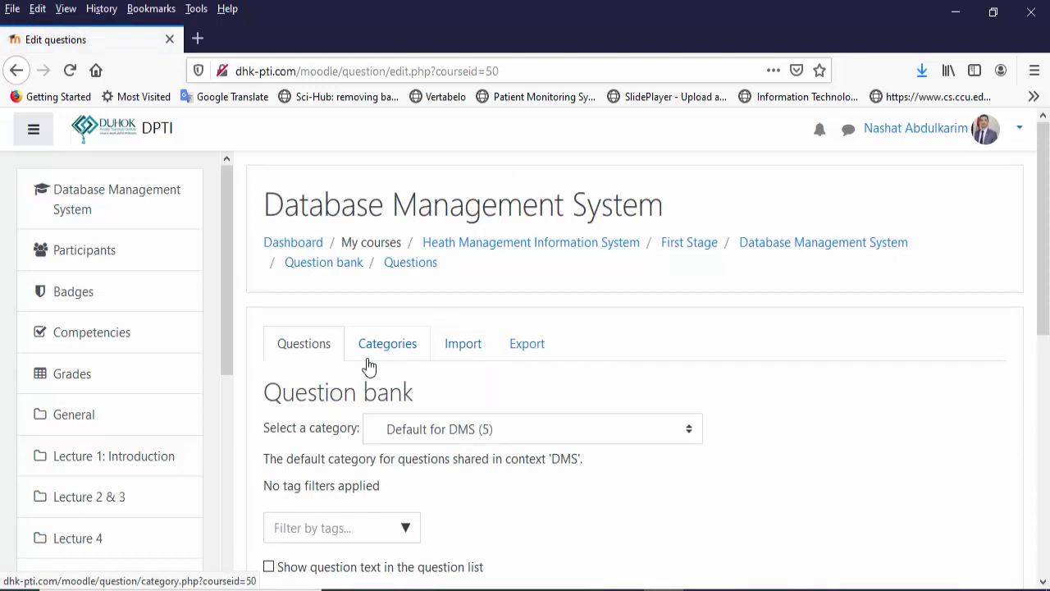
- Select all the questions in the Default for DMS category and clear the selection again
scroll(1047, 336, down, 8)
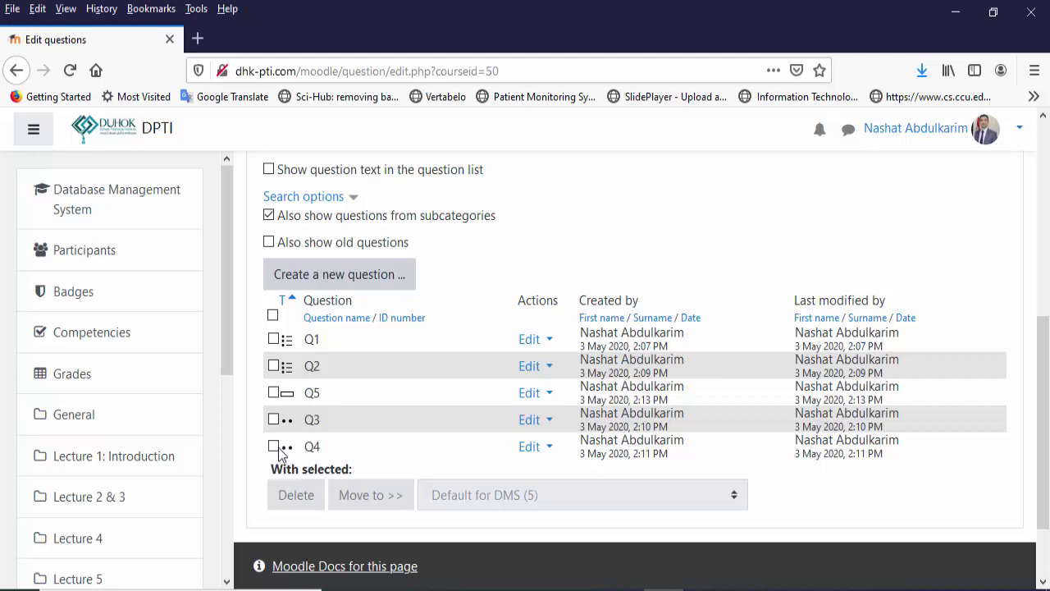
click(273, 315)
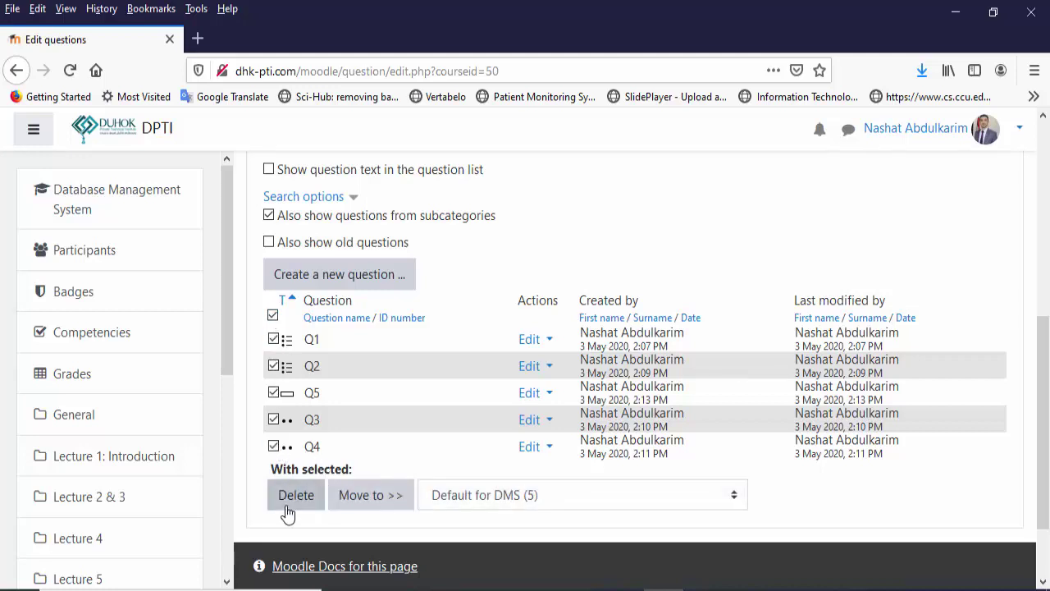
click(274, 317)
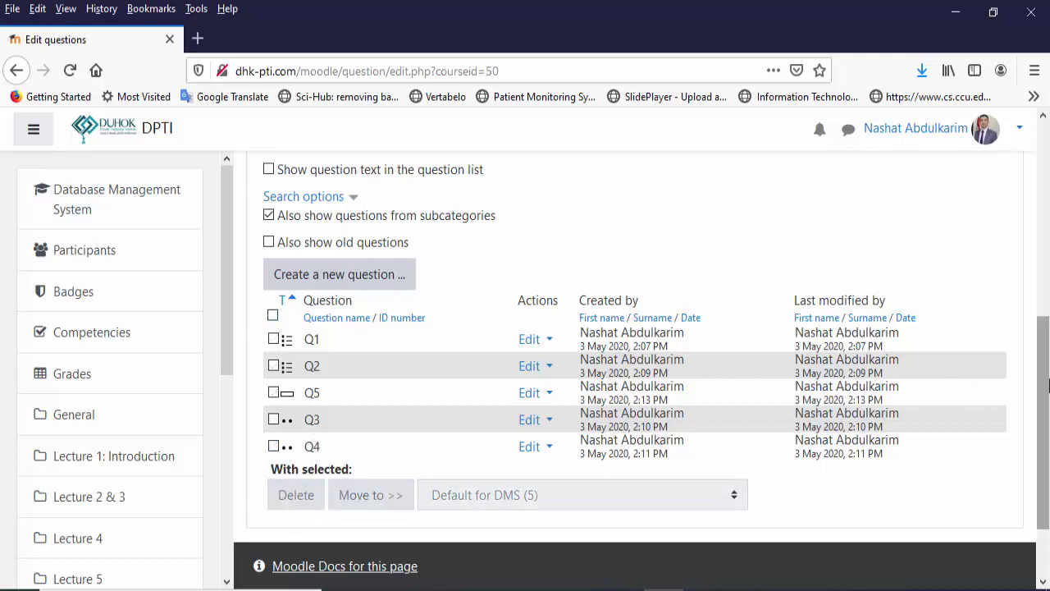
- Open the question import page of the question bank and choose Aiken format as the file format
drag(1047, 379, 1034, 201)
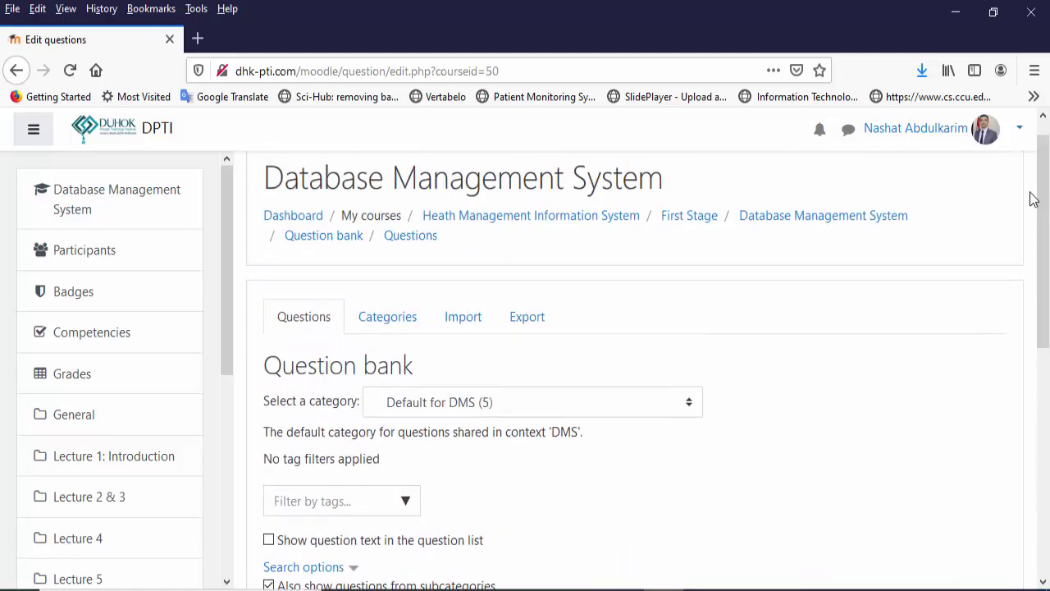
click(464, 320)
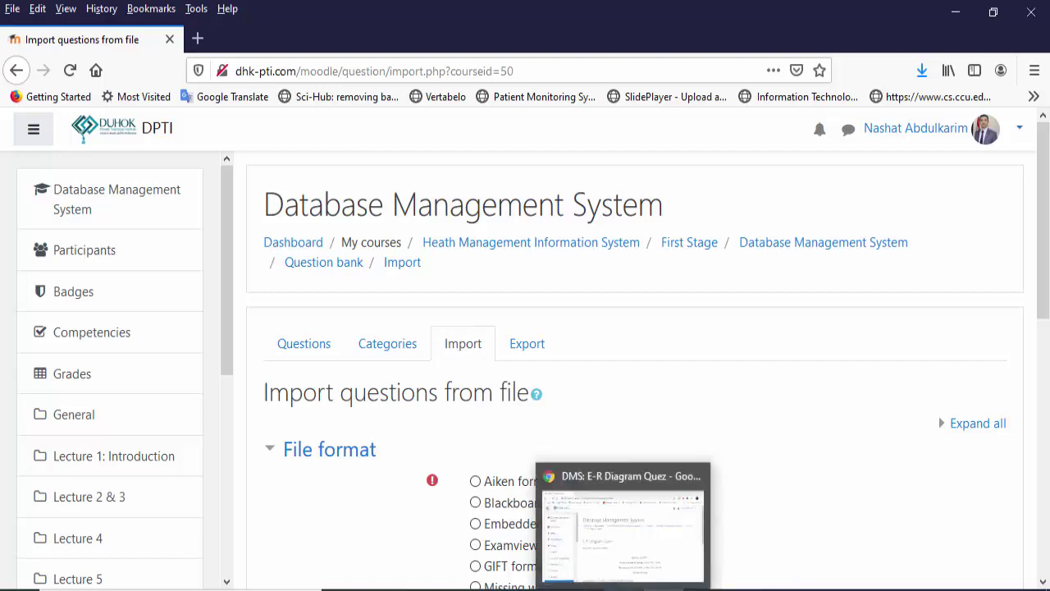
drag(1044, 275, 1044, 365)
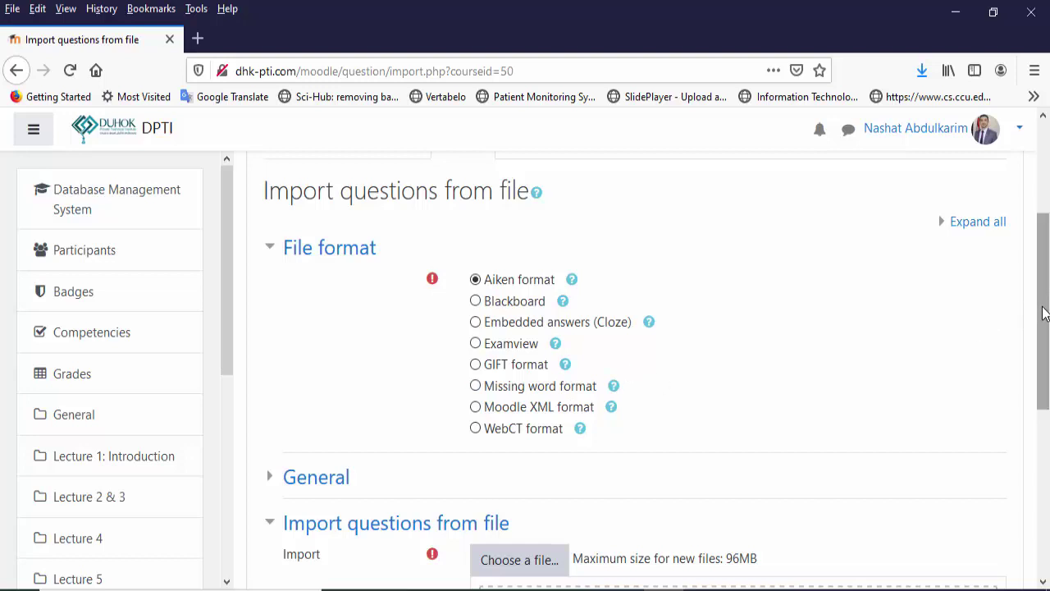
drag(1043, 308, 1048, 398)
- Upload the Question text file from New folder on the desktop and import its questions
click(539, 397)
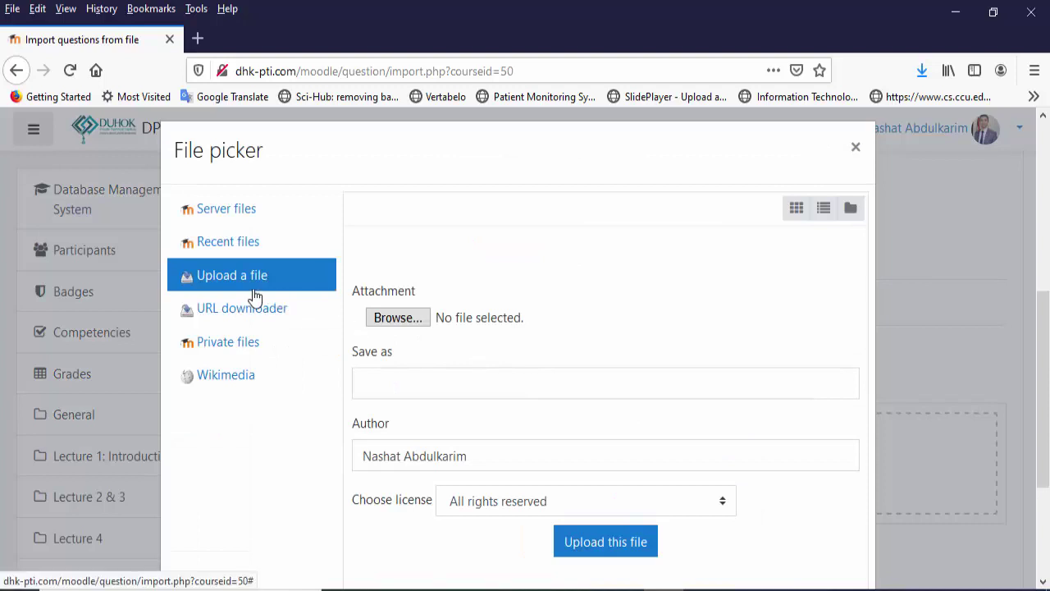
click(381, 320)
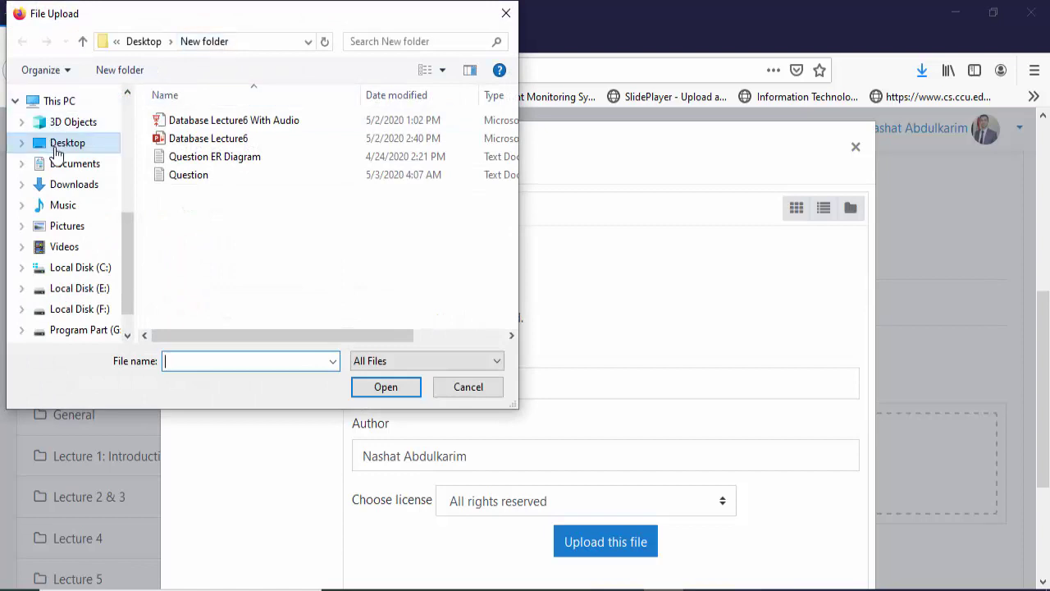
click(197, 177)
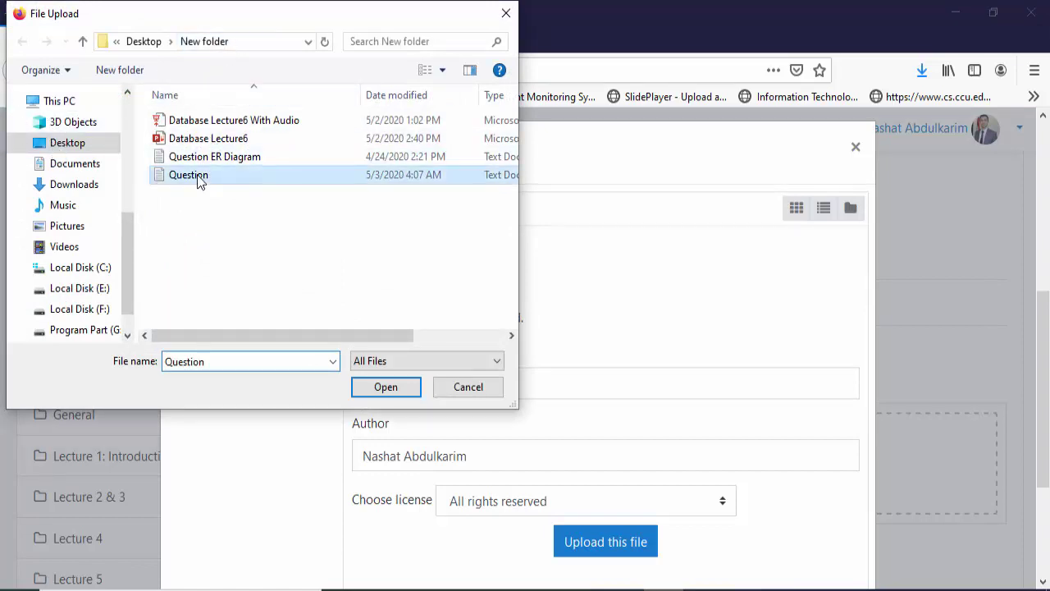
click(386, 386)
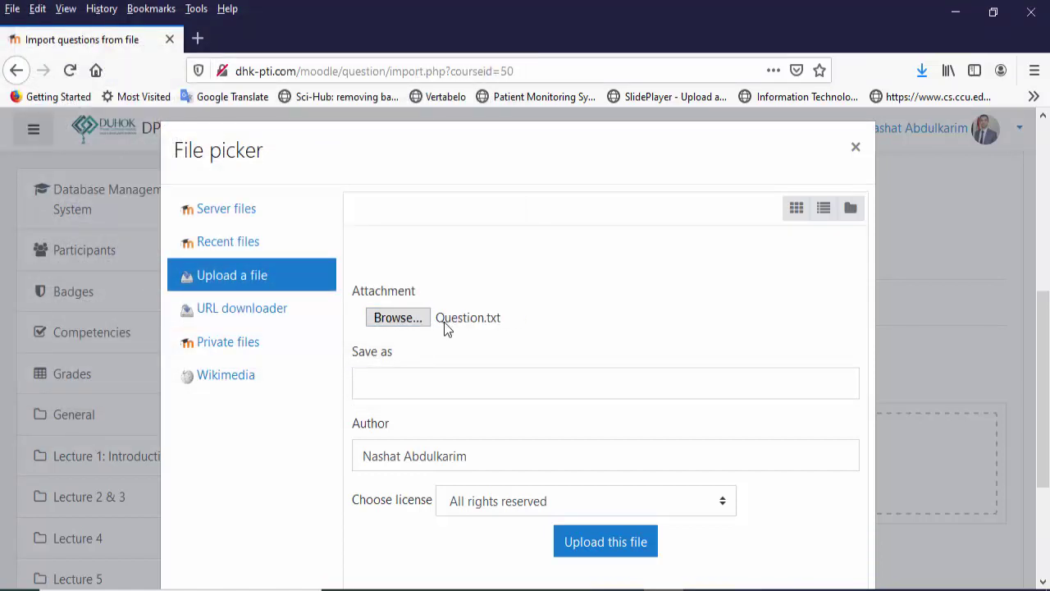
click(614, 546)
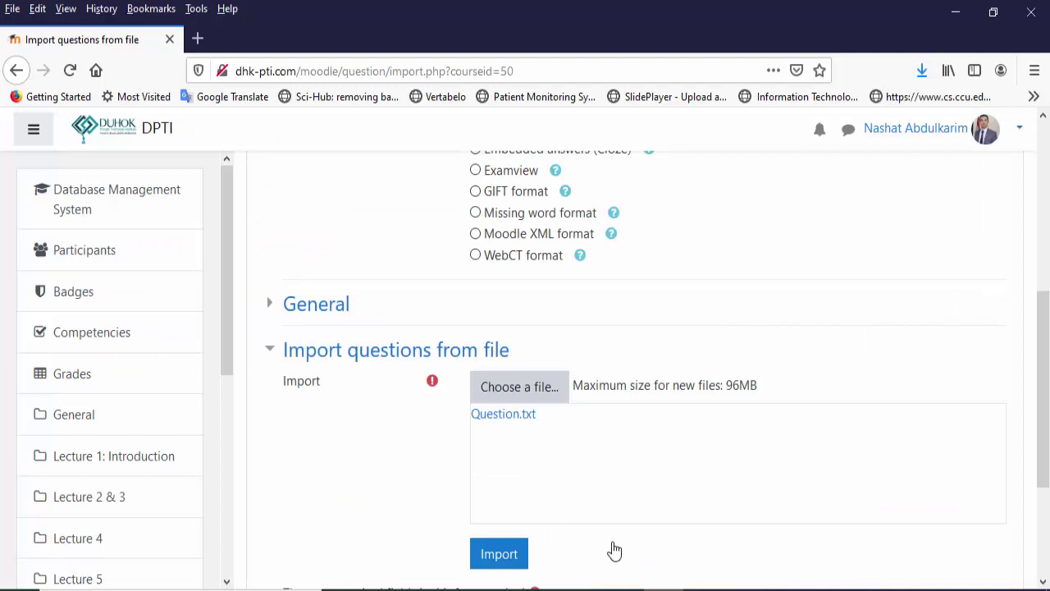
click(512, 563)
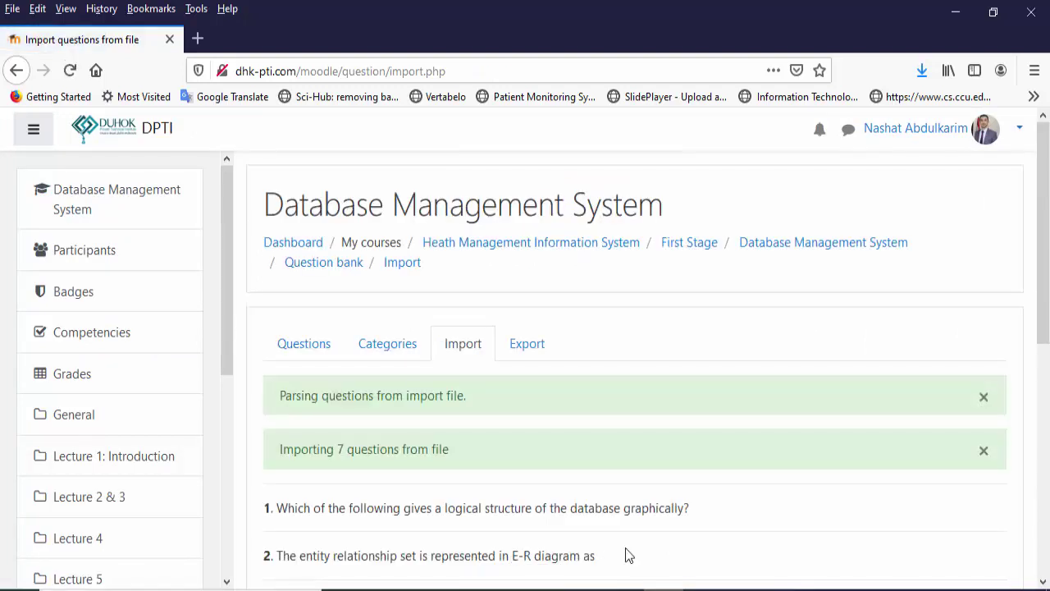
- Review the imported questions, continue to the question bank, and examine the Default for DMS question list
scroll(1037, 369, down, 3)
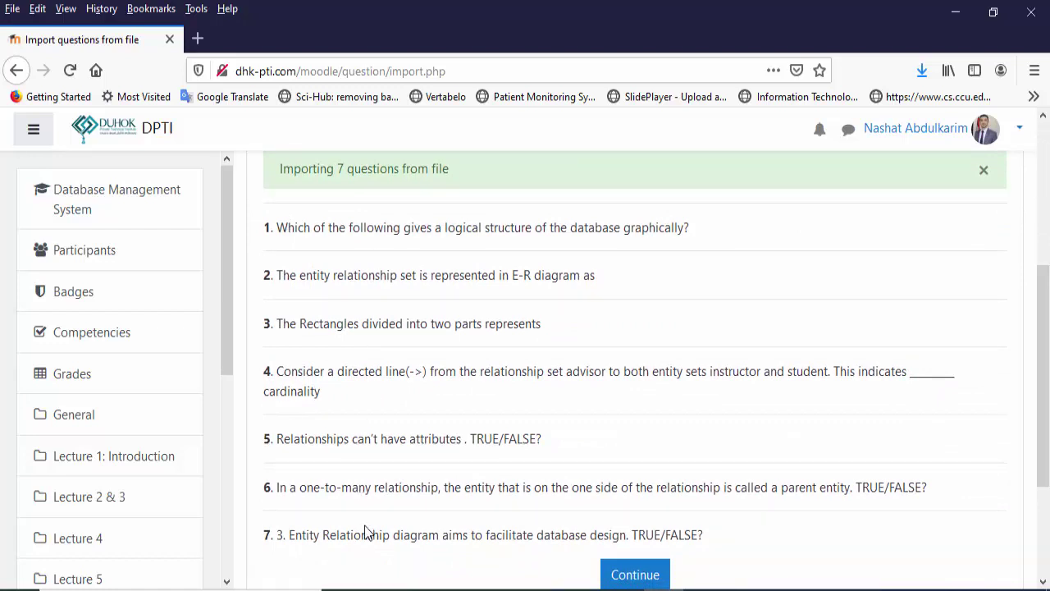
scroll(1043, 497, down, 2)
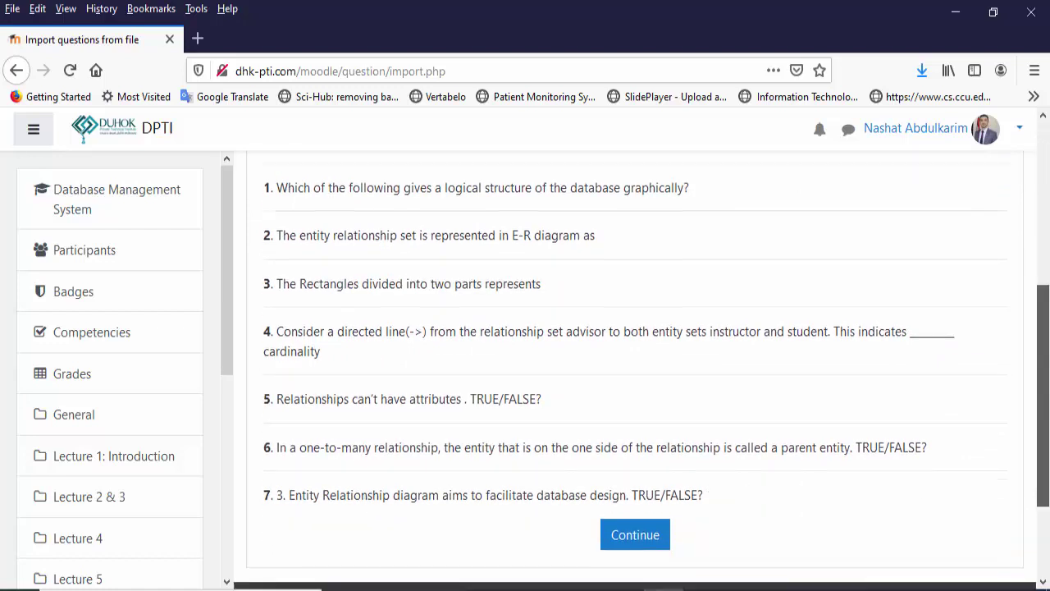
click(648, 480)
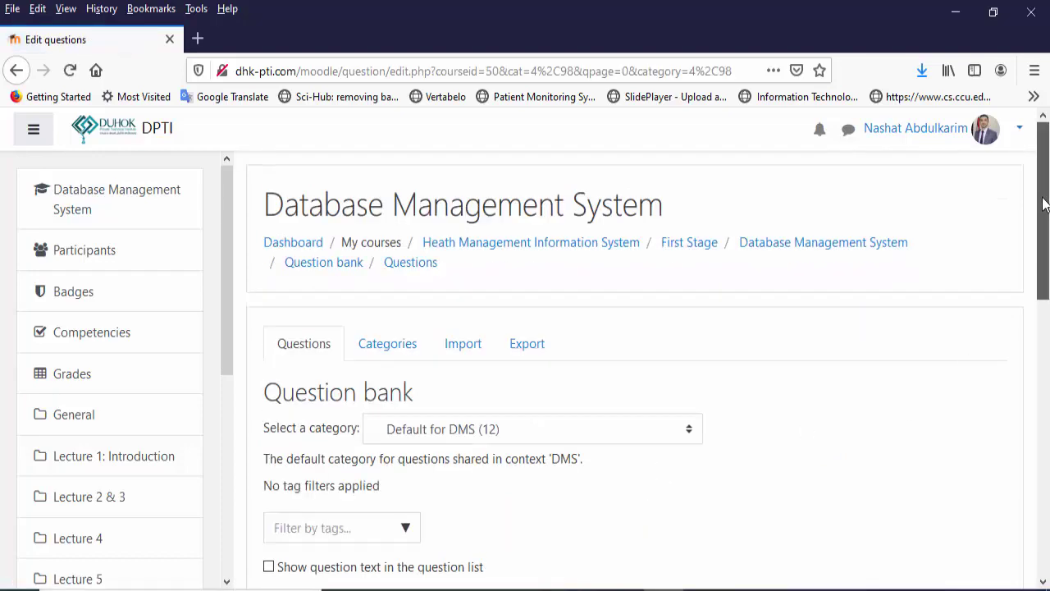
drag(1046, 199, 1038, 411)
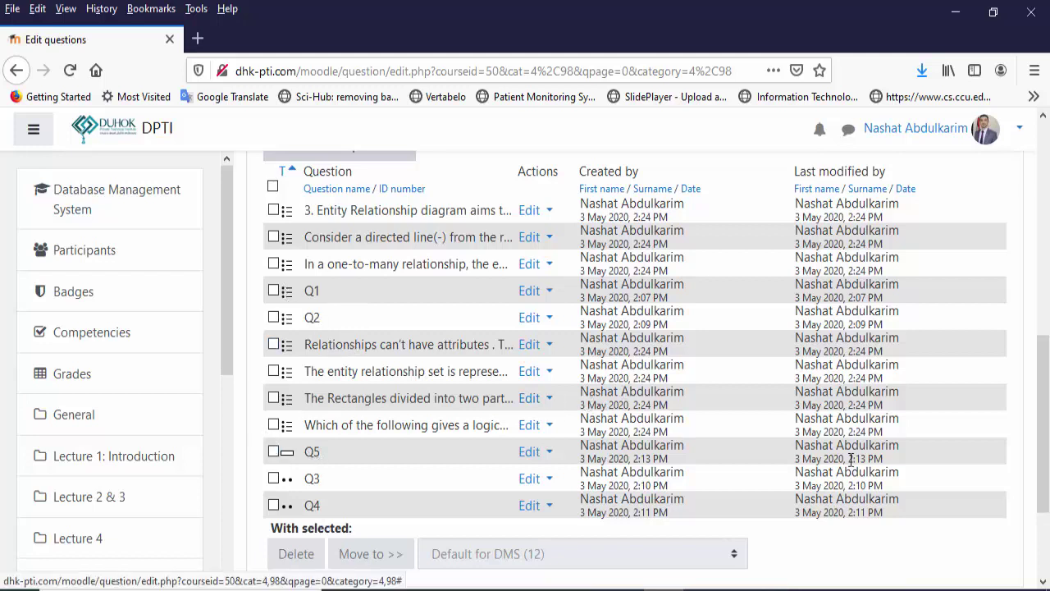
drag(1045, 467, 1045, 316)
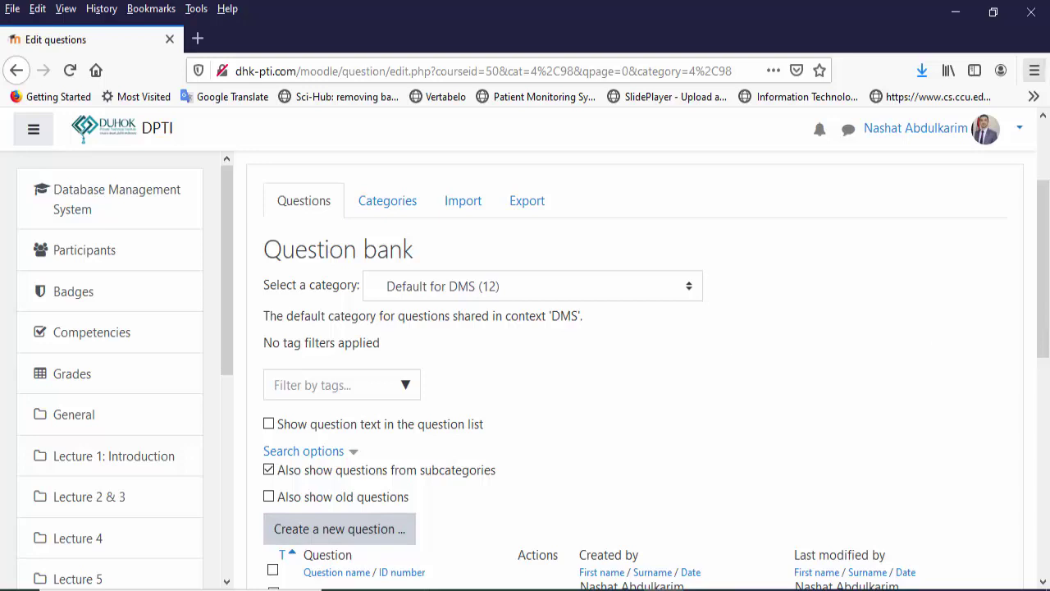
drag(1047, 191, 1047, 134)
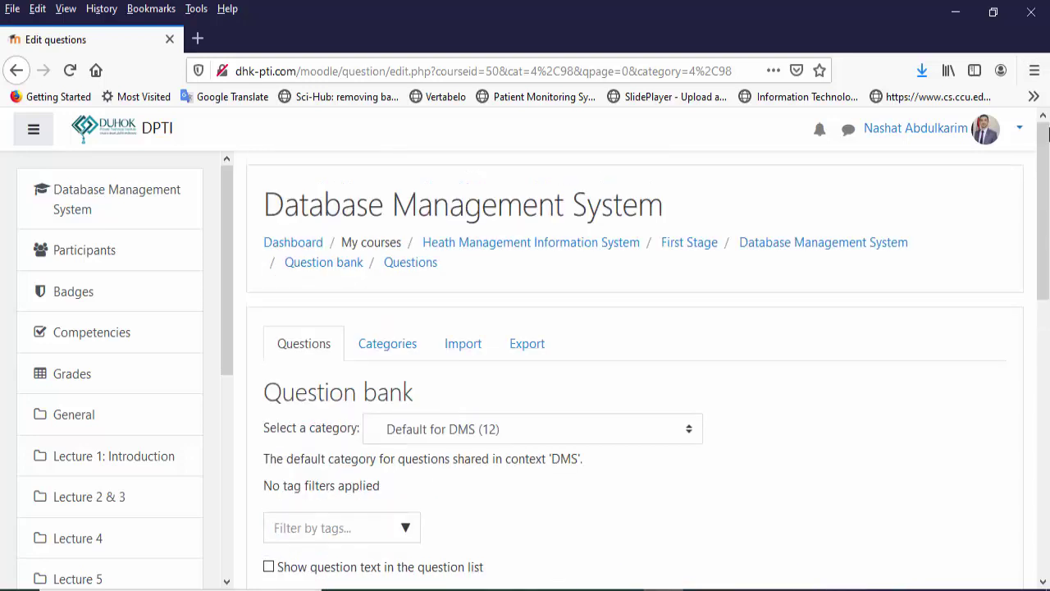
- Open the question export page and examine its file formats and export category options
click(525, 359)
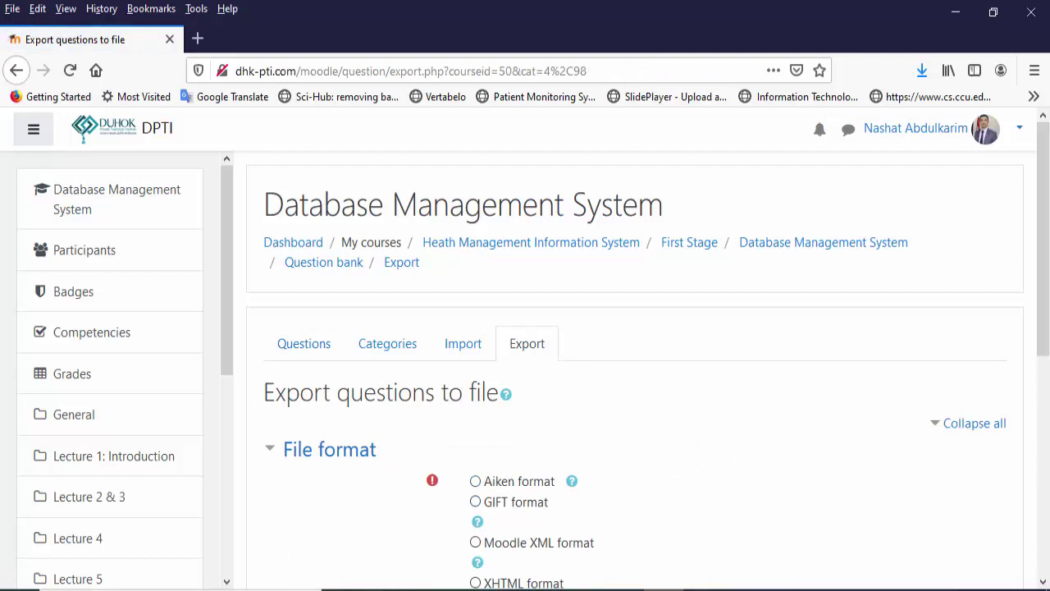
drag(1045, 320, 1048, 469)
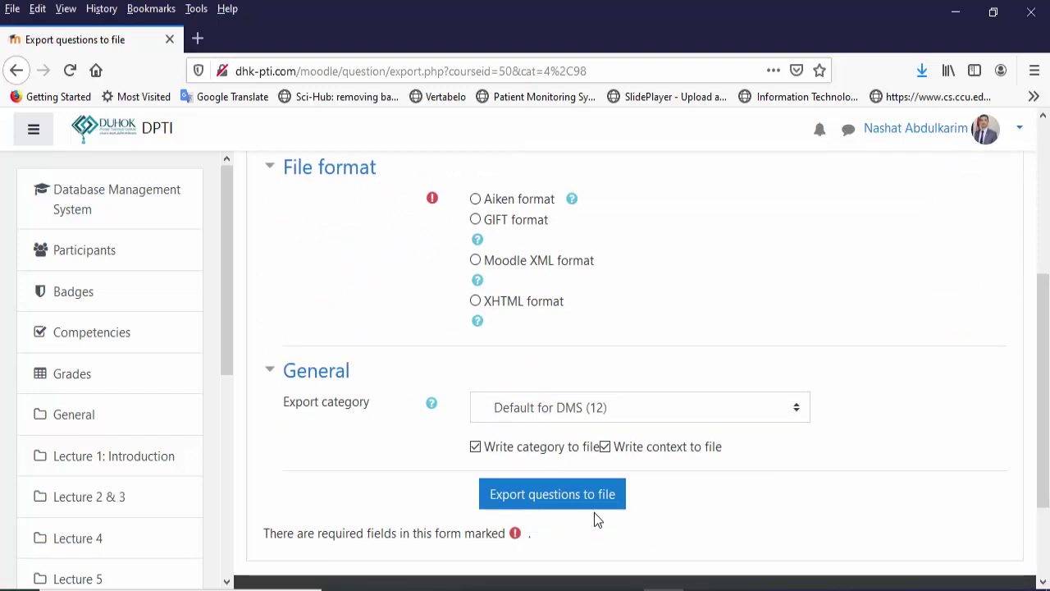
drag(1044, 393, 995, 263)
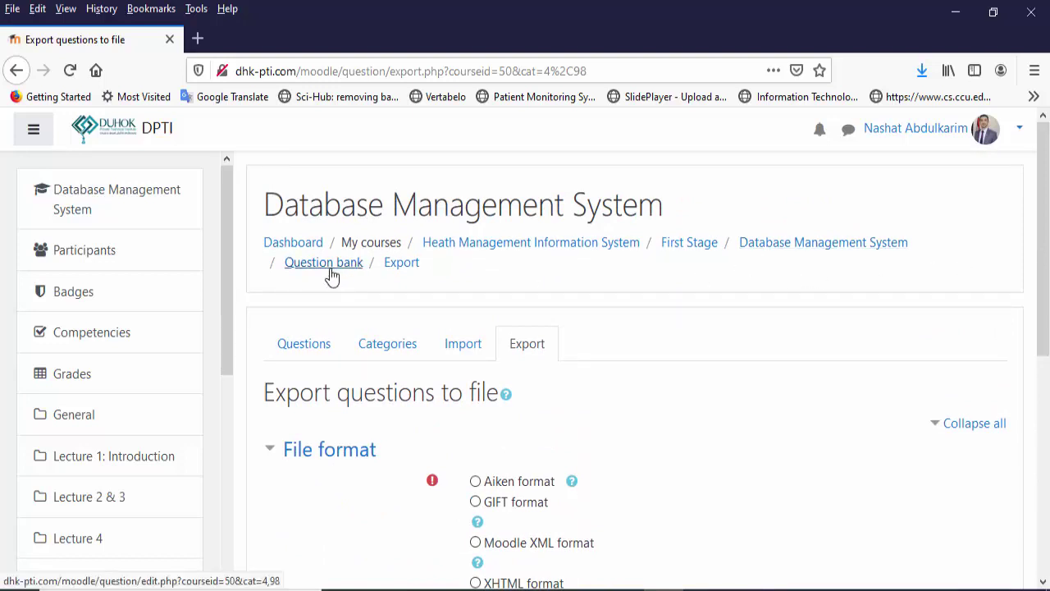
- Return to the Database Management System course and start adding a Quiz activity to Lecture 6
click(801, 247)
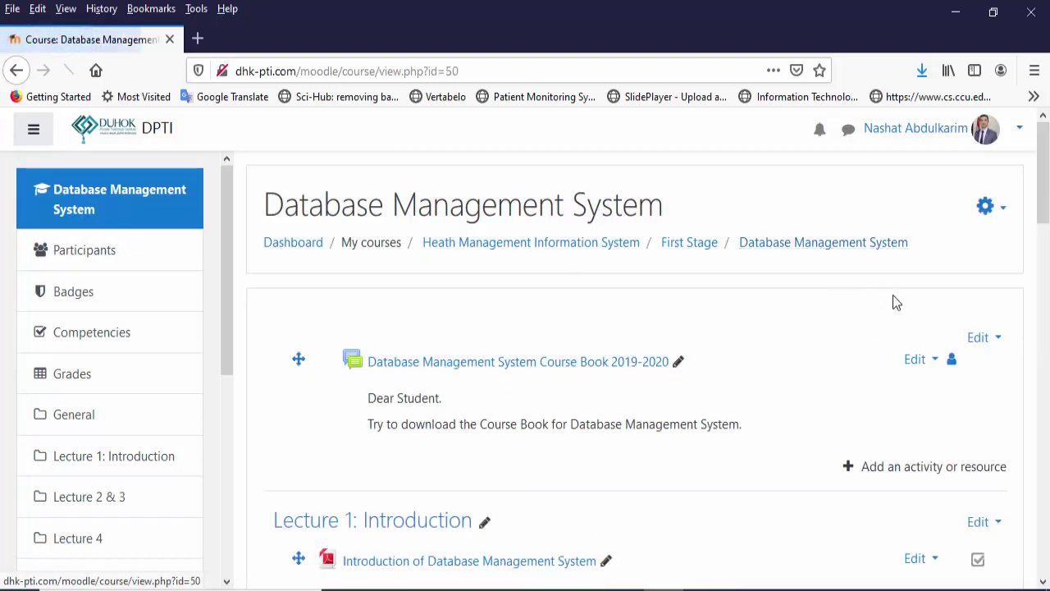
drag(1044, 207, 1045, 551)
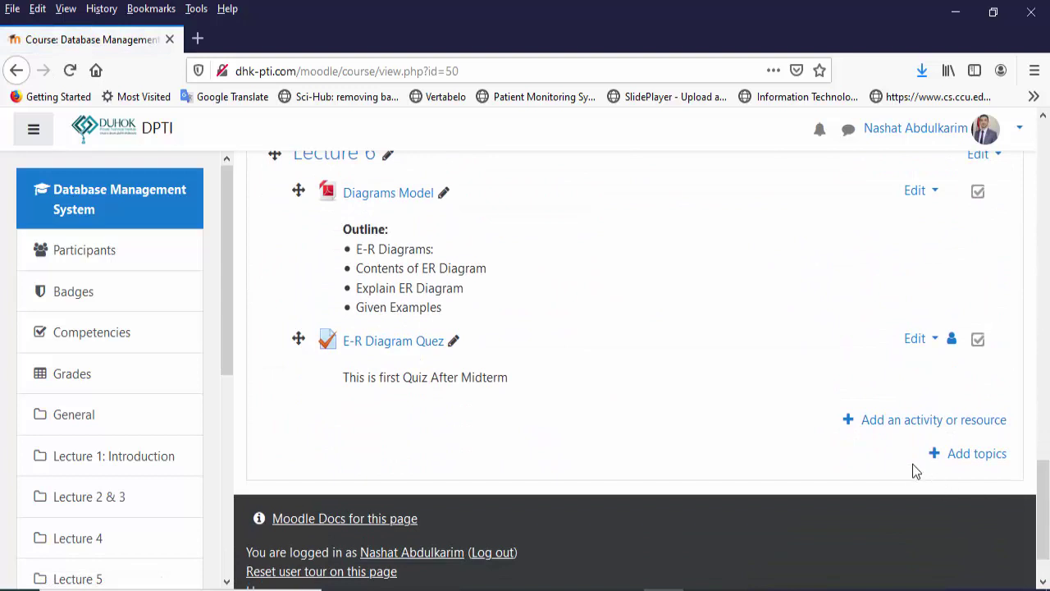
click(888, 423)
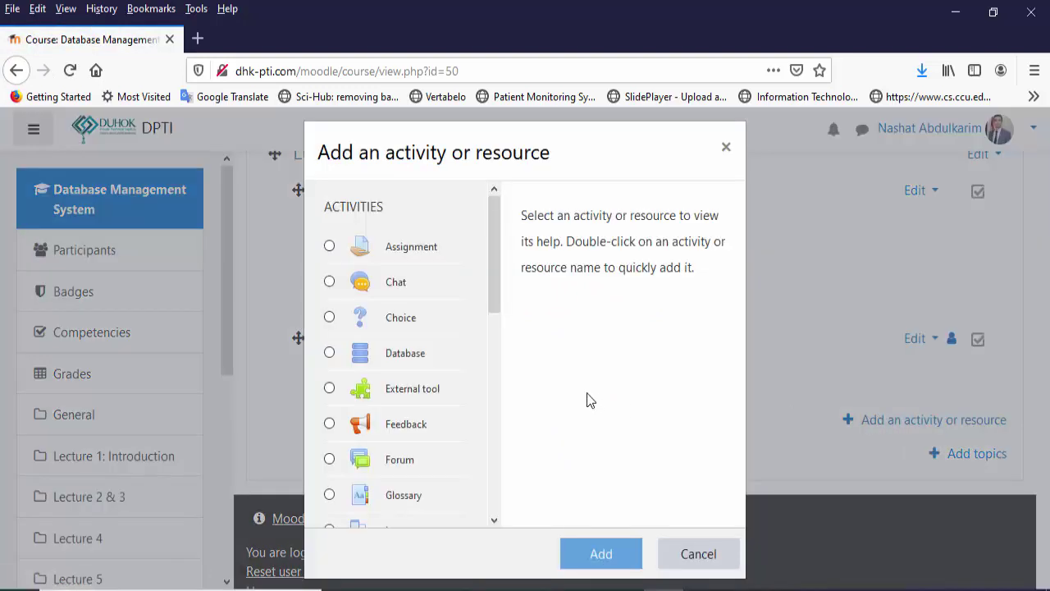
drag(497, 293, 502, 402)
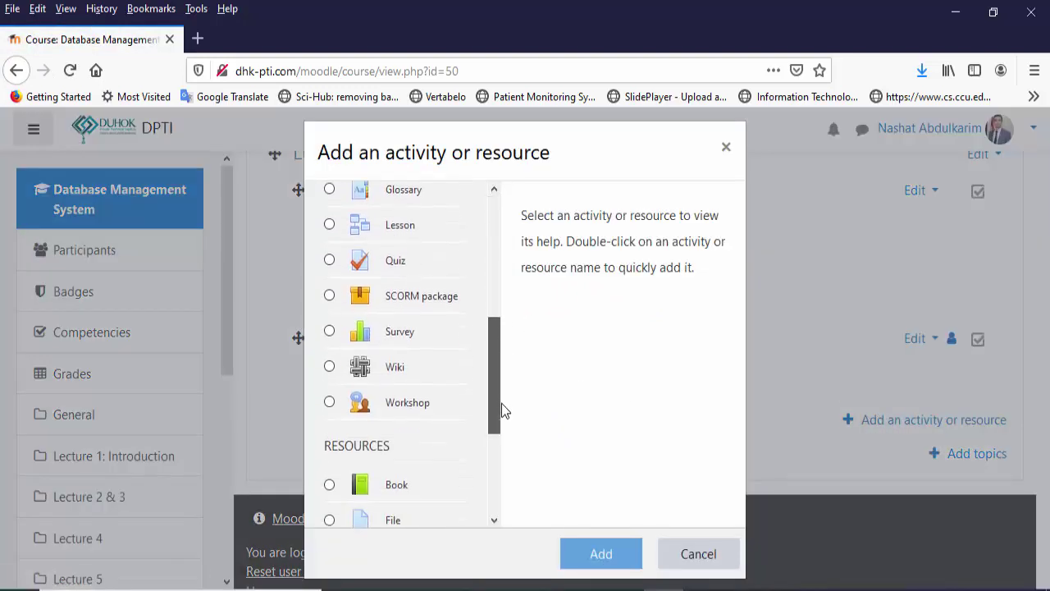
click(384, 261)
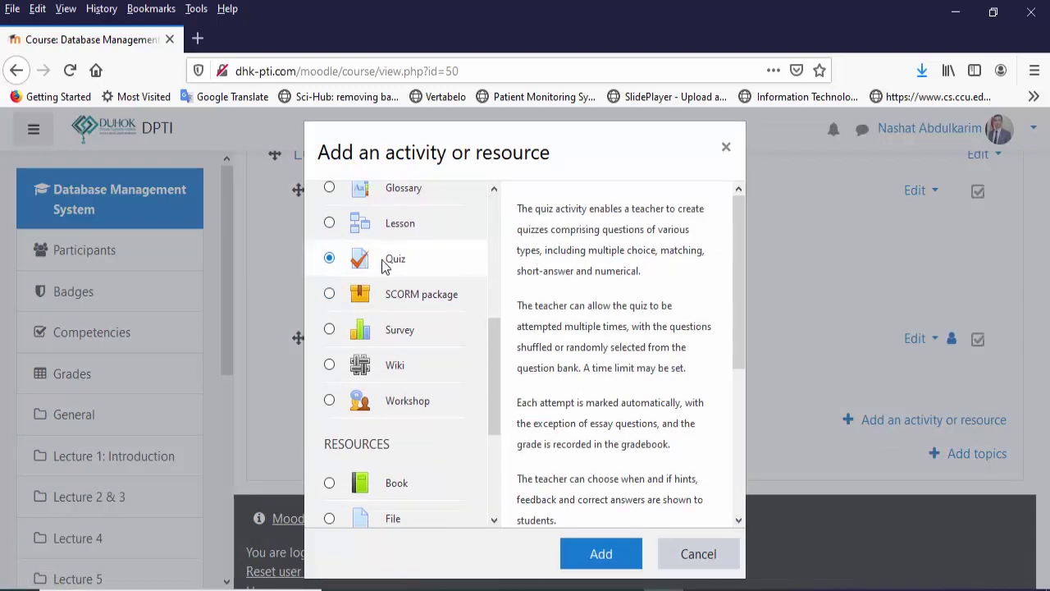
click(605, 556)
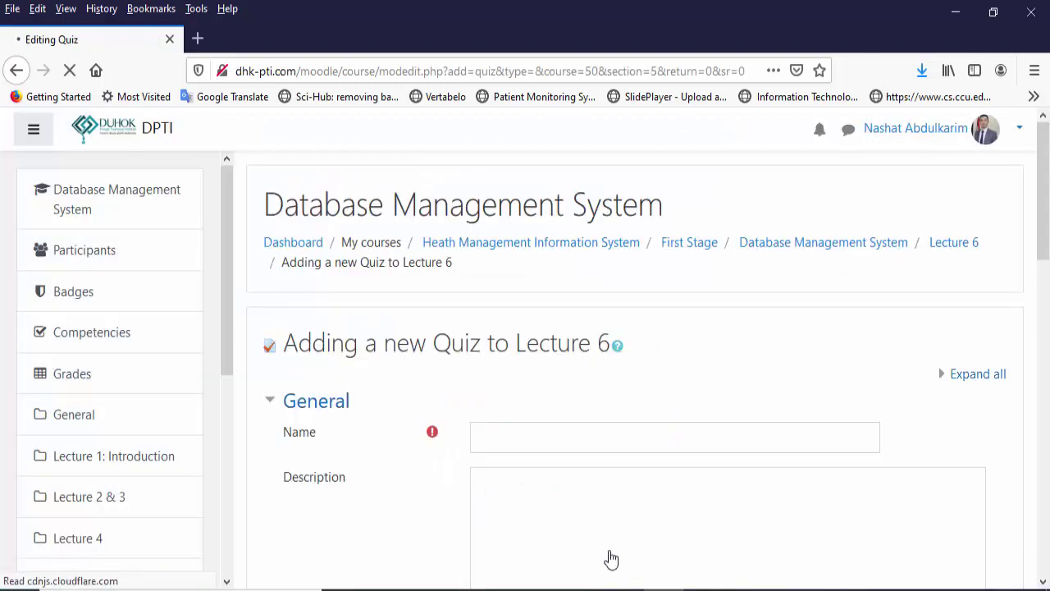
- Name the quiz Quiz 2, describe it as "This is Second Quiz", and display the description on the course page
click(587, 439)
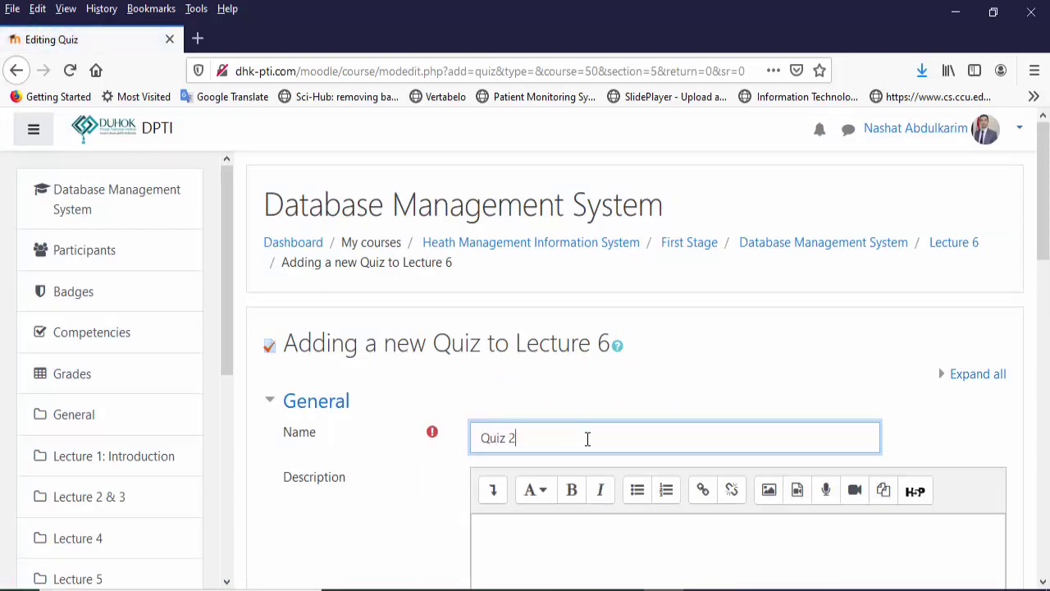
click(549, 536)
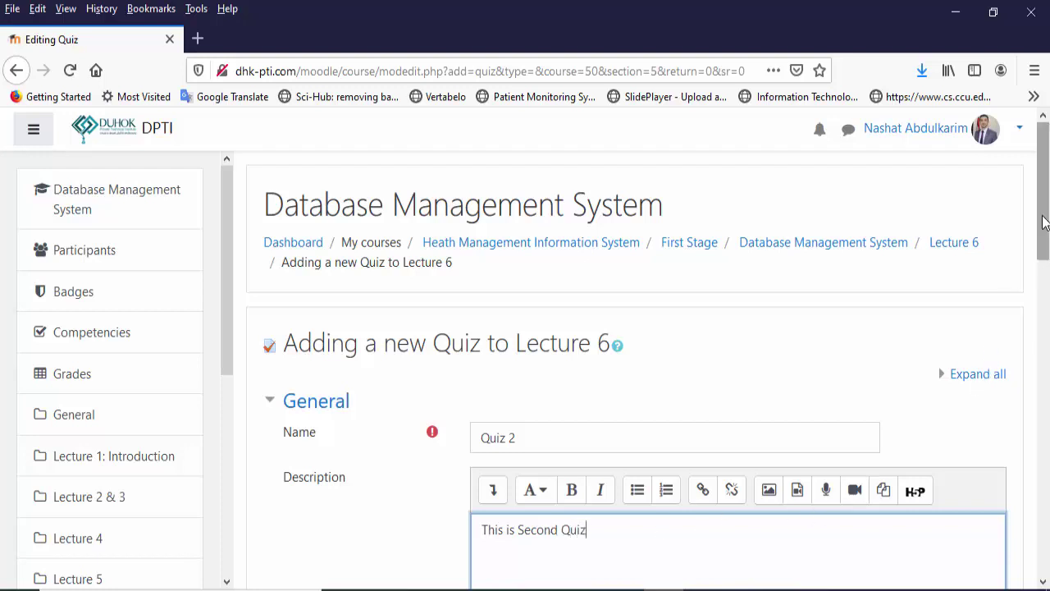
drag(1042, 226, 1046, 341)
click(544, 337)
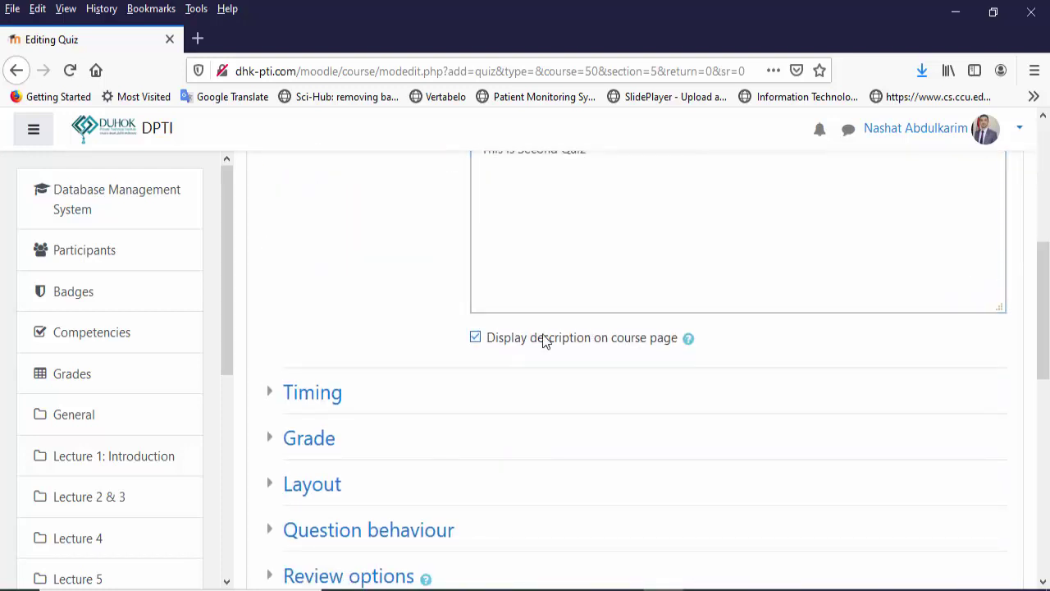
- Enable the quiz's opening time, closing time and time limit, and set it to open on 3 May 2020 at 14:30
click(332, 395)
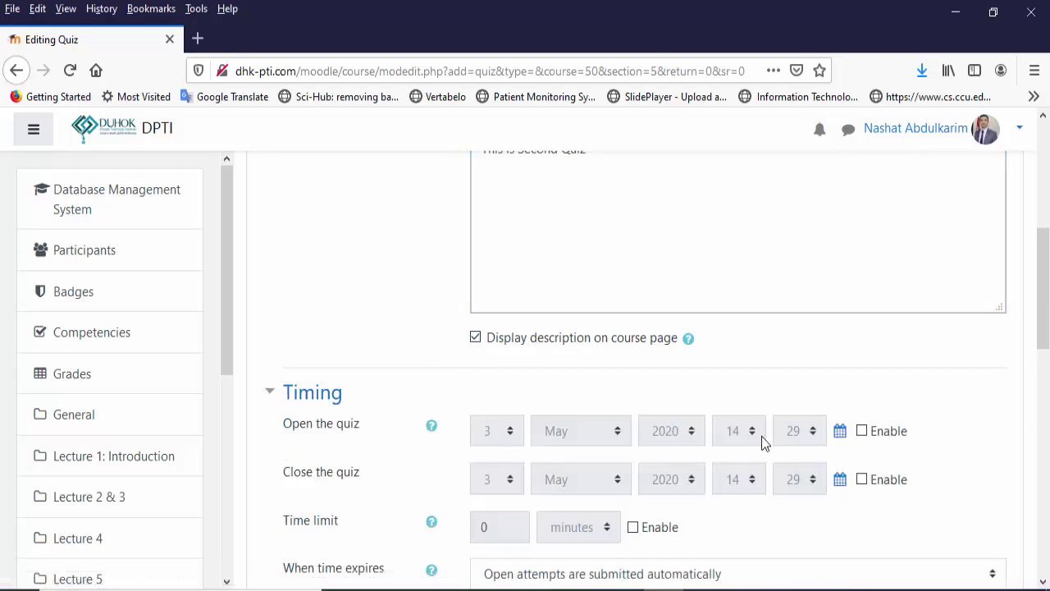
click(862, 431)
click(861, 479)
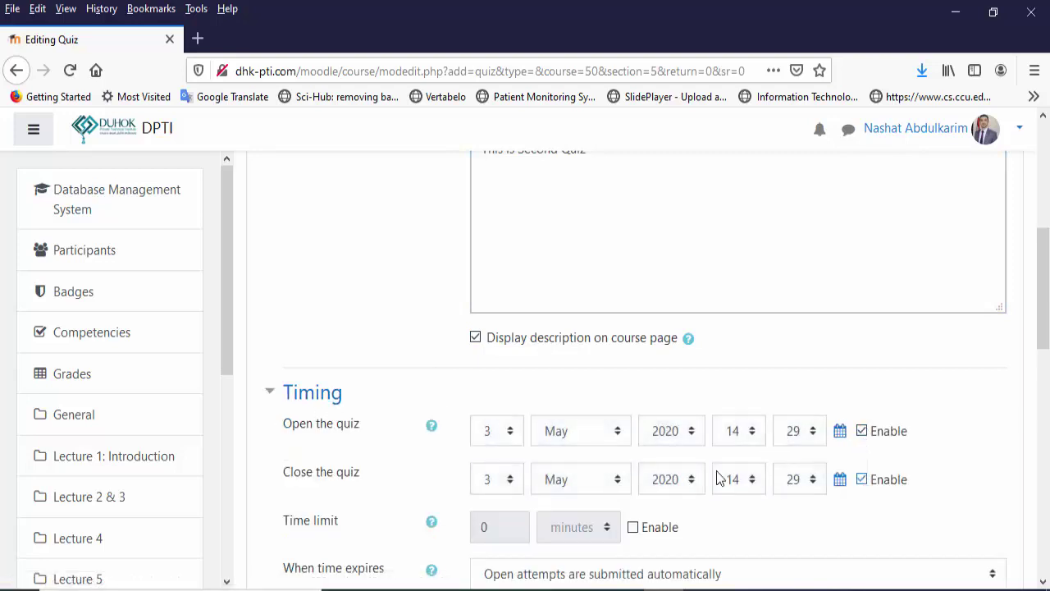
click(632, 528)
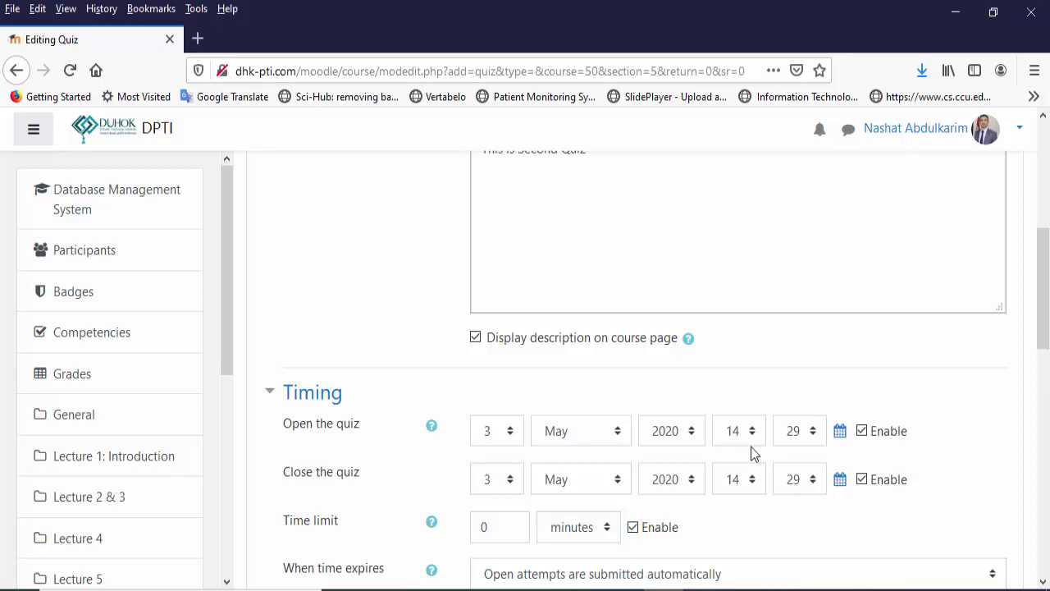
click(800, 435)
click(818, 406)
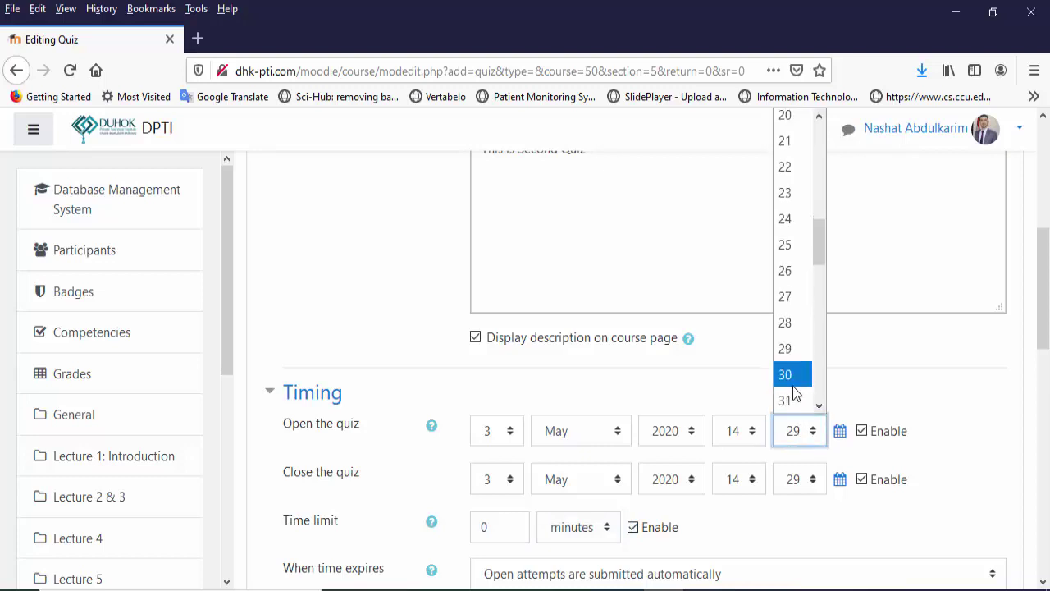
click(788, 375)
- Set the quiz to close on 3 May 2020 at 14:45 with a time limit of 5 minutes
click(813, 481)
click(818, 454)
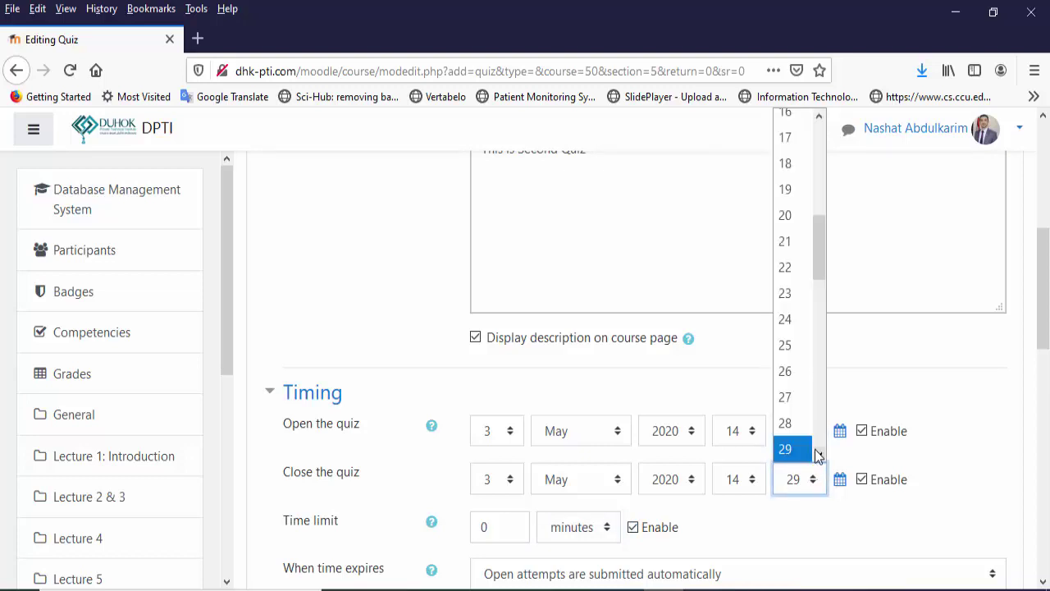
click(818, 453)
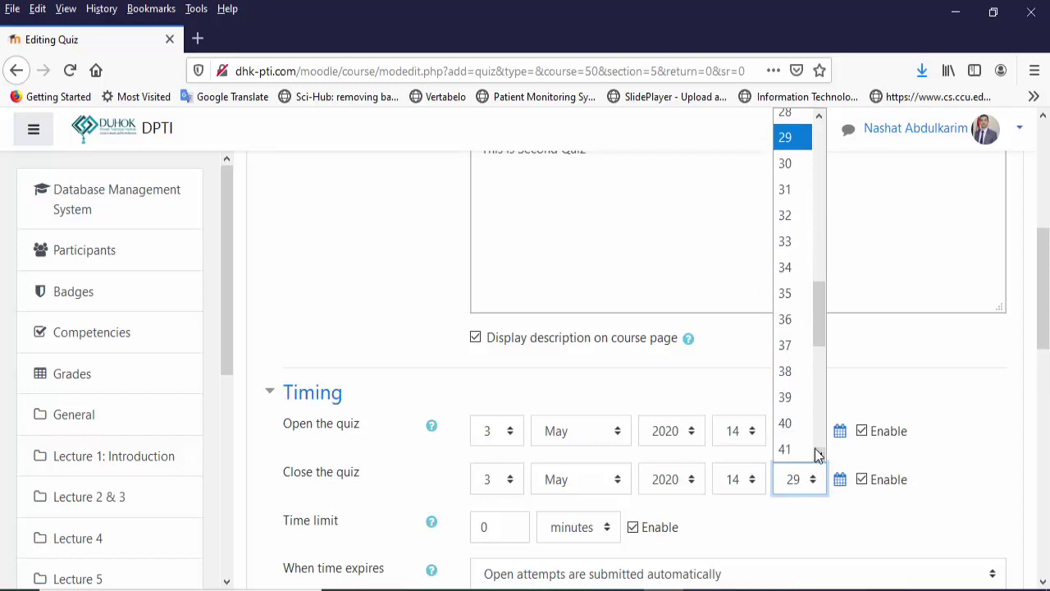
click(819, 454)
click(818, 454)
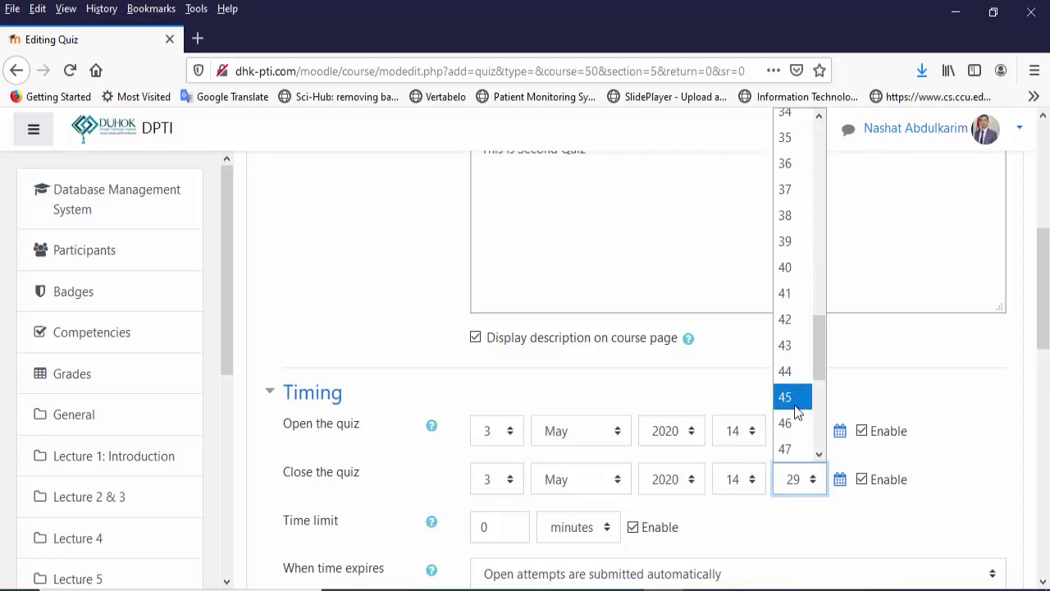
click(789, 398)
click(784, 530)
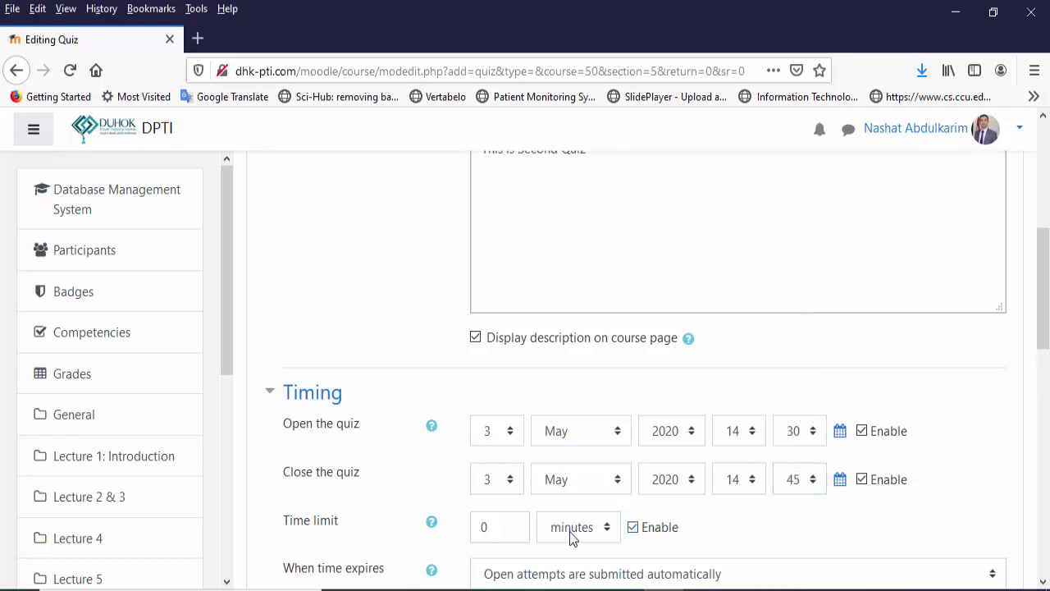
double_click(482, 527)
text(5)
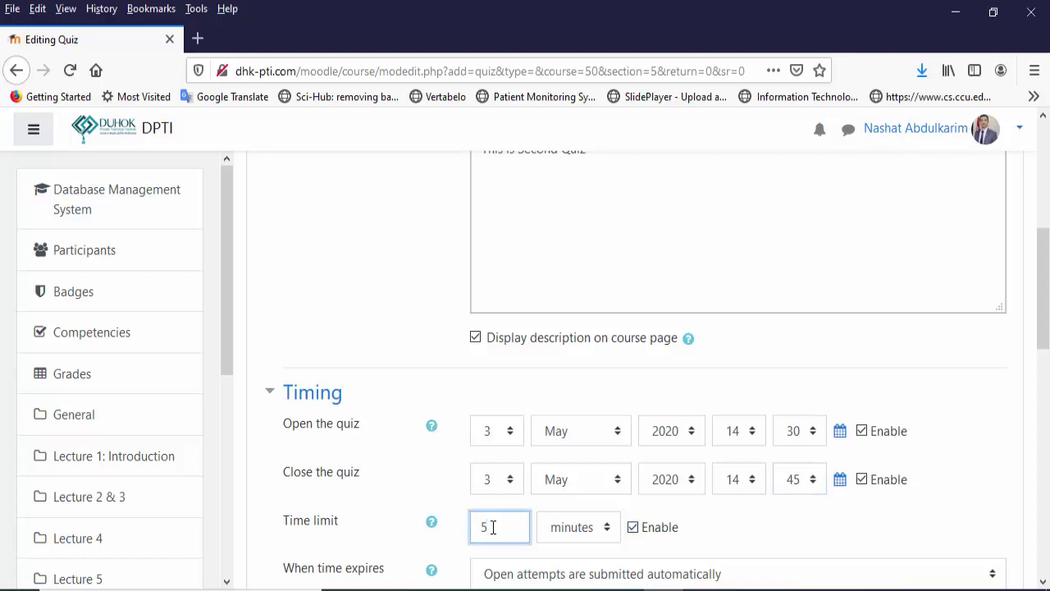
- Set the grade to pass to 5 with 1 attempt allowed, and save the quiz
drag(1045, 299, 1047, 382)
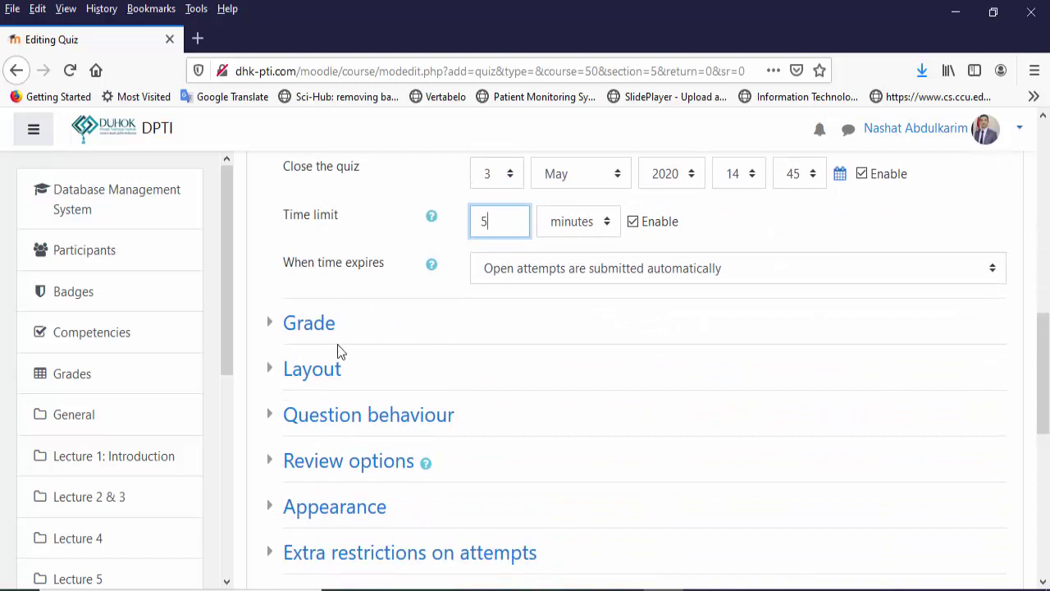
click(312, 324)
click(476, 407)
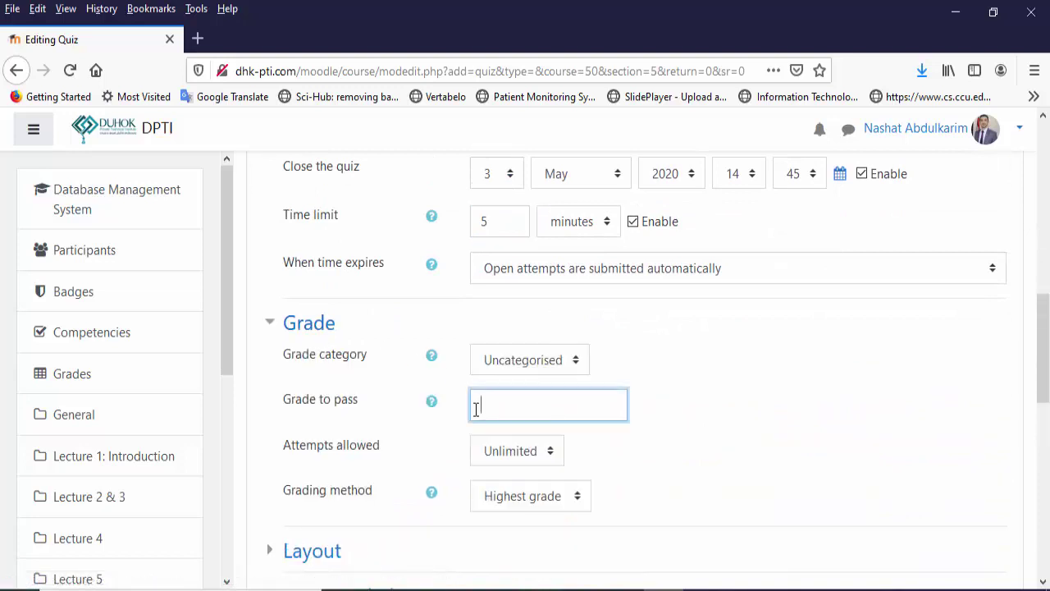
text(5)
click(519, 451)
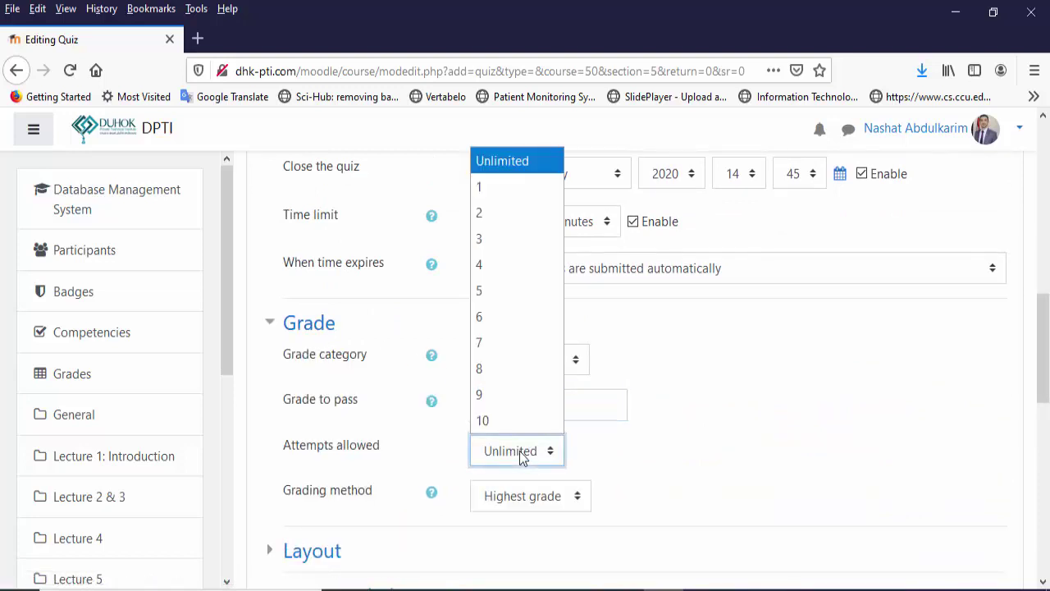
click(503, 187)
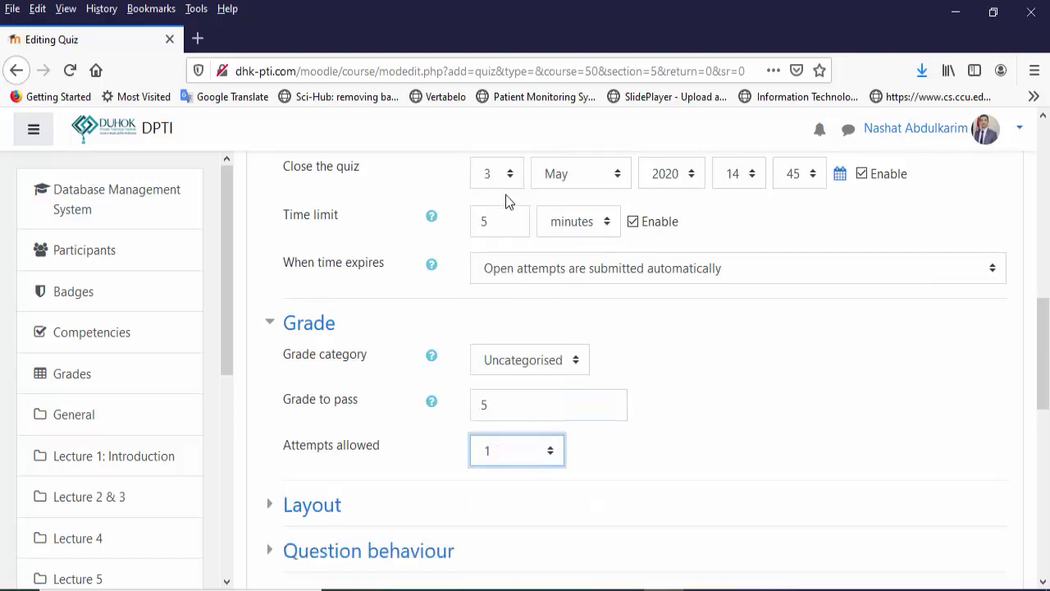
drag(1044, 354, 953, 517)
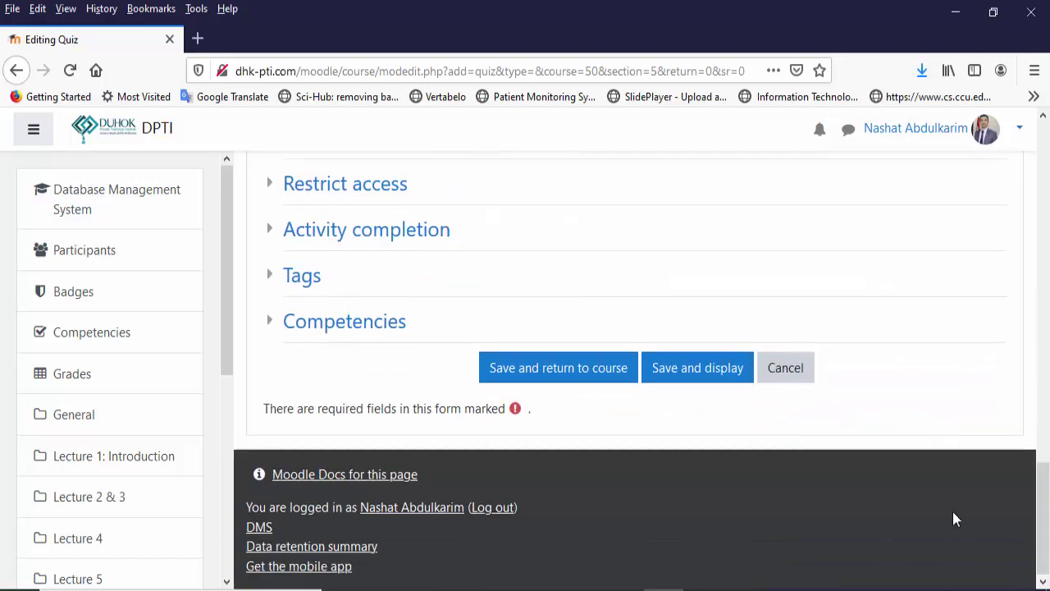
click(586, 375)
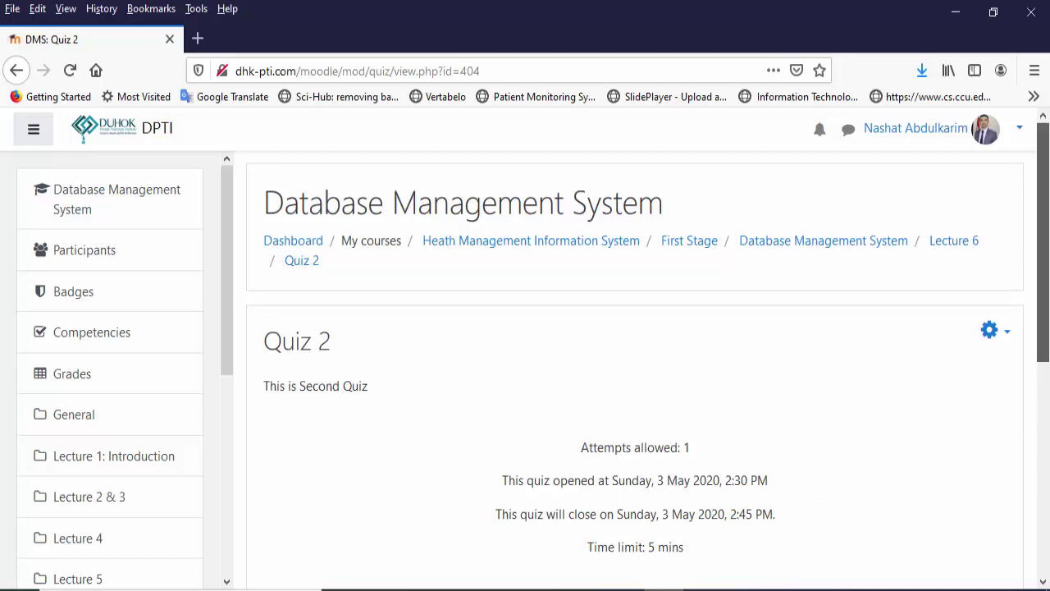
- Open Quiz 2's question editing page and turn on question shuffling
scroll(786, 464, down, 2)
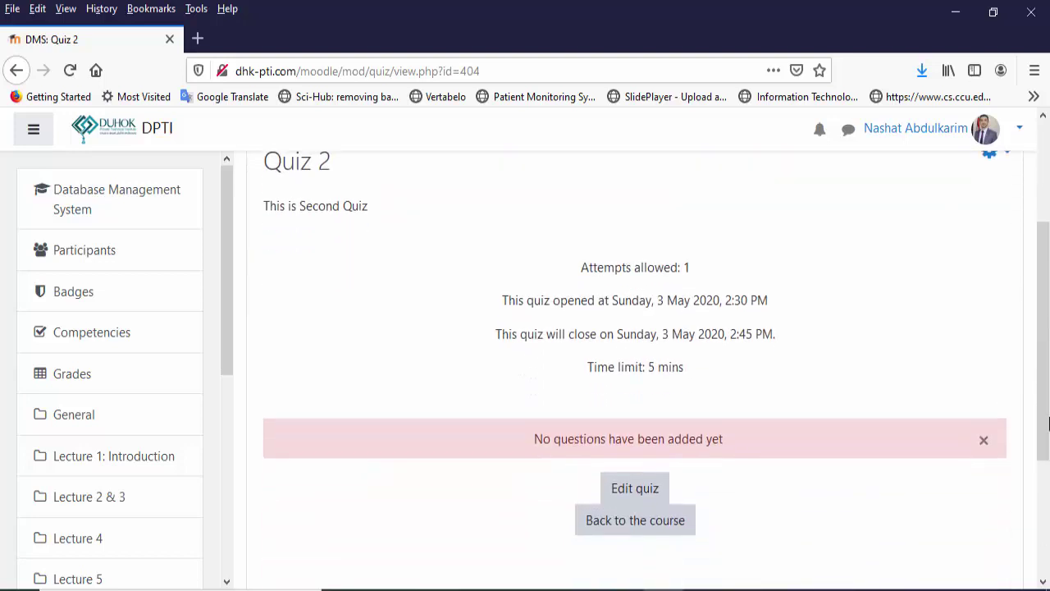
click(647, 492)
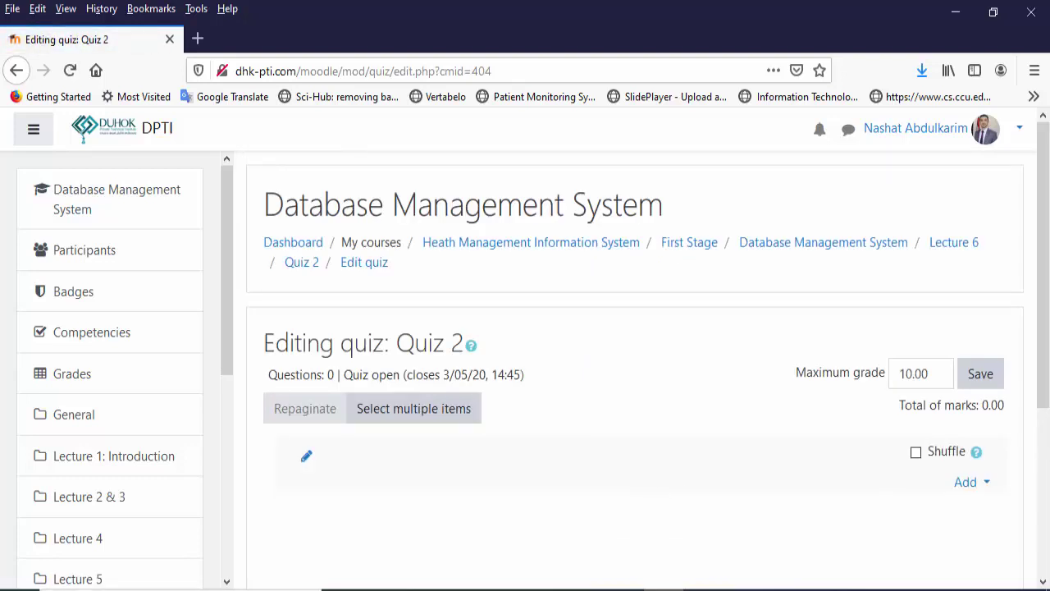
drag(1045, 376, 1048, 414)
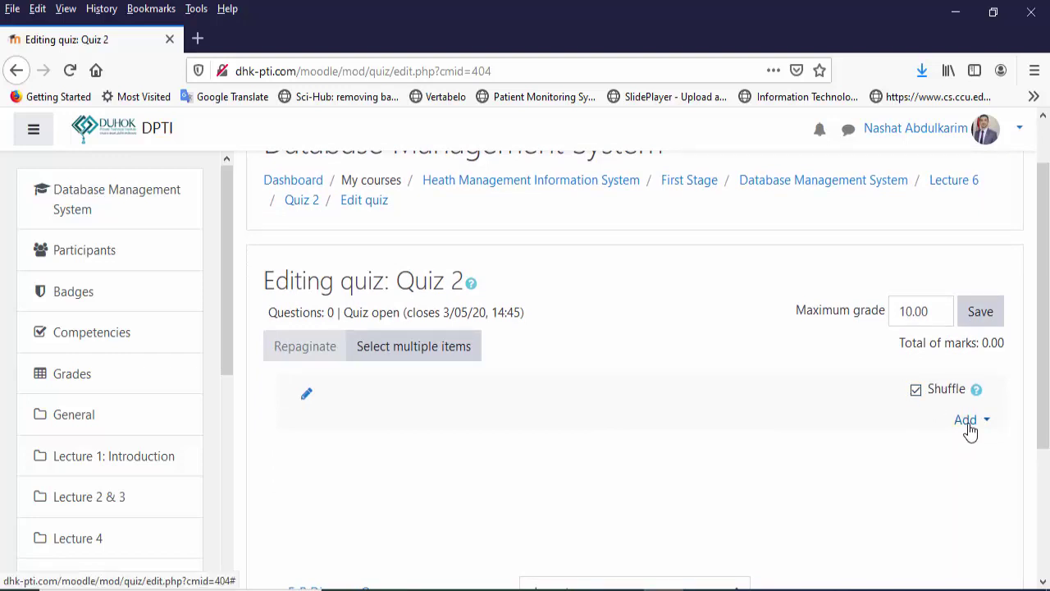
- Add Q5 and the imported questions except the numbered Entity Relationship one from the Default for DMS category to Quiz 2, and review the list
click(970, 427)
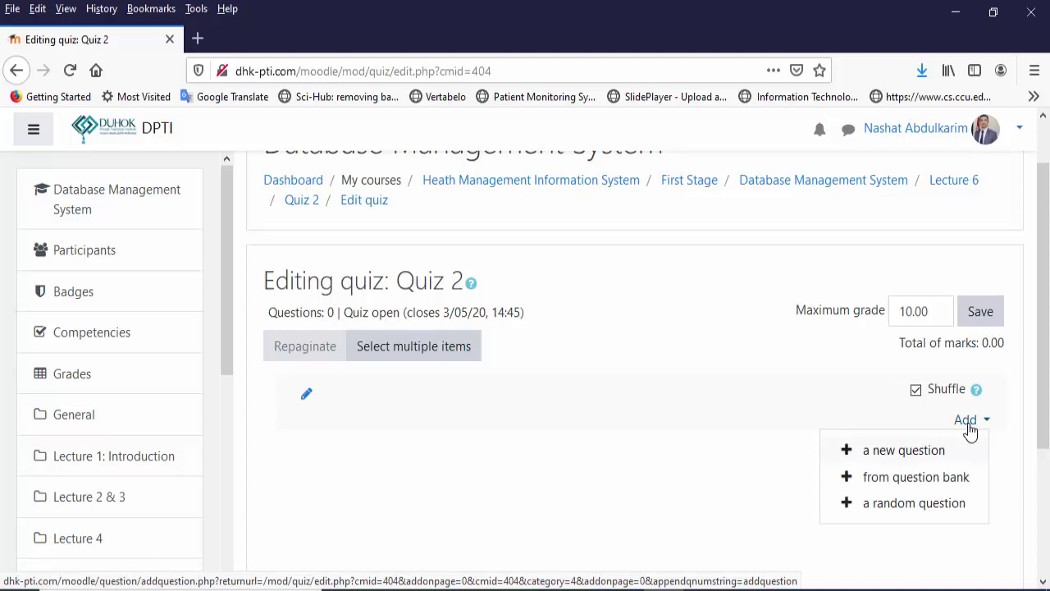
click(948, 481)
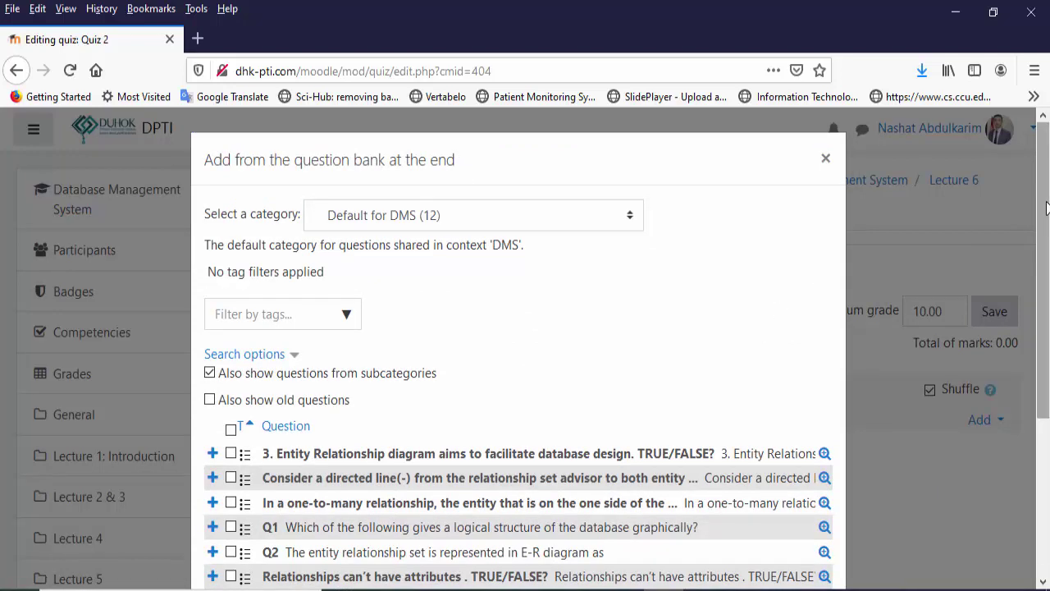
drag(1046, 207, 970, 369)
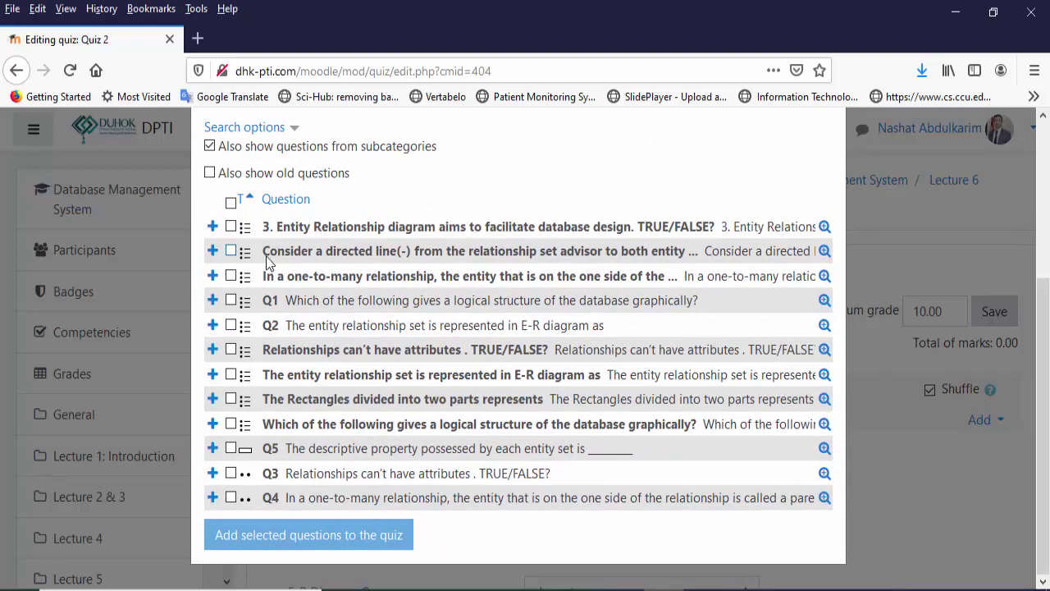
click(230, 202)
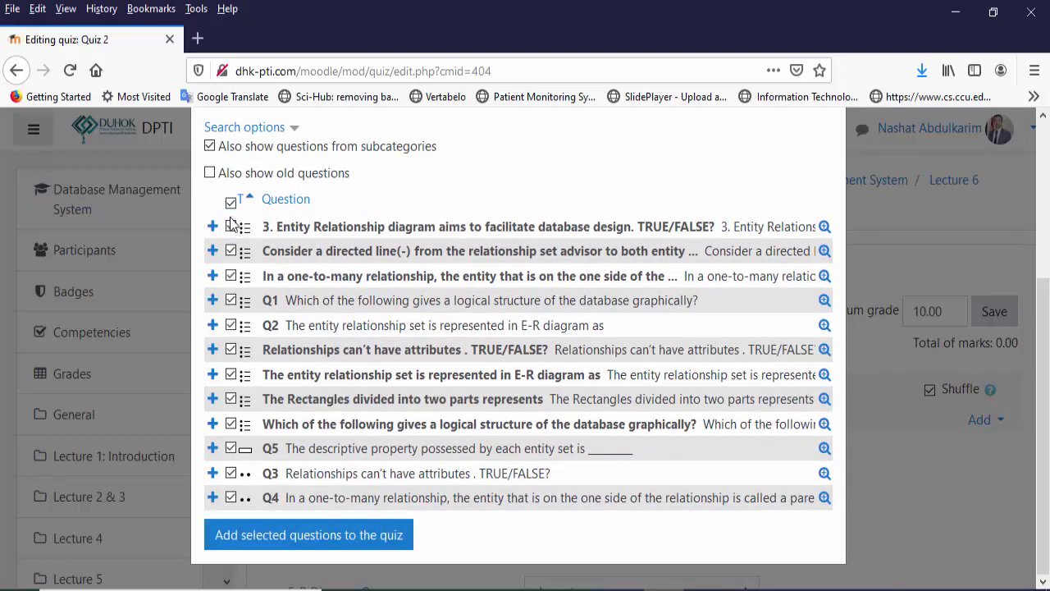
click(230, 300)
click(231, 325)
click(322, 543)
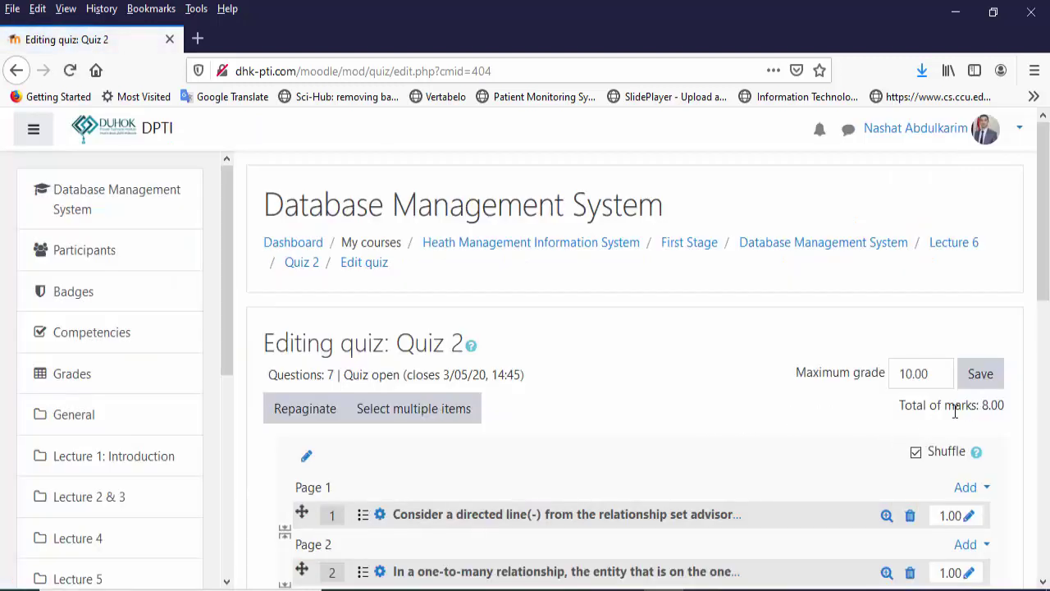
scroll(1041, 222, down, 3)
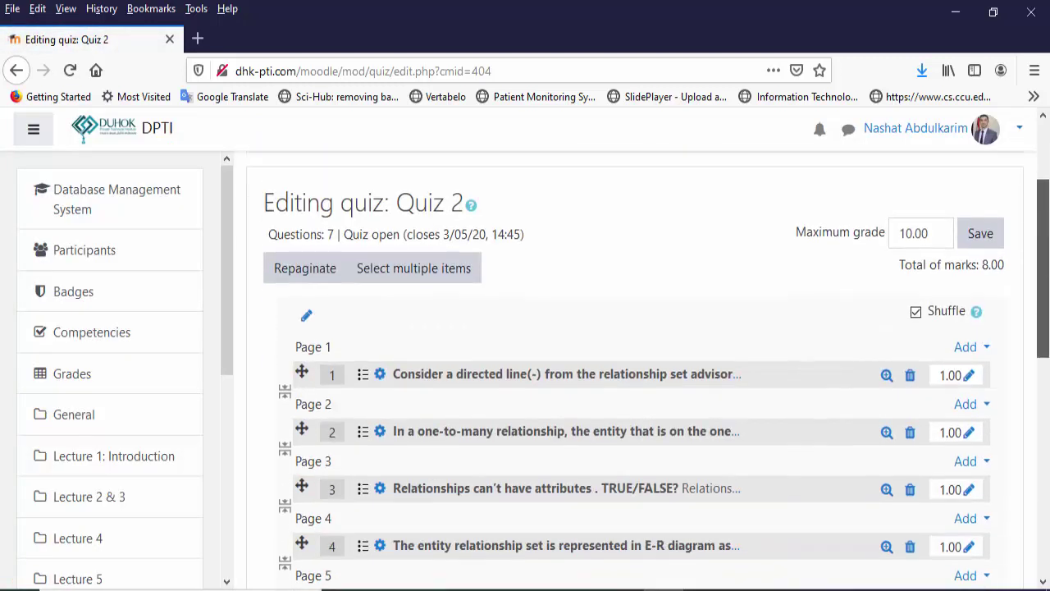
scroll(1047, 373, down, 5)
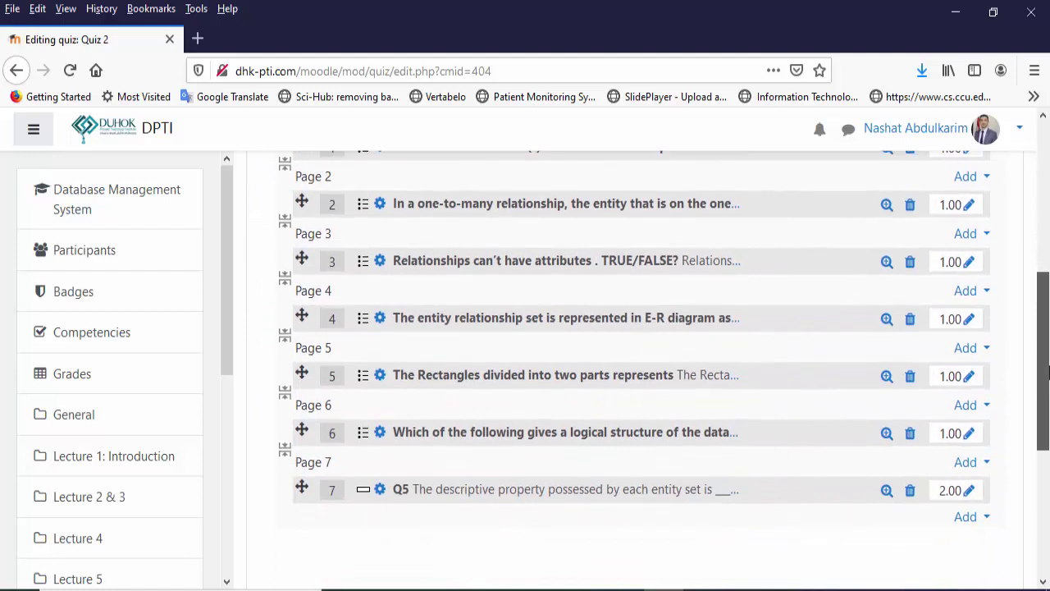
scroll(1047, 361, up, 1)
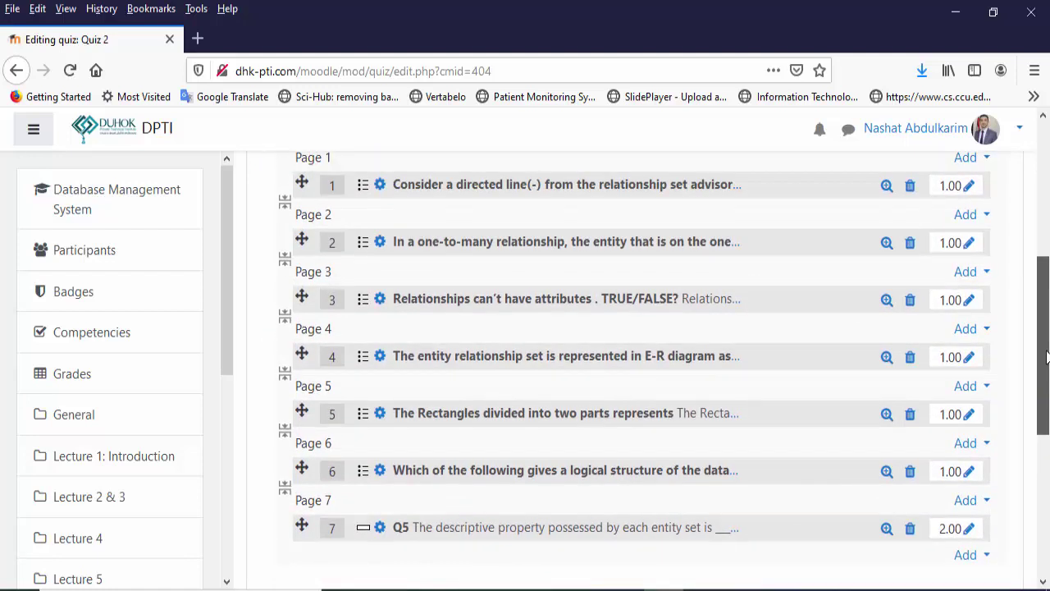
- Set Quiz 2's maximum grade to 8.00 to match the total of its question marks, and save it
scroll(1046, 351, up, 1)
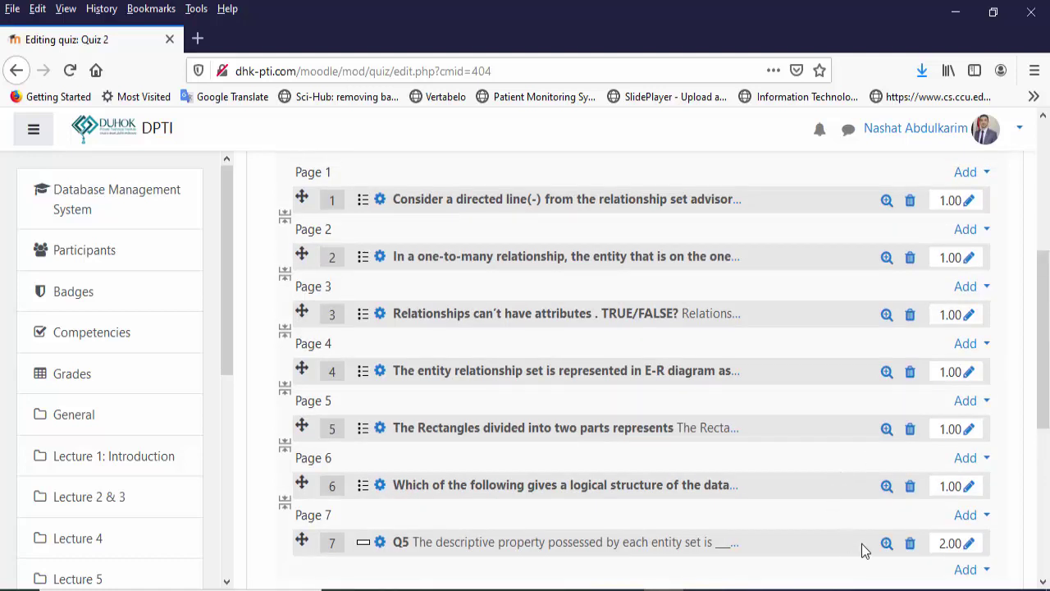
scroll(1046, 376, up, 2)
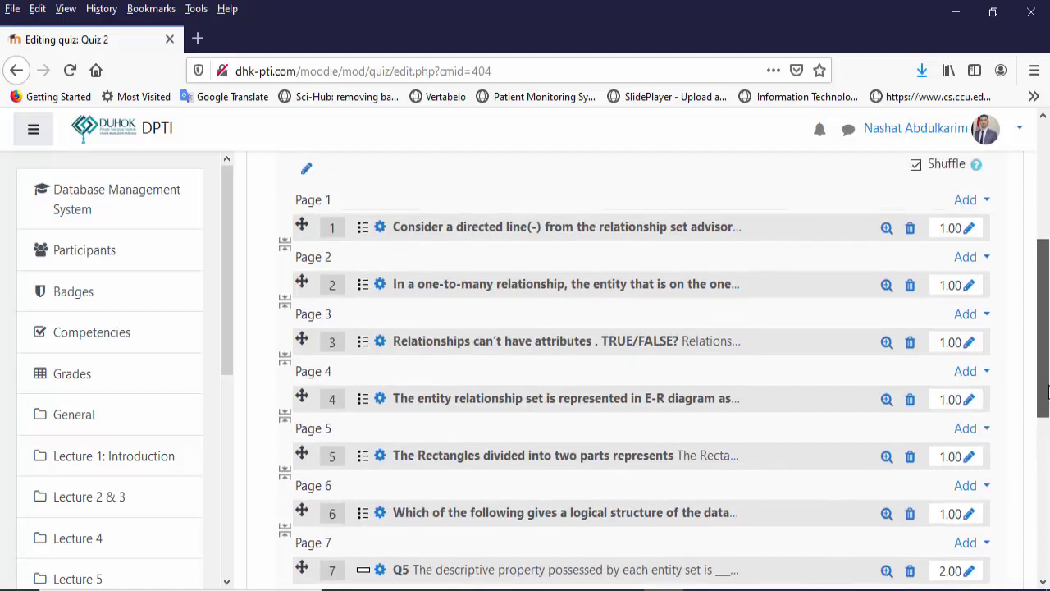
drag(1046, 376, 1047, 400)
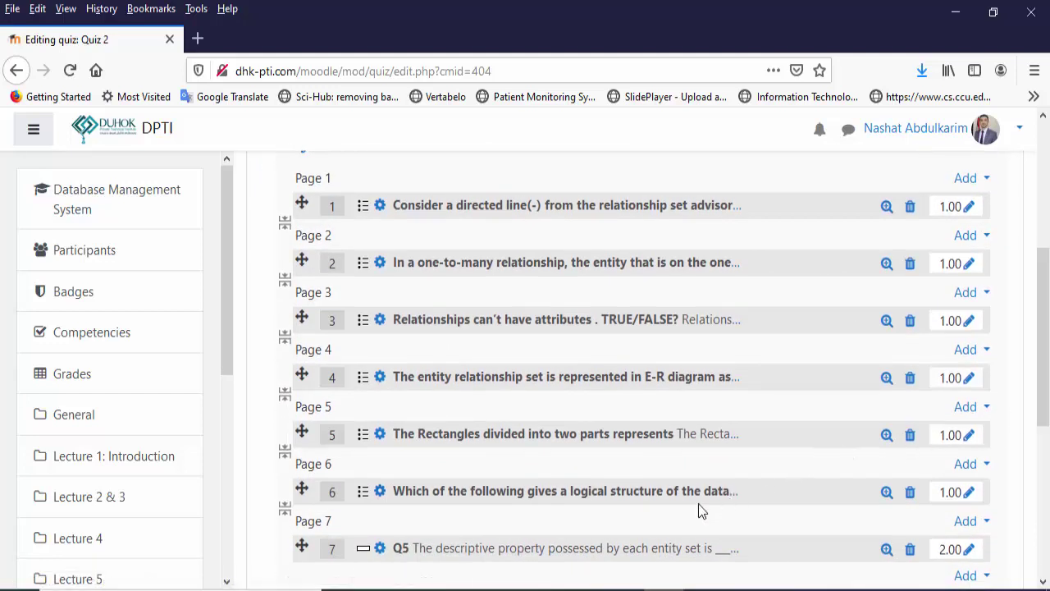
scroll(975, 277, up, 3)
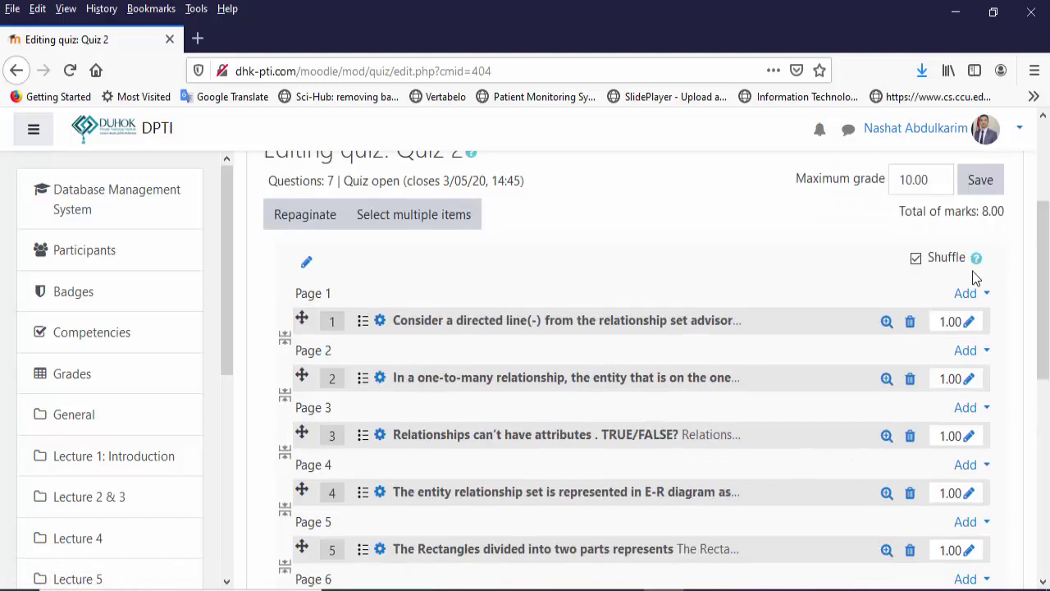
drag(908, 180, 904, 179)
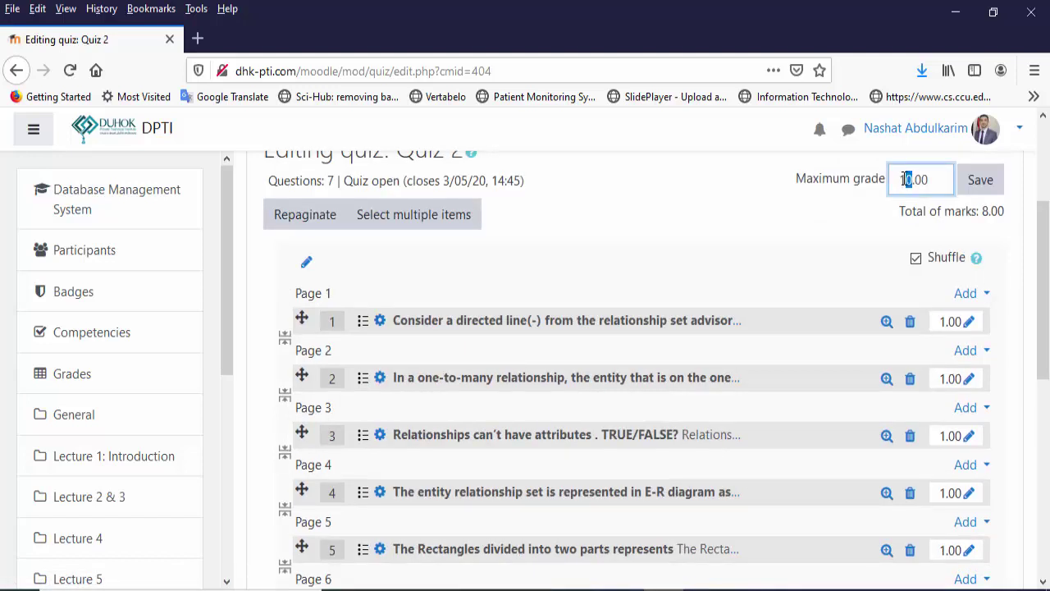
text(8)
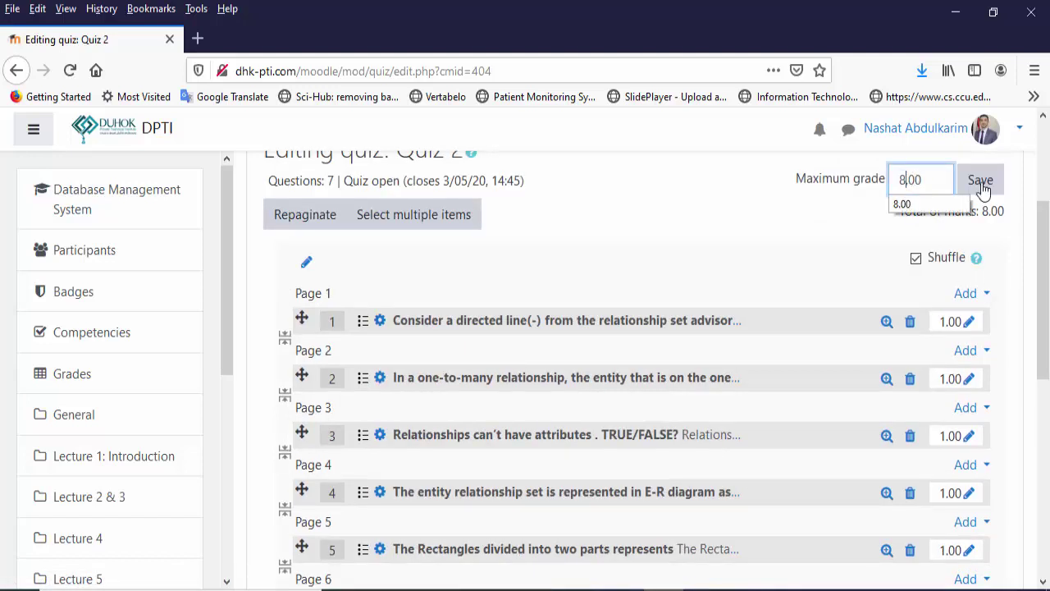
click(985, 185)
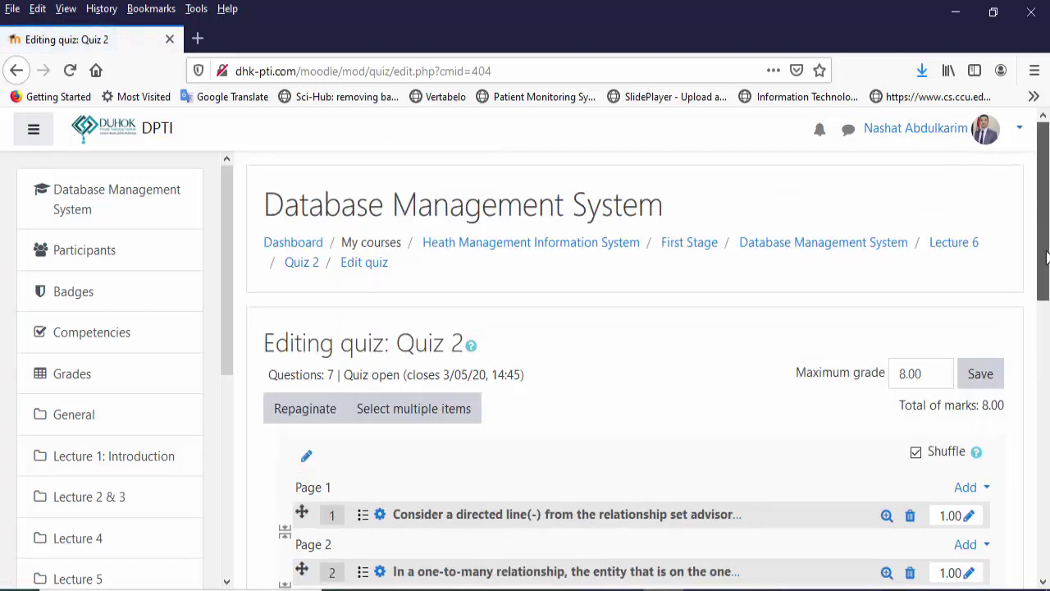
- Return to Lecture 6 in the course, open Quiz 2's page and reload it
drag(1044, 208, 1046, 369)
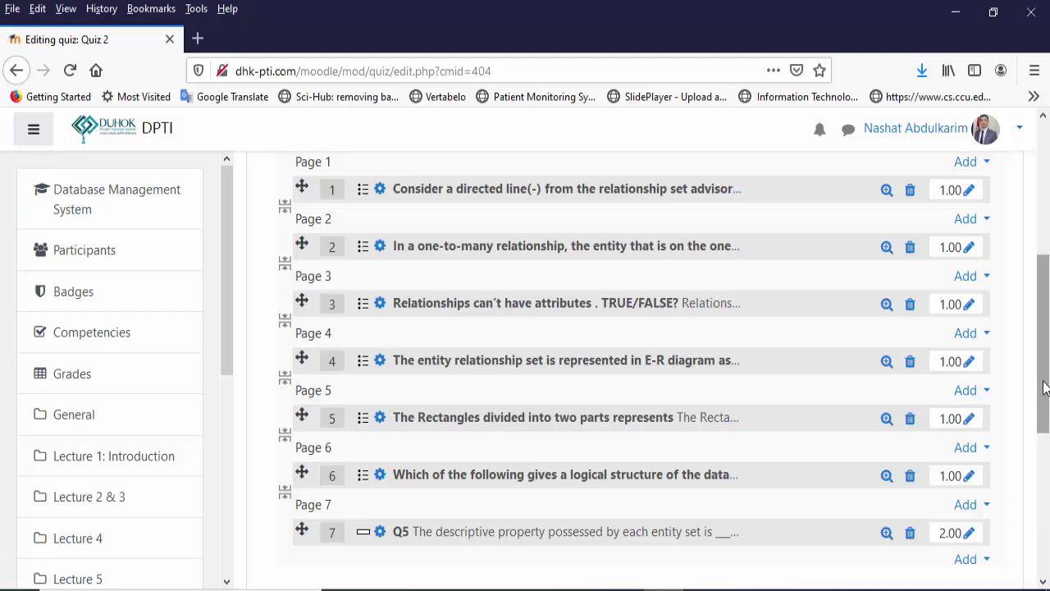
drag(1045, 388, 863, 230)
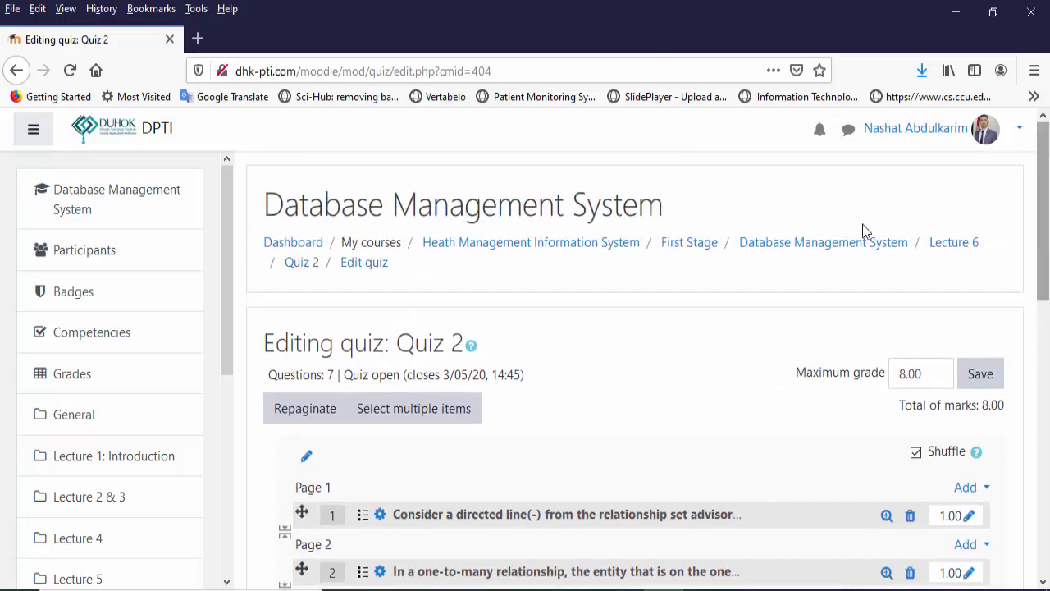
click(965, 252)
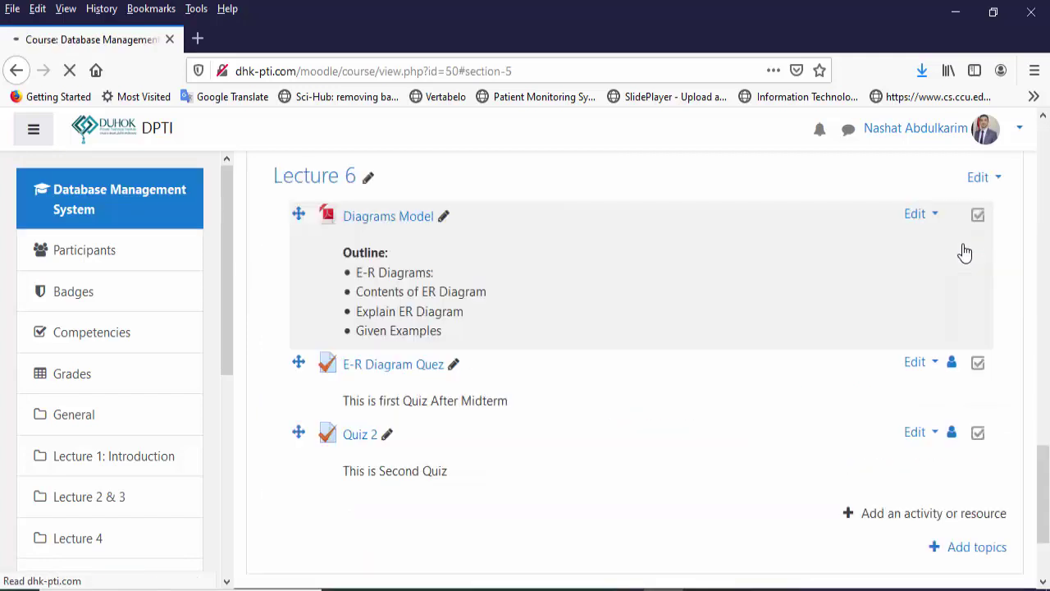
click(362, 442)
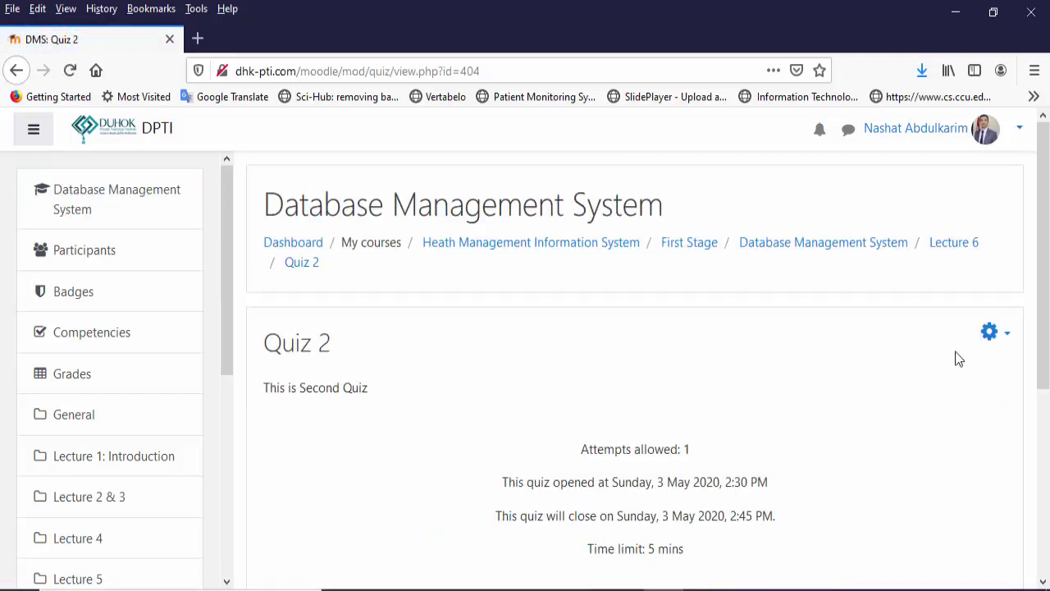
drag(1044, 250, 1044, 364)
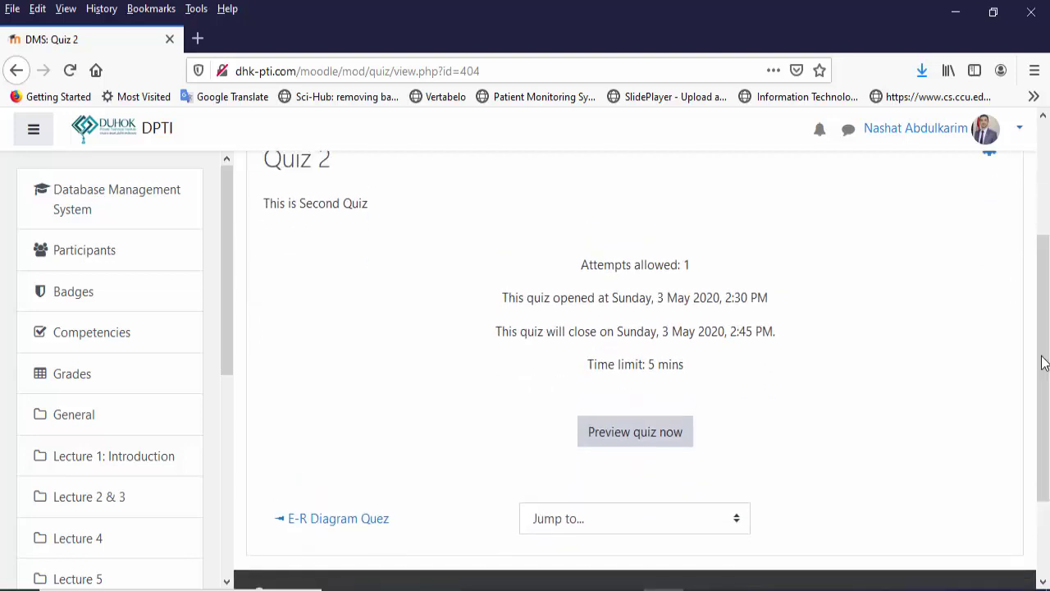
click(72, 71)
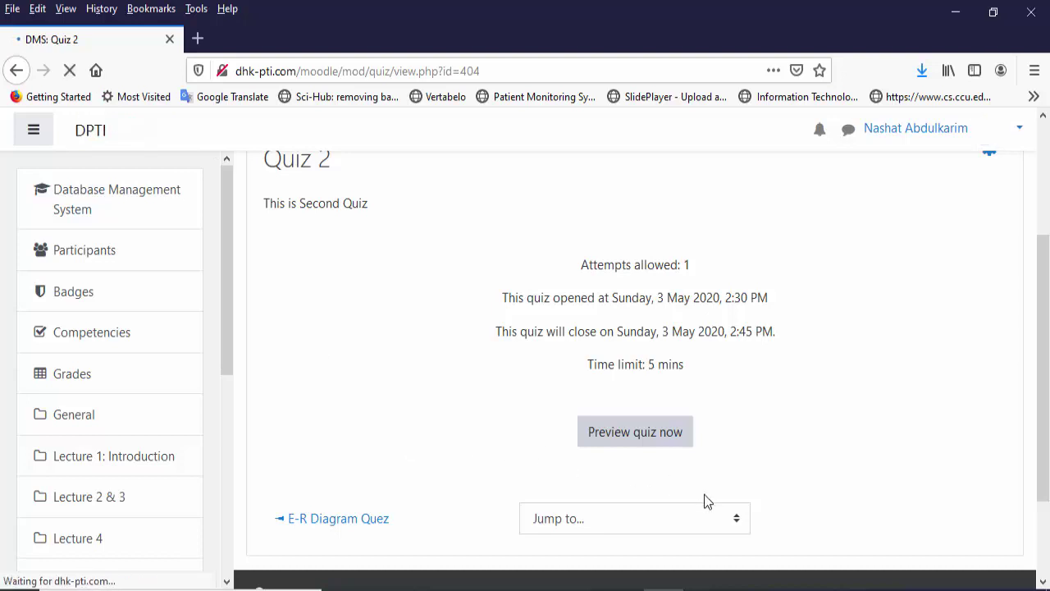
drag(1043, 380, 1046, 347)
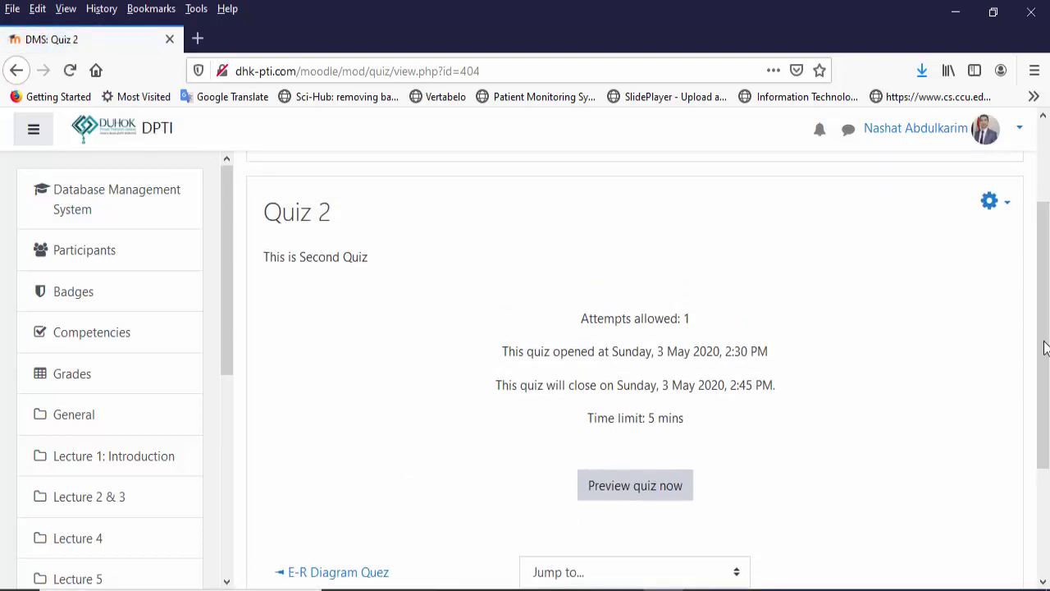
- Preview Quiz 2 and start the timed attempt
click(991, 205)
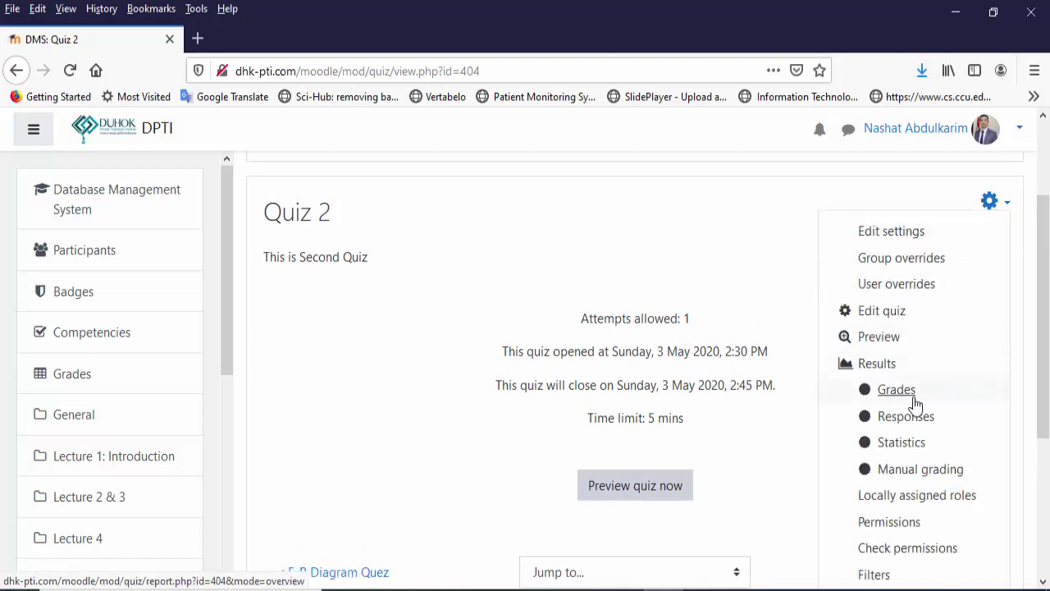
click(879, 337)
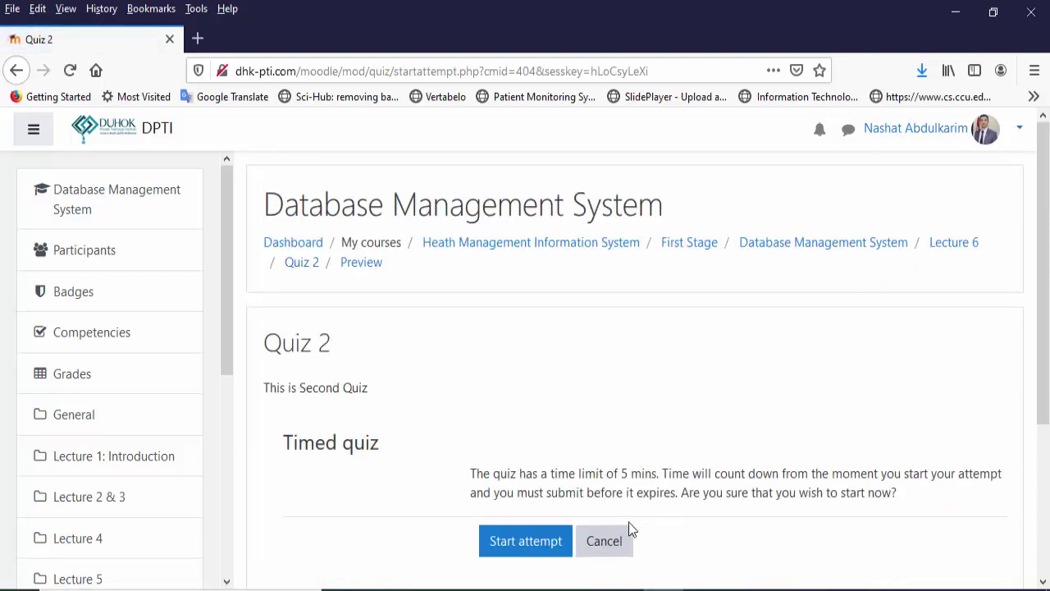
click(526, 553)
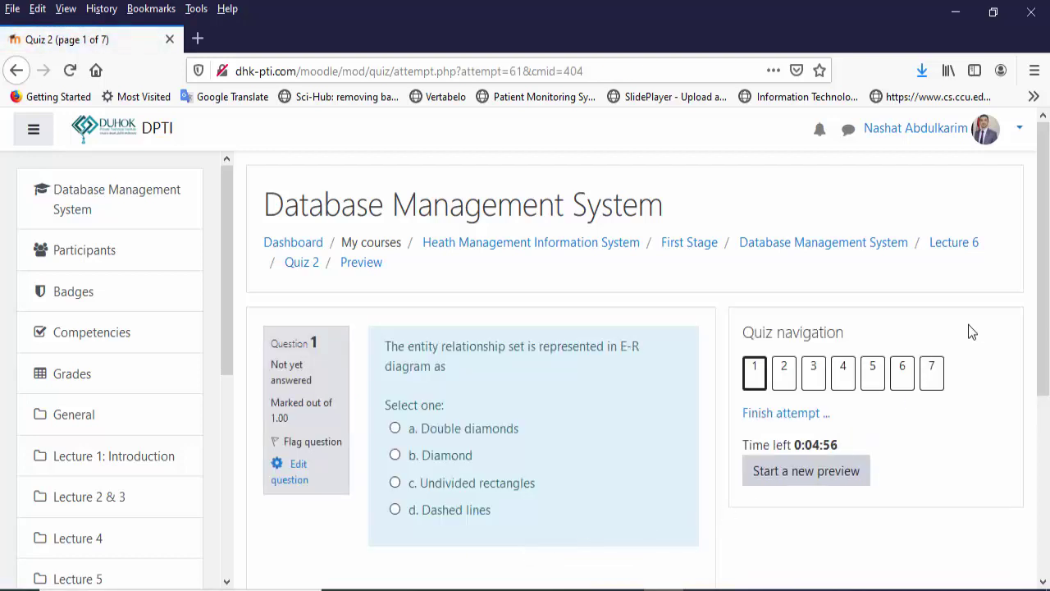
- Answer question 1 with Diamond and question 2 with Many to many, advancing to question 3
scroll(634, 368, down, 1)
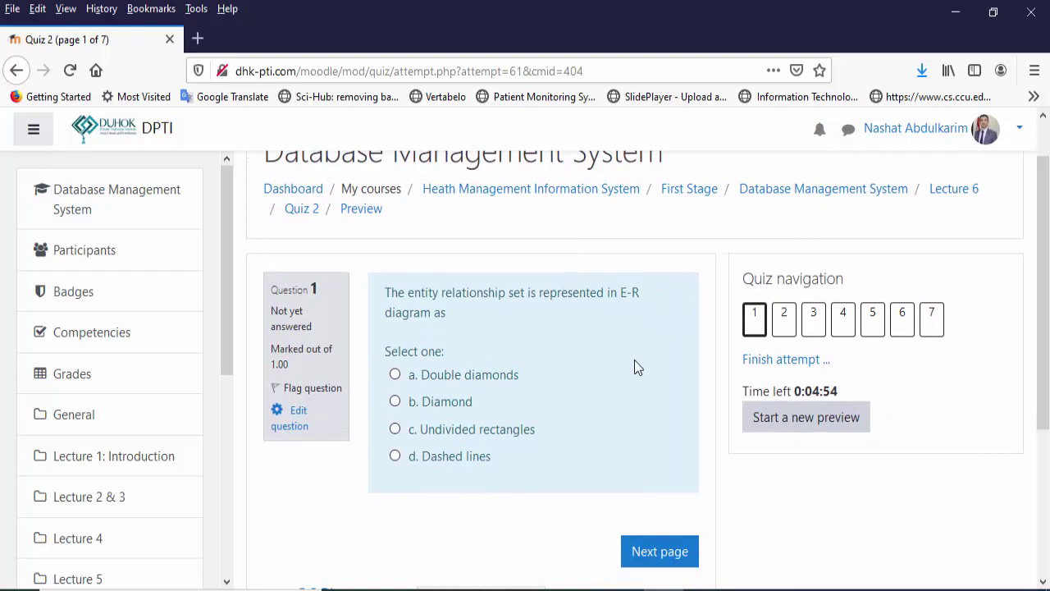
click(460, 402)
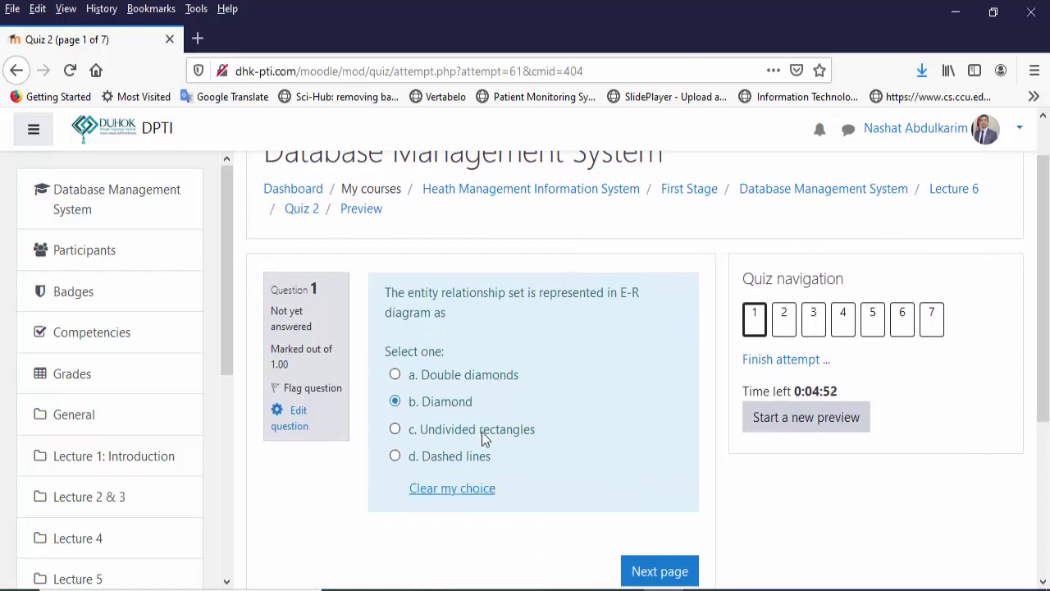
click(642, 570)
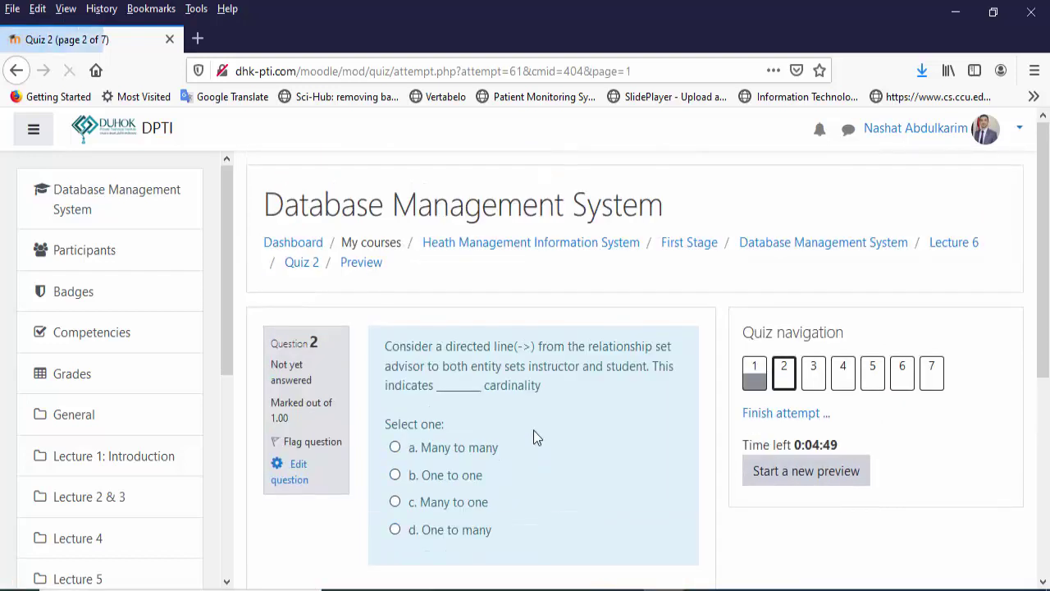
click(463, 448)
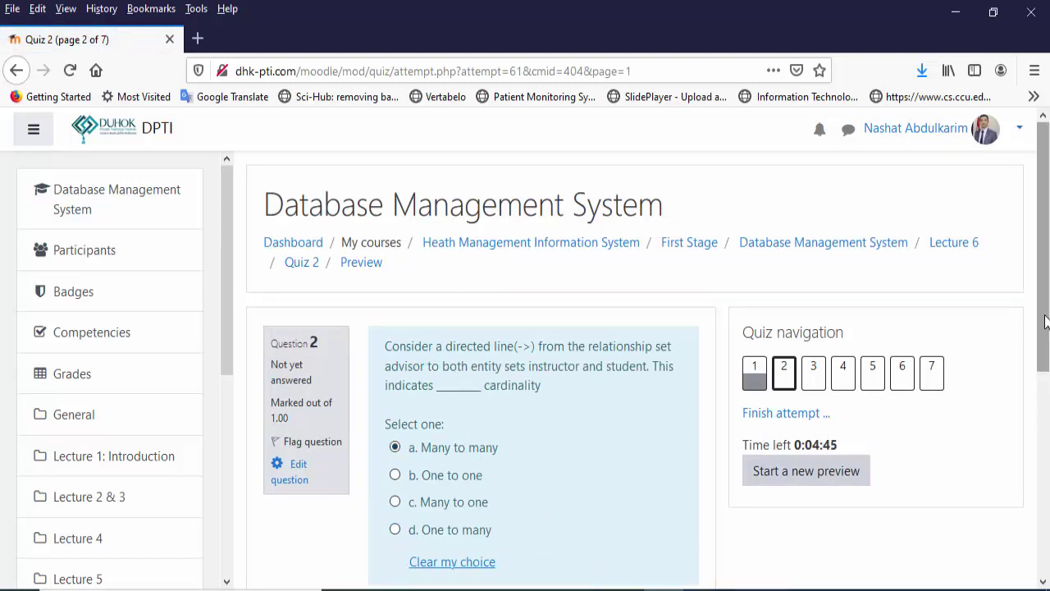
scroll(753, 575, down, 2)
click(680, 561)
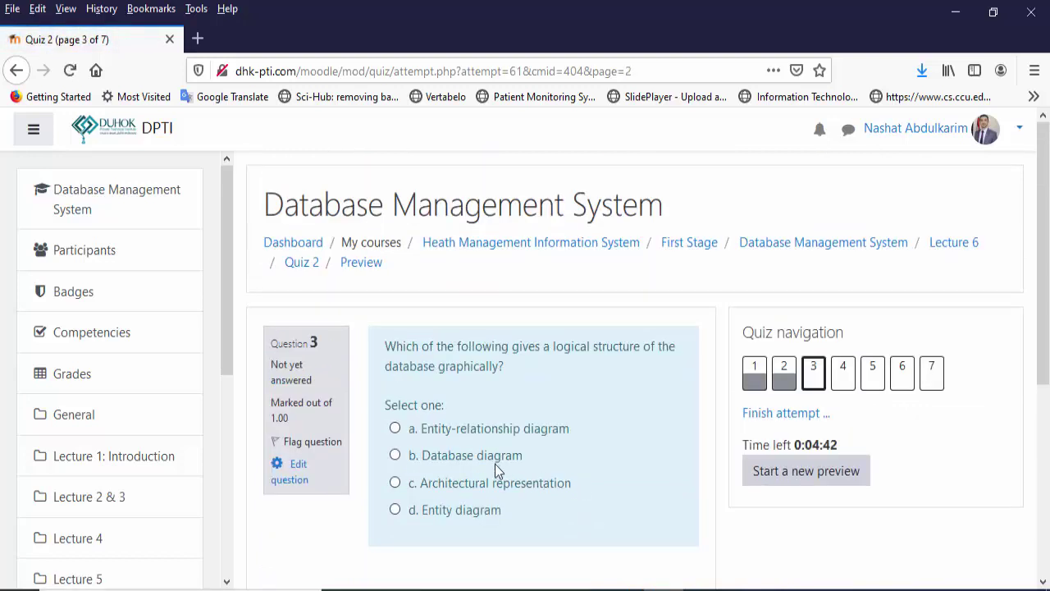
- Answer question 3 with Database diagram and question 4 with False, advancing to question 5
click(485, 458)
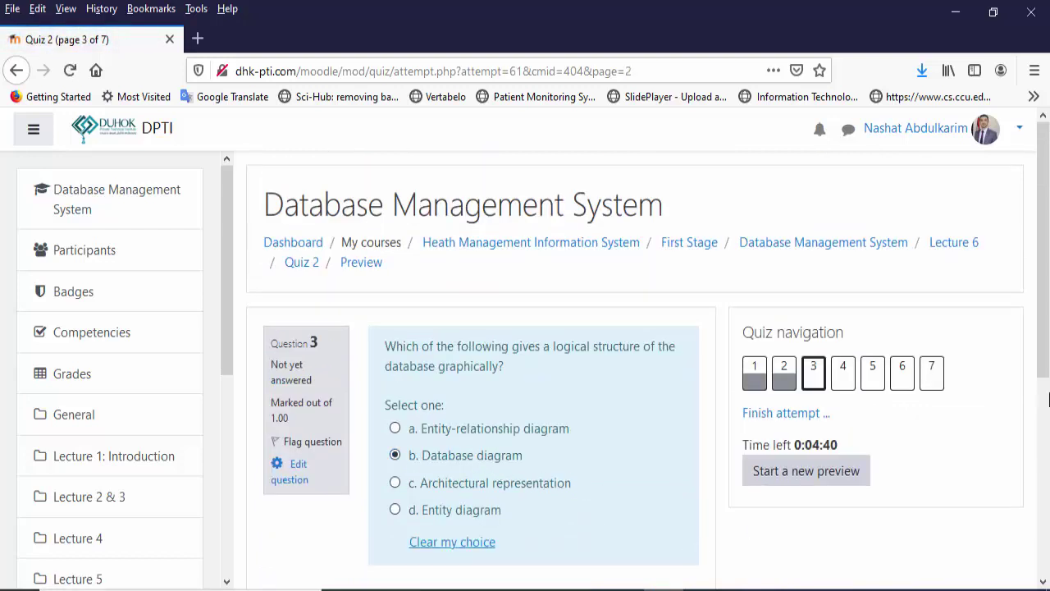
scroll(1048, 400, down, 1)
click(661, 558)
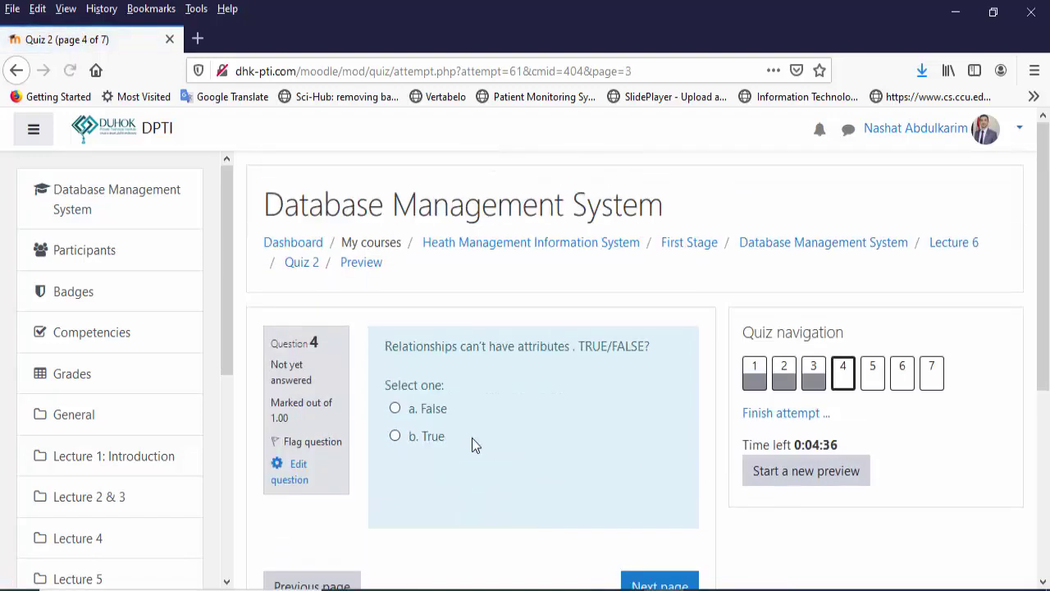
click(431, 410)
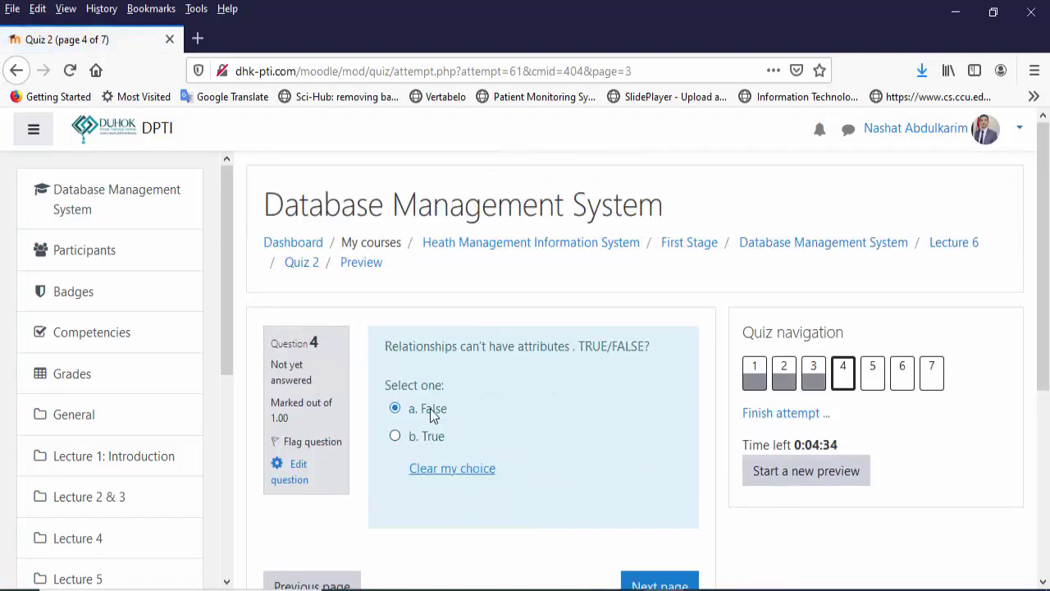
click(636, 582)
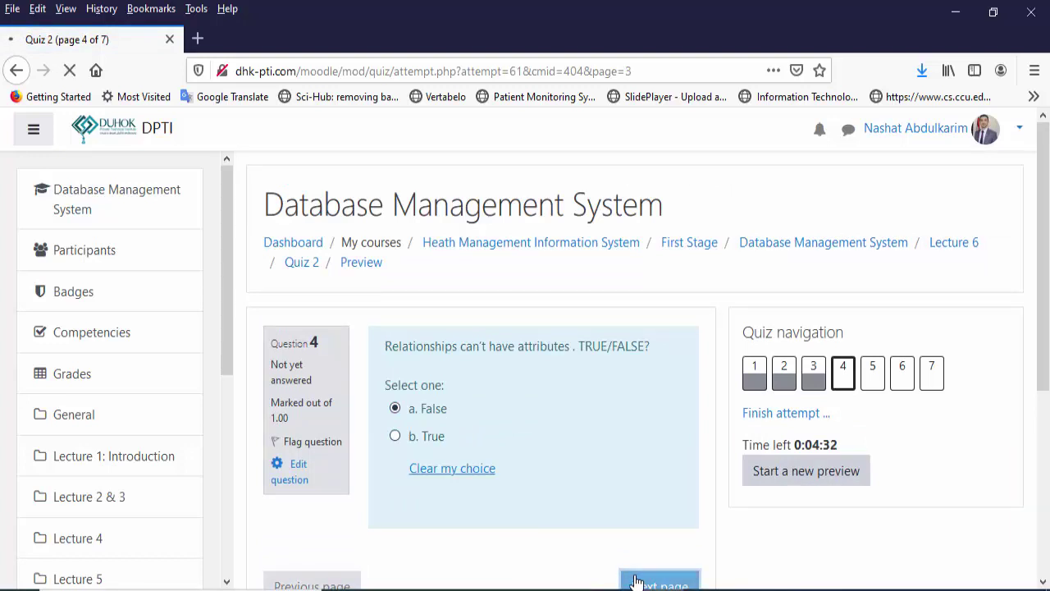
- Fill in Attribute for question 5 and answer question 6 with True, advancing to question 7
click(454, 371)
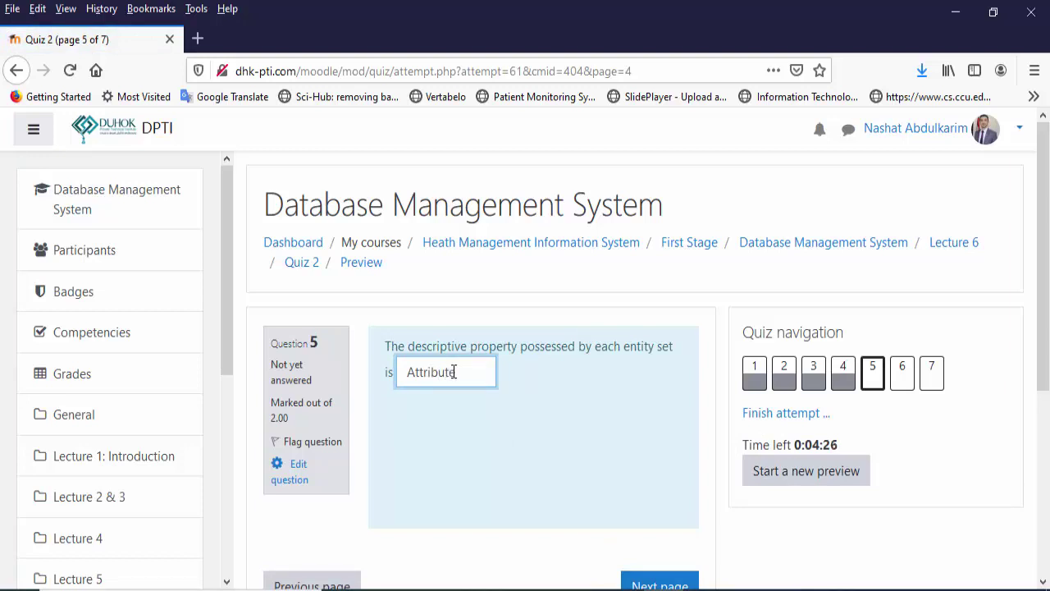
click(660, 584)
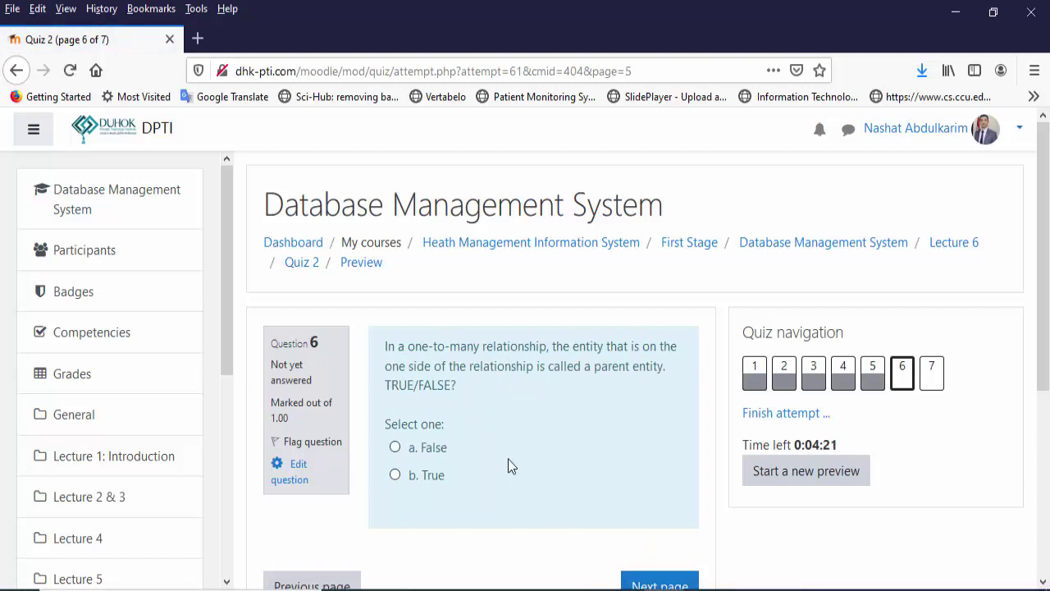
click(428, 475)
click(639, 585)
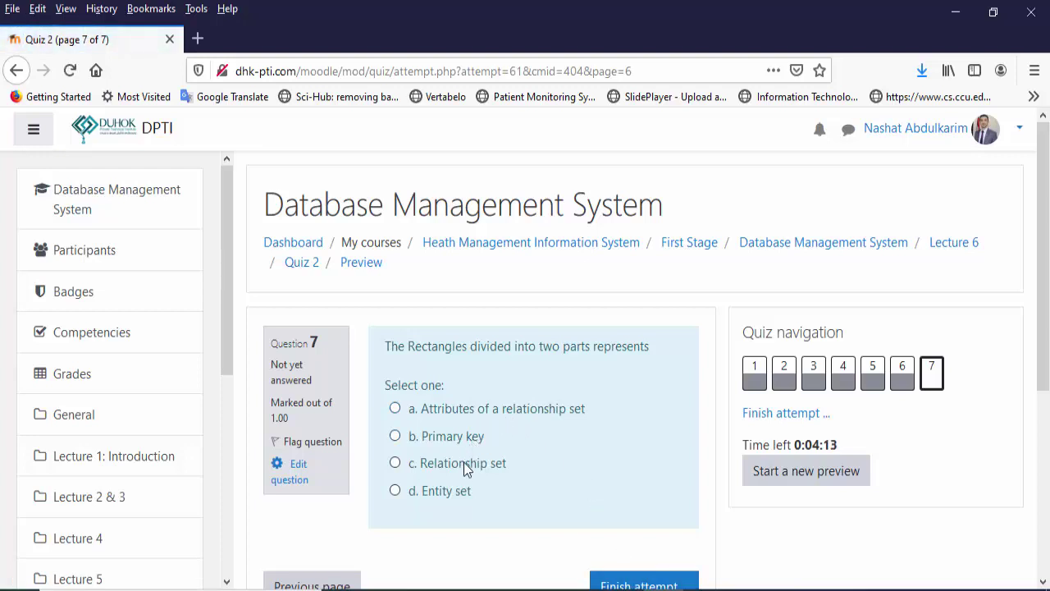
- Answer question 7 with Primary key and finish the attempt to reach its summary
click(454, 443)
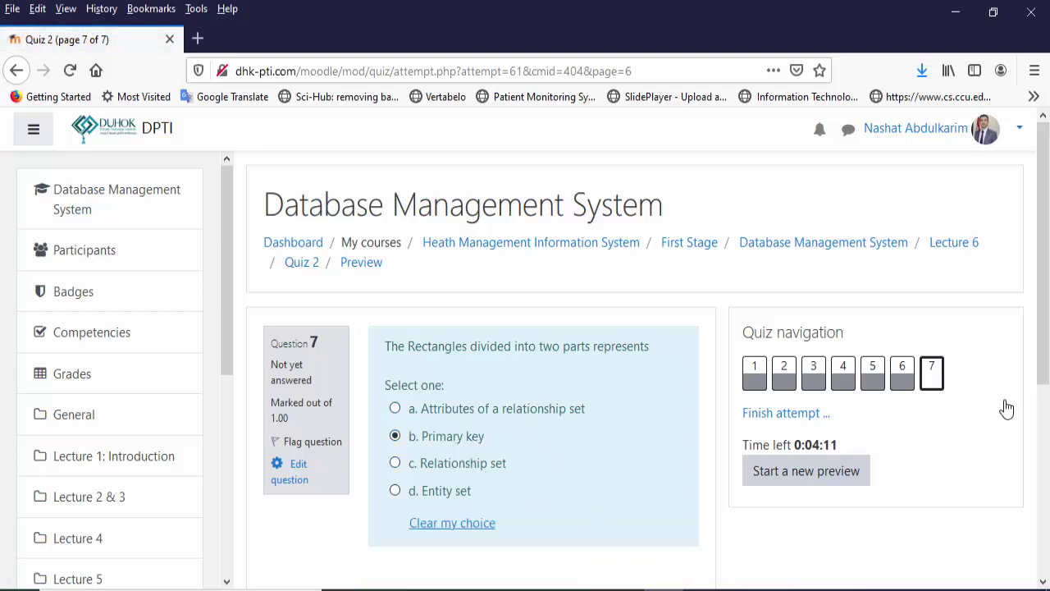
drag(1038, 352, 1038, 392)
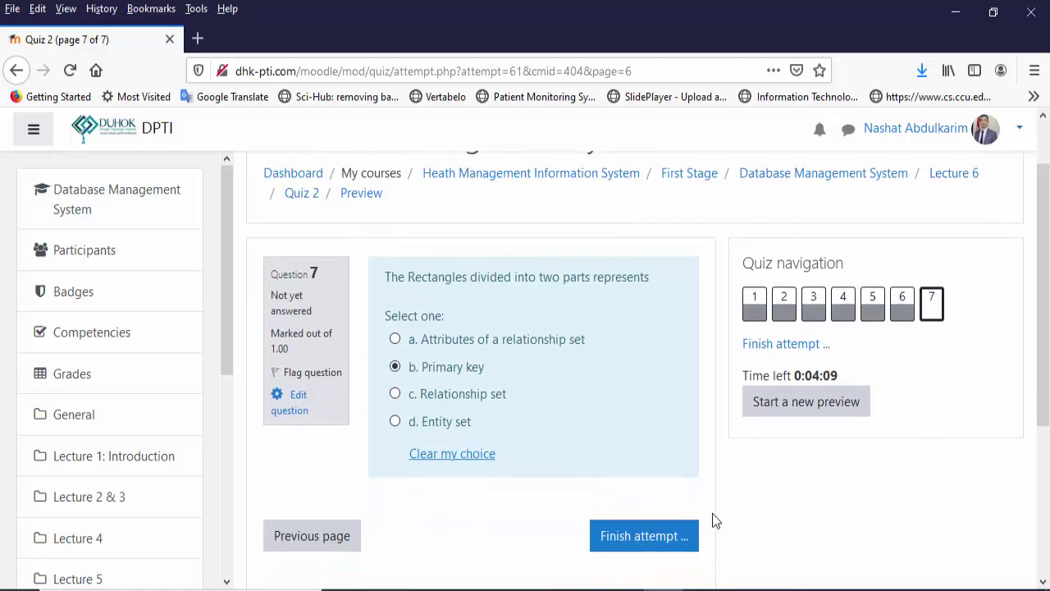
click(683, 535)
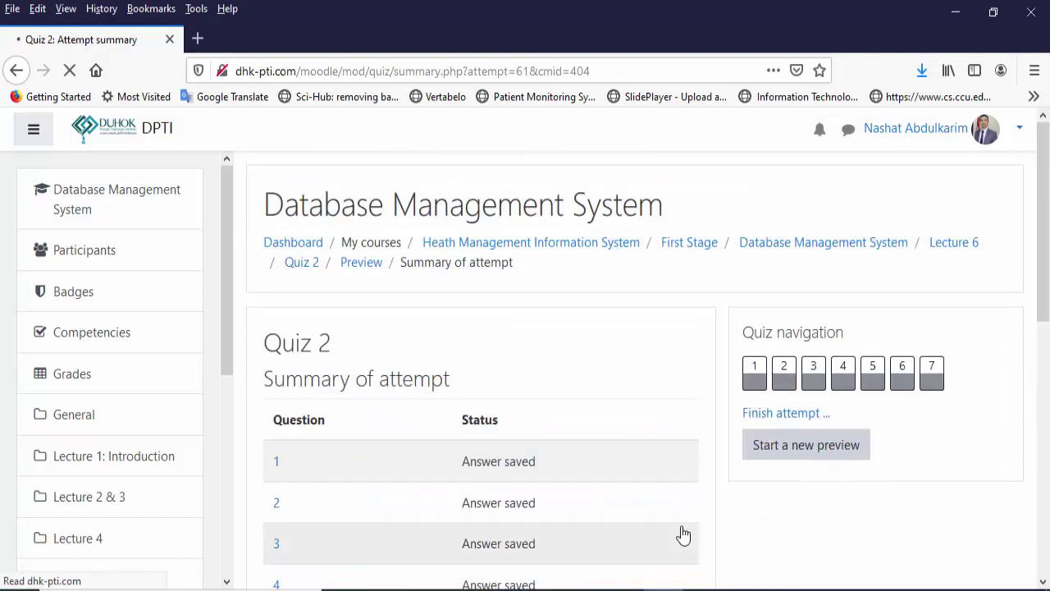
- Submit all answers of the Quiz 2 preview attempt and confirm the submission
drag(1040, 288, 1040, 392)
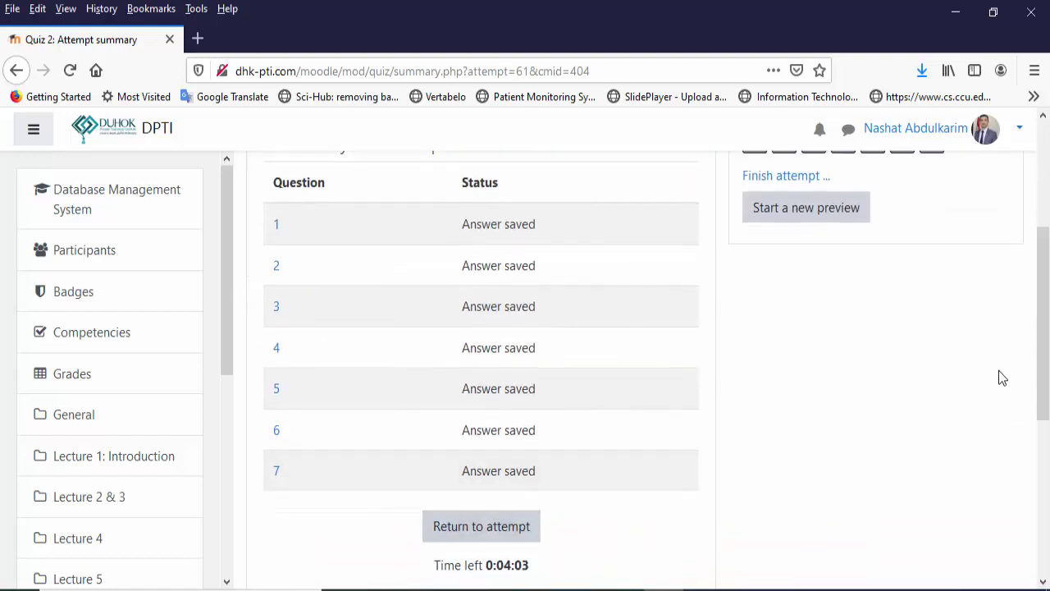
drag(1041, 328, 1041, 398)
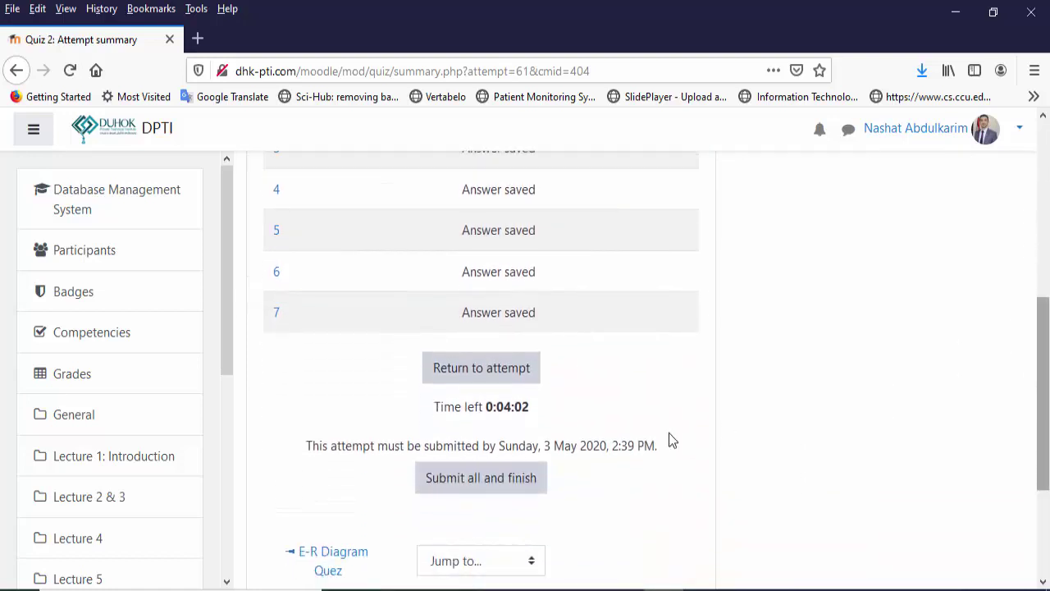
click(498, 482)
click(497, 483)
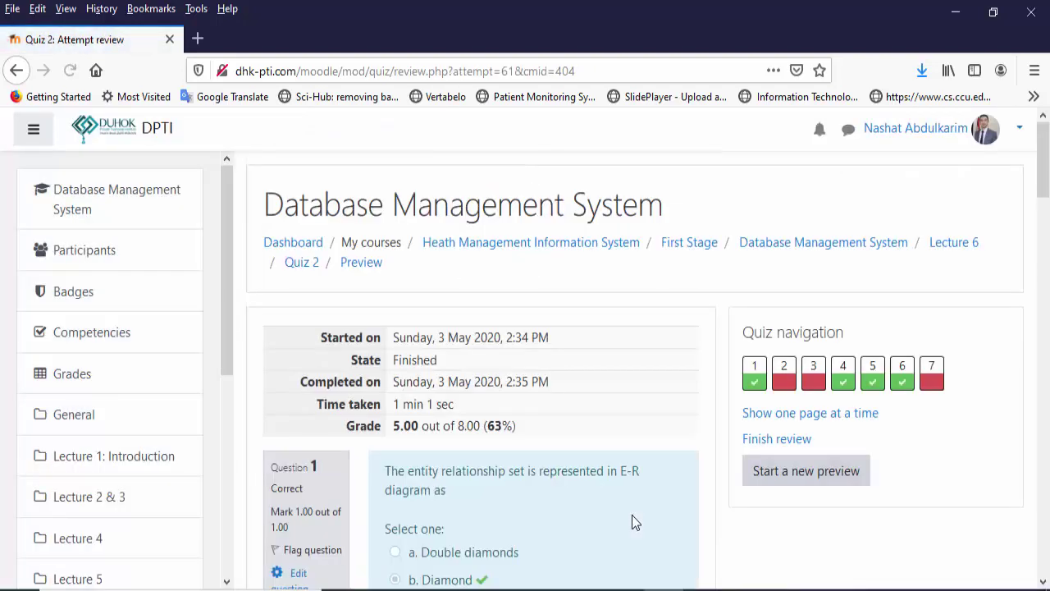
- Look over the graded Quiz 2 attempt, finish the review and check the summary of previous attempts
mouse_move(1042, 191)
mouse_down()
mouse_move(1046, 542)
mouse_move(1024, 195)
mouse_up()
scroll(1023, 195, up, 2)
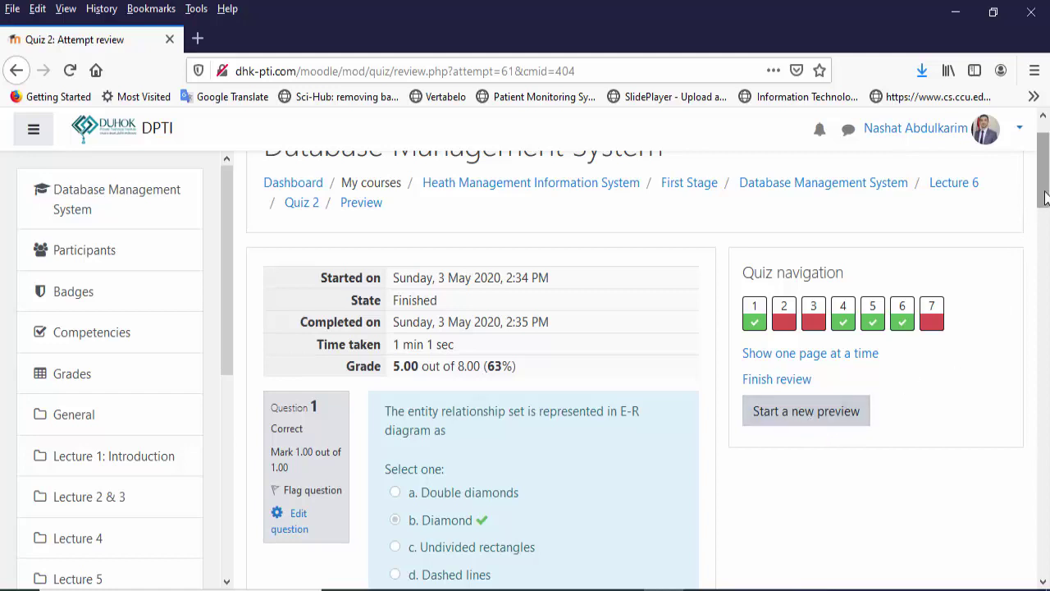
click(789, 381)
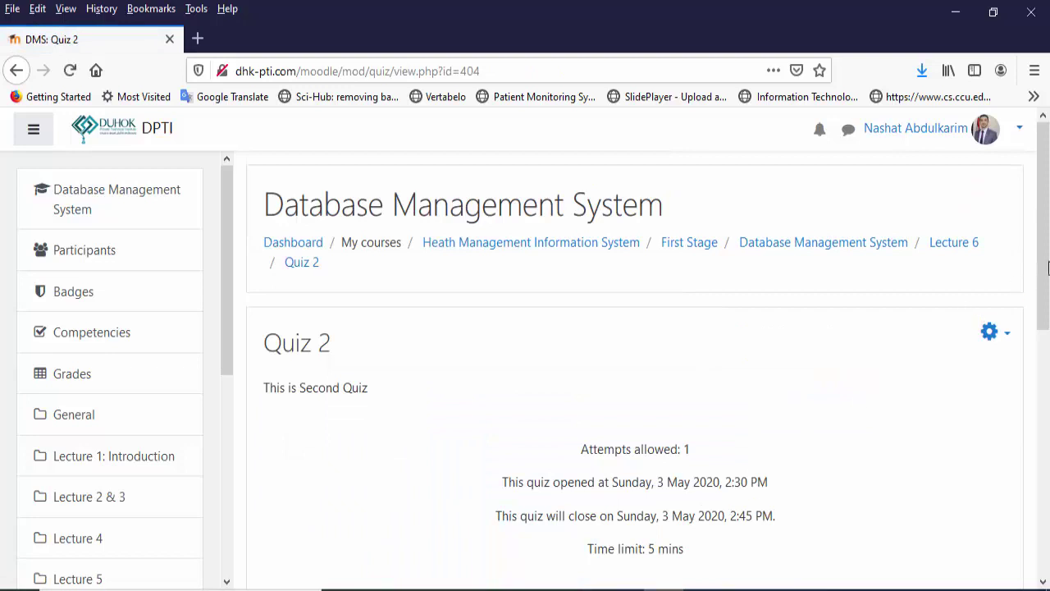
scroll(1048, 266, down, 3)
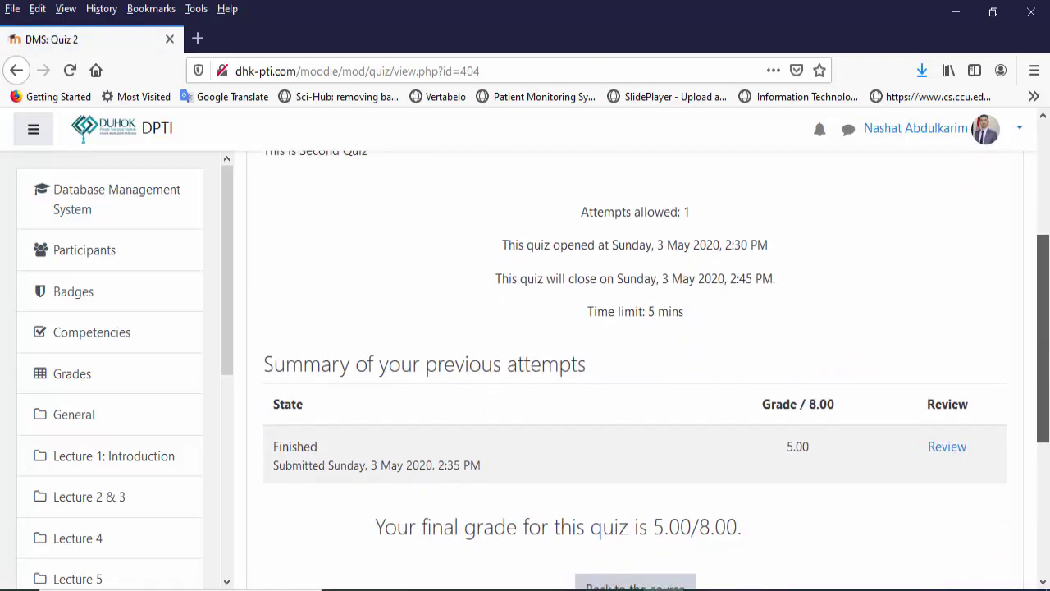
scroll(776, 403, down, 1)
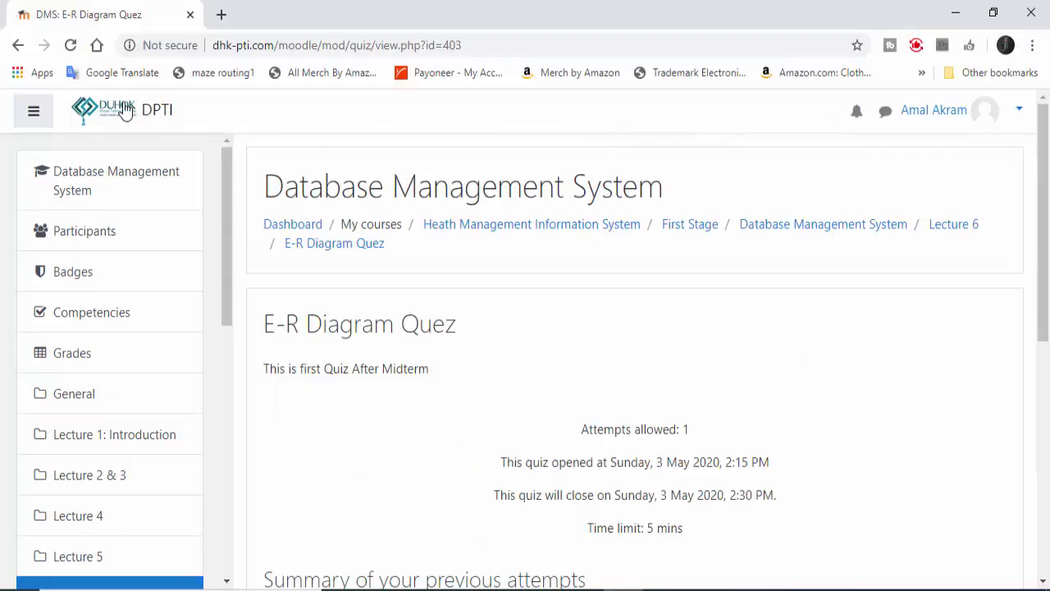
- In the student's Chrome session, reload the E-R Diagram Quez page and open Quiz 2 from Lecture 6
click(71, 45)
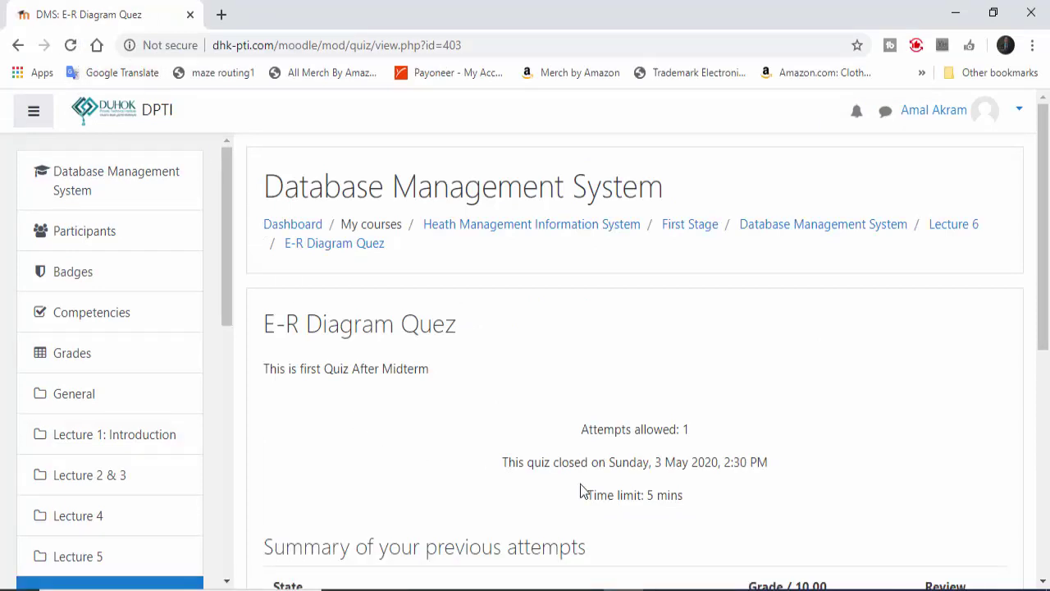
click(949, 230)
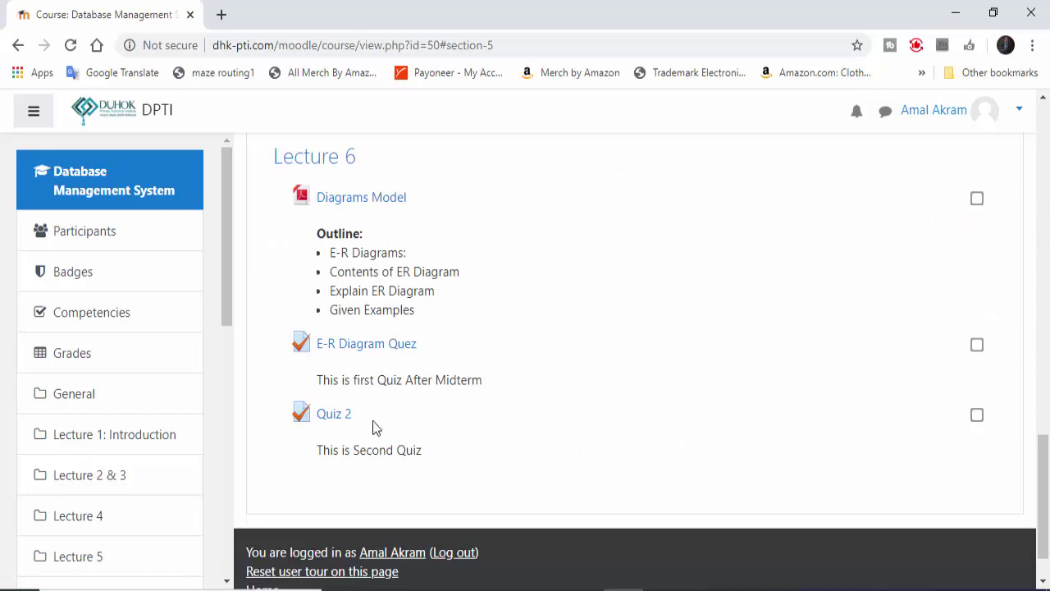
click(334, 416)
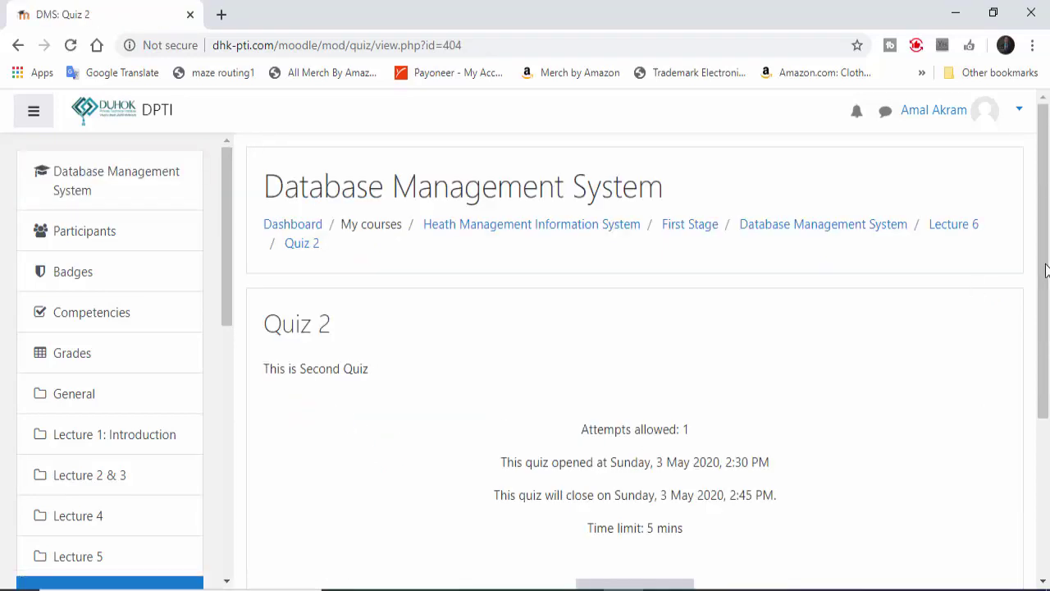
- Start a timed attempt of Quiz 2 as the student and confirm the start
scroll(676, 405, down, 2)
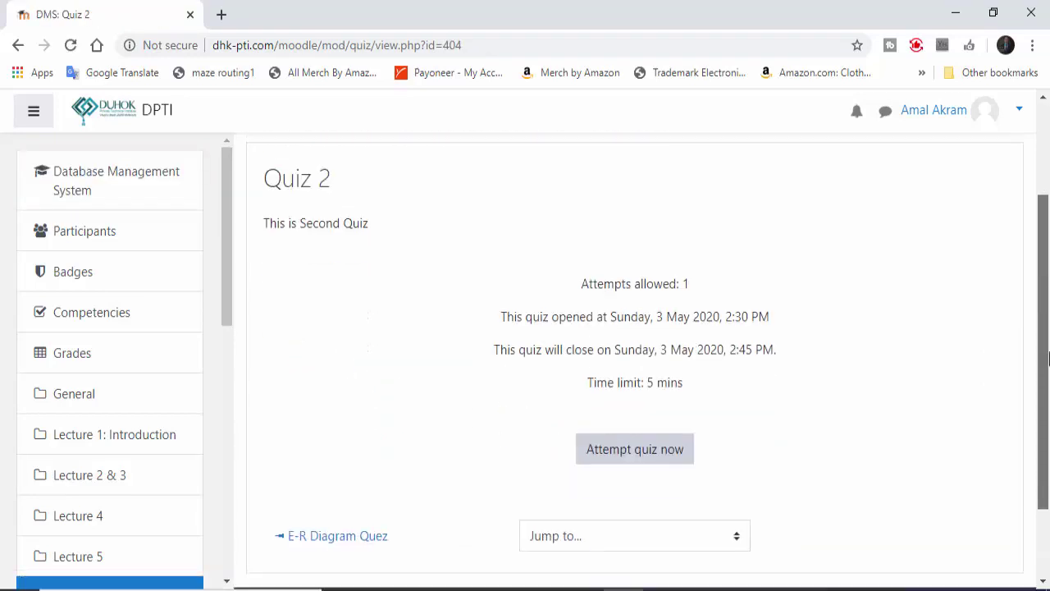
click(649, 433)
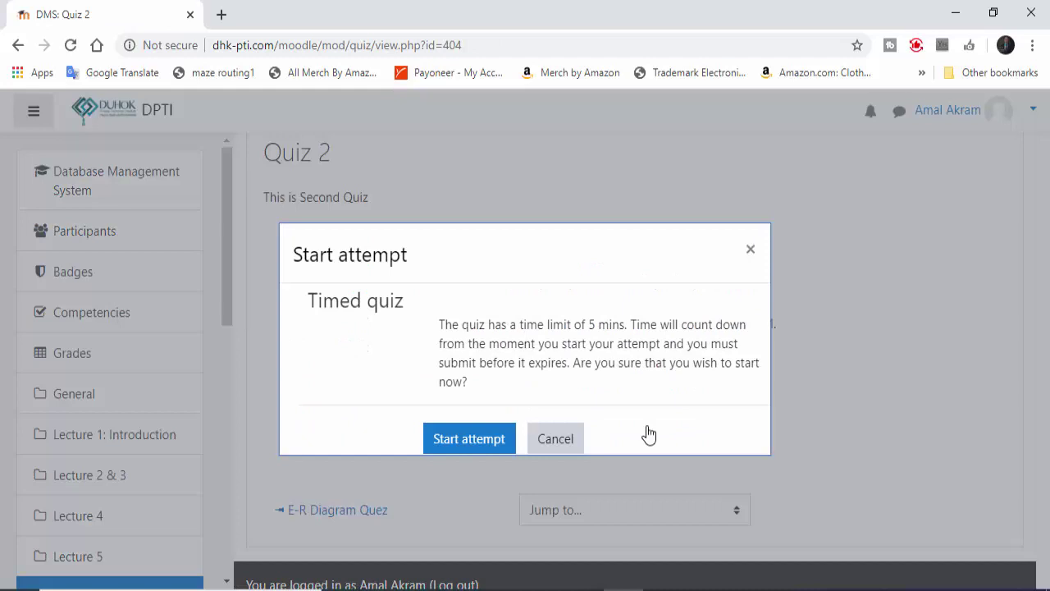
click(484, 439)
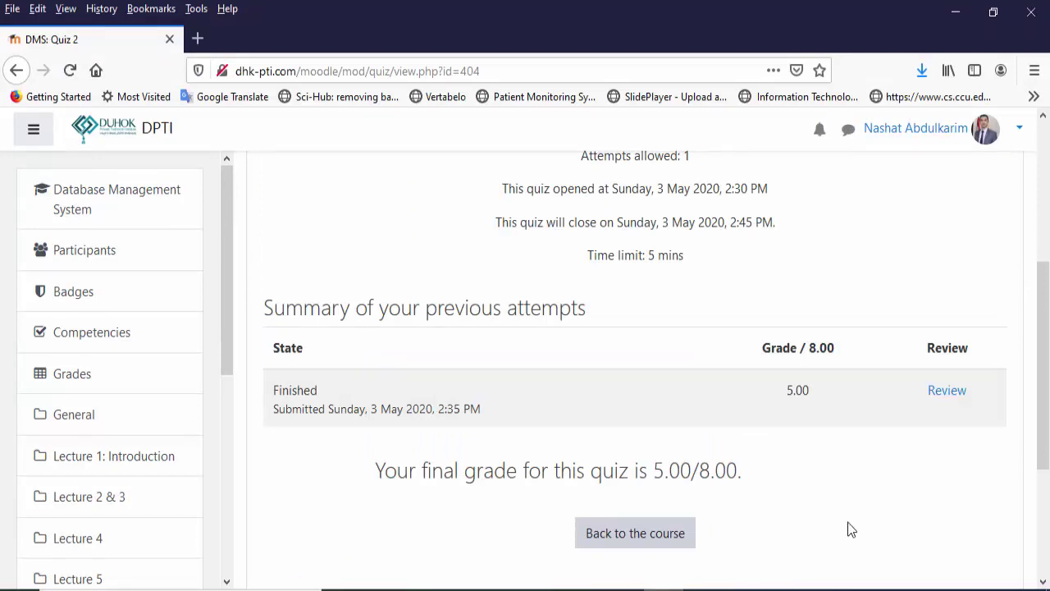
- Check the Quiz 2 attempt summary in the teacher's Firefox session and return to Lecture 6 of the course
scroll(1047, 330, down, 2)
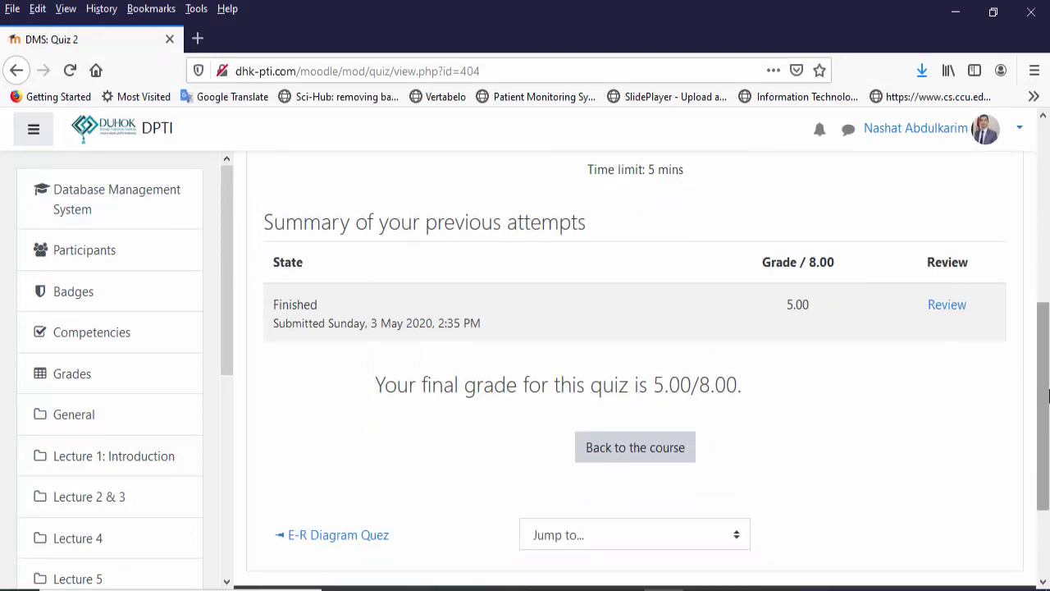
scroll(1047, 330, up, 8)
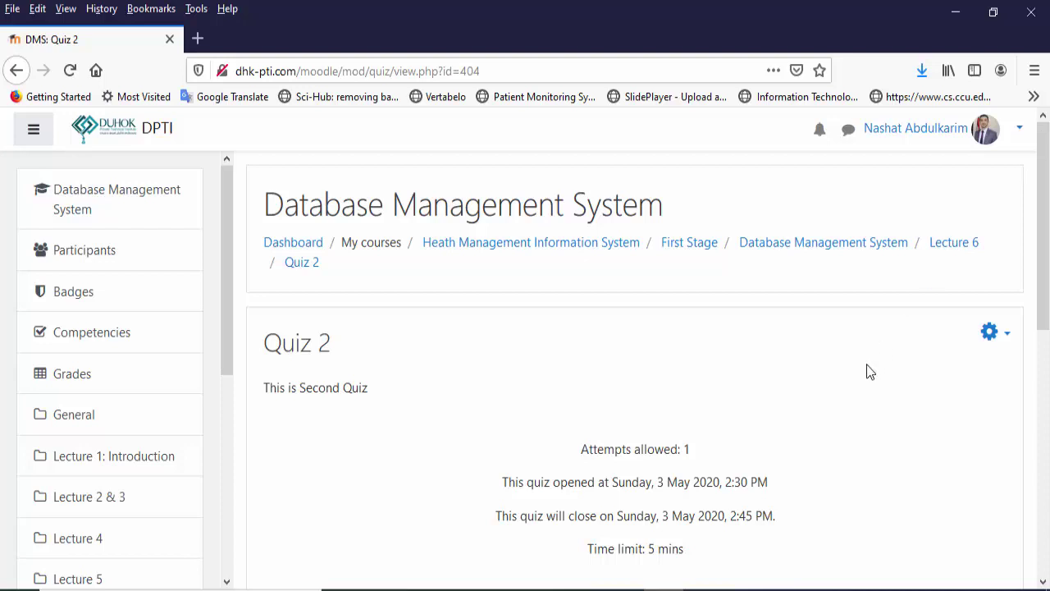
click(942, 251)
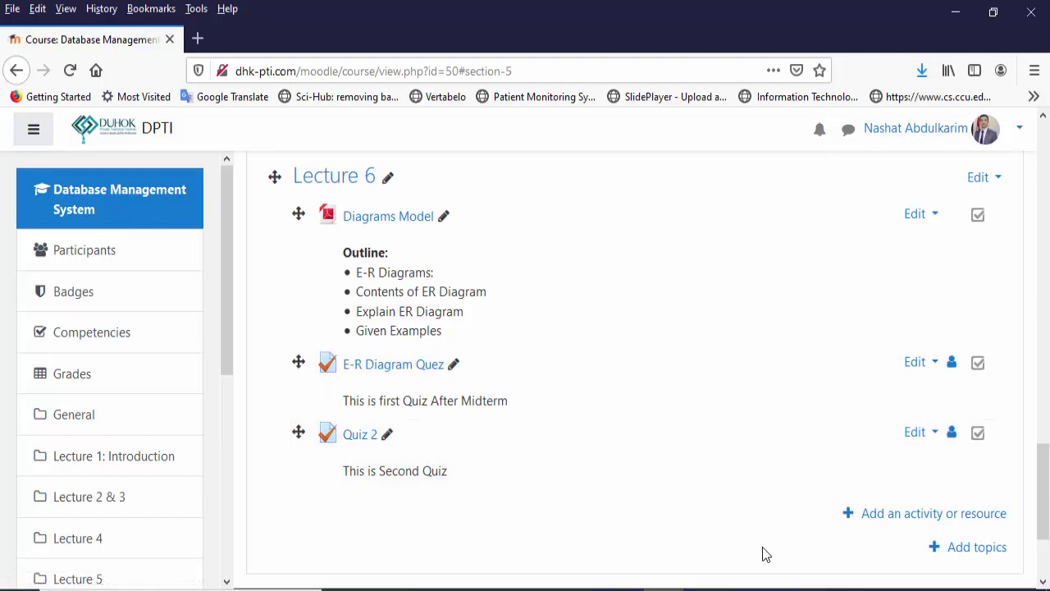
click(745, 589)
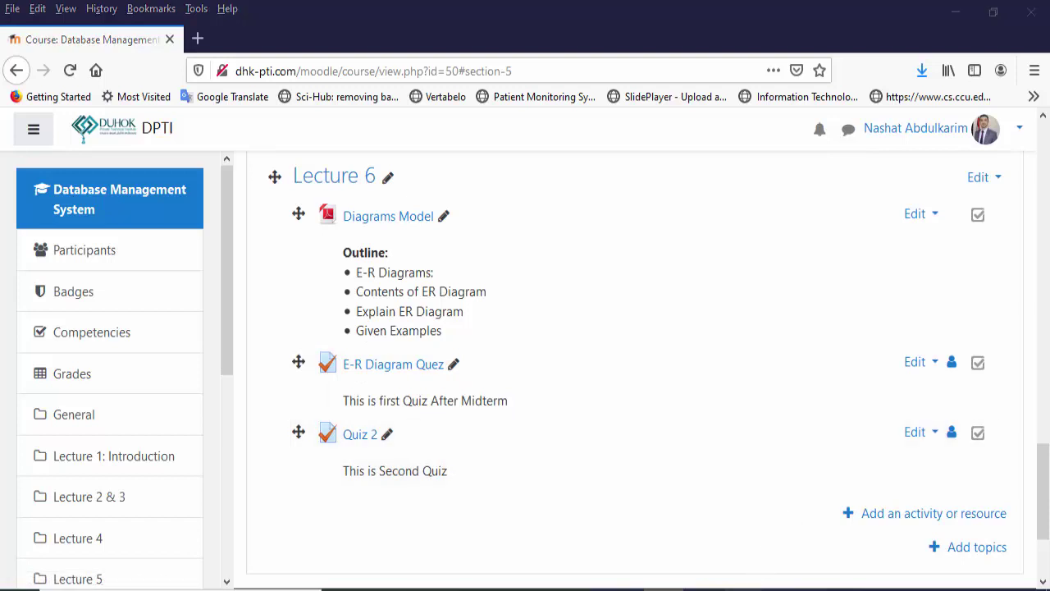